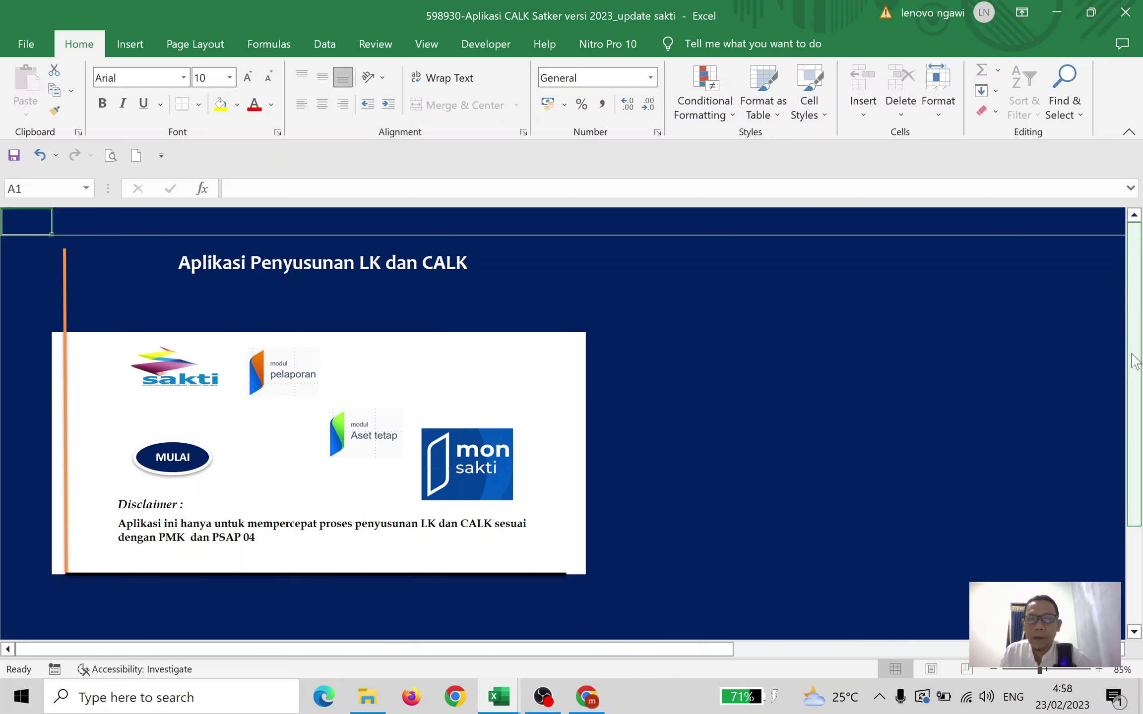
Bring the monSAKTI browser forward and open Laporan Keuangan from the Laporan menu.
mouse_move(1135, 361)
mouse_down()
mouse_move(1141, 375)
mouse_move(1139, 356)
mouse_up()
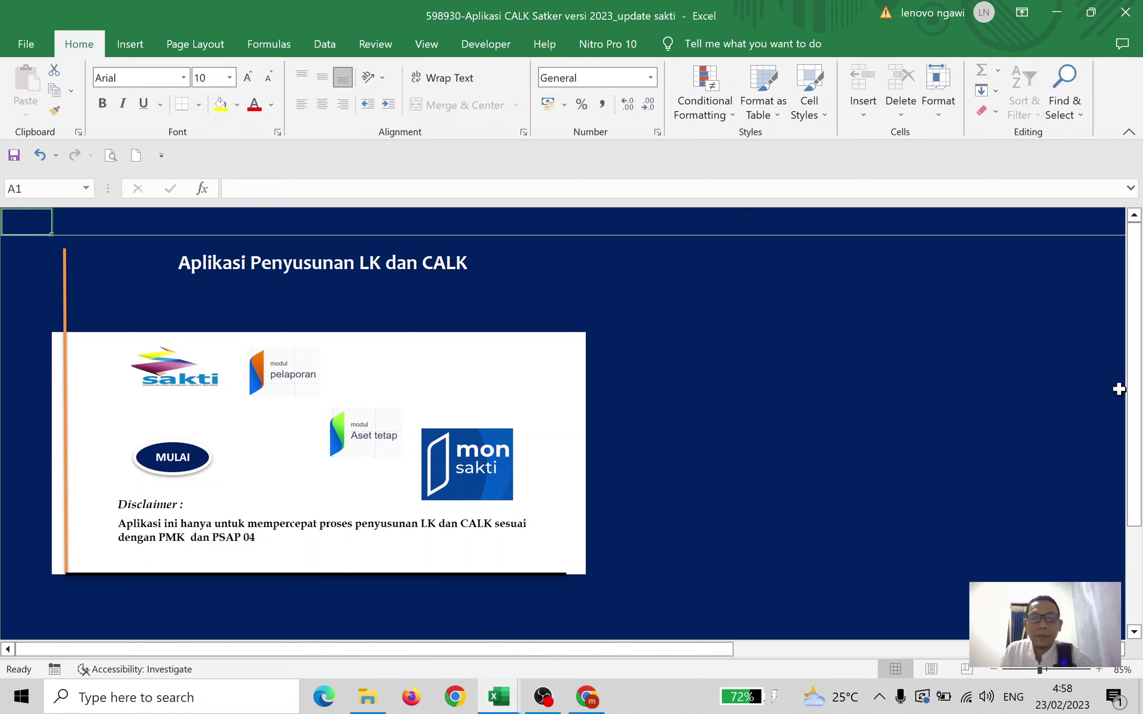
drag(1138, 376, 1139, 382)
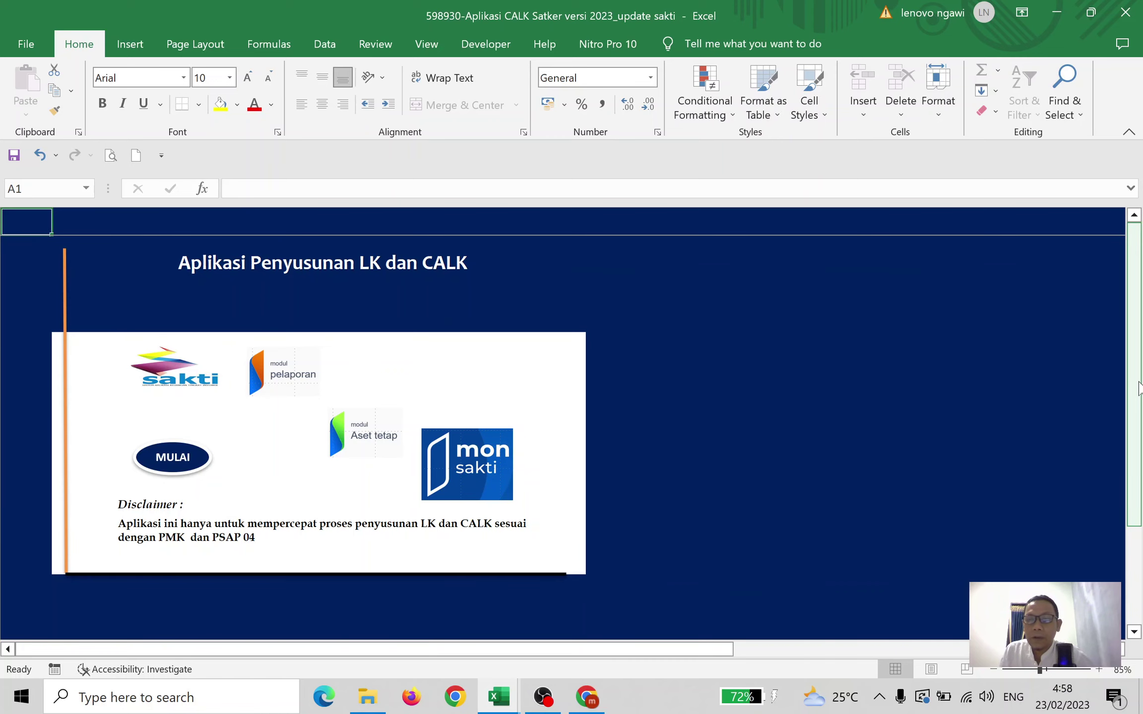
click(1138, 382)
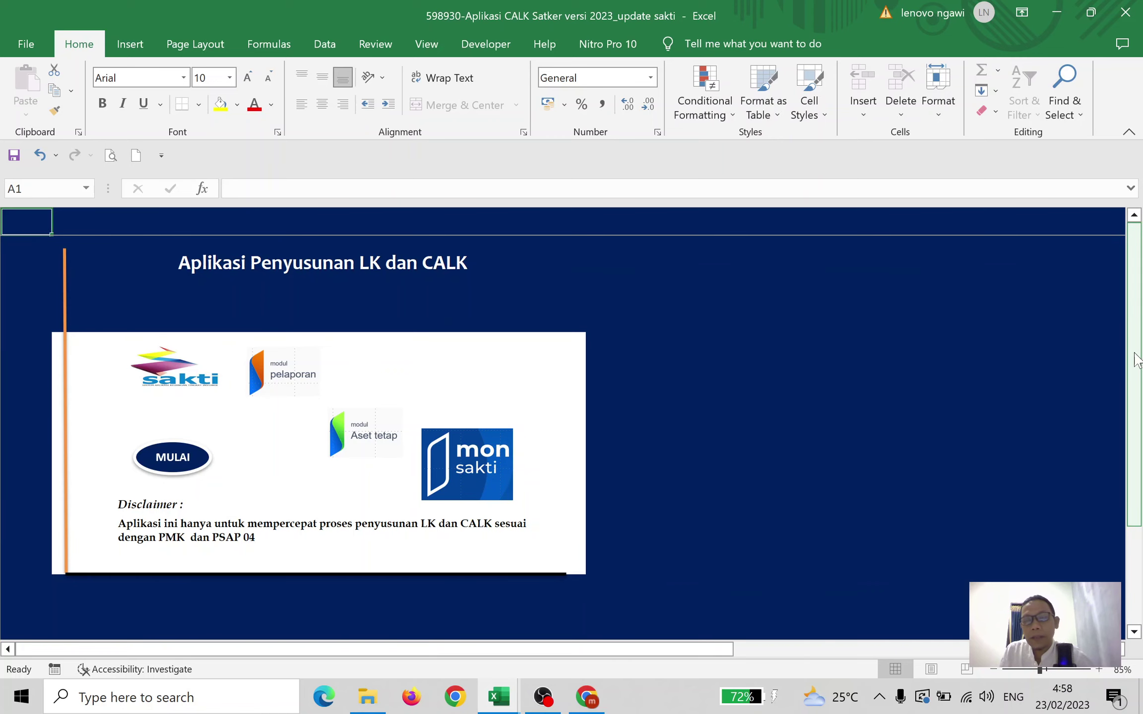
click(1135, 353)
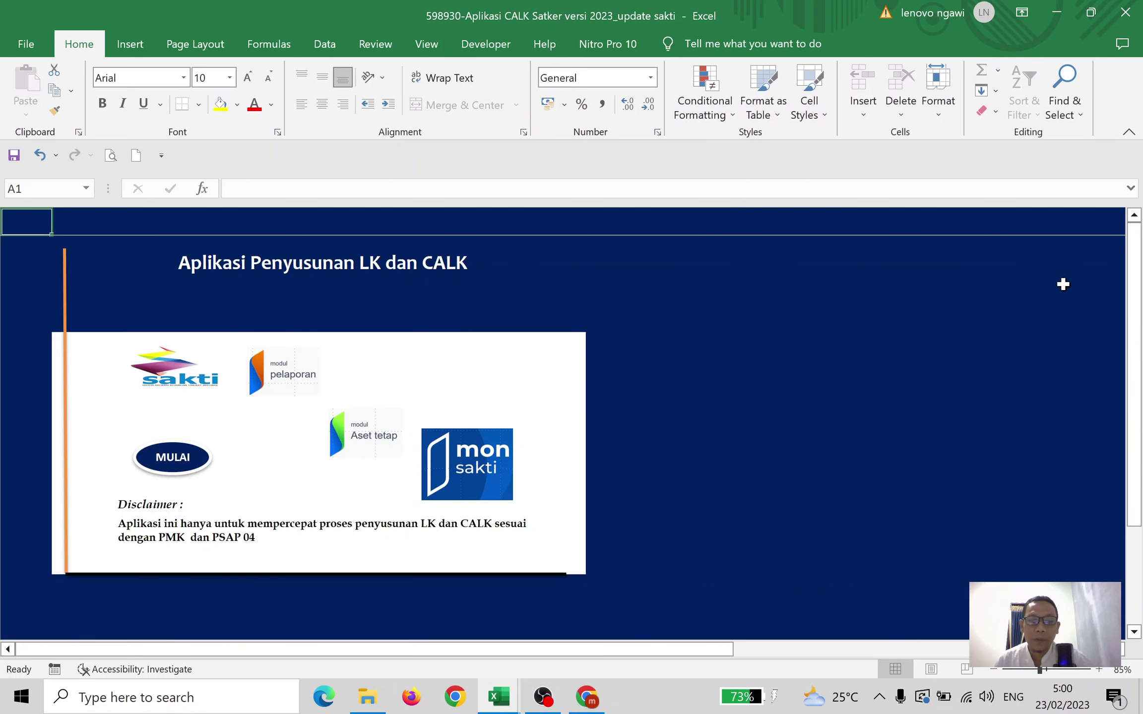
click(590, 698)
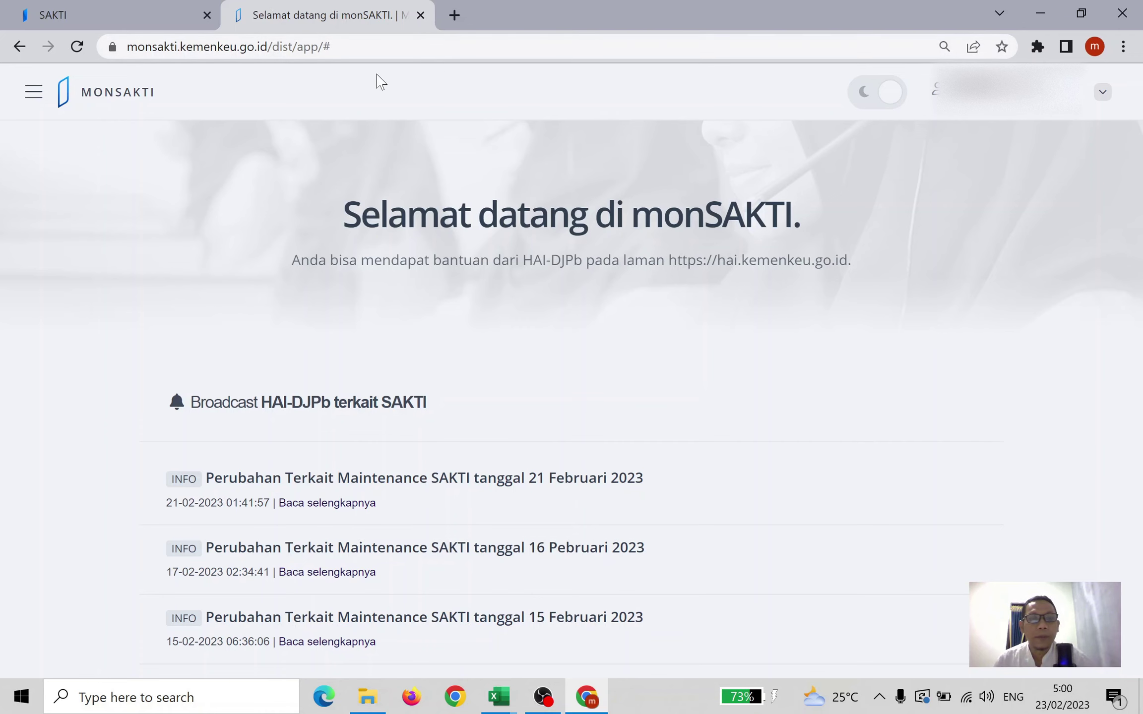
click(33, 92)
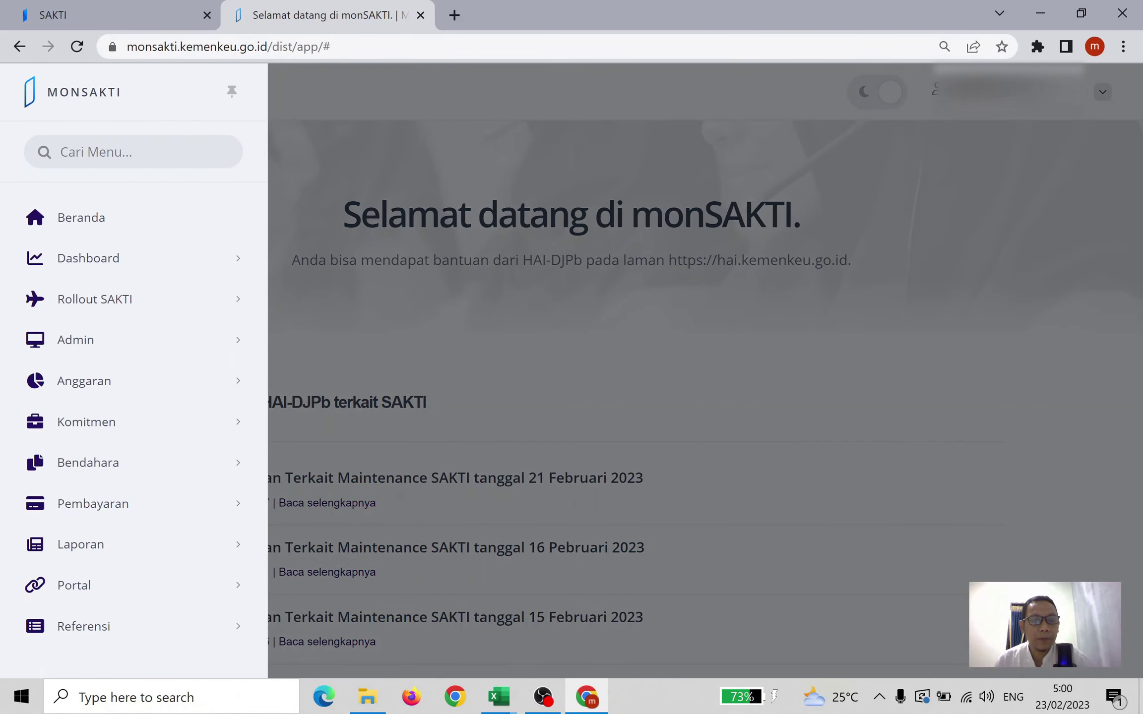
mouse_move(85, 545)
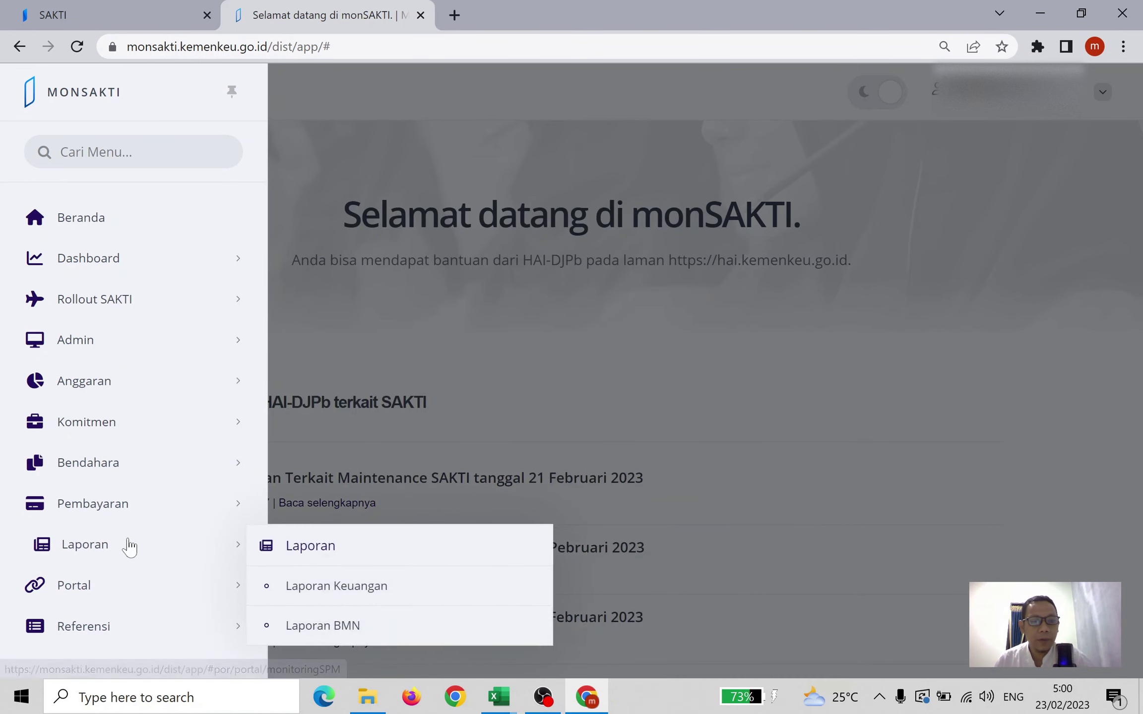
click(350, 593)
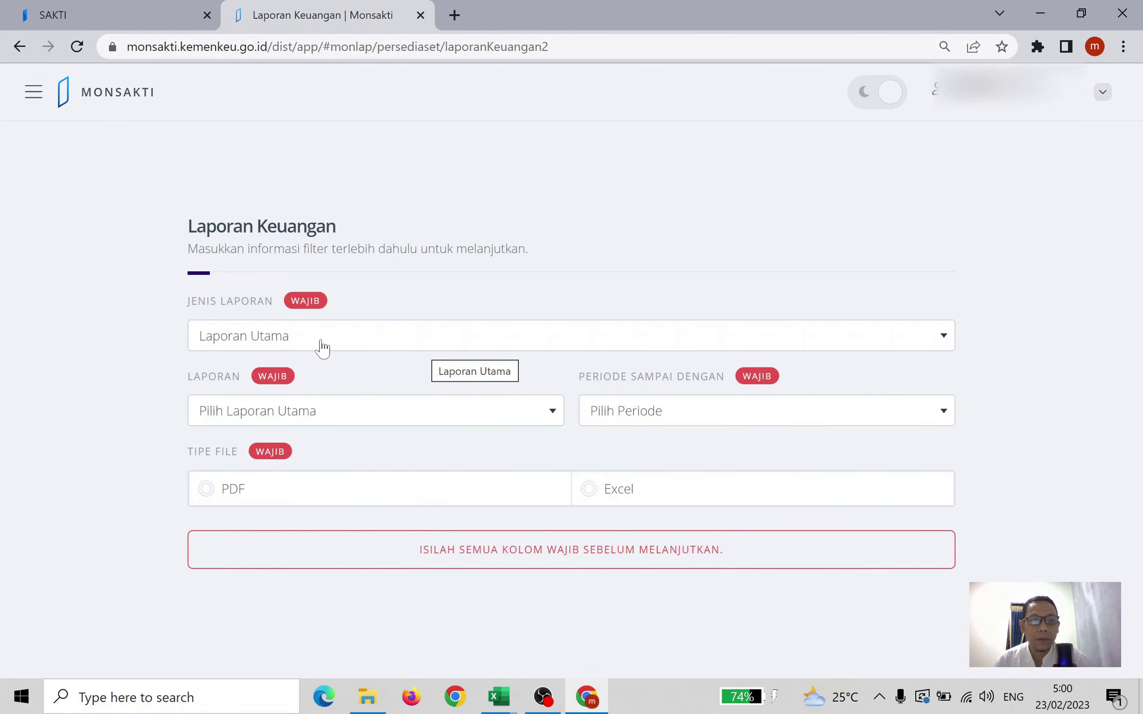
Choose Laporan Operasional as the report to generate.
click(517, 421)
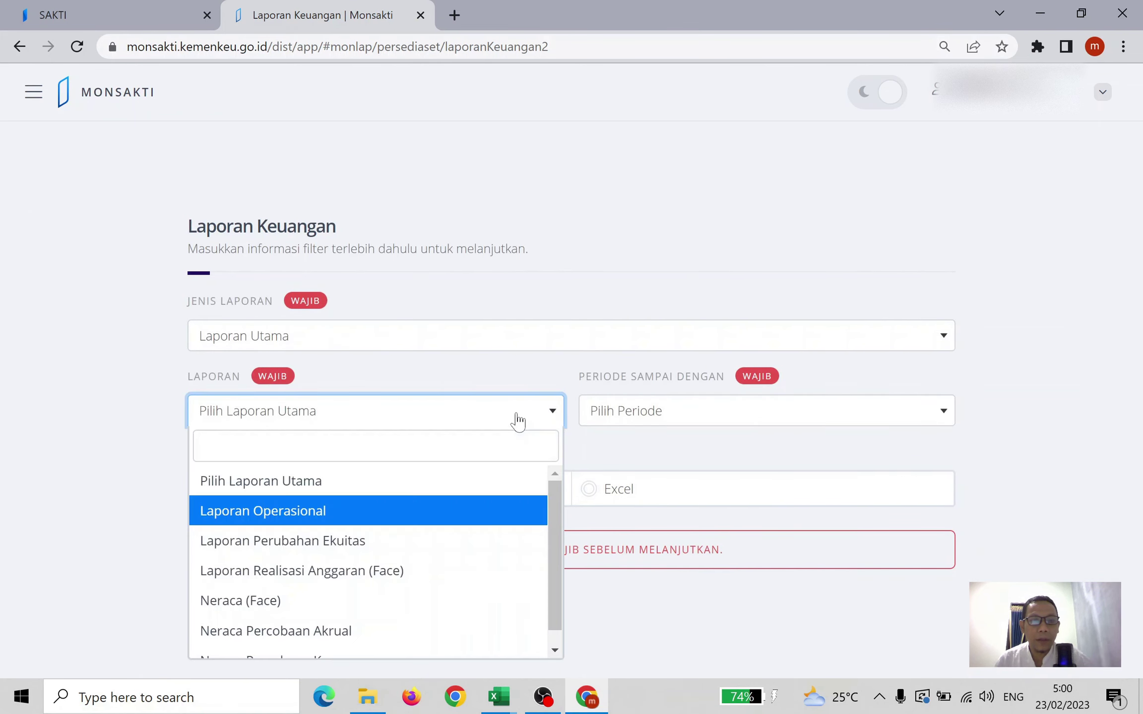
scroll(525, 518, down, 1)
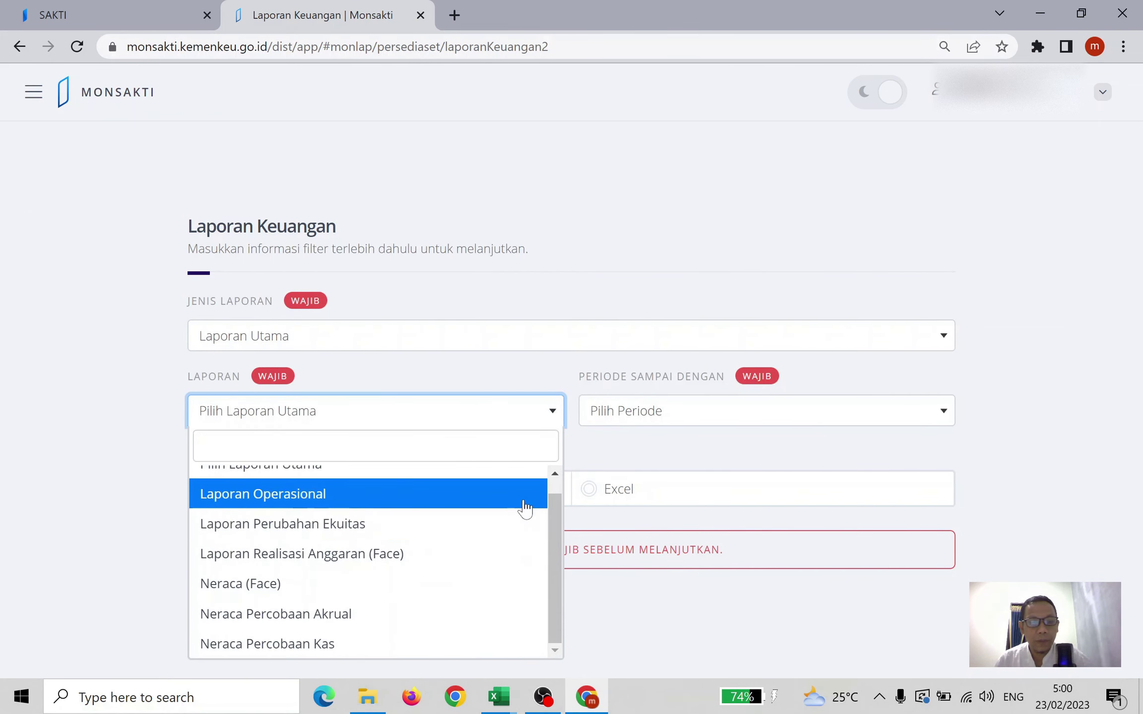
scroll(525, 508, up, 1)
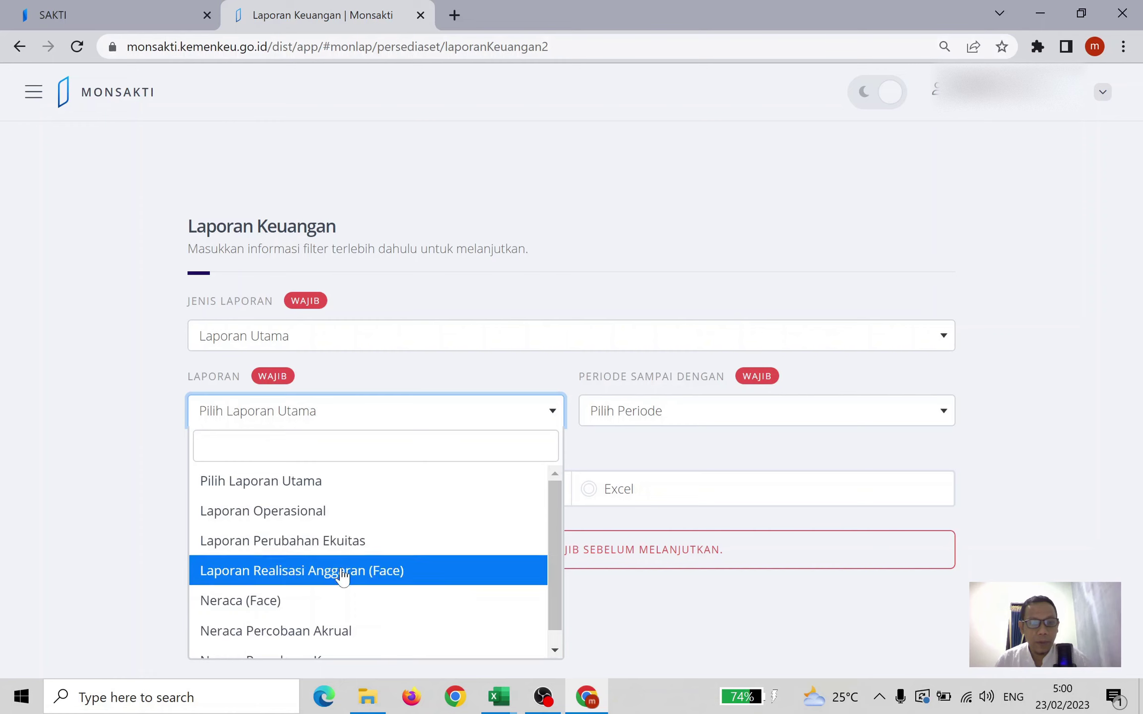
scroll(391, 568, down, 1)
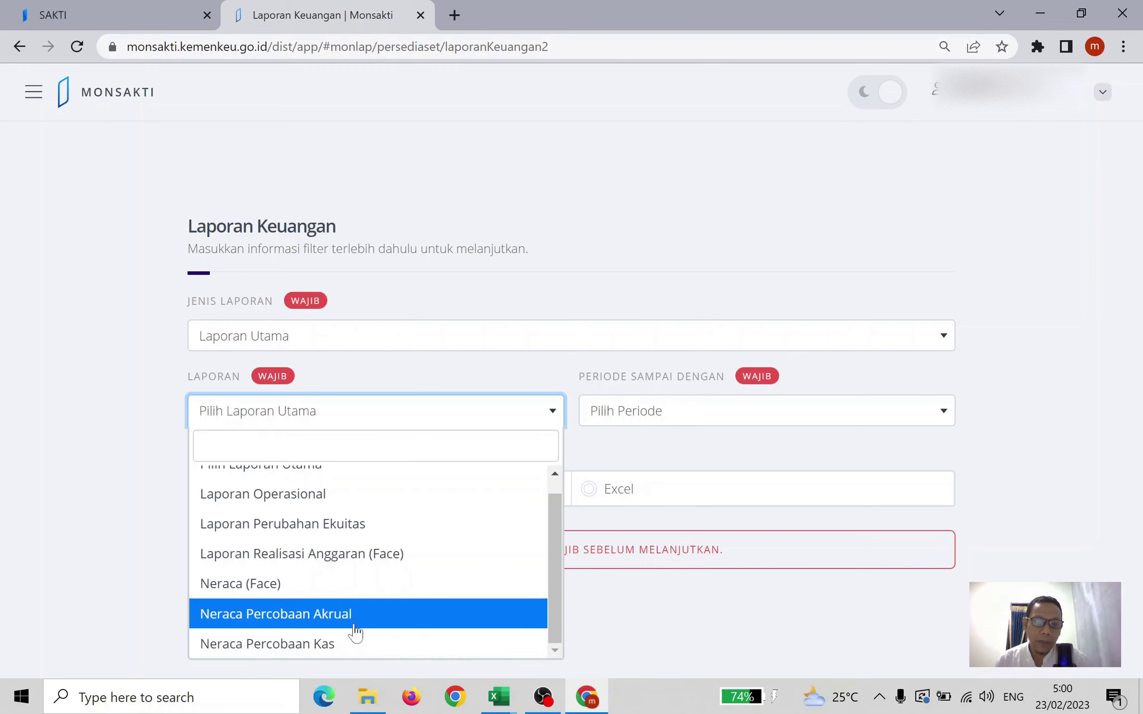
scroll(356, 525, up, 1)
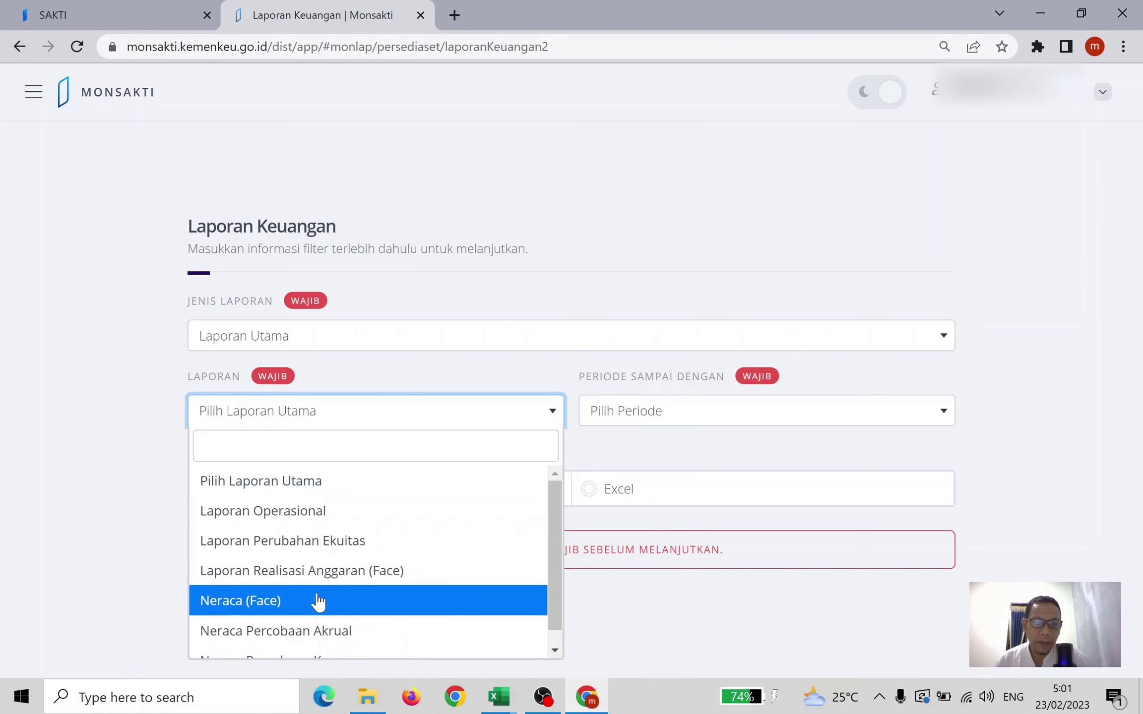
click(347, 521)
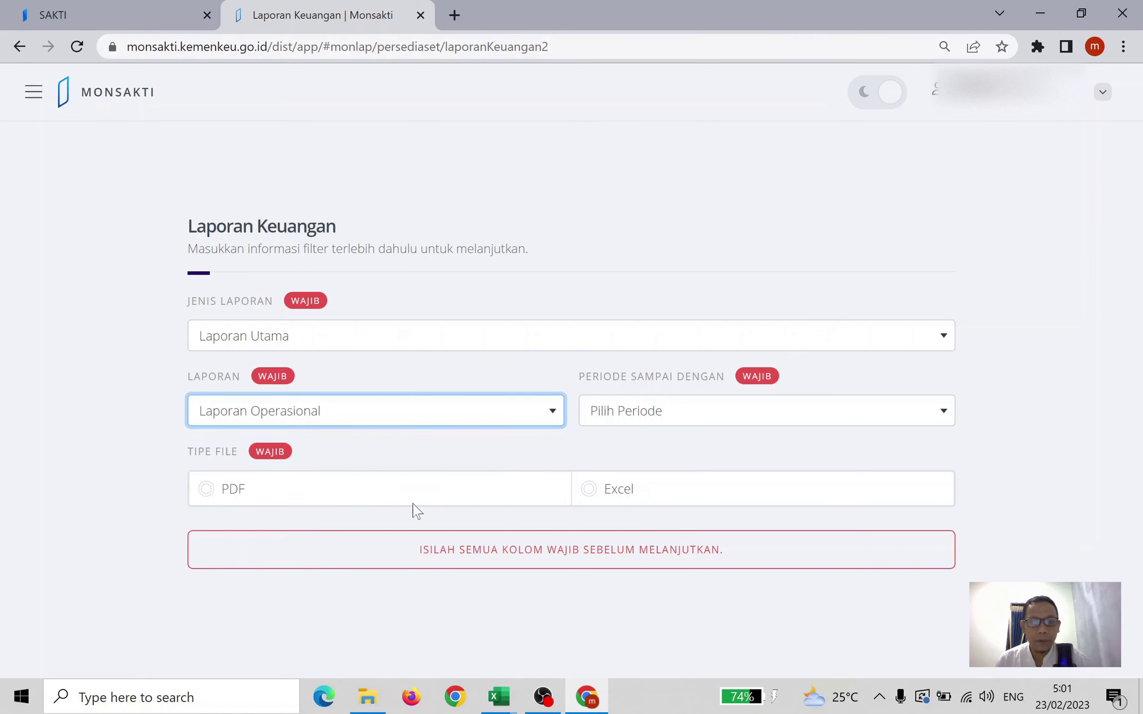
Set period 2022-12 and Excel output, then submit with KIRIM.
click(670, 412)
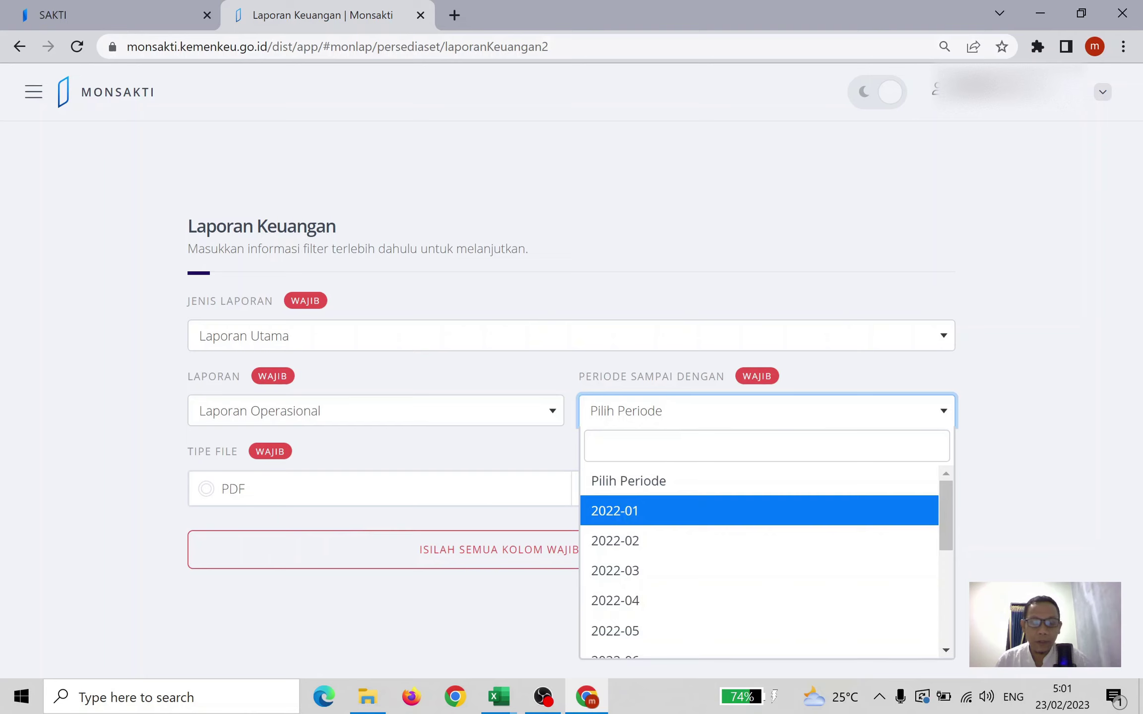
scroll(818, 515, down, 3)
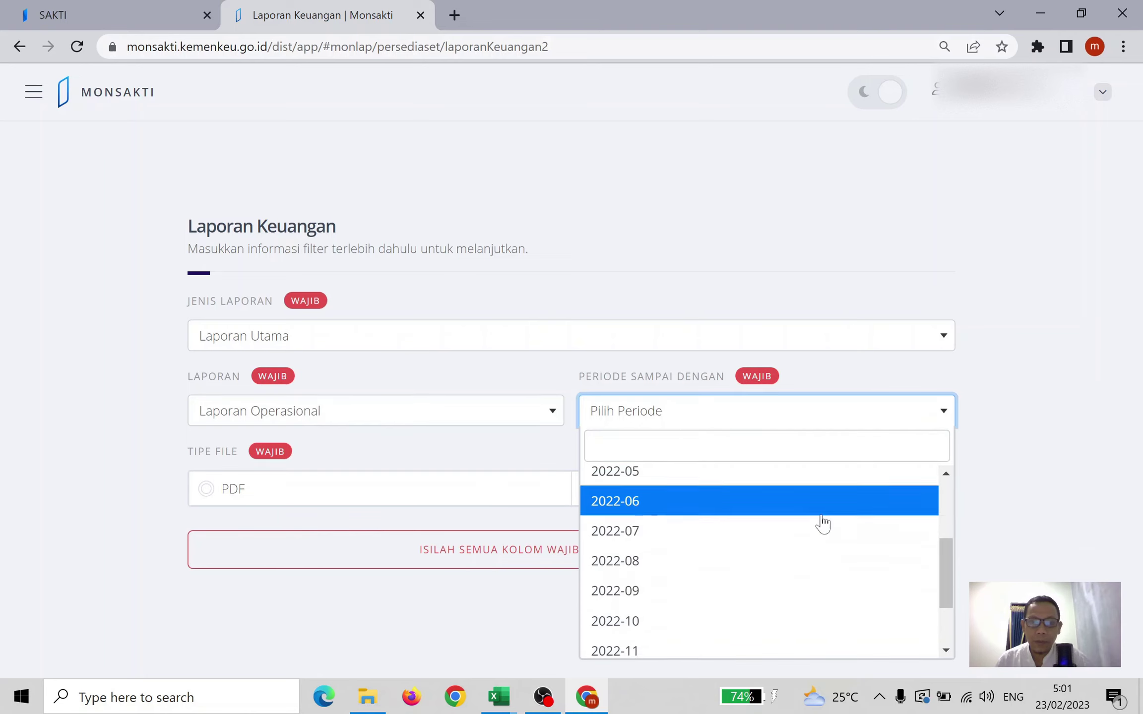
scroll(821, 522, down, 2)
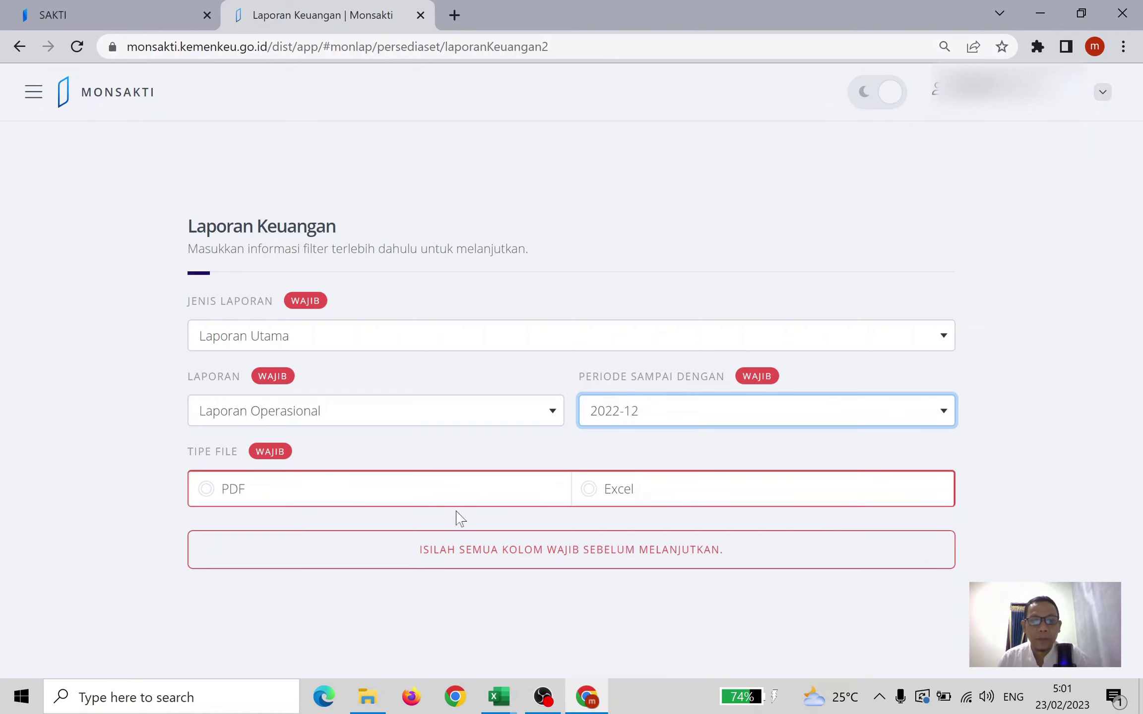
click(207, 491)
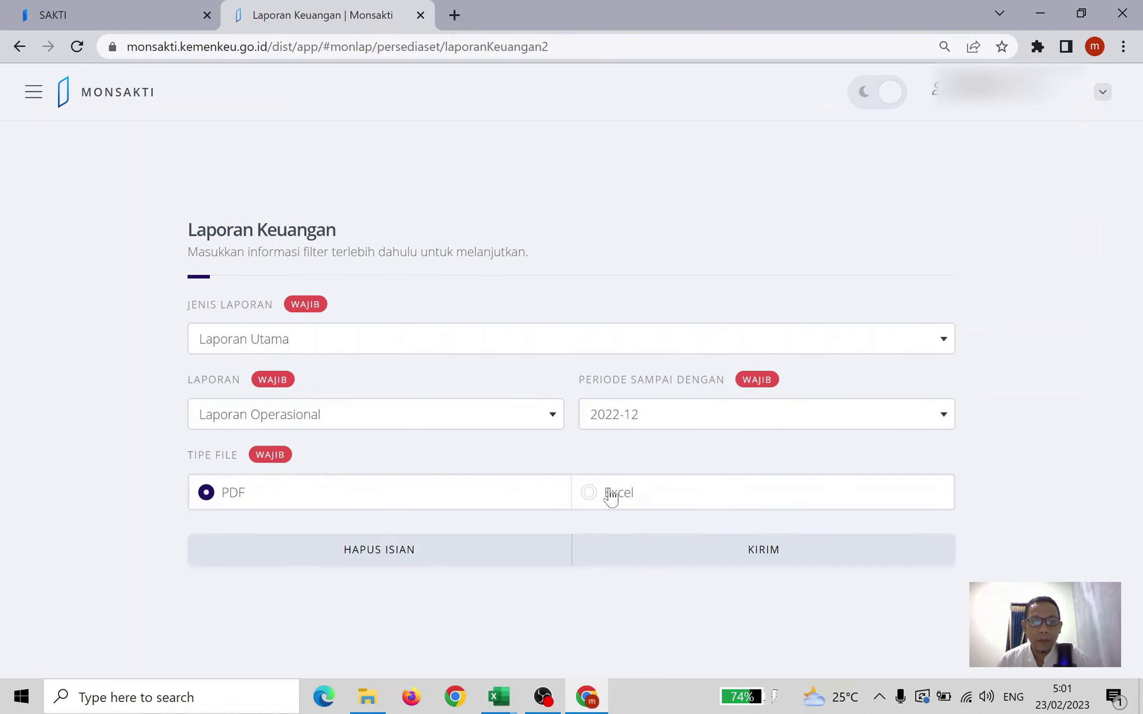
click(591, 495)
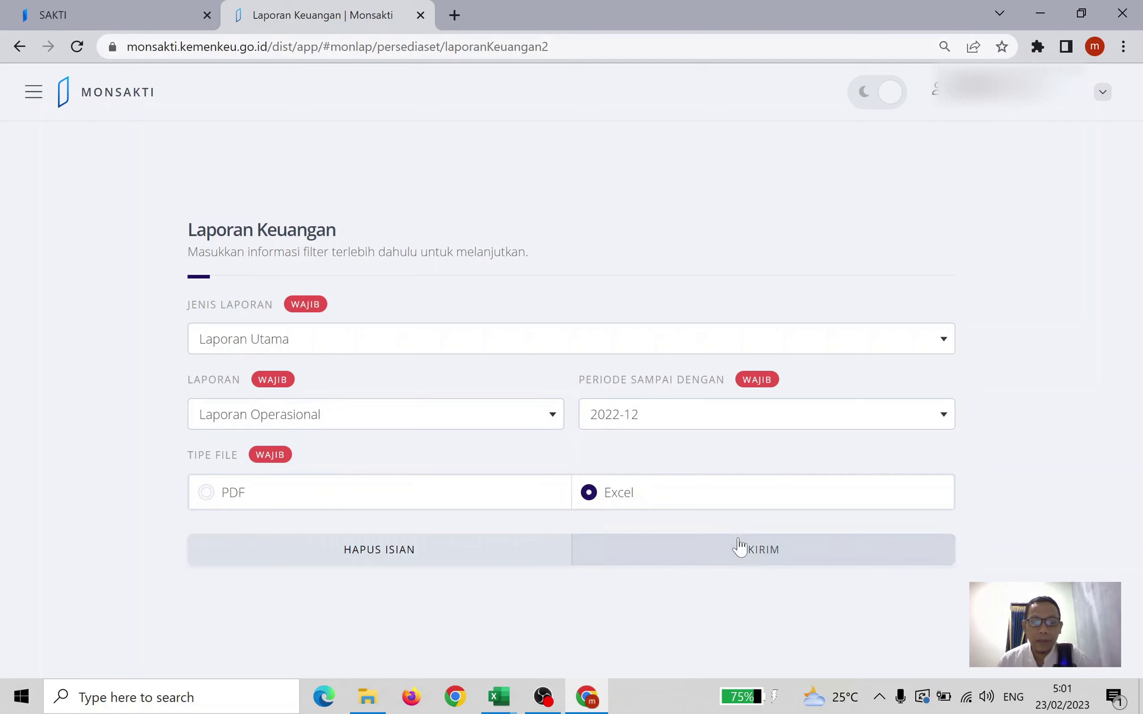
click(744, 562)
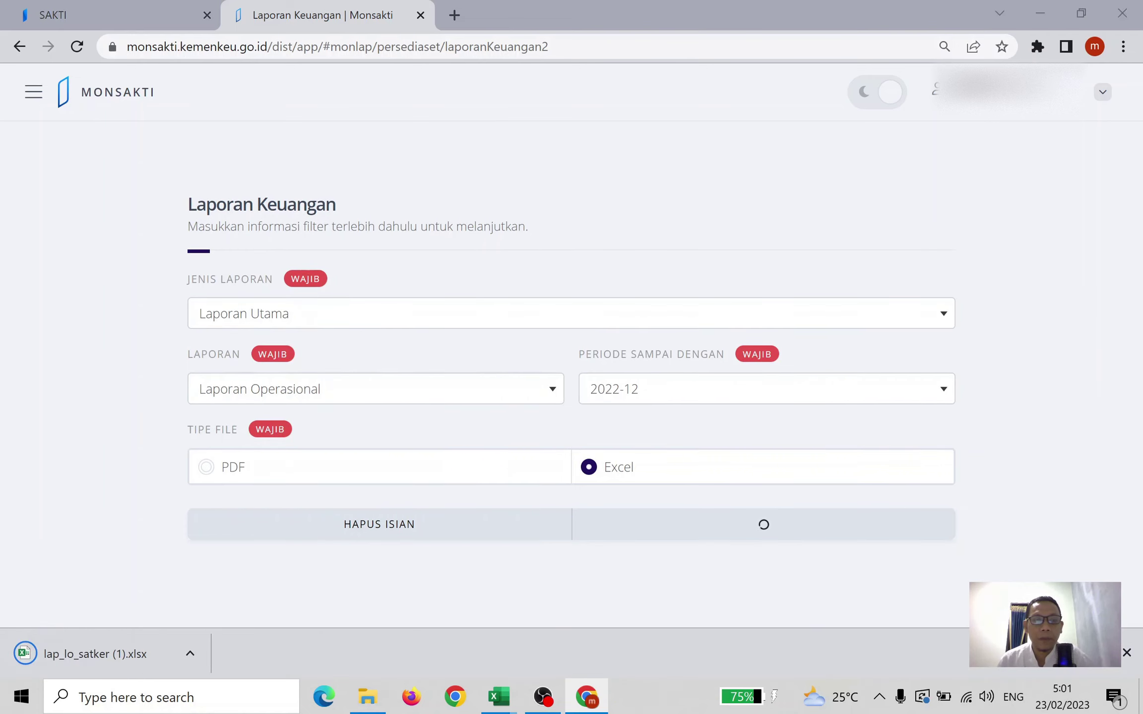
Log out of SAKTI and sign back in under fiscal year 2021.
click(124, 20)
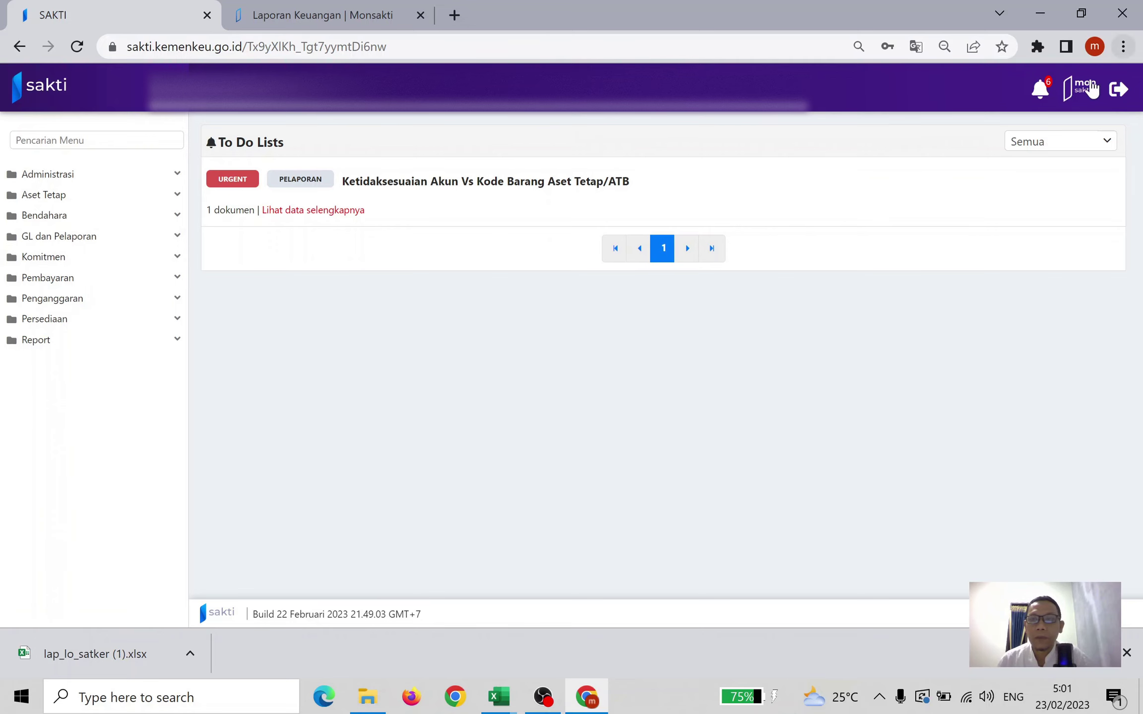
click(1115, 89)
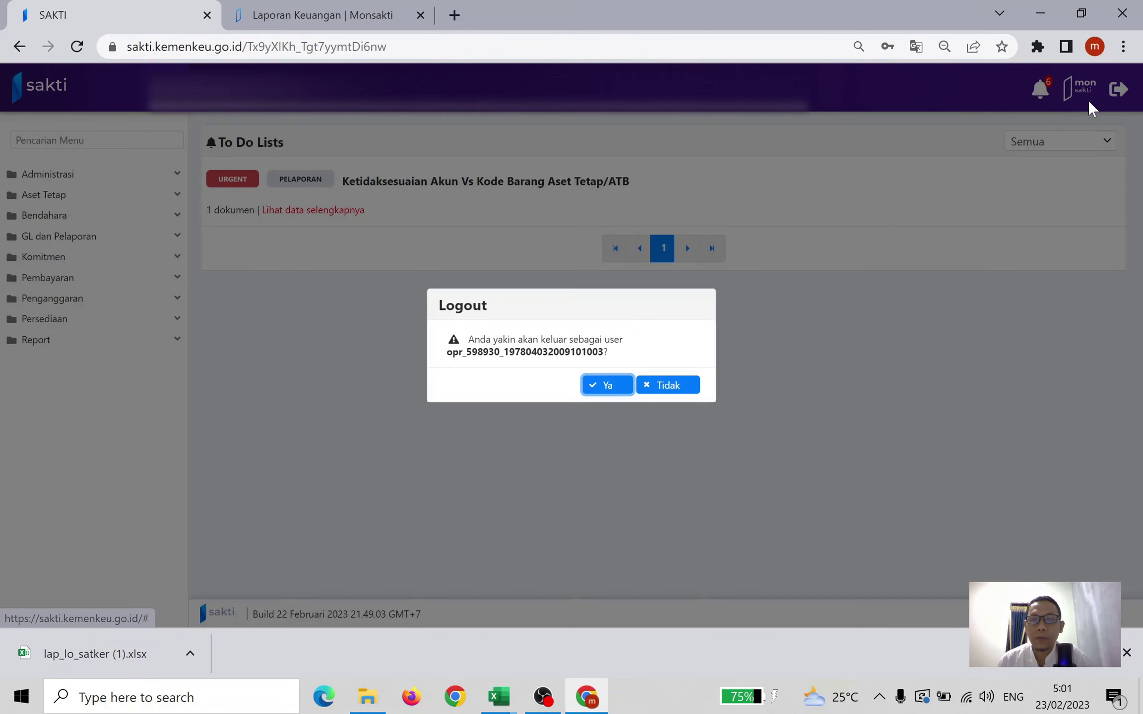
click(618, 386)
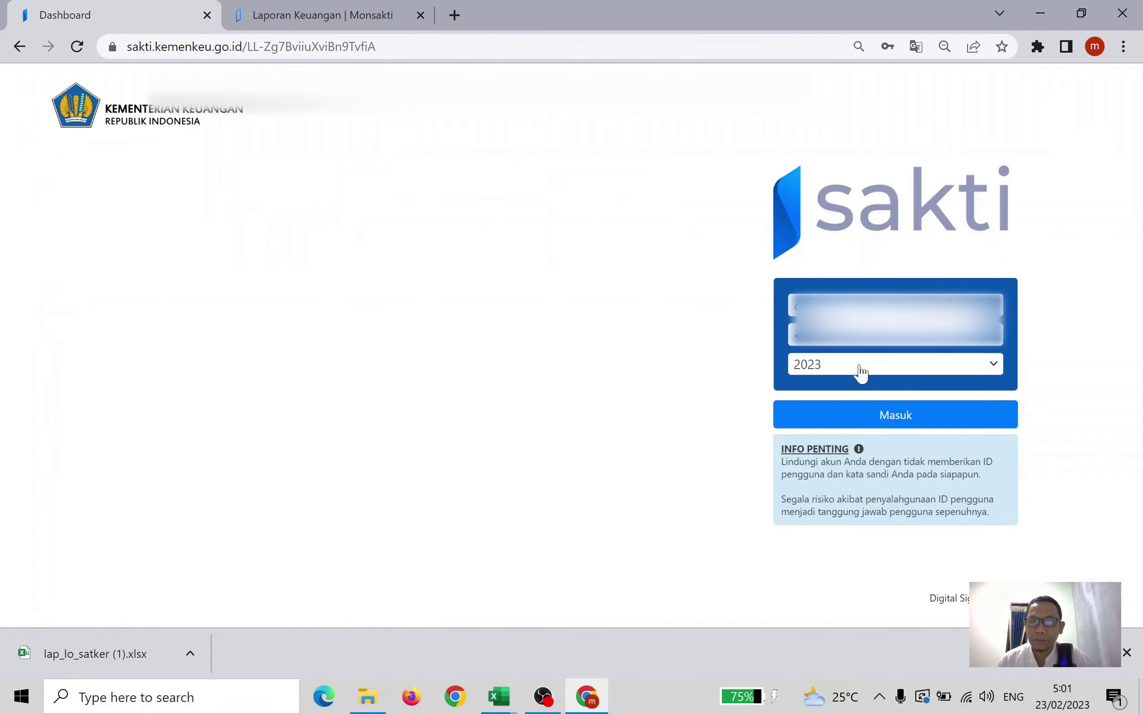
click(860, 371)
click(836, 478)
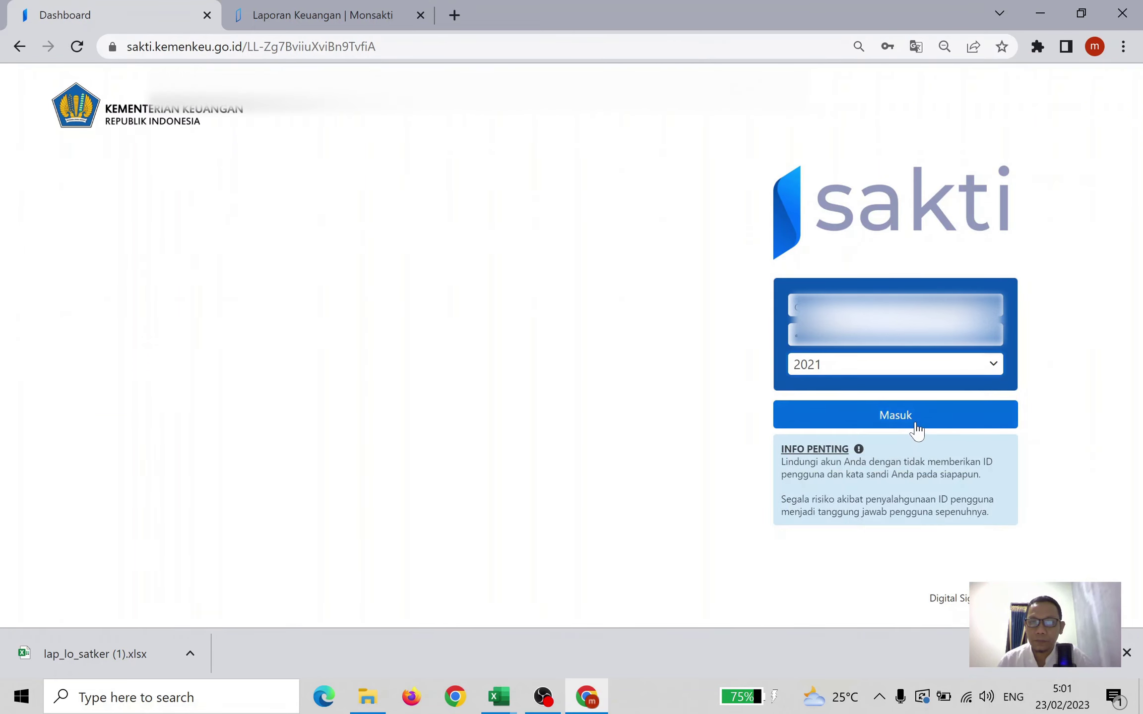
click(917, 416)
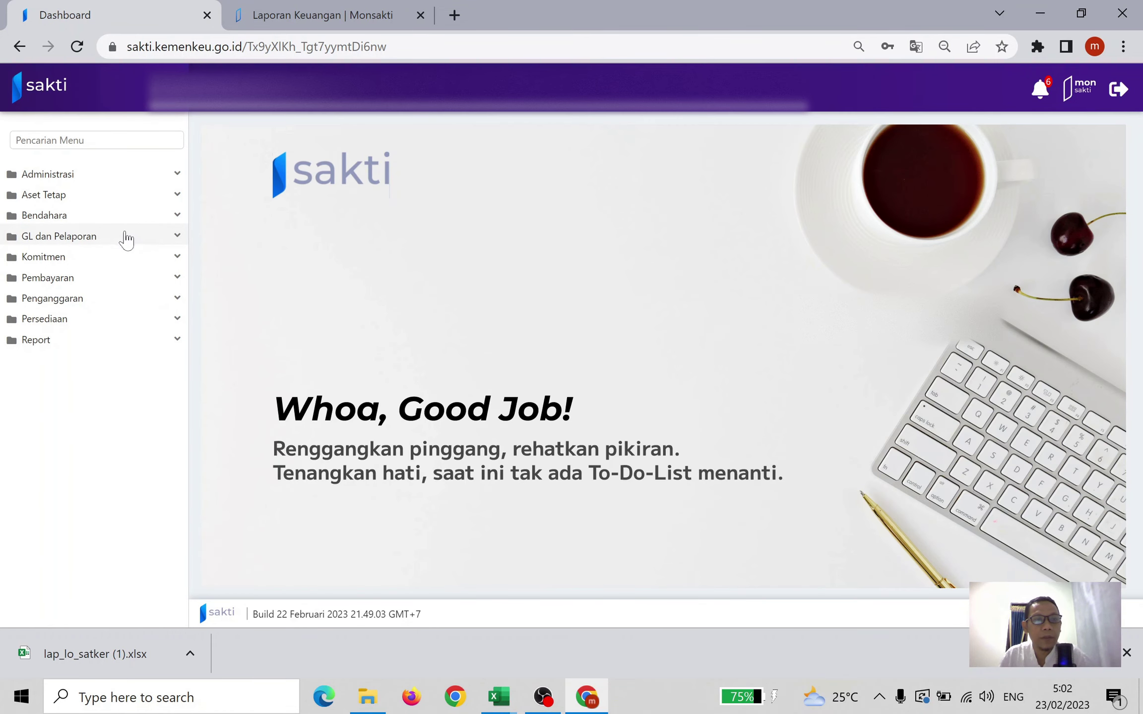
click(127, 237)
Open the Laporan Keuangan form and pick Laporan Utama, Neraca Percobaan Akrual.
click(113, 290)
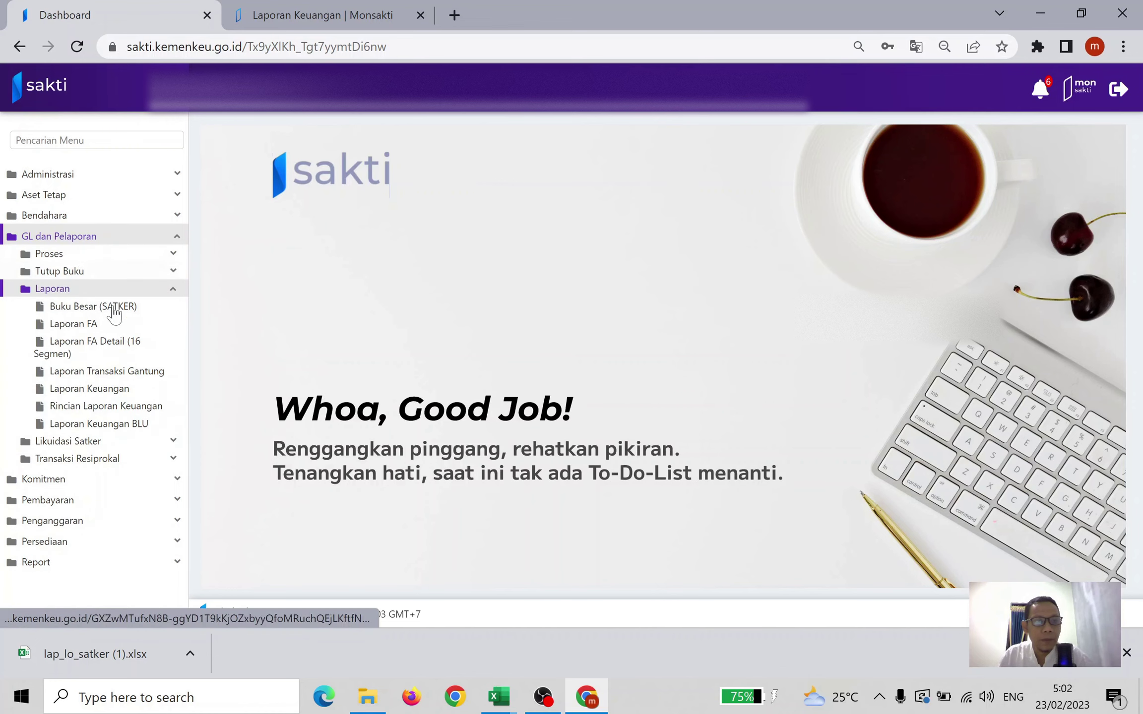
click(107, 392)
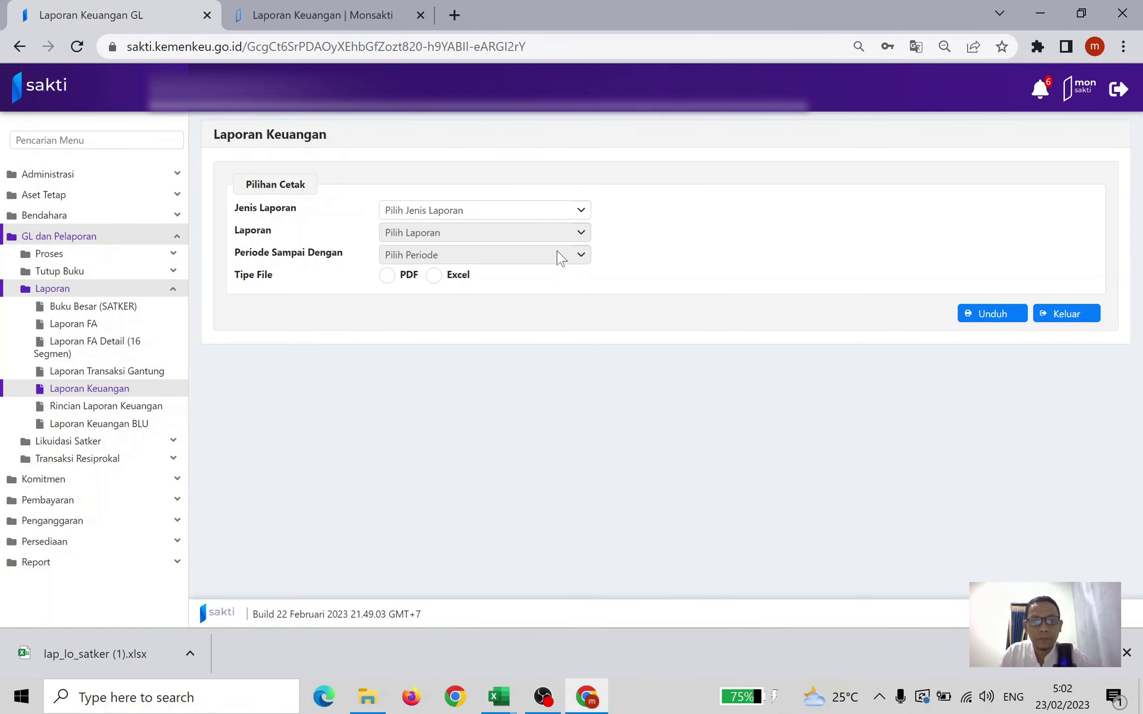
click(518, 217)
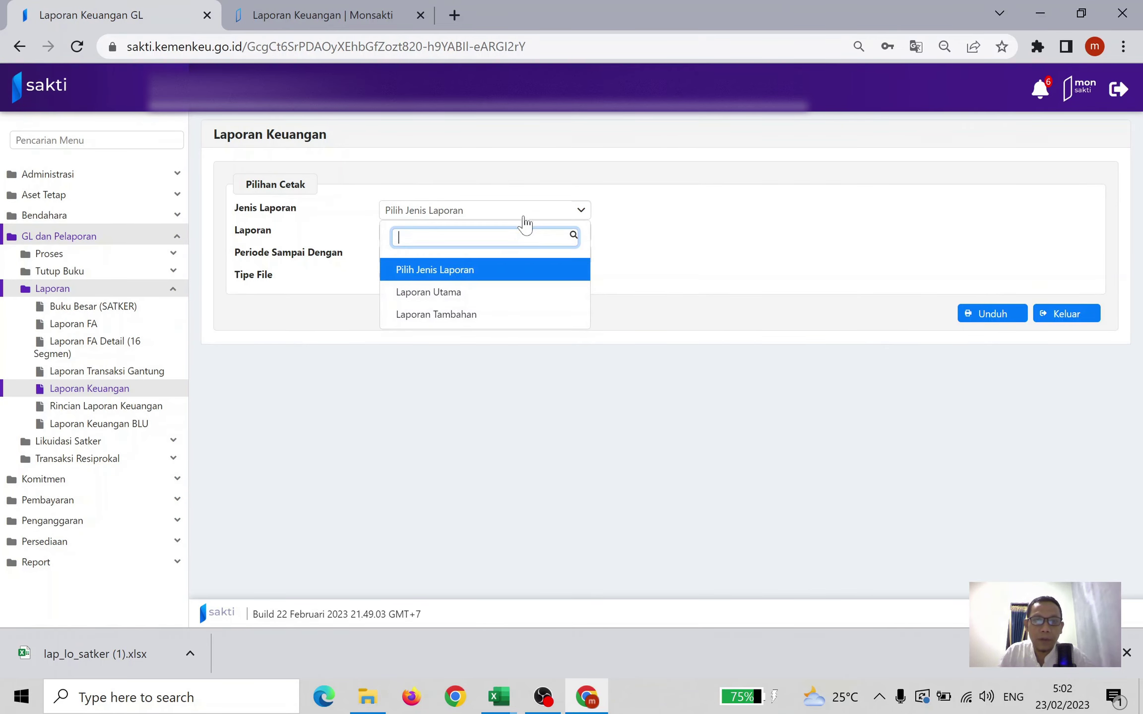
click(495, 292)
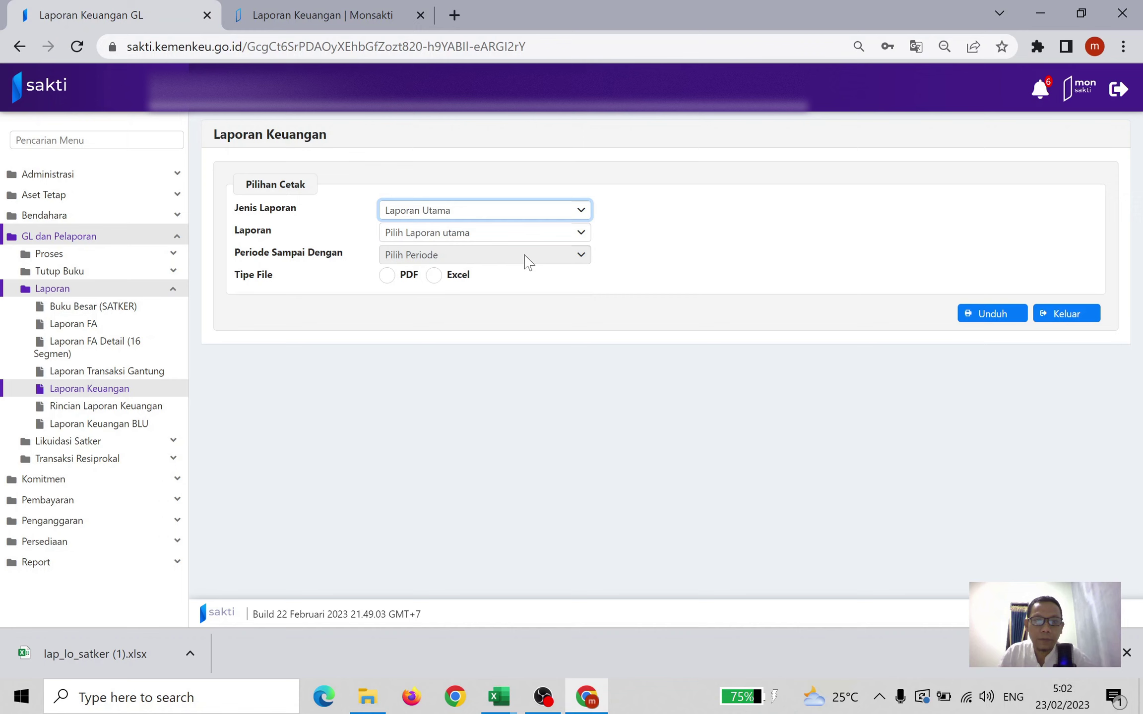
click(494, 238)
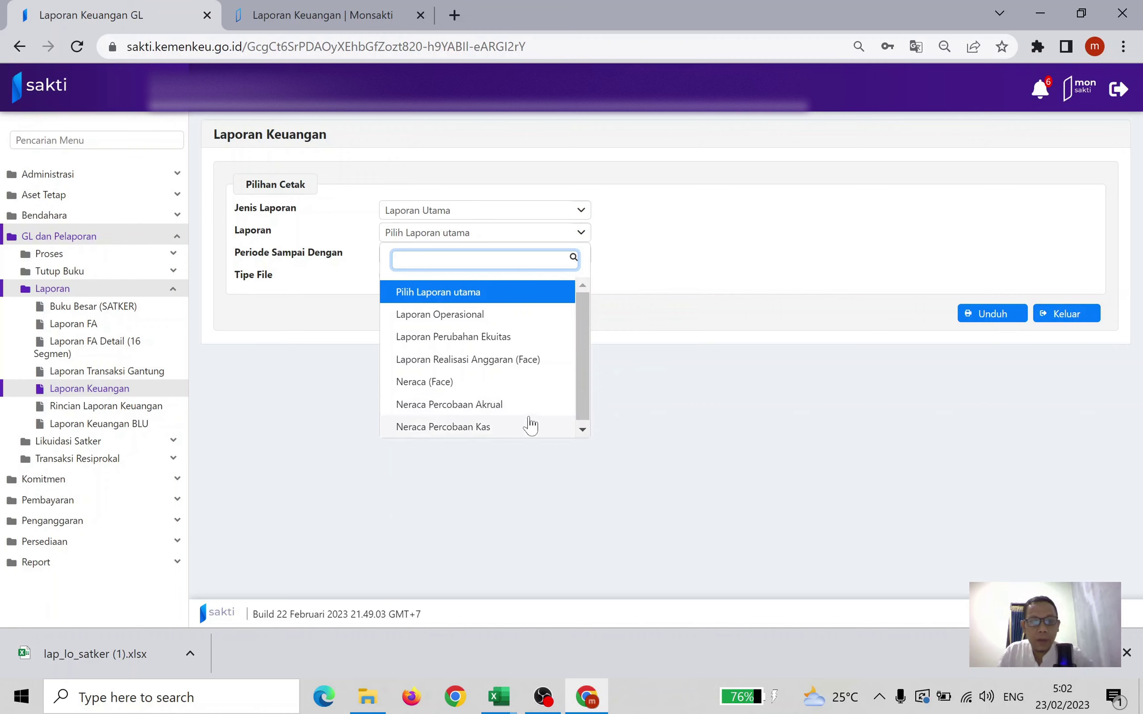
click(486, 406)
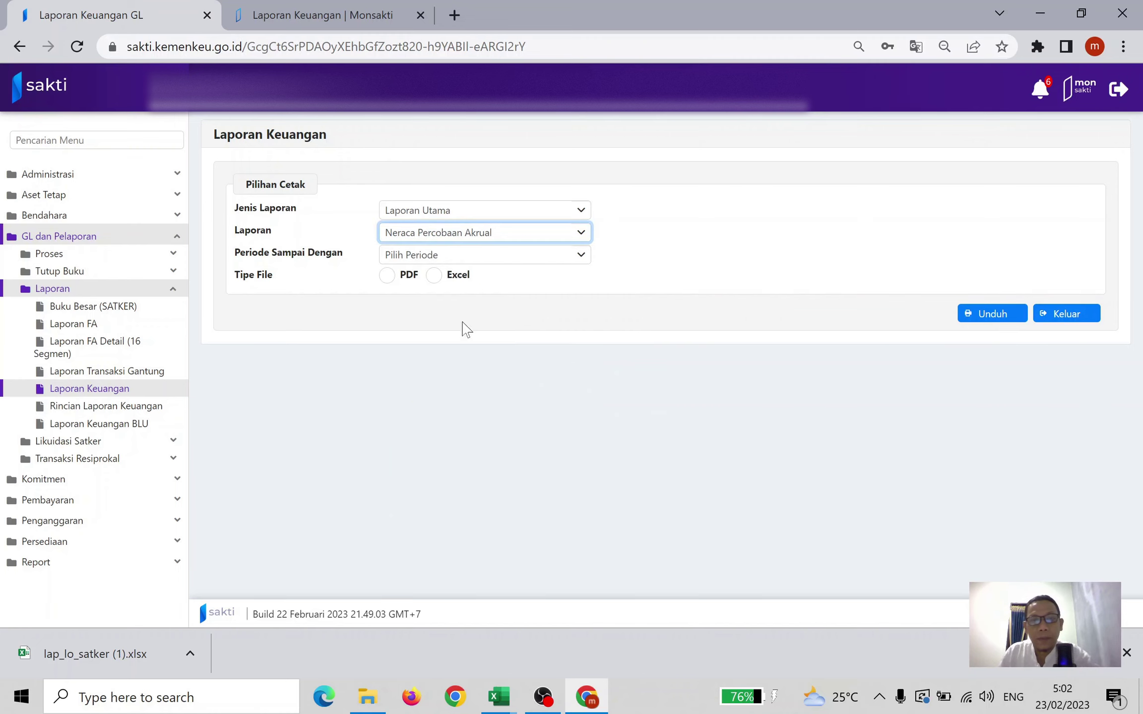
Set period 2021-14 with Excel format and download the report.
click(444, 256)
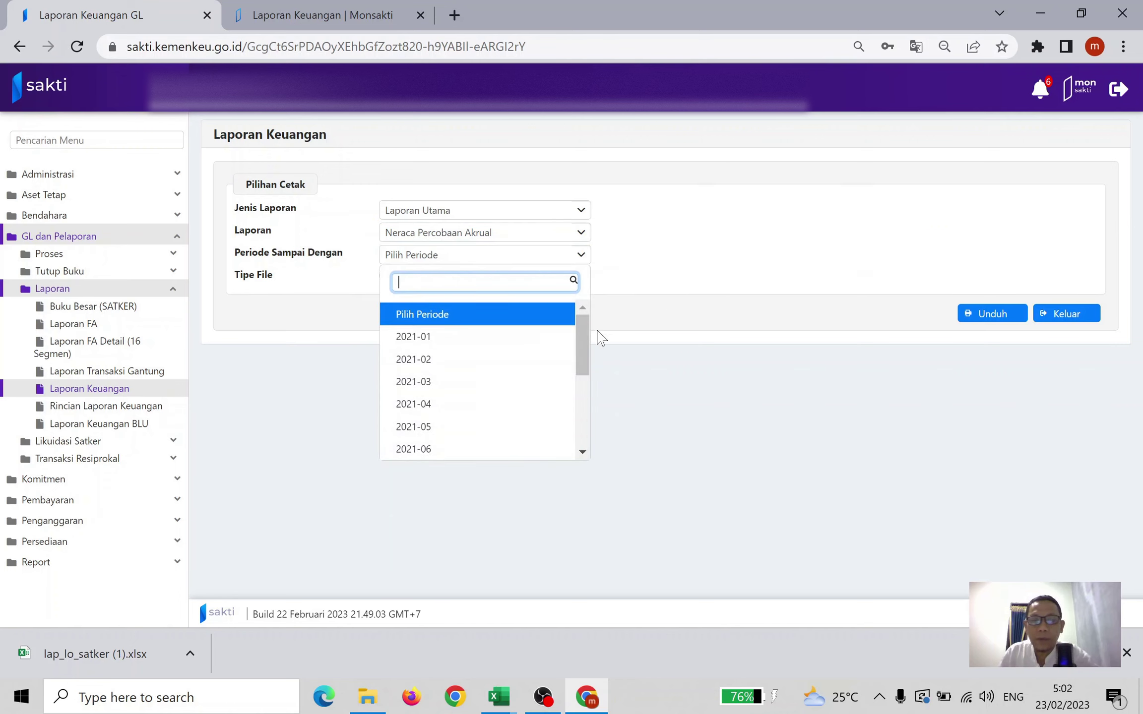
drag(583, 345, 601, 440)
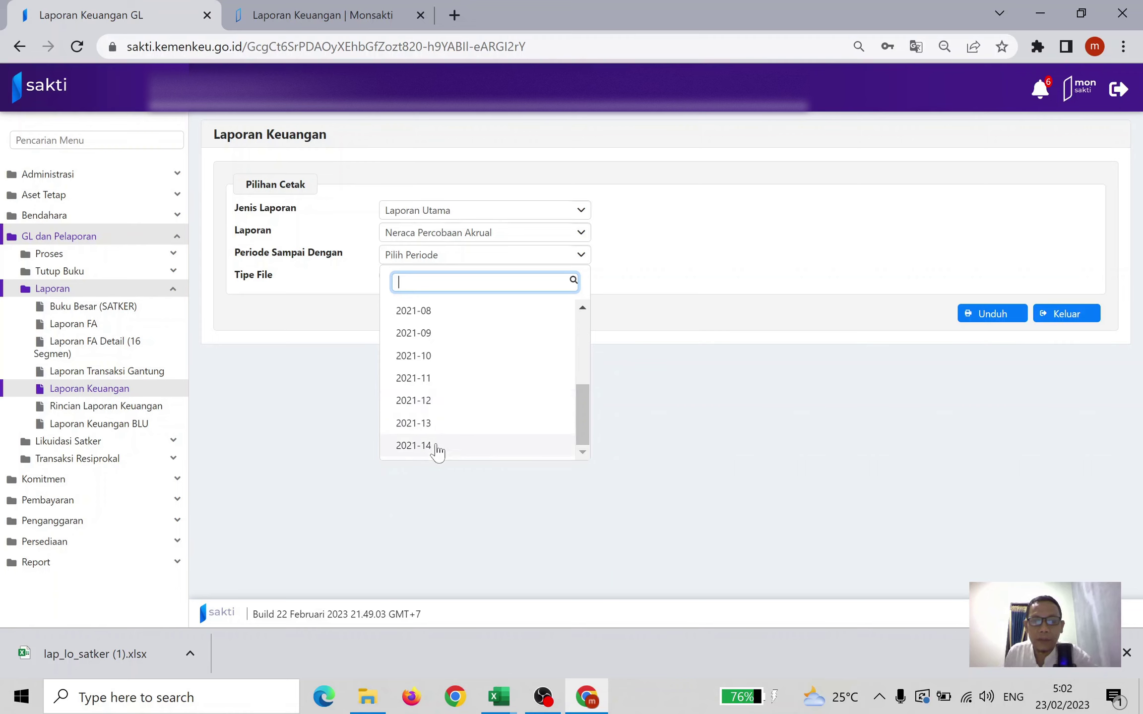
click(437, 447)
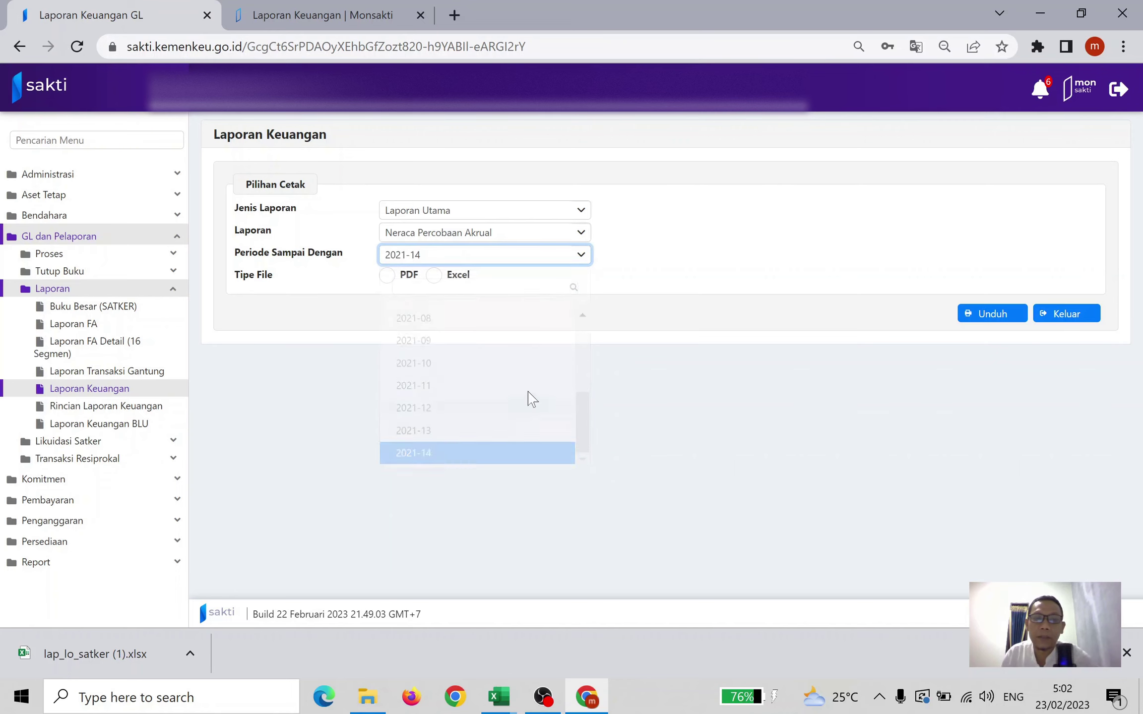
click(435, 276)
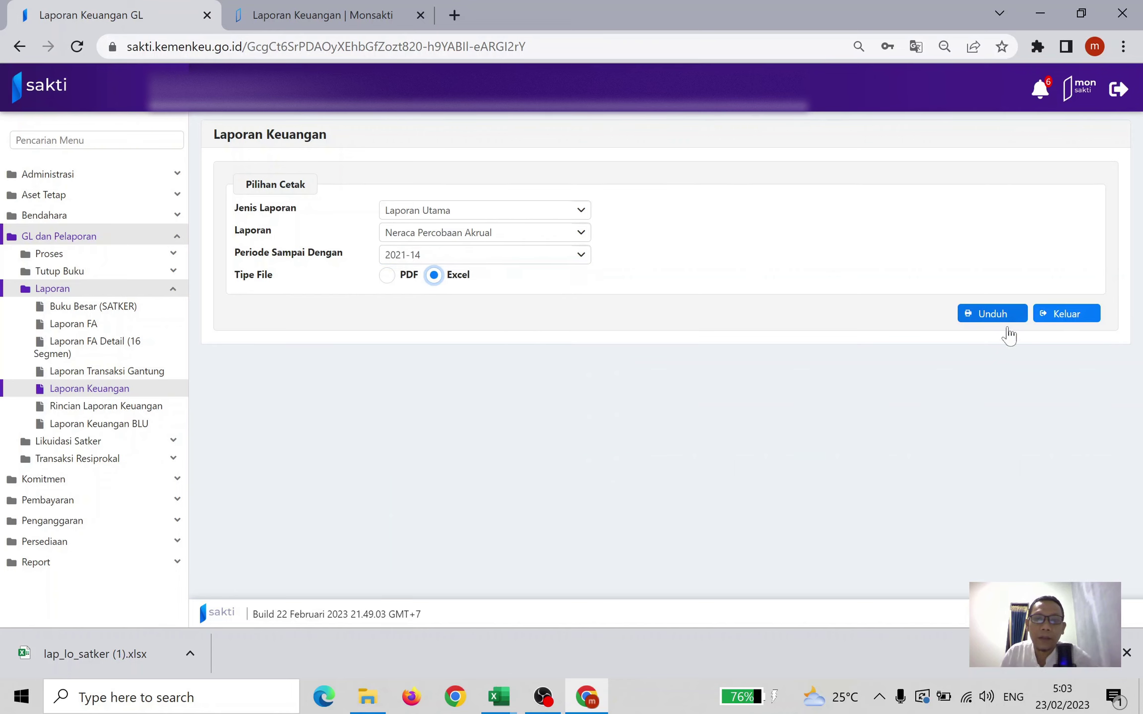
click(994, 314)
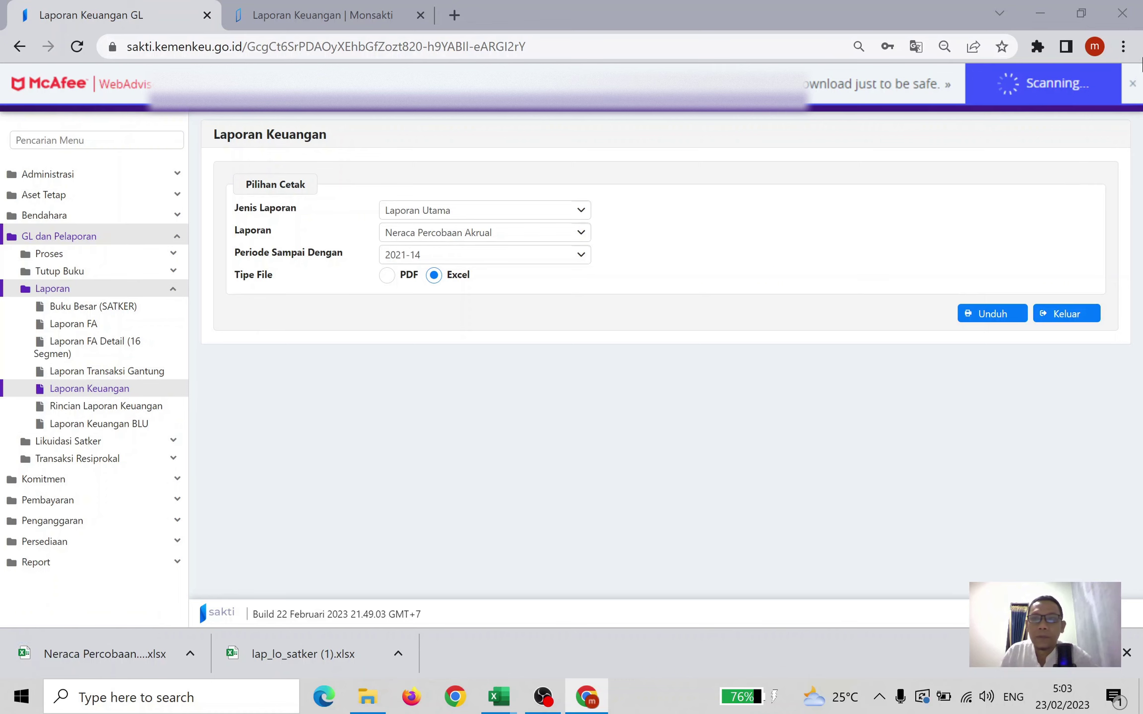
Dismiss the download banner, log out, and sign back in for fiscal year 2022.
click(1125, 88)
click(1120, 89)
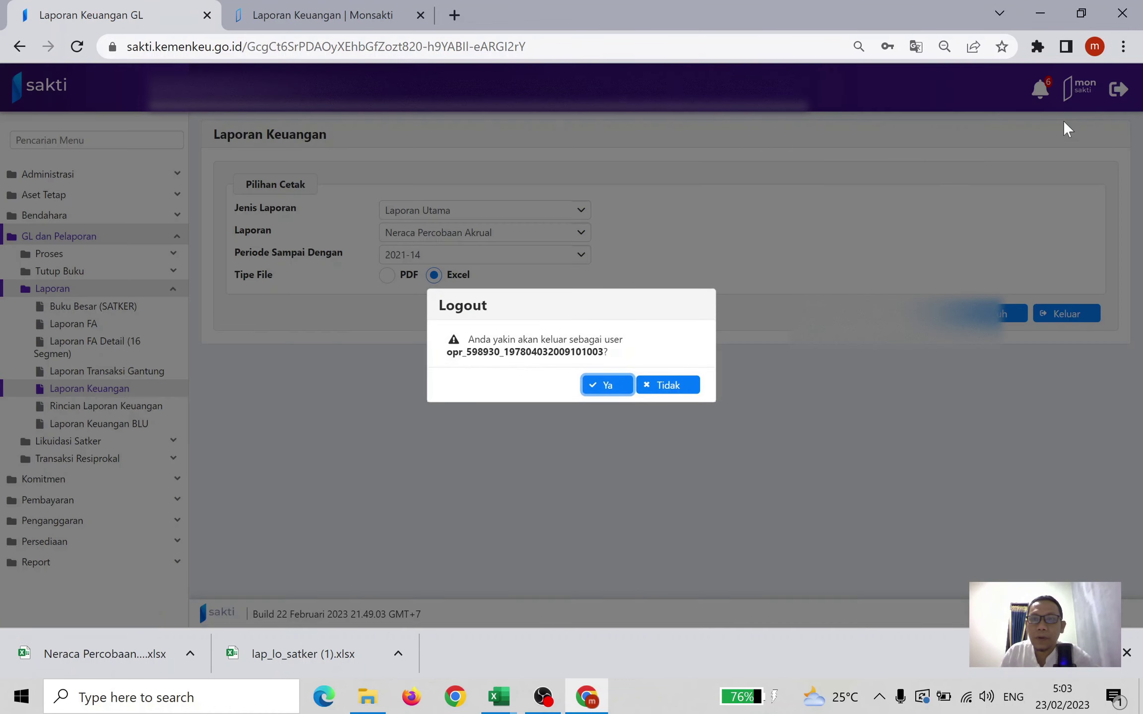
click(617, 390)
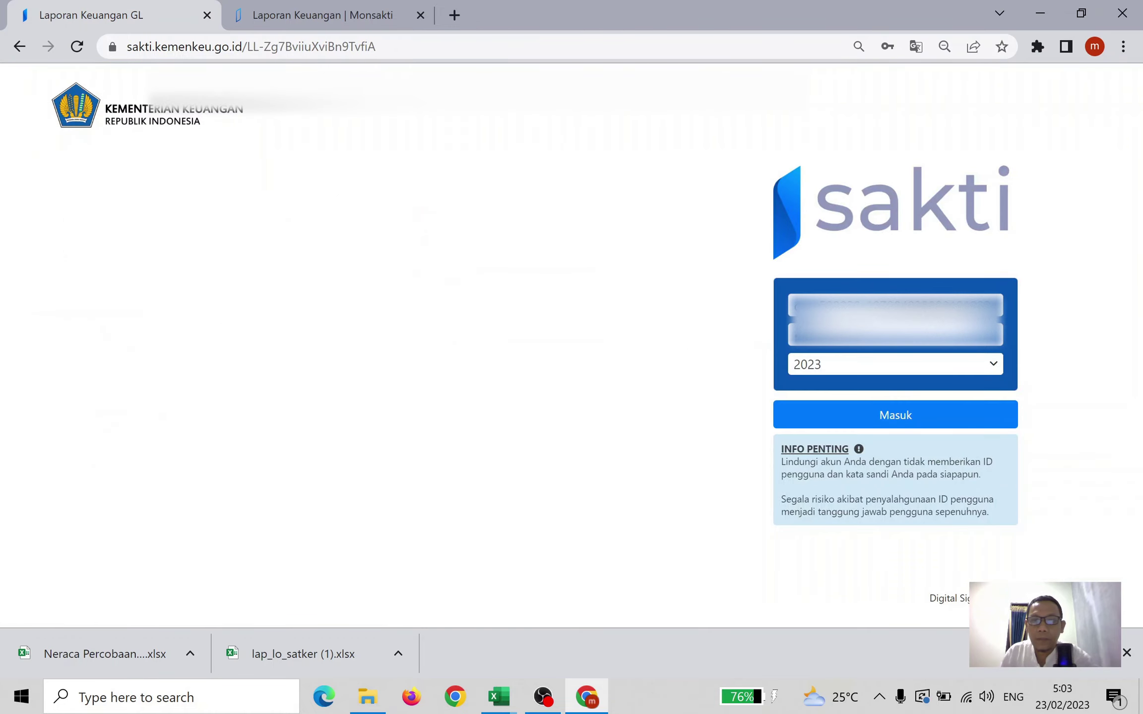
click(902, 366)
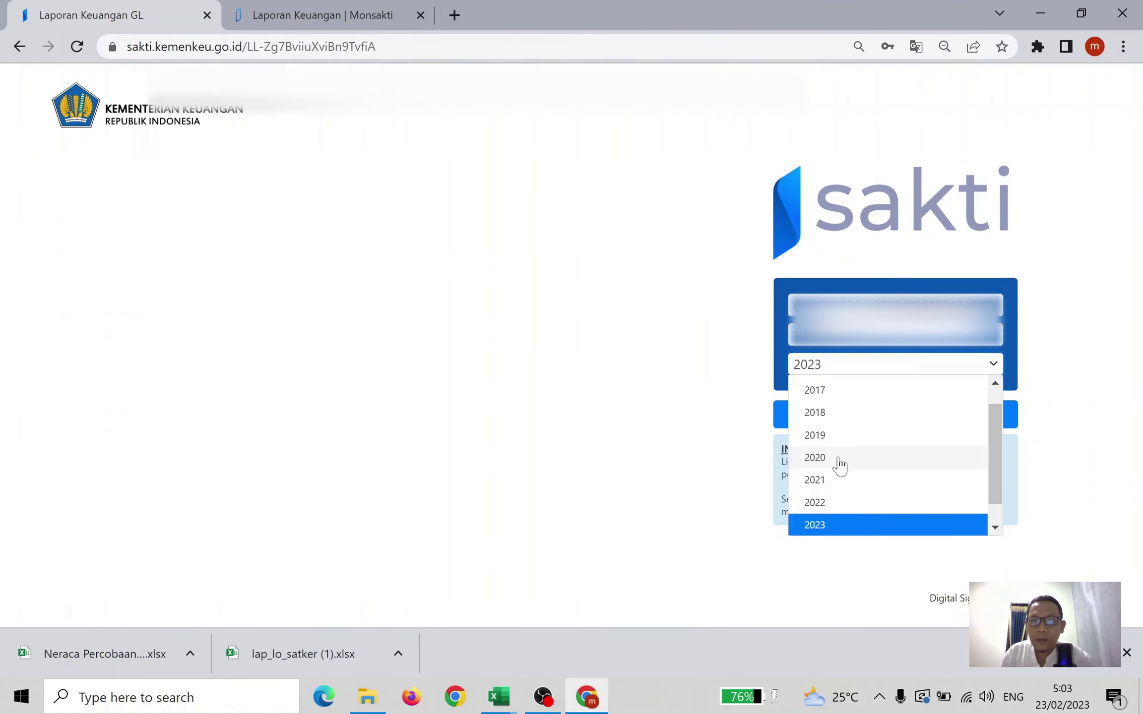
click(849, 502)
click(892, 412)
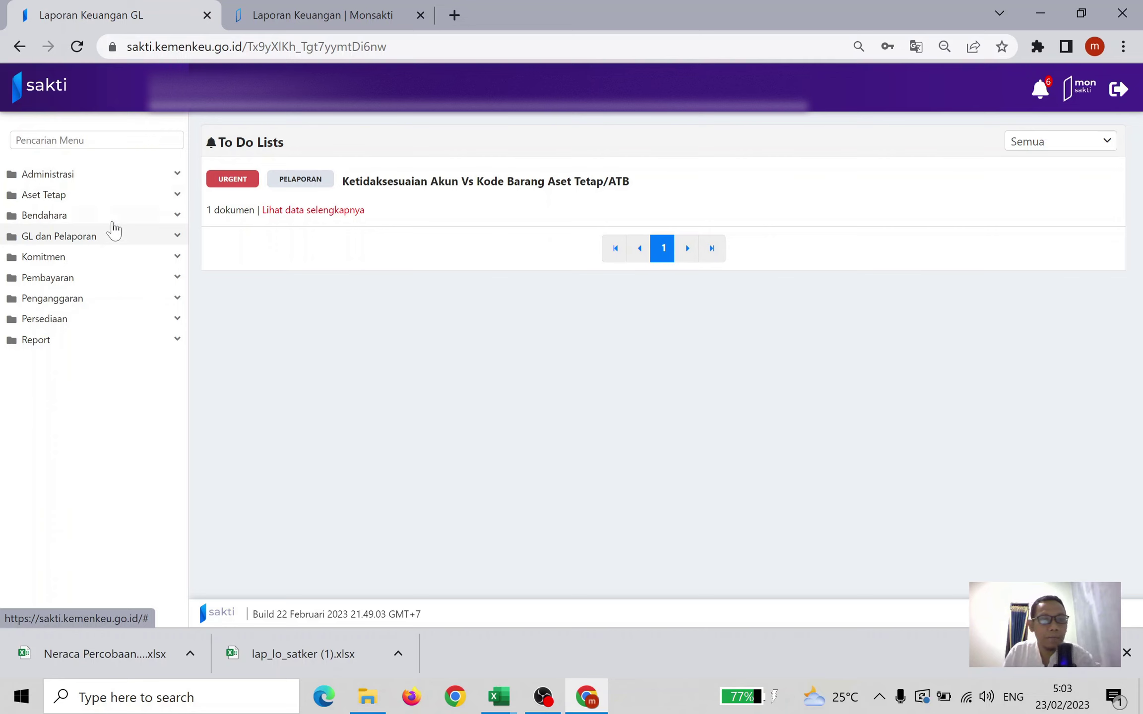
Open the Daftar Transaksi BMN form under Aset Tetap > Cetak > Buku/Daftar.
click(97, 241)
click(97, 241)
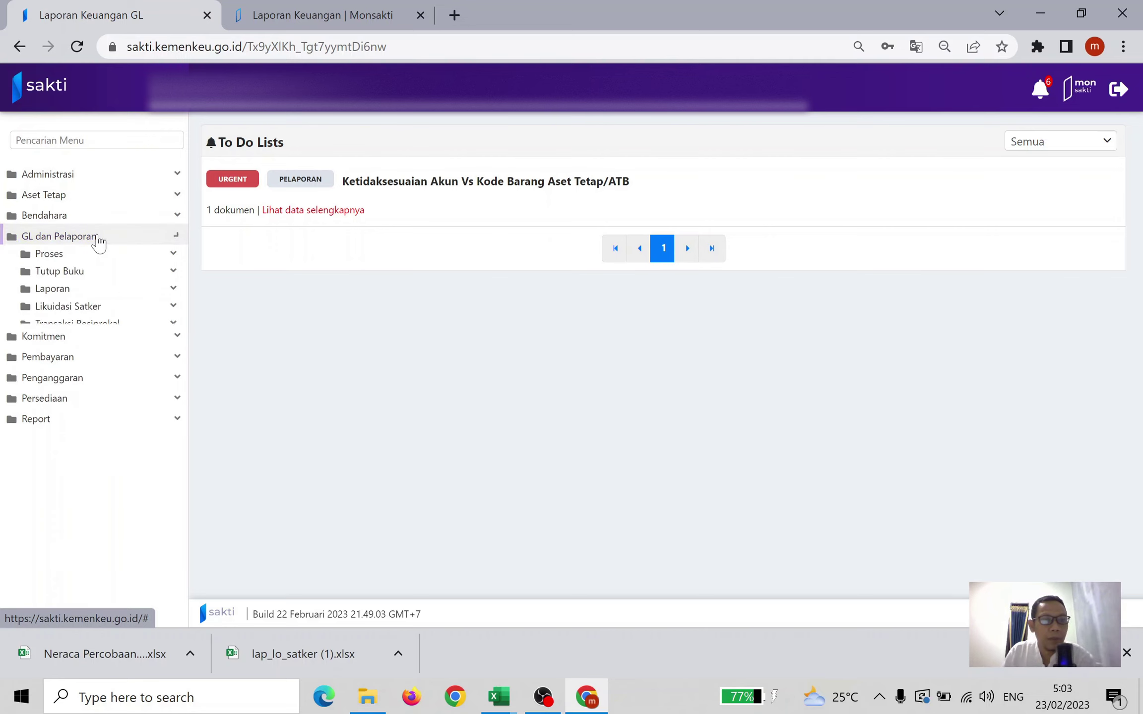
click(97, 201)
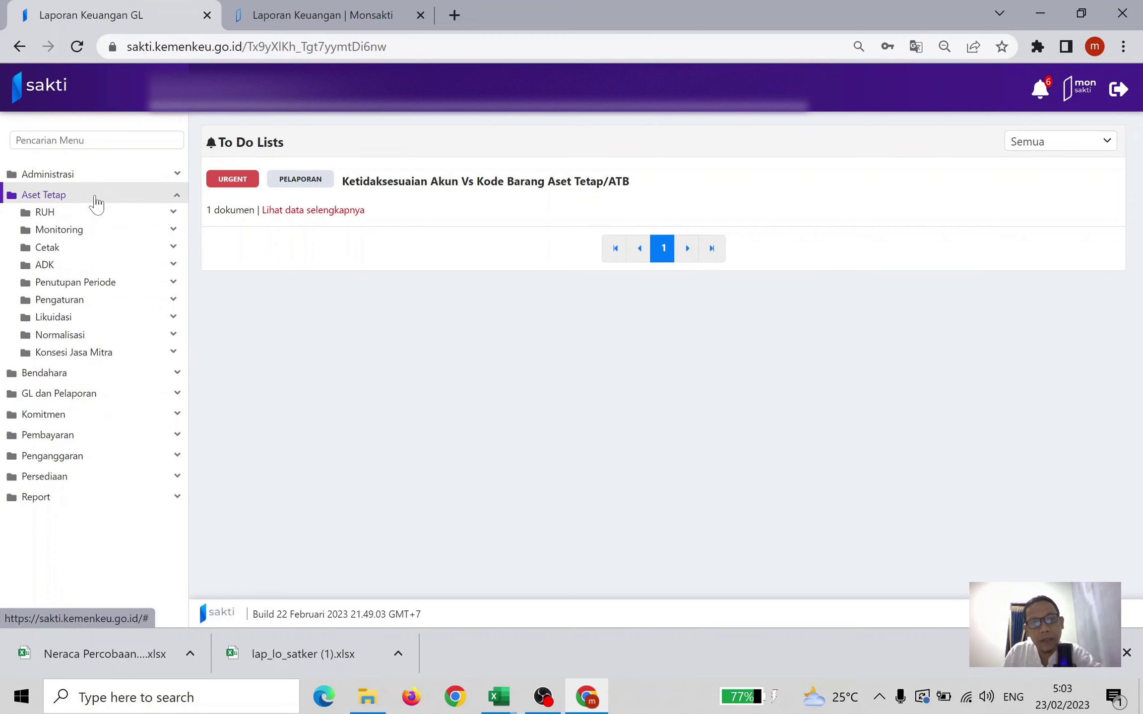
click(80, 254)
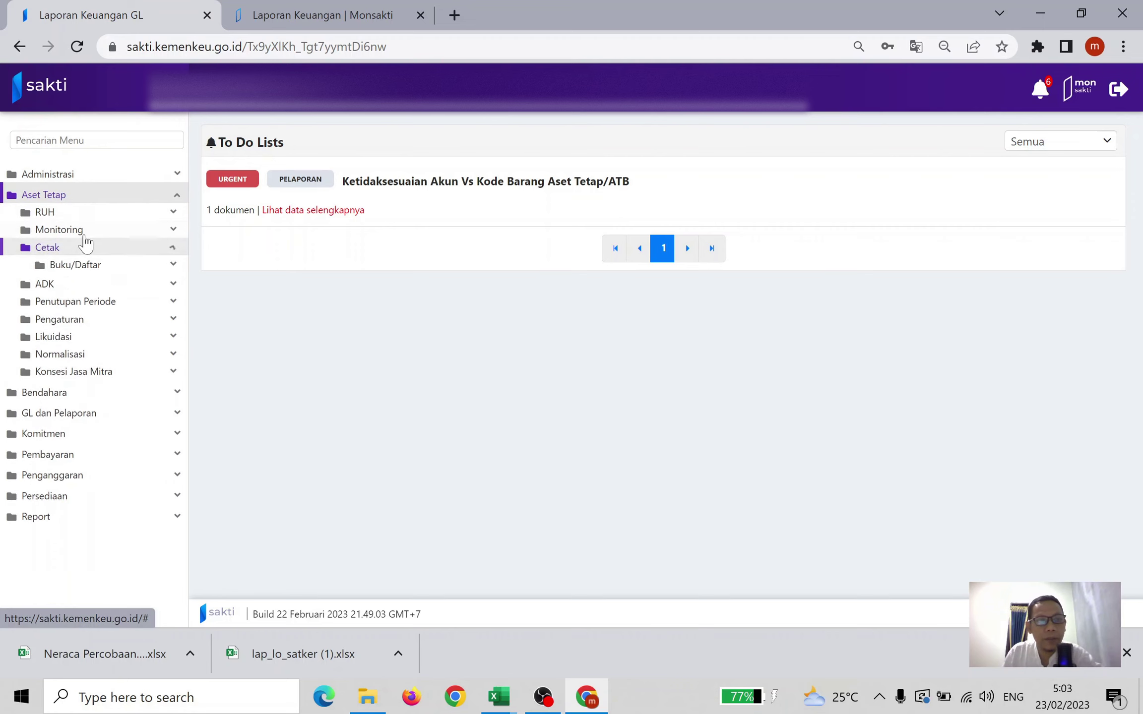
click(101, 267)
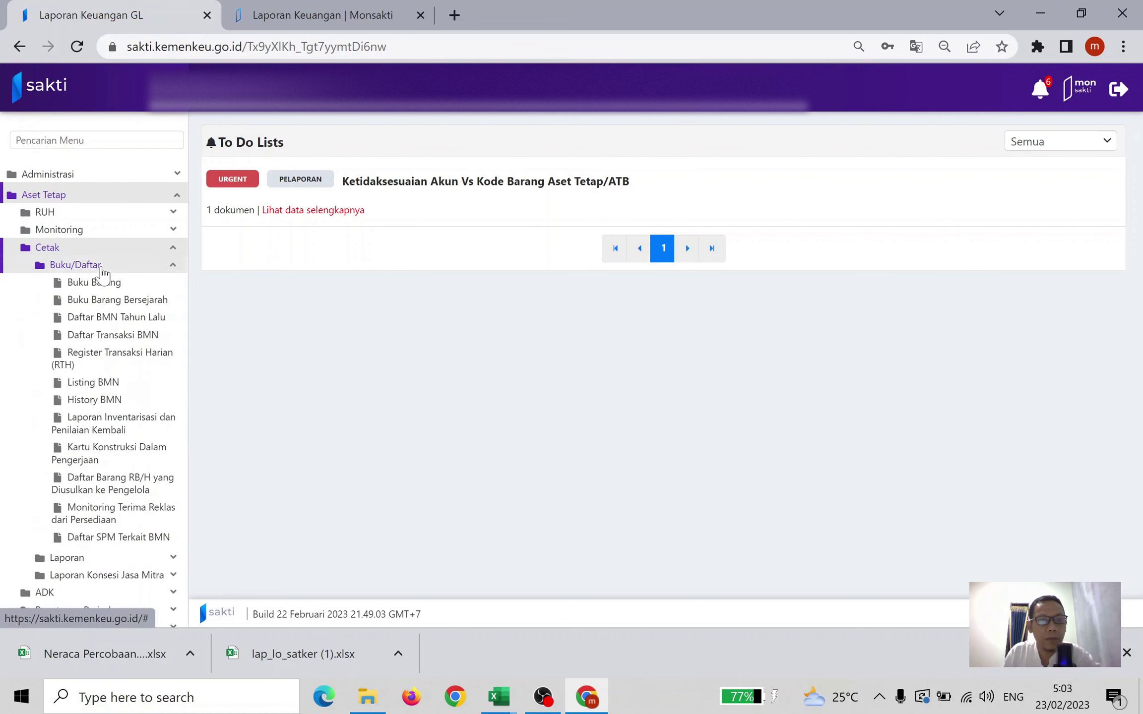
click(134, 335)
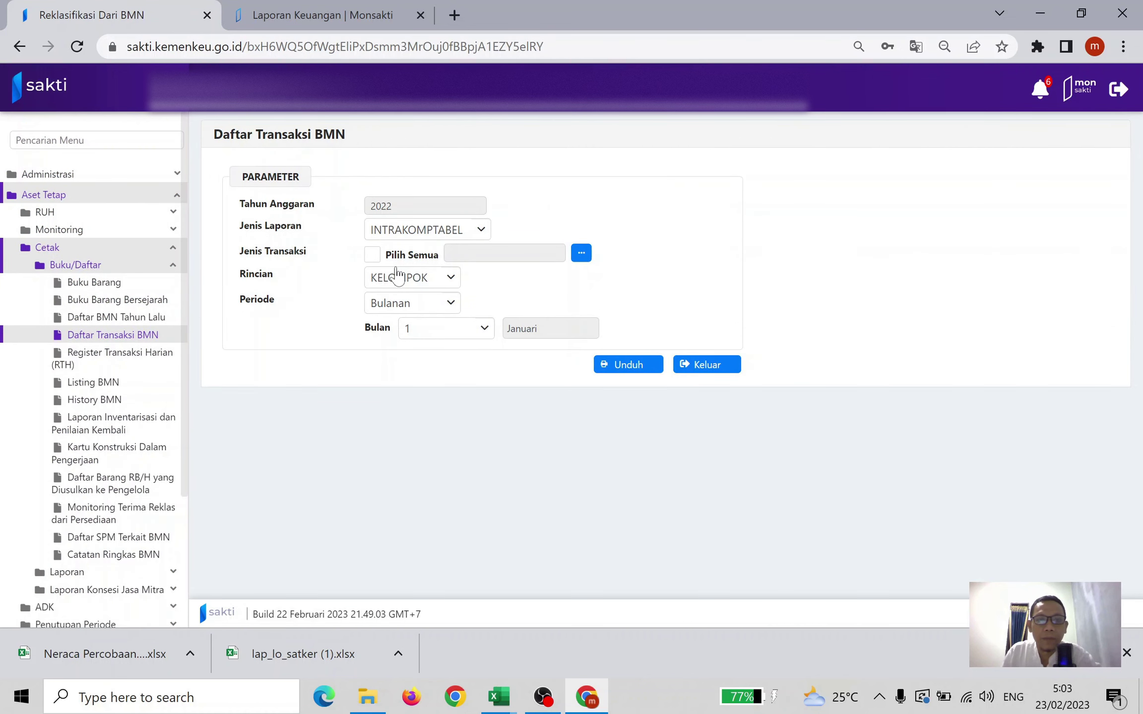
Tick Pilih Semua, set Periode to Tahunan, and request the report.
click(373, 255)
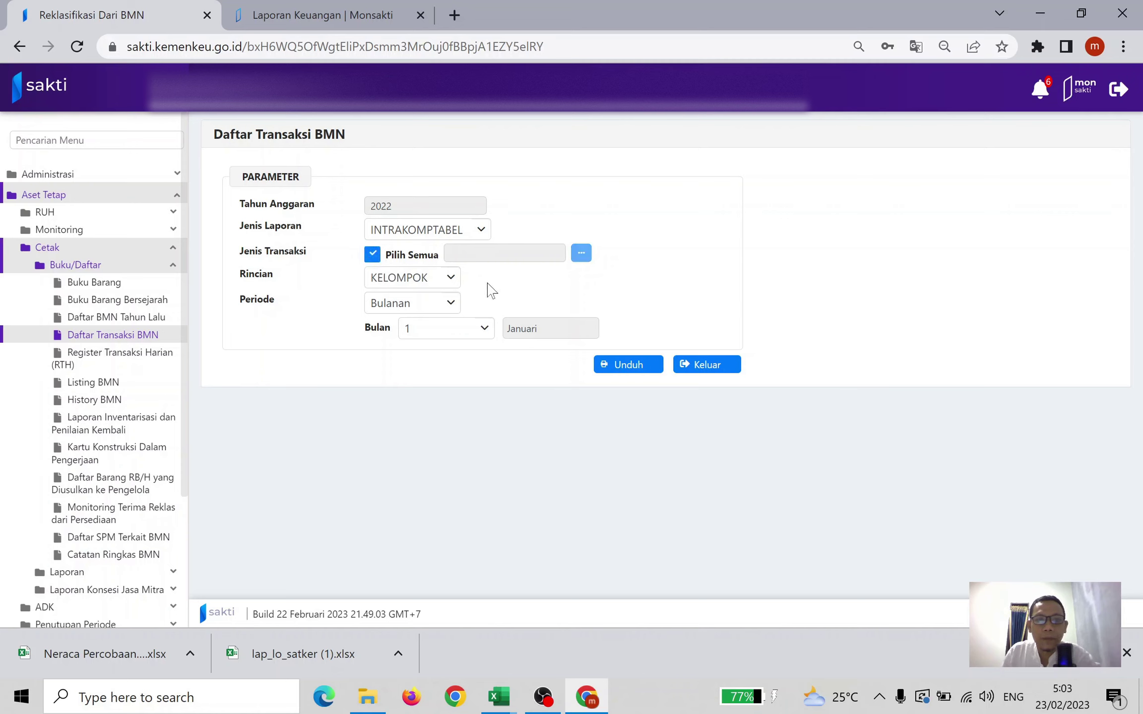
click(449, 304)
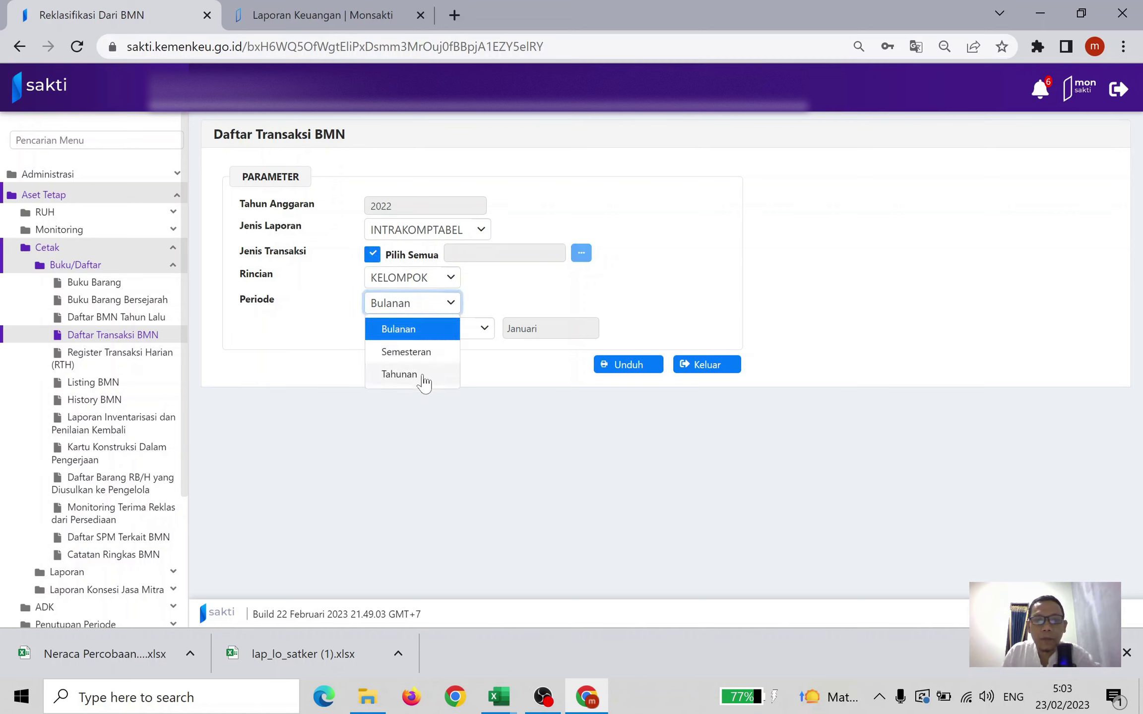
click(399, 374)
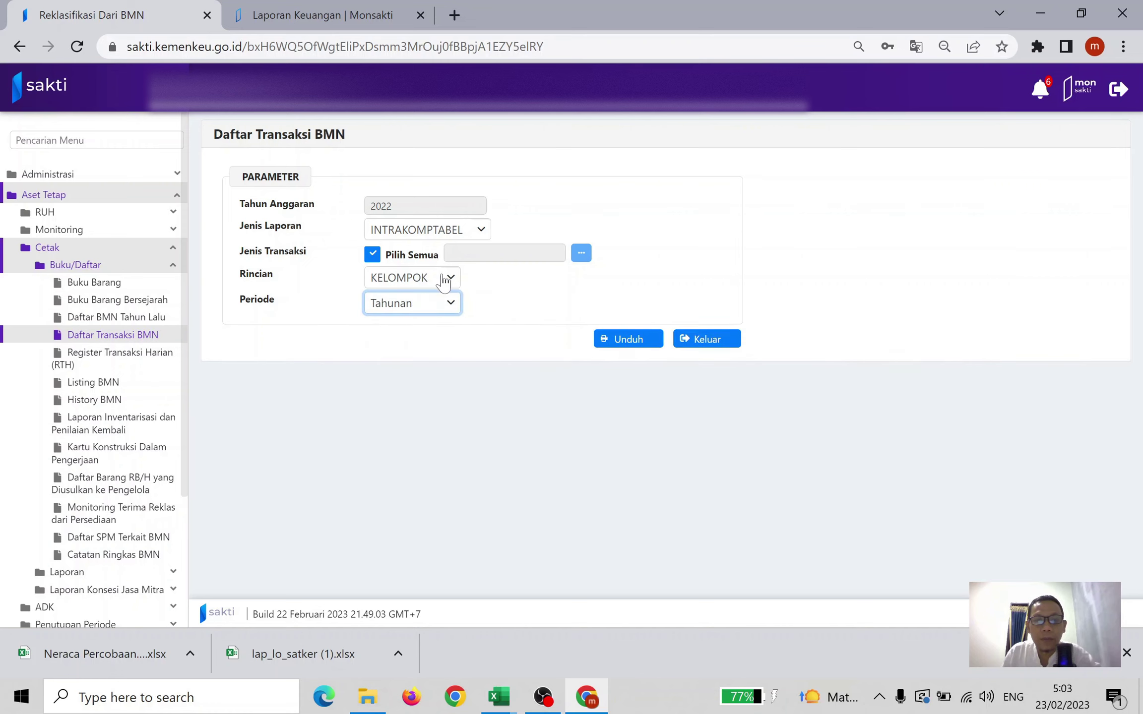
click(626, 344)
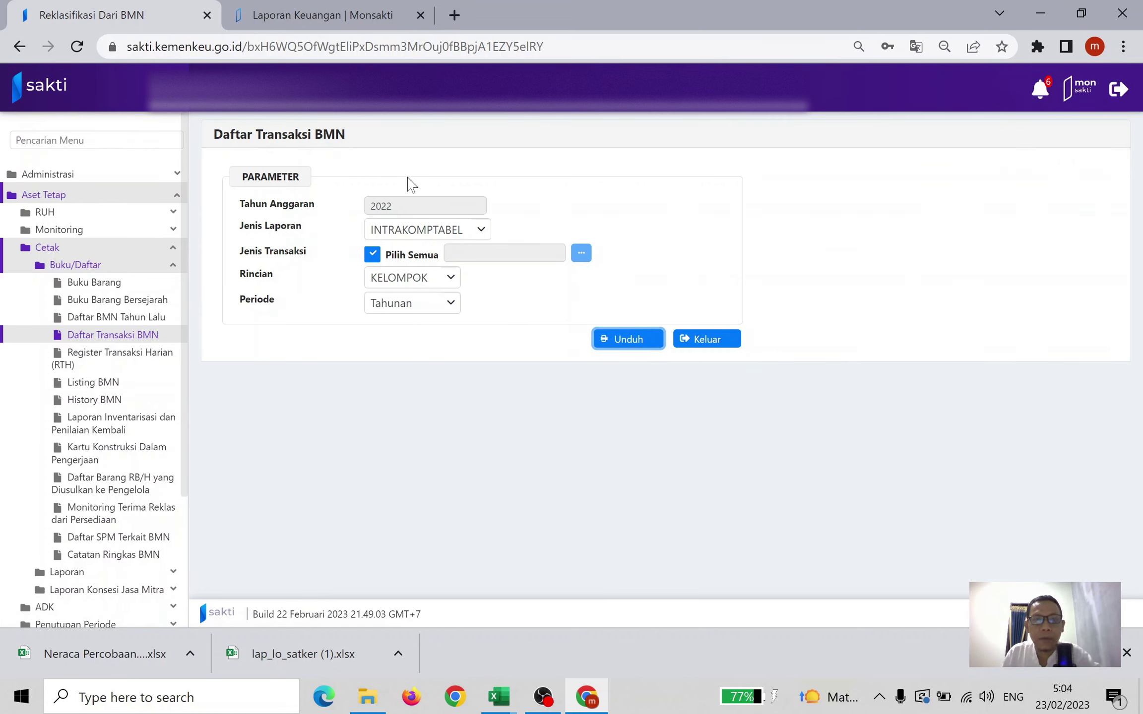
drag(189, 378, 196, 591)
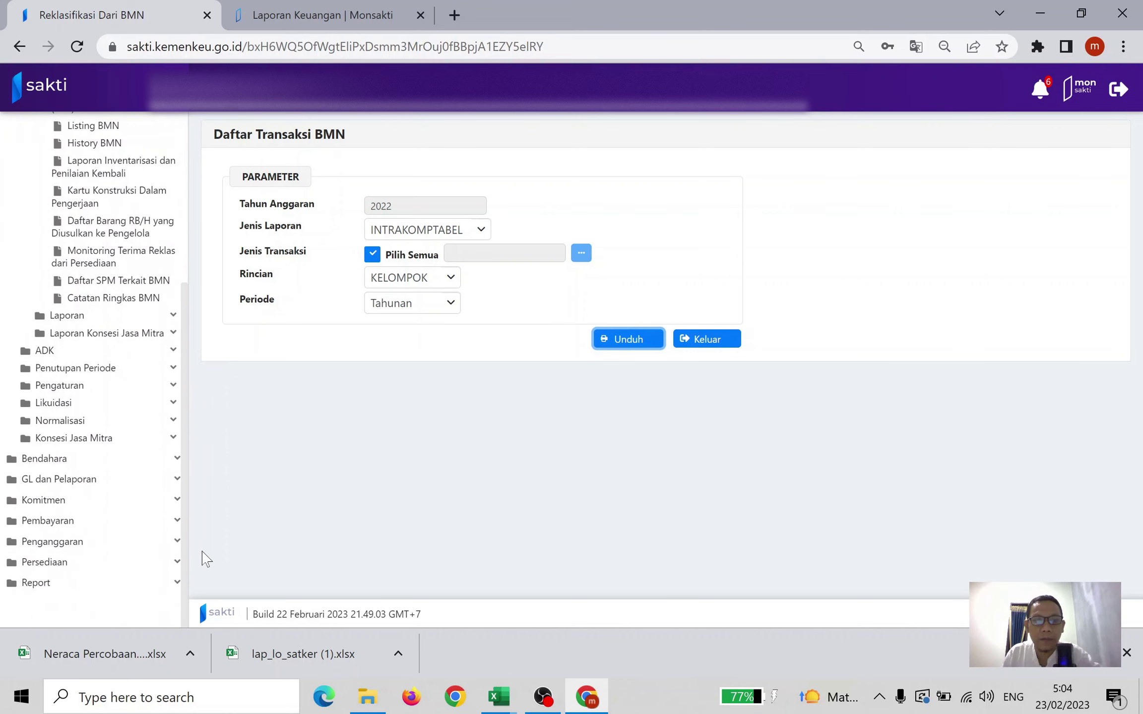
Check the SAKTI report monitoring page, then minimize Chrome to reveal the CALK workbook.
click(55, 572)
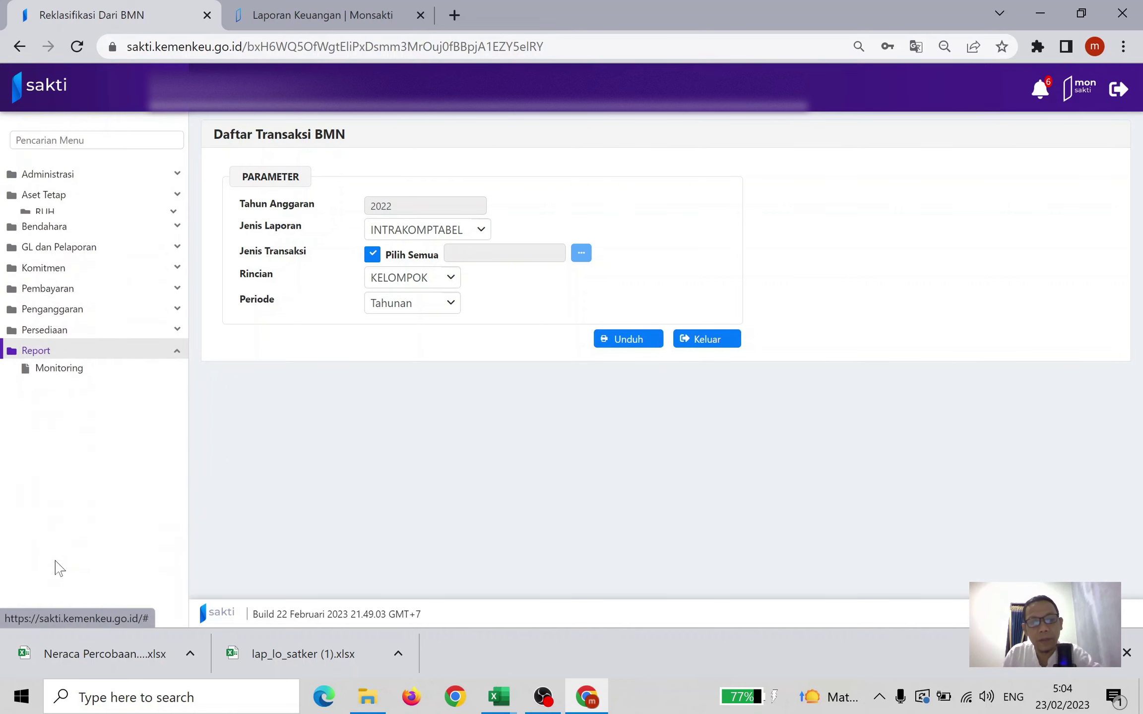
click(104, 362)
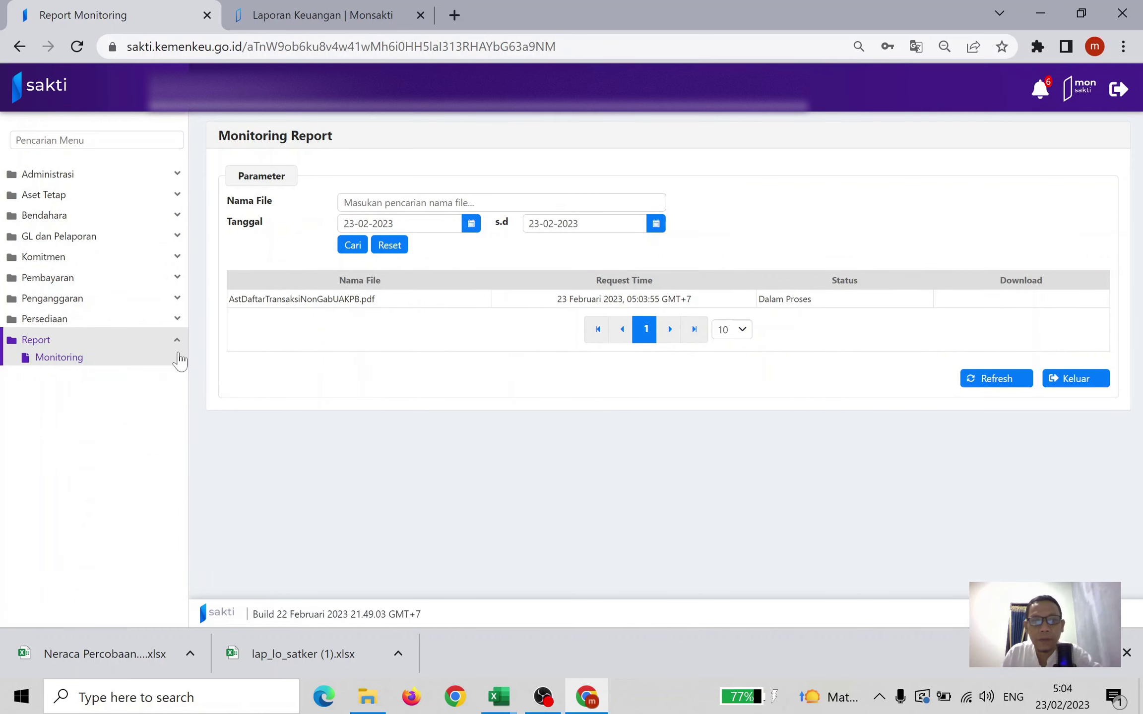
click(310, 17)
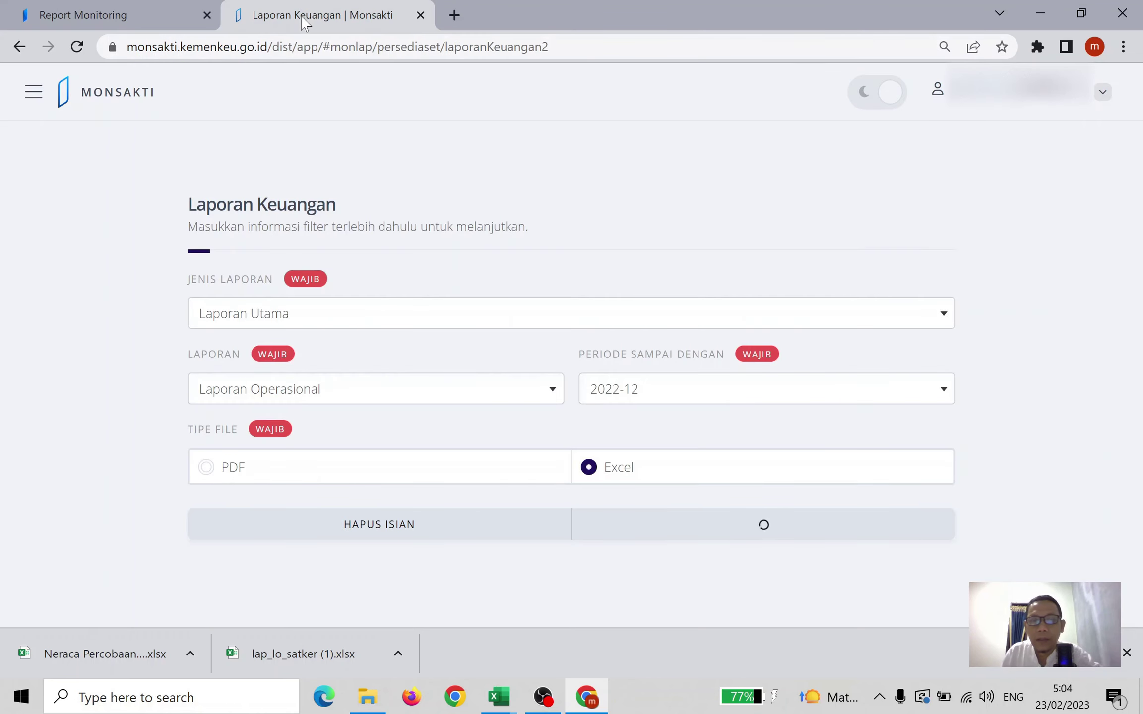
click(1041, 14)
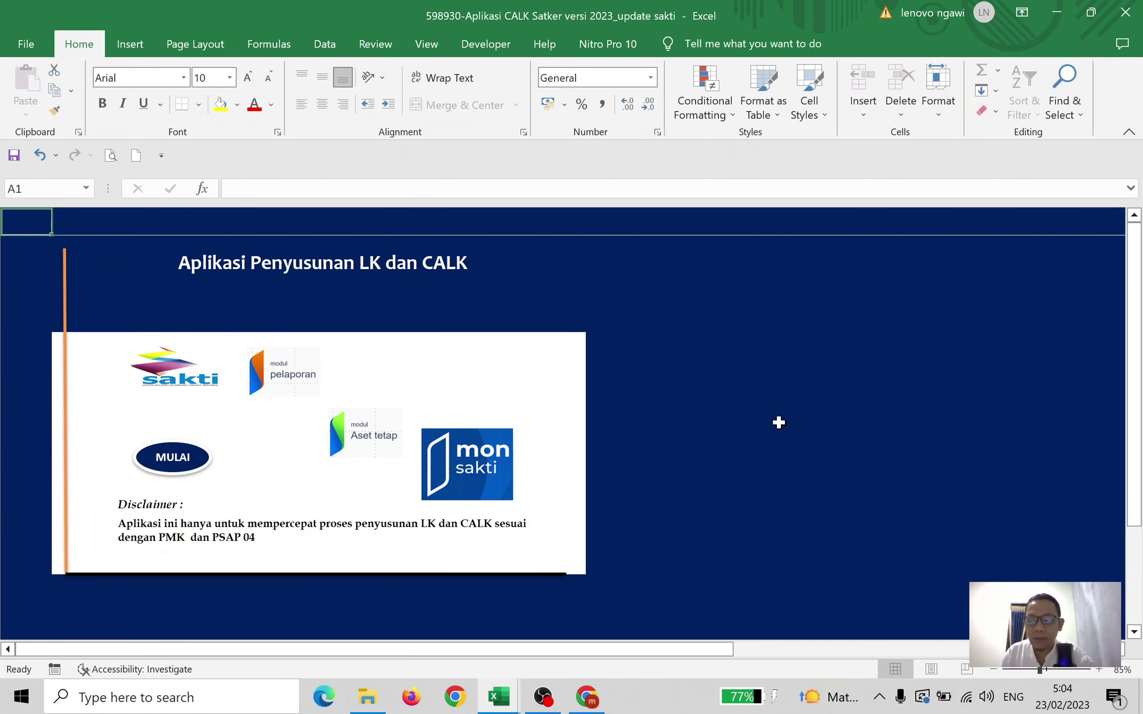
Review unit code 598930, its name and BA code 025 on the UAKPA/Satker sheet.
drag(1135, 399, 1139, 400)
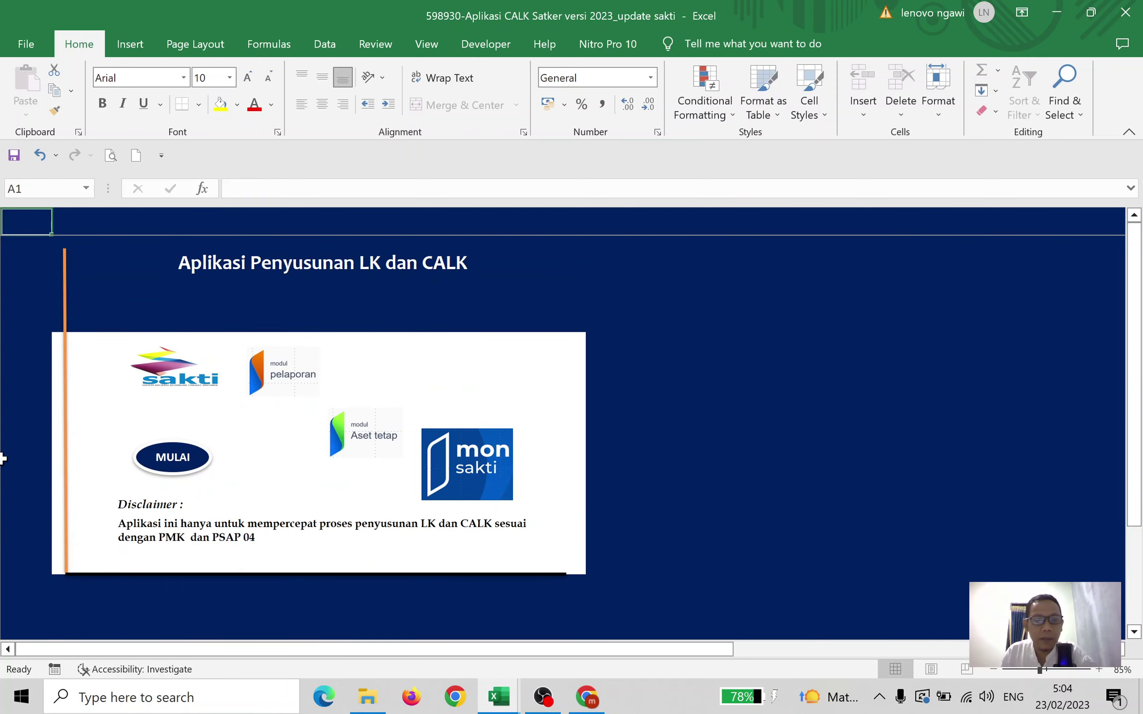
click(175, 463)
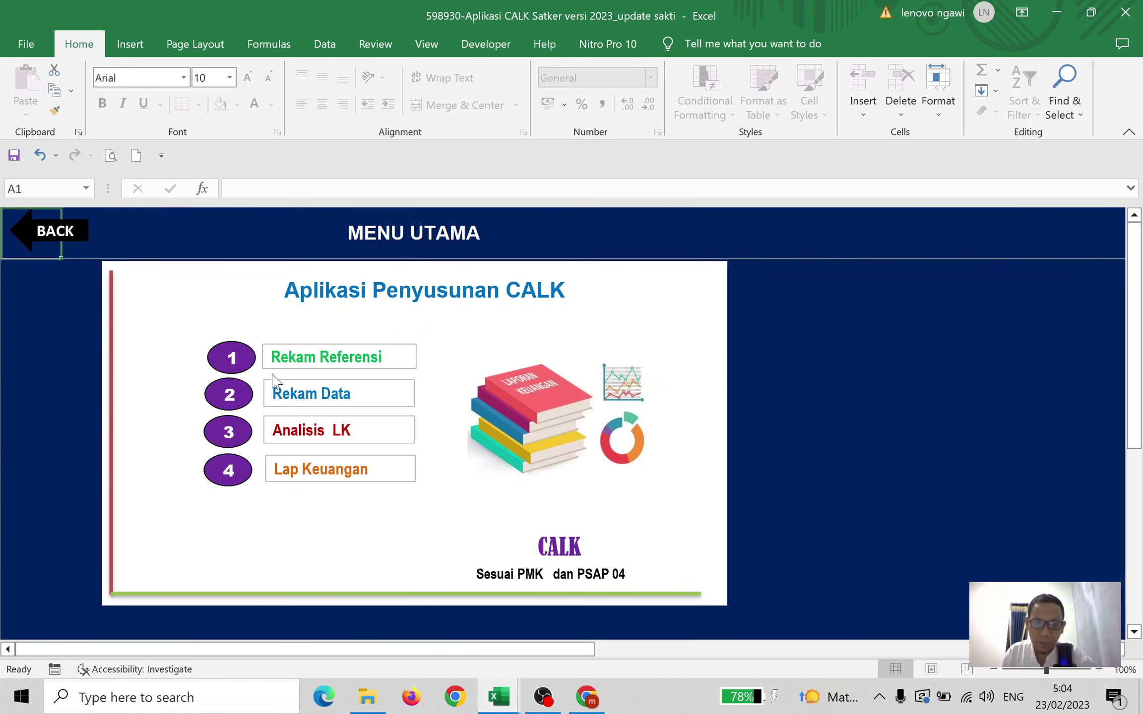
click(314, 361)
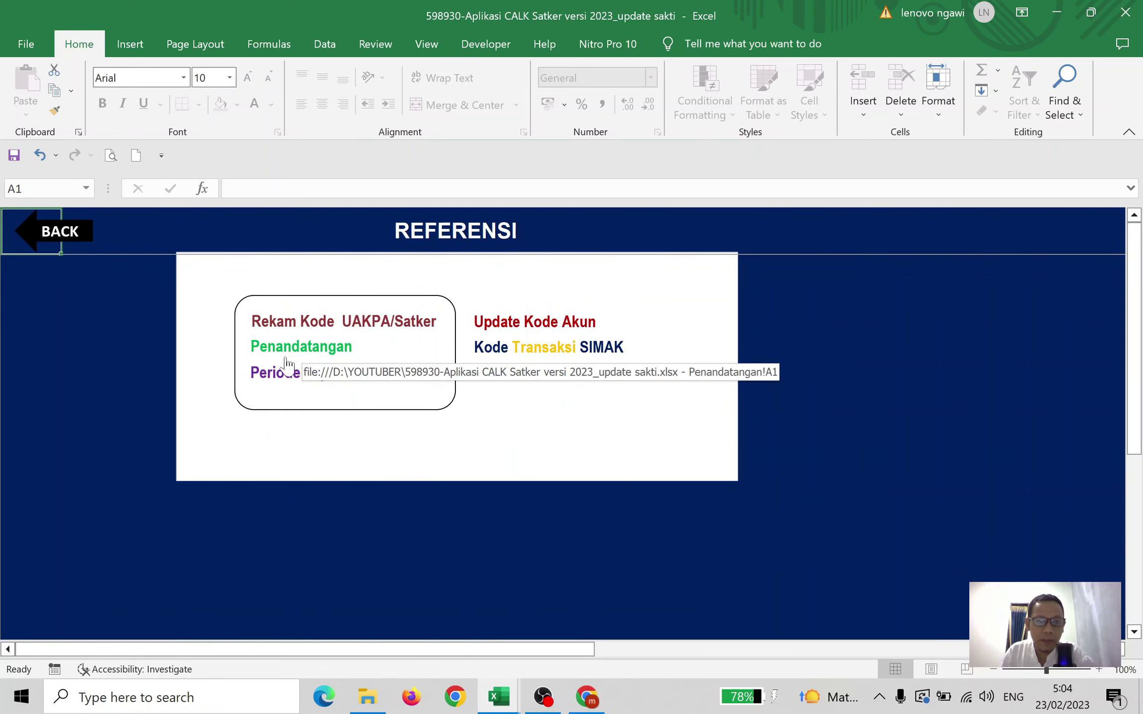
click(301, 321)
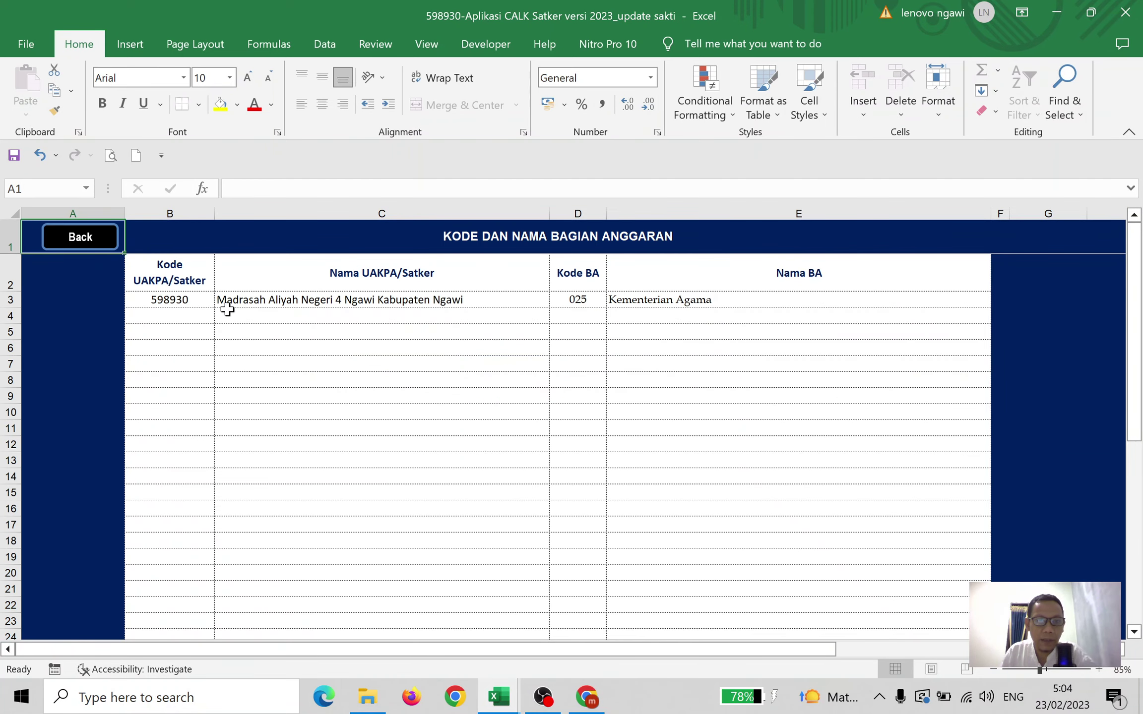
click(170, 301)
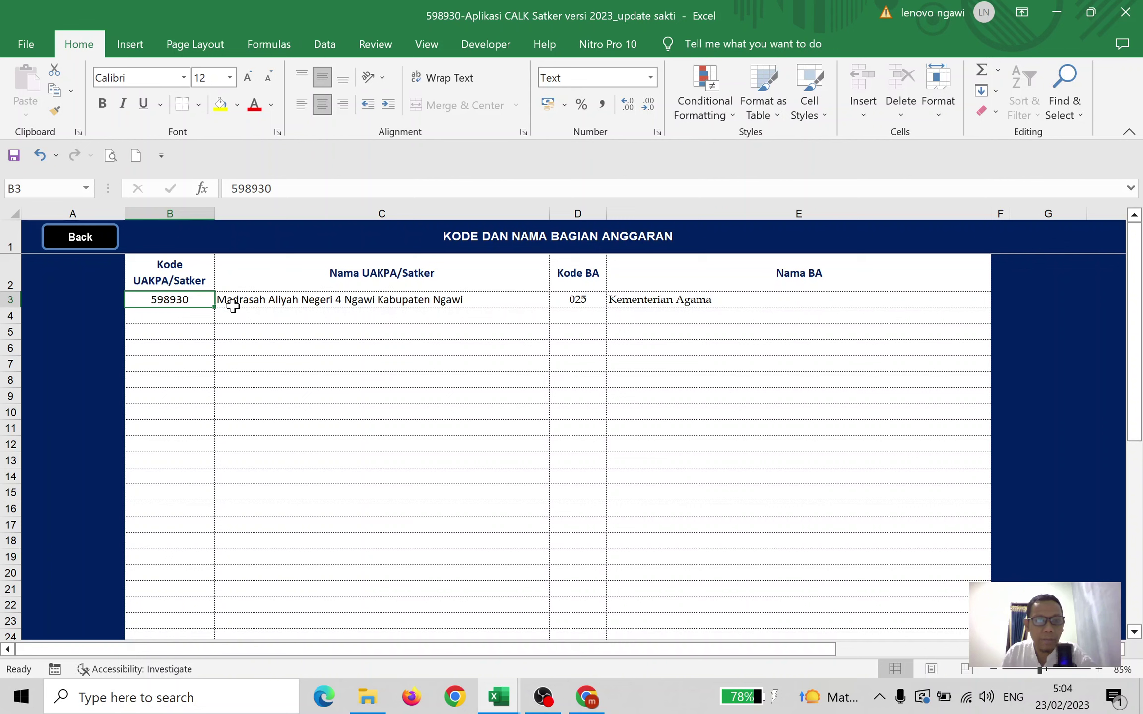
click(350, 289)
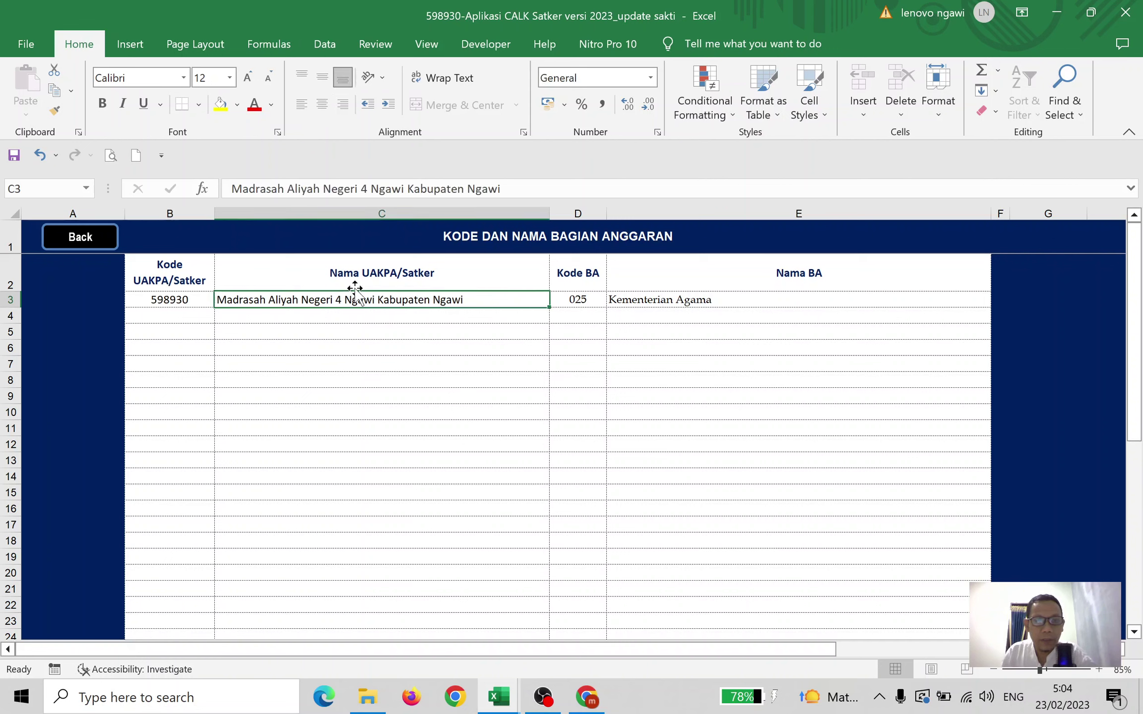
click(593, 296)
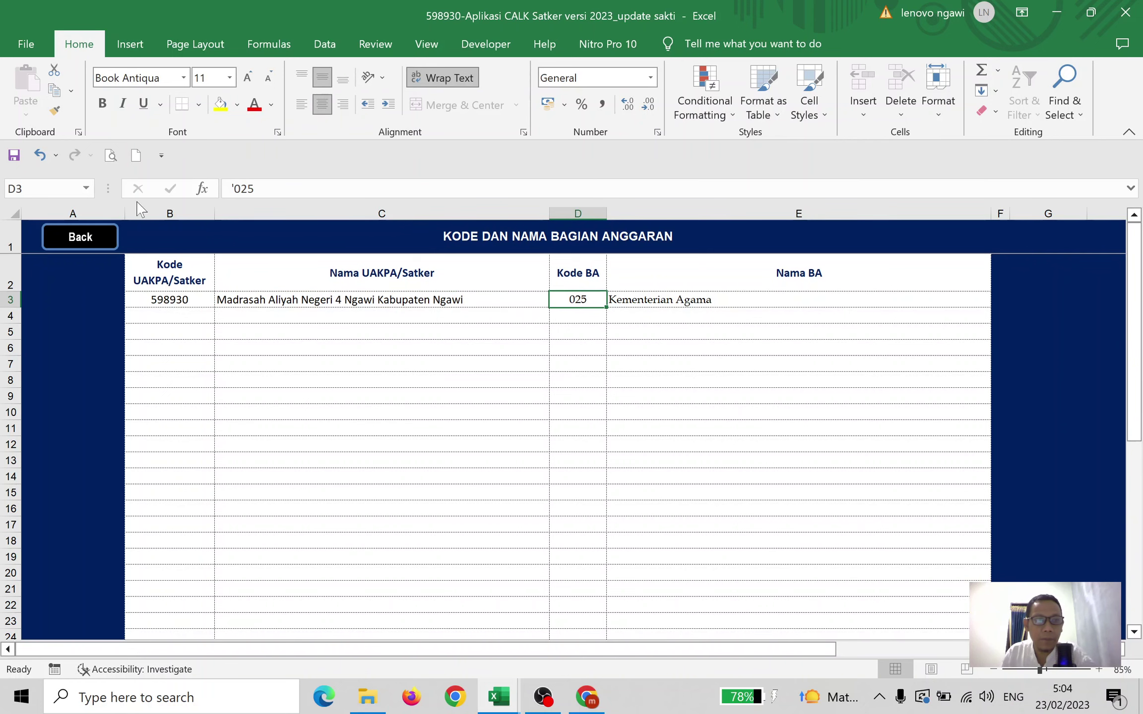
click(80, 237)
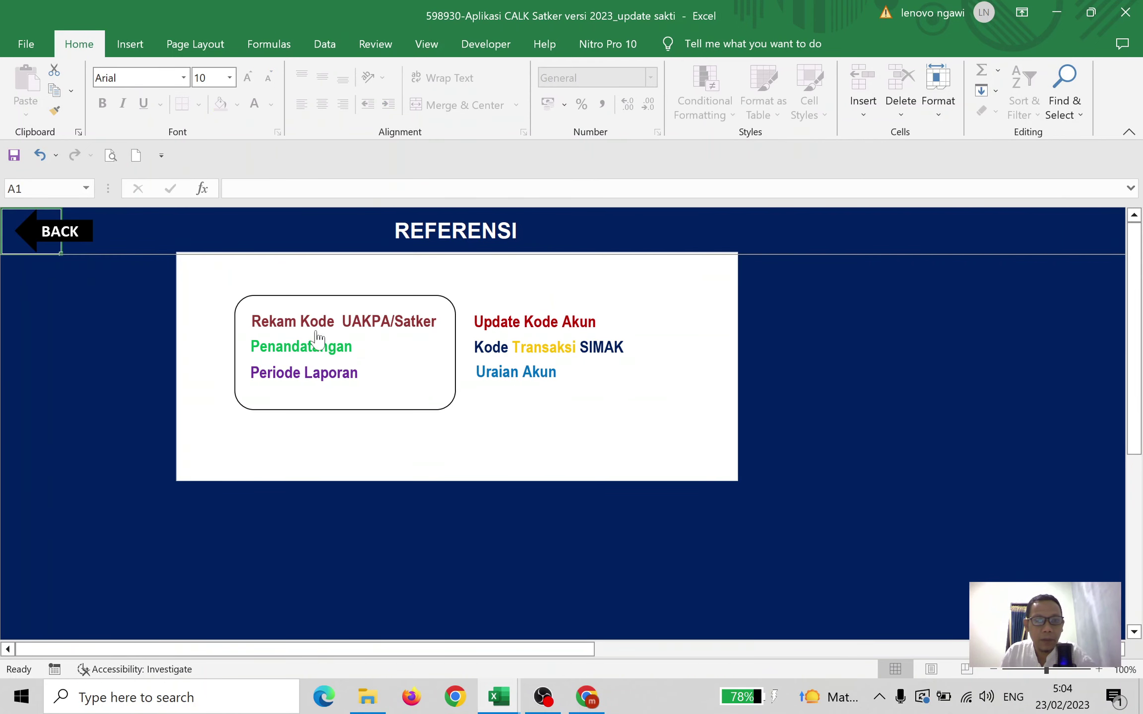
click(296, 350)
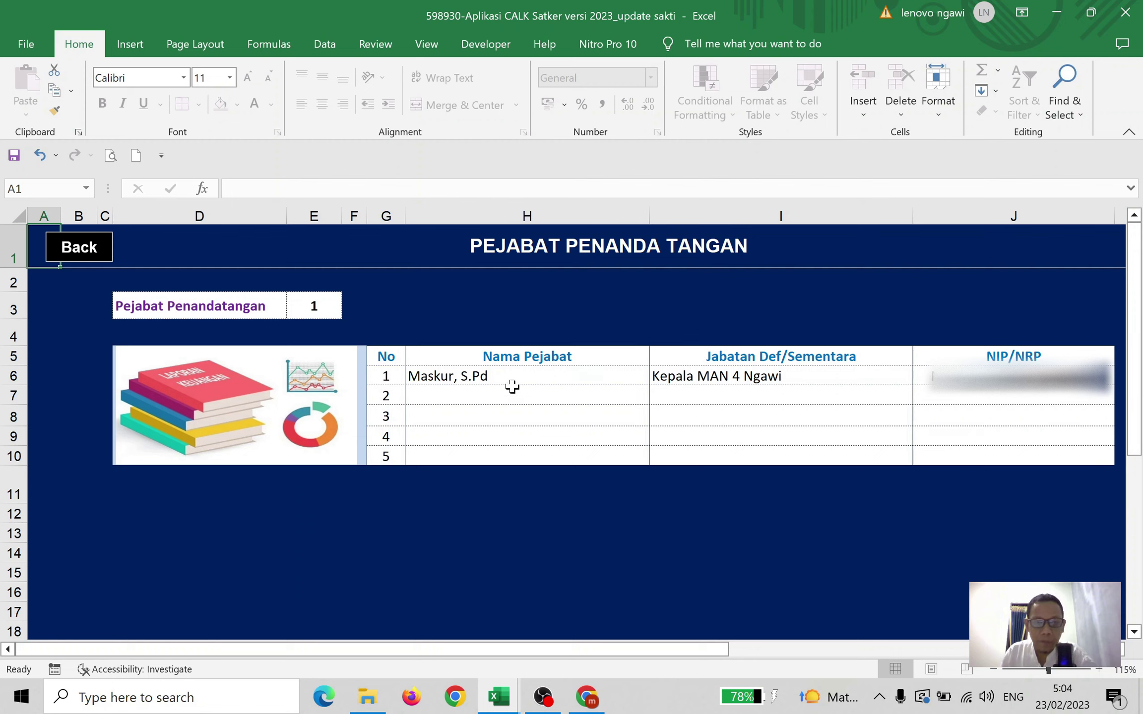
click(436, 378)
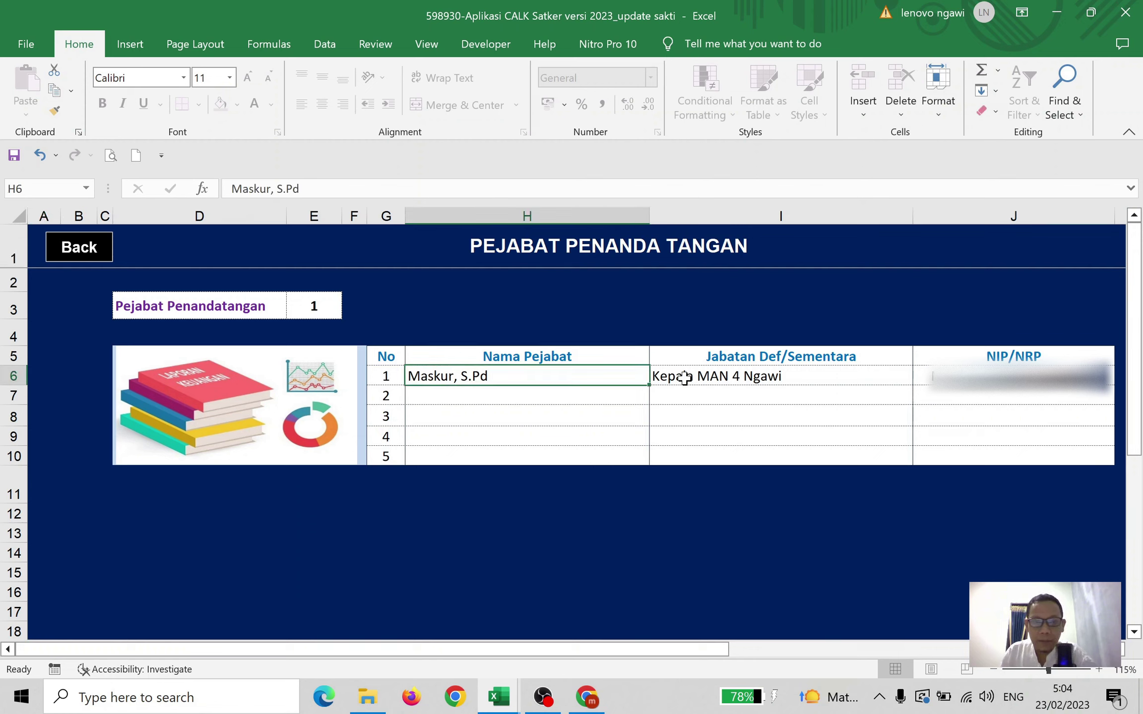
click(713, 375)
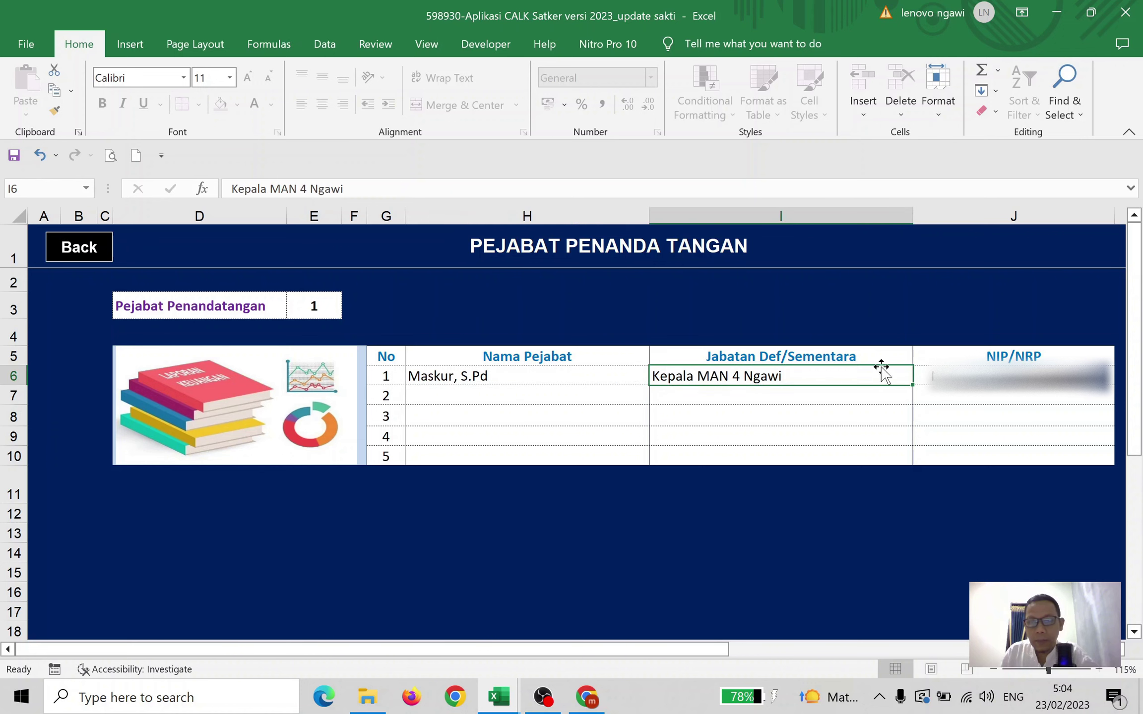
click(942, 372)
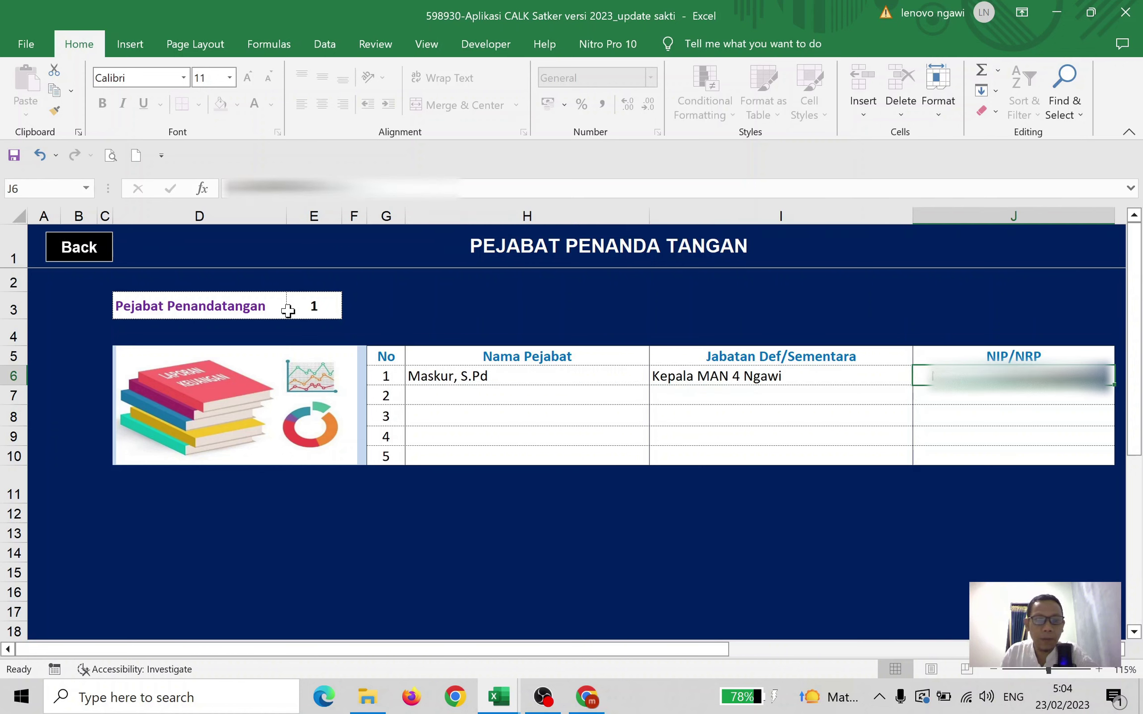
click(318, 309)
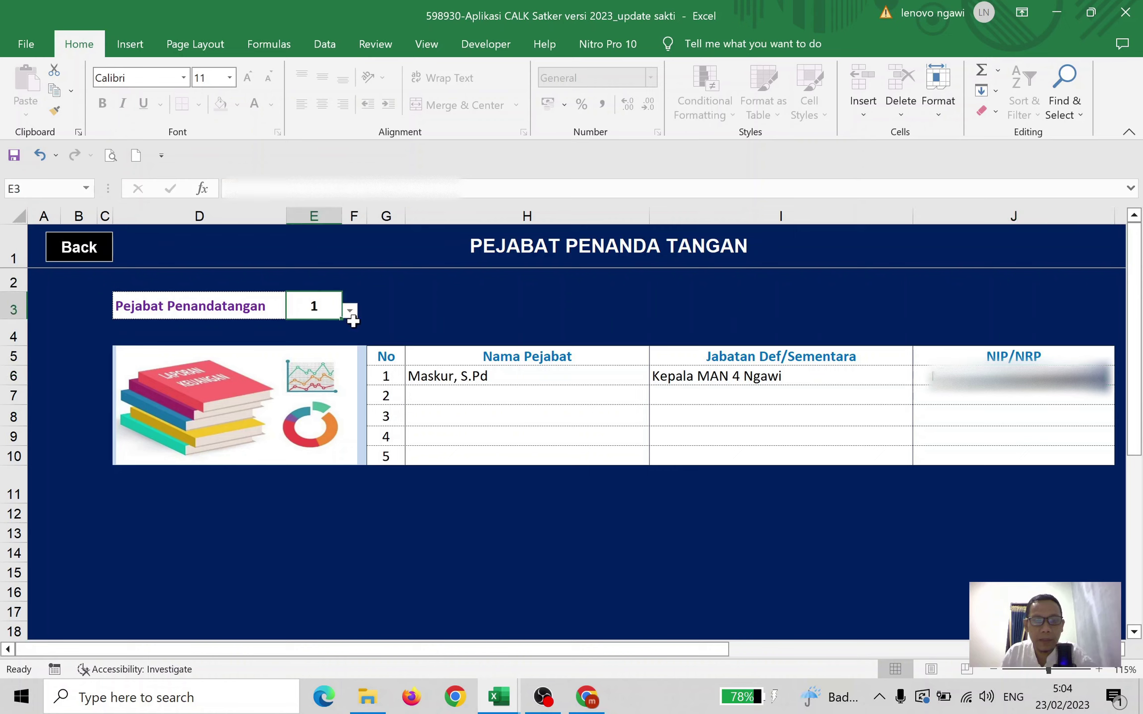
click(418, 396)
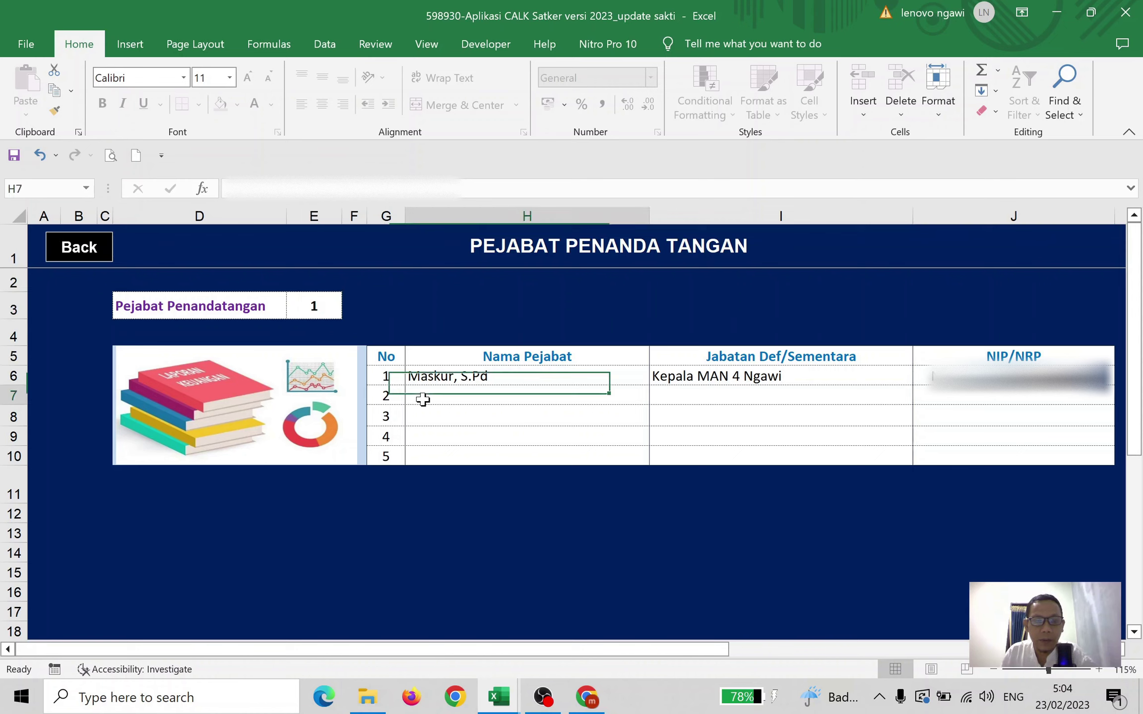
click(332, 306)
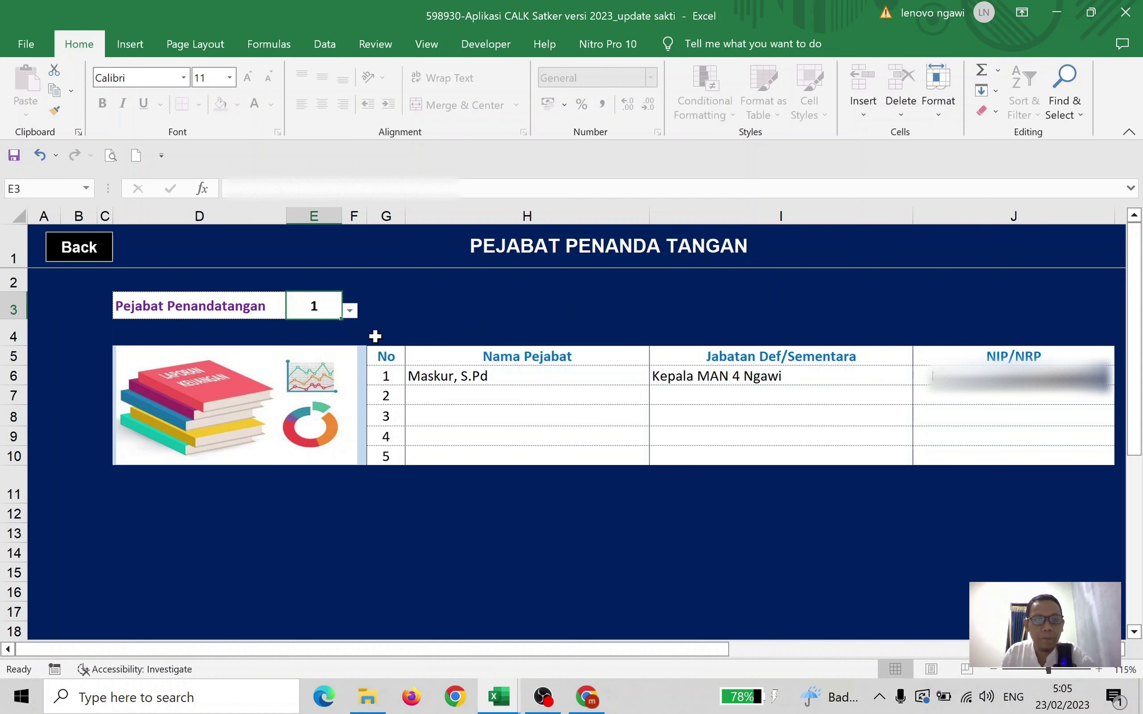
click(75, 252)
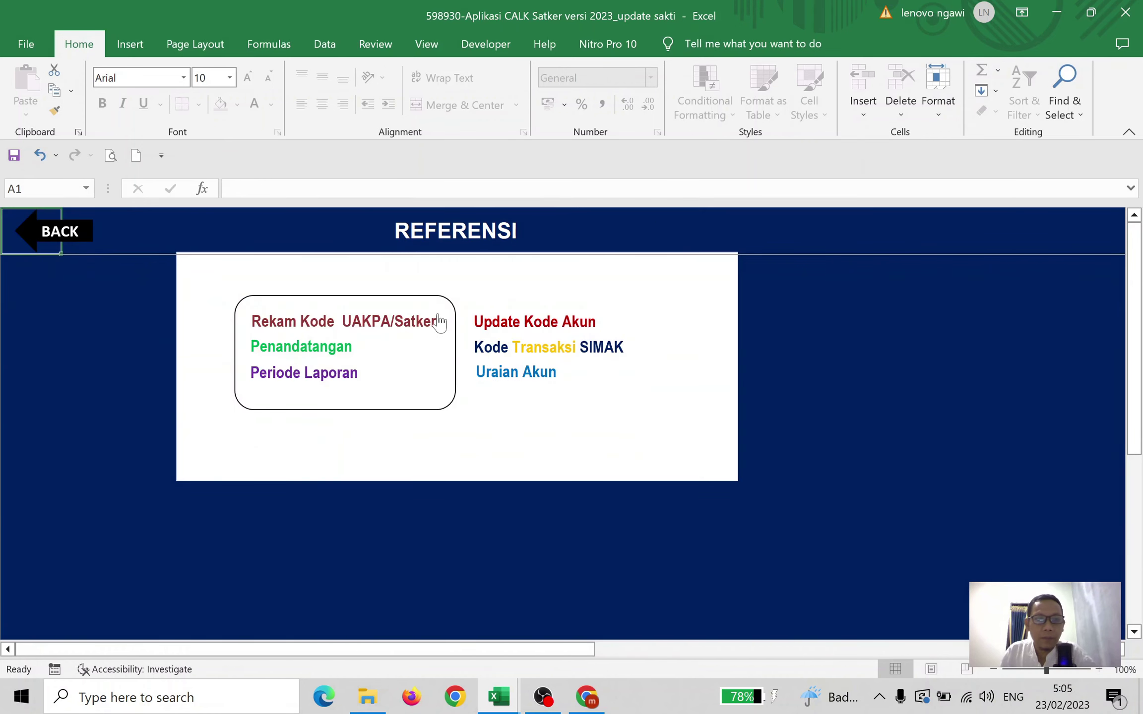
Set Satuan Kerja to 598930 and Bagian Anggaran to 025 on the Periode Laporan sheet.
click(328, 368)
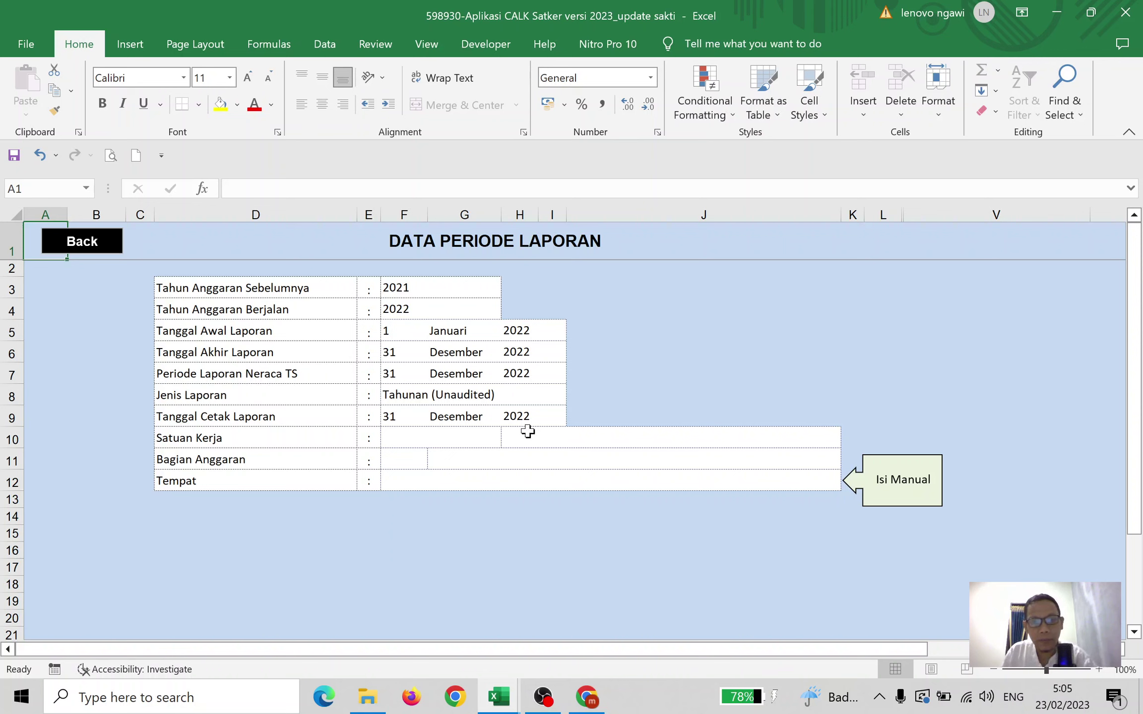
click(413, 435)
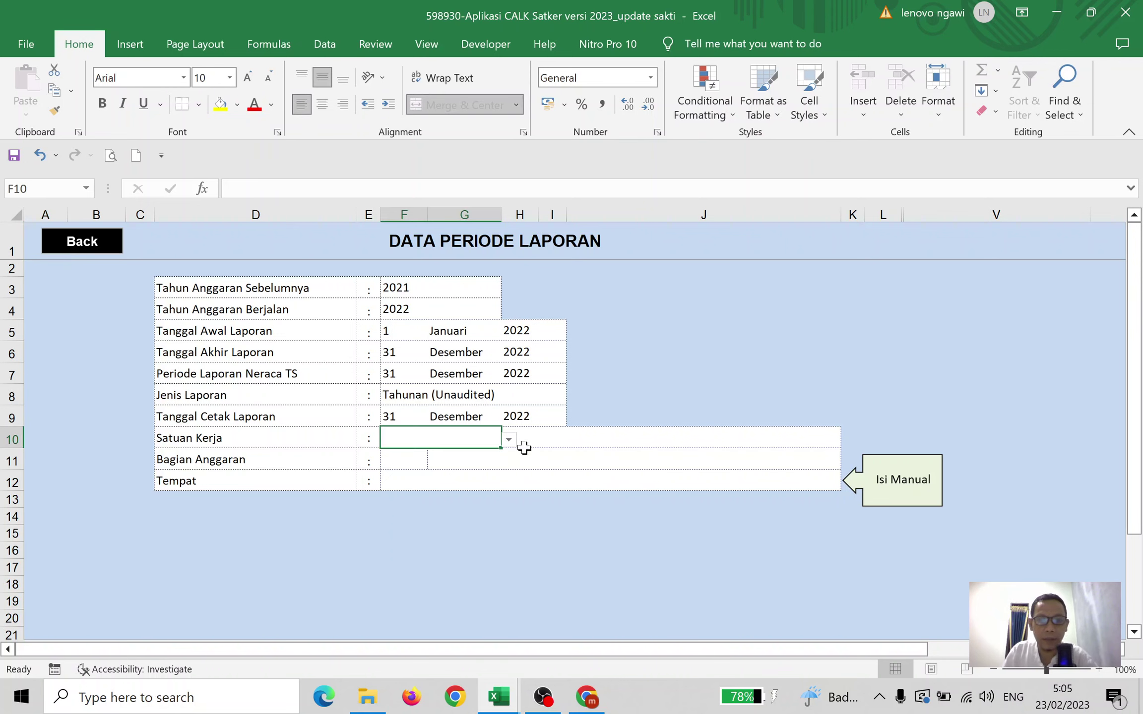
click(509, 440)
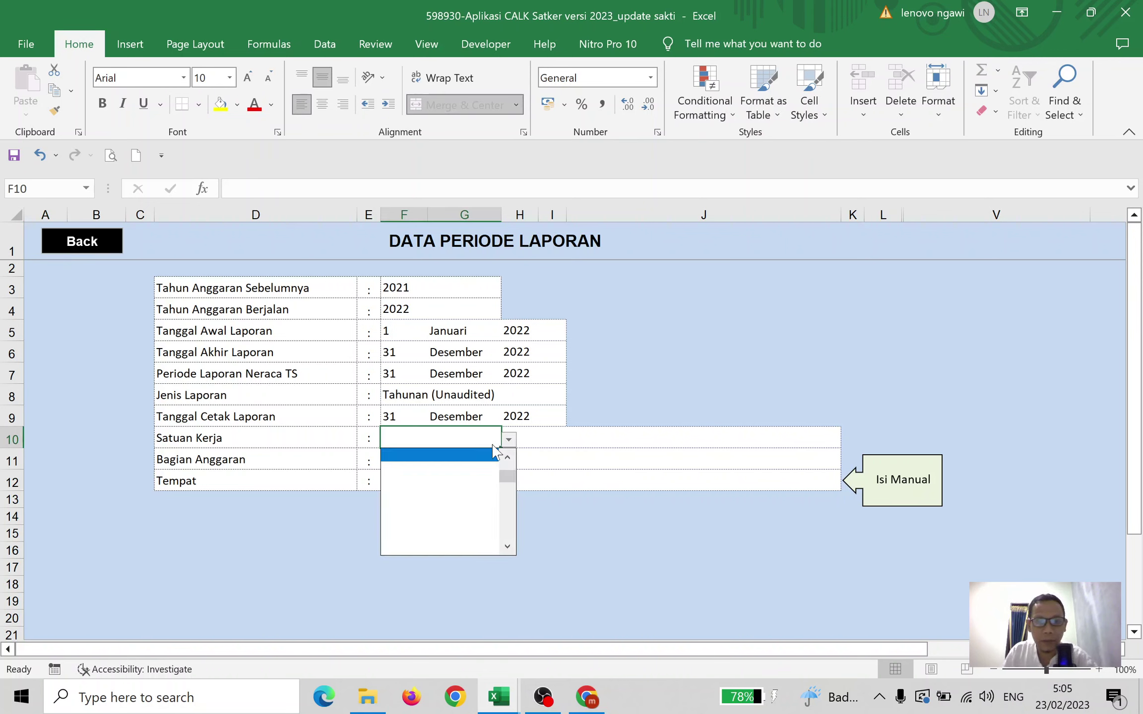
click(445, 481)
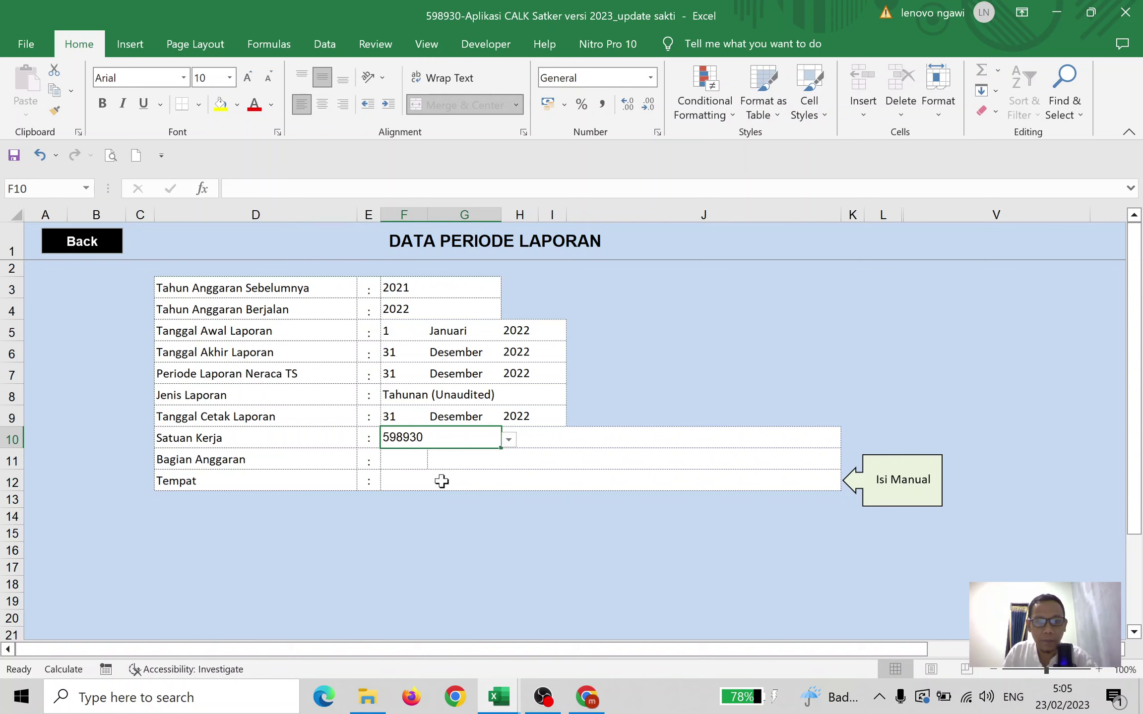
click(416, 460)
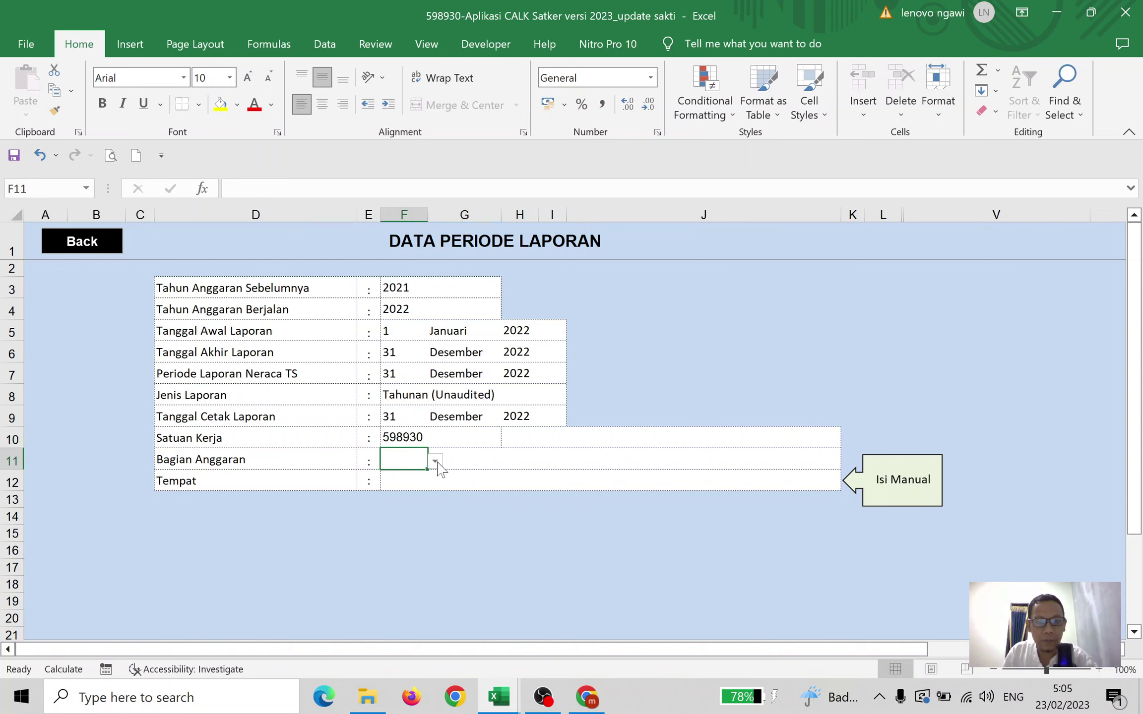
click(434, 461)
click(404, 490)
Enter Ngawi as Tempat and save the workbook with Ctrl+S.
click(404, 477)
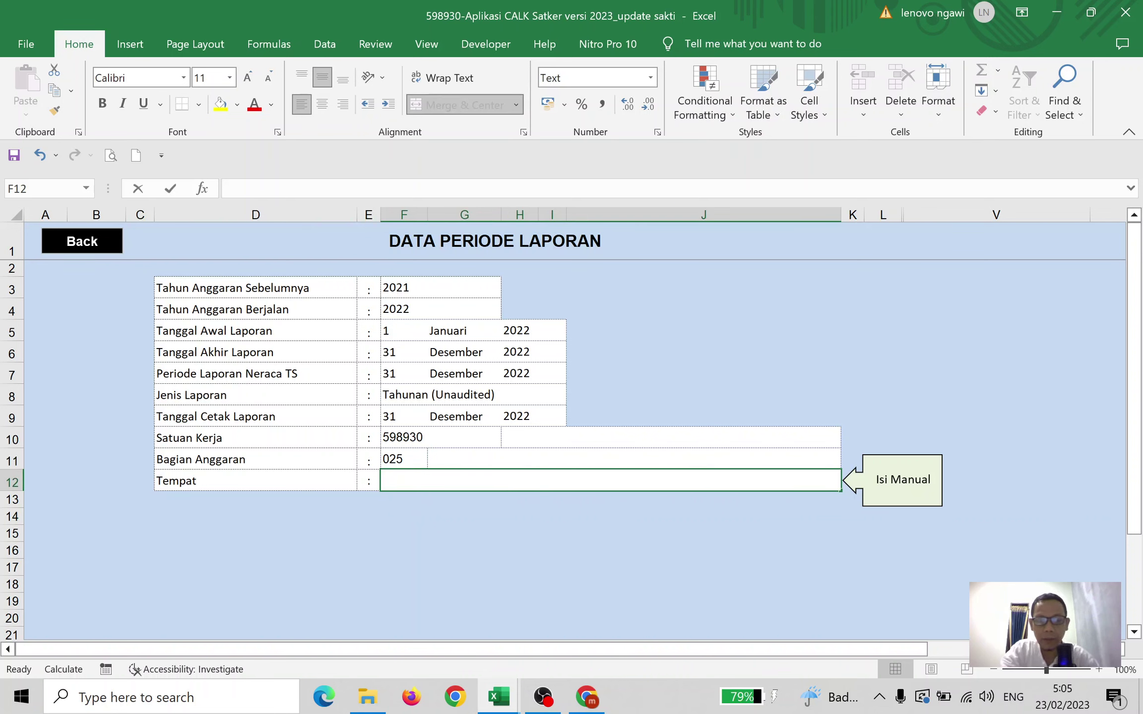
text(Ngawi)
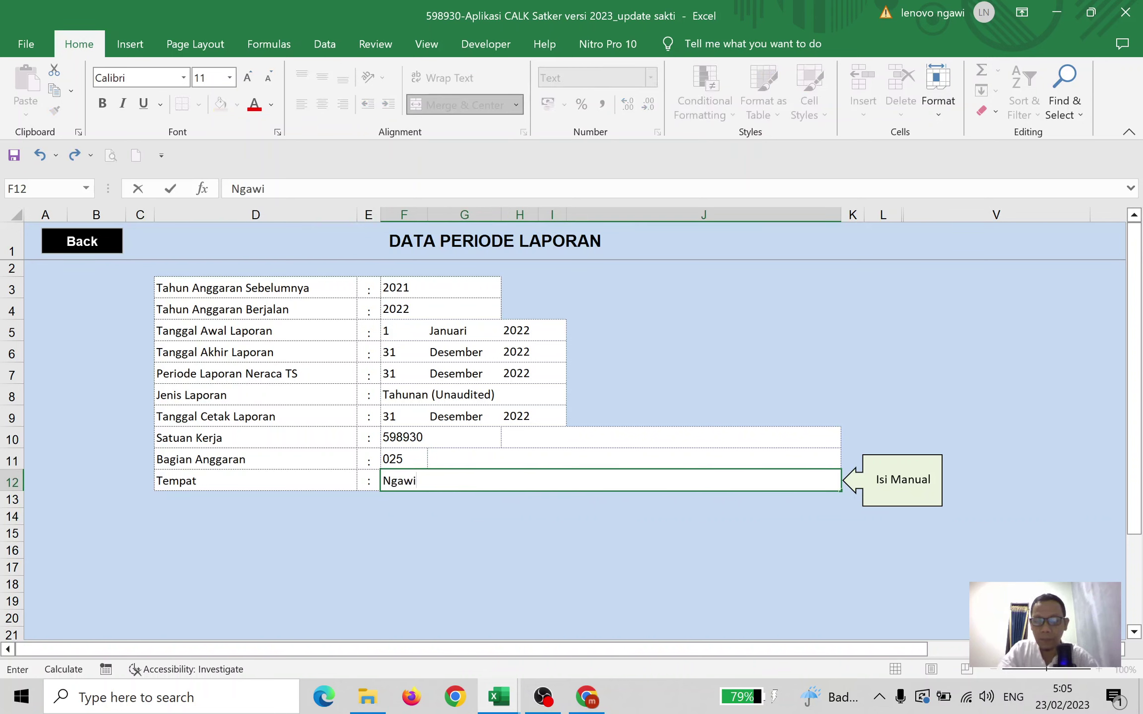
click(515, 515)
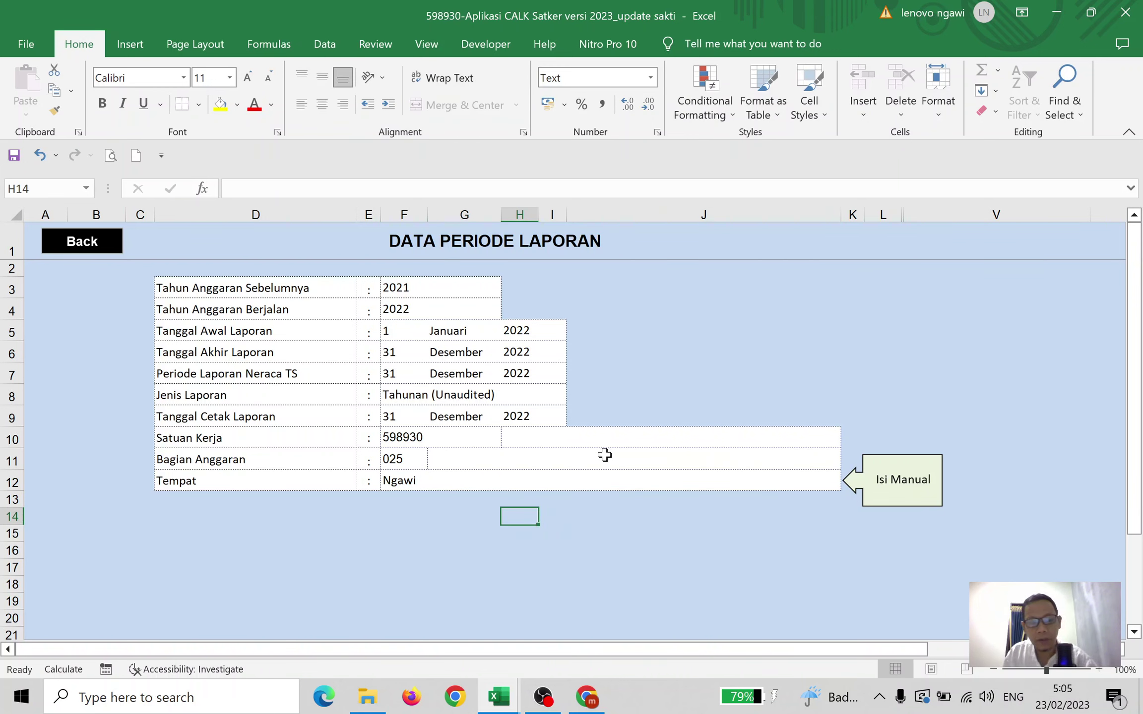
key(ctrl+s)
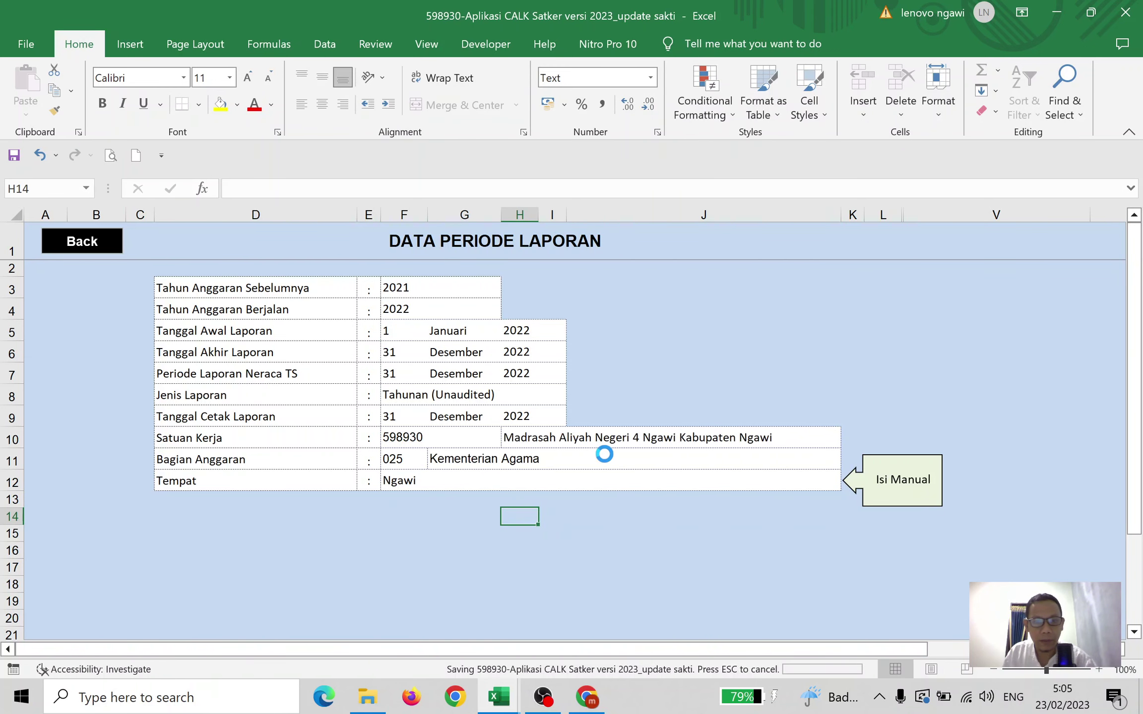
View the Update Kode Akun page, then return to the Menu Utama.
click(122, 243)
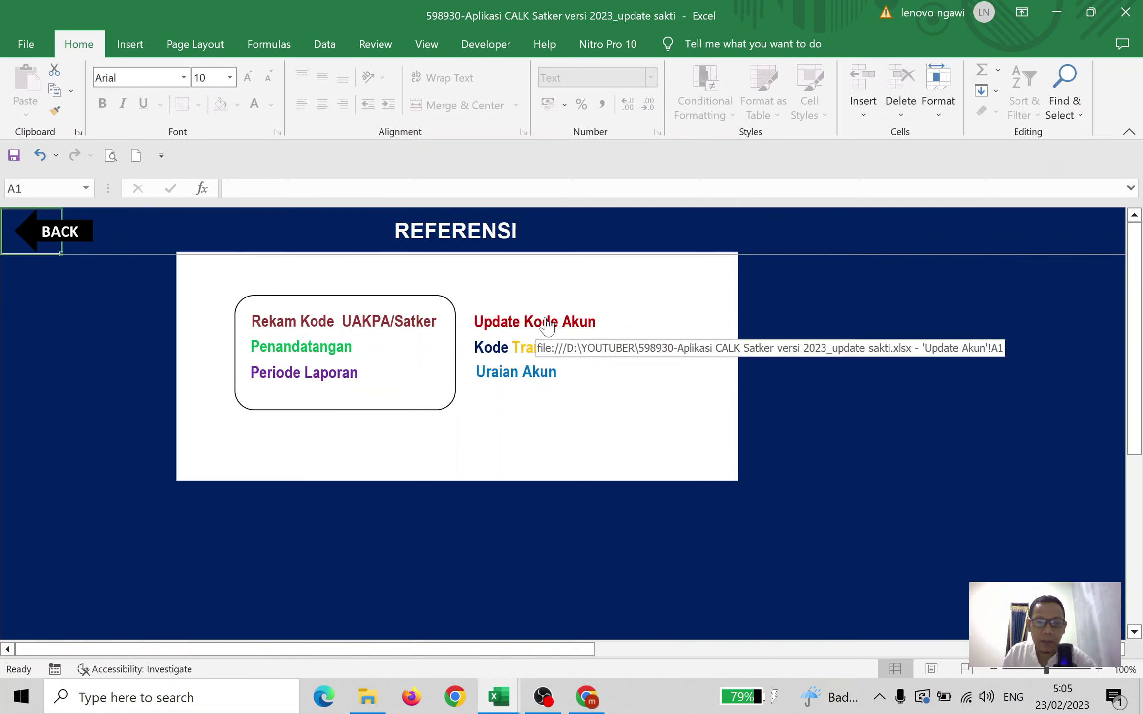
click(542, 324)
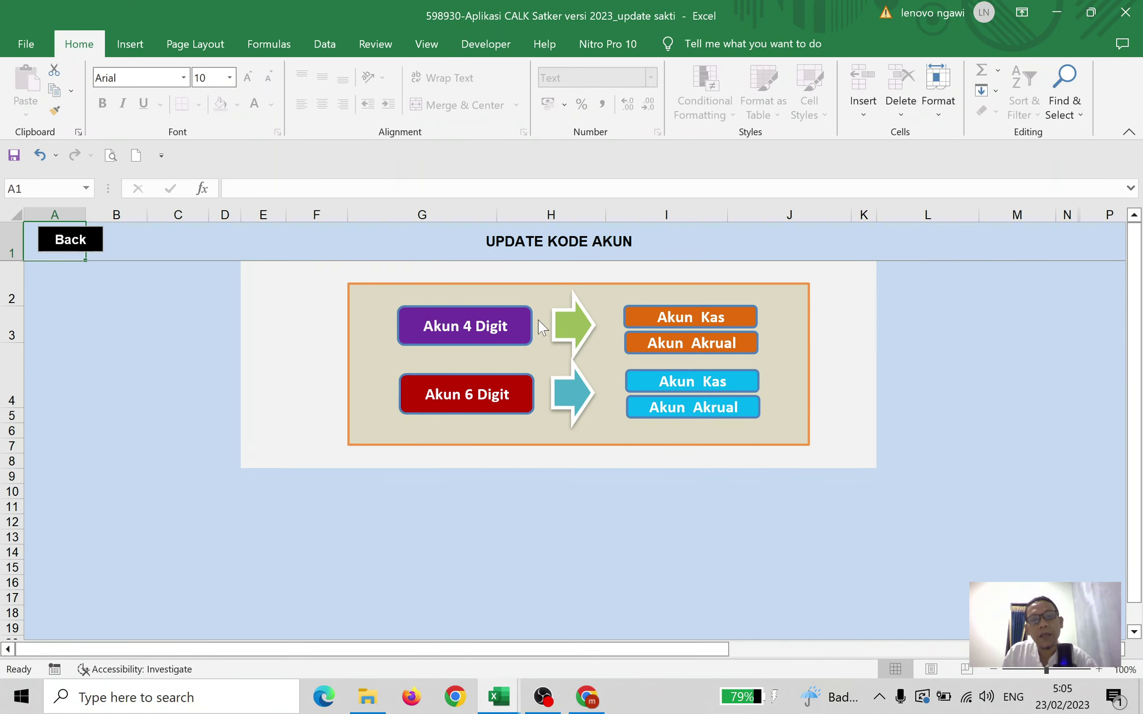
click(63, 244)
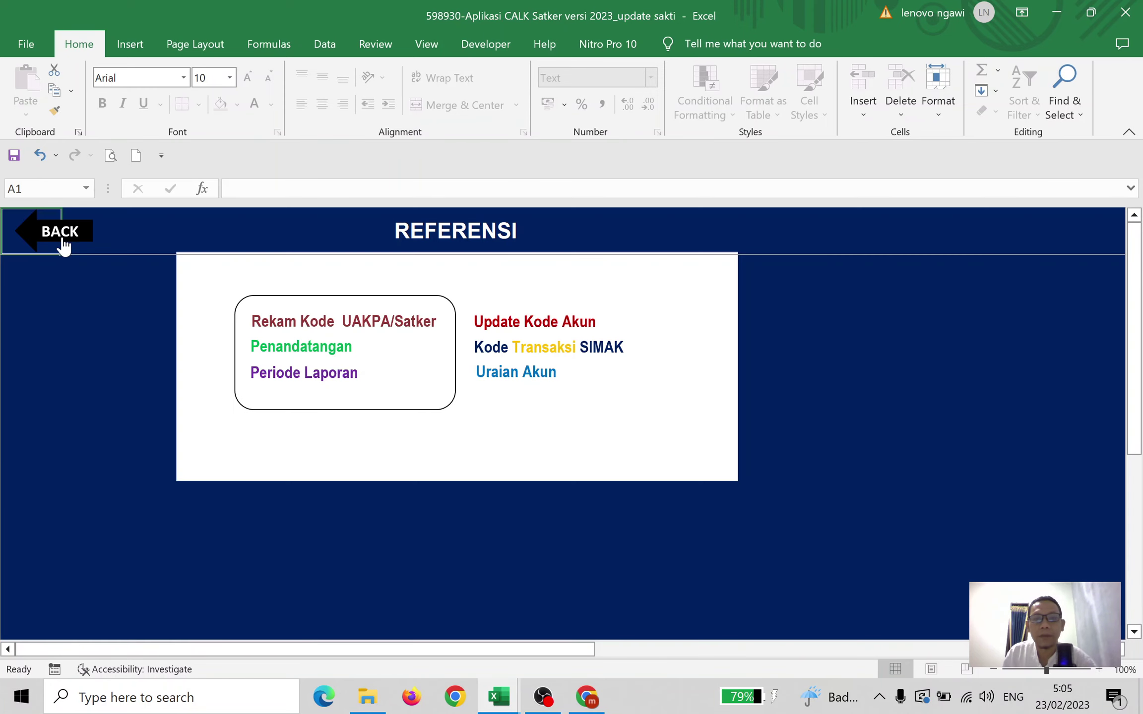
click(64, 234)
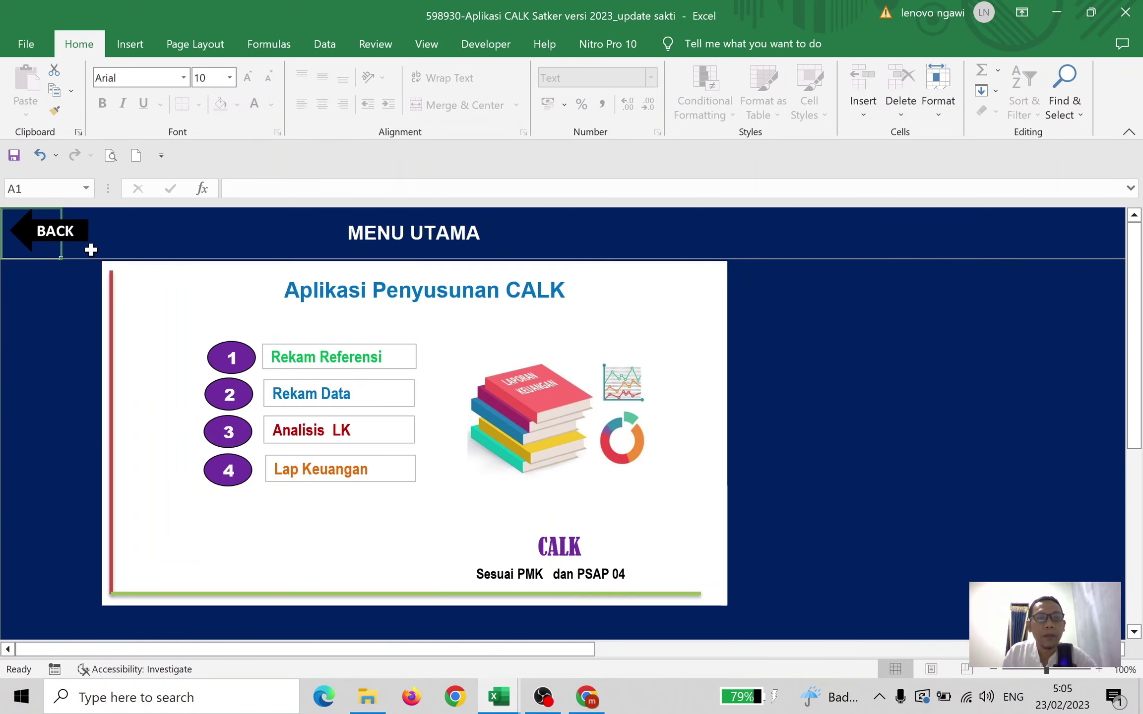
Go through Rekam Data and Neraca Percobaan to the current-year cash trial balance sheet.
click(339, 398)
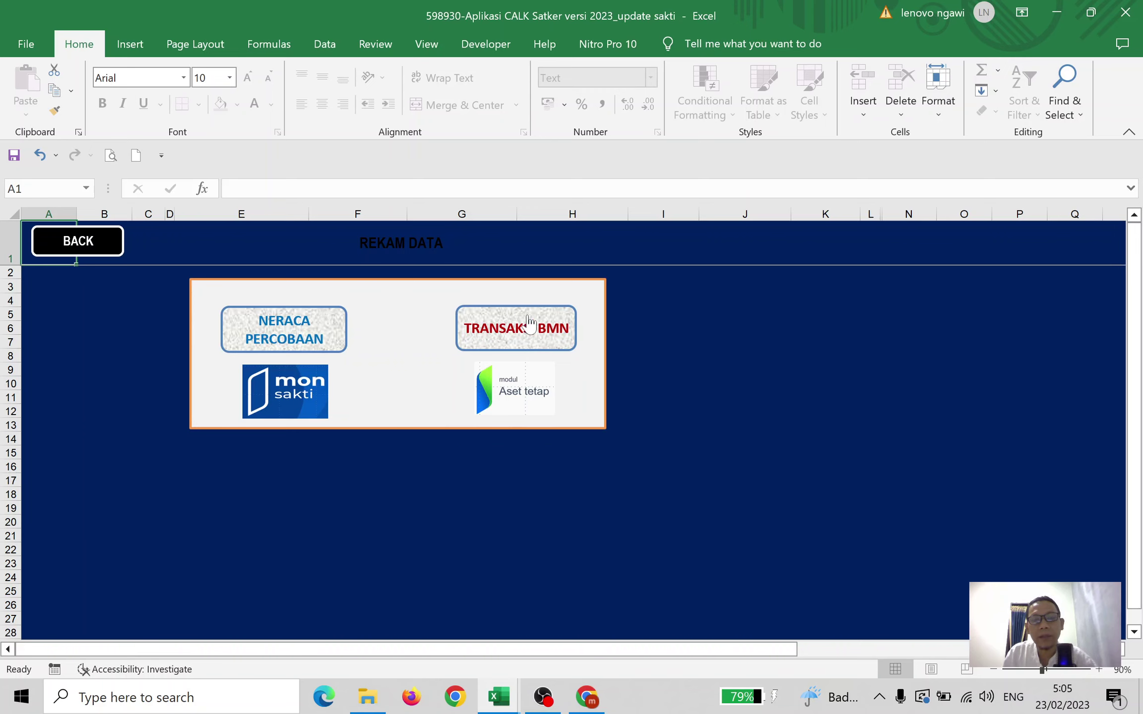
click(289, 331)
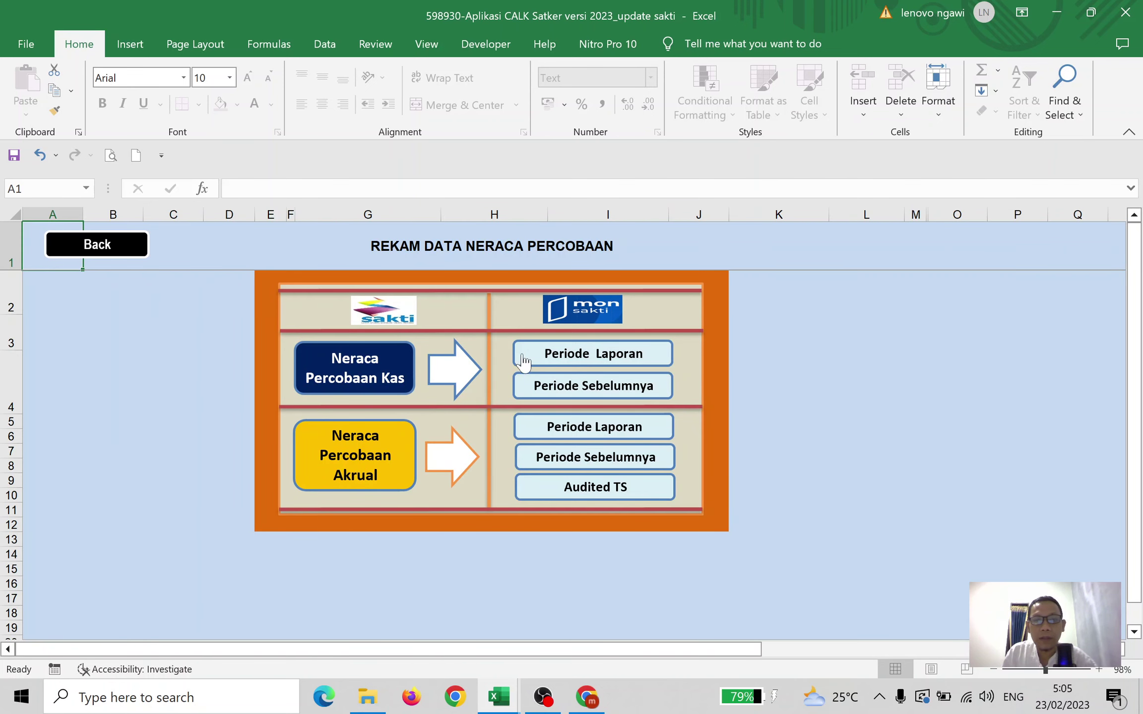
click(614, 362)
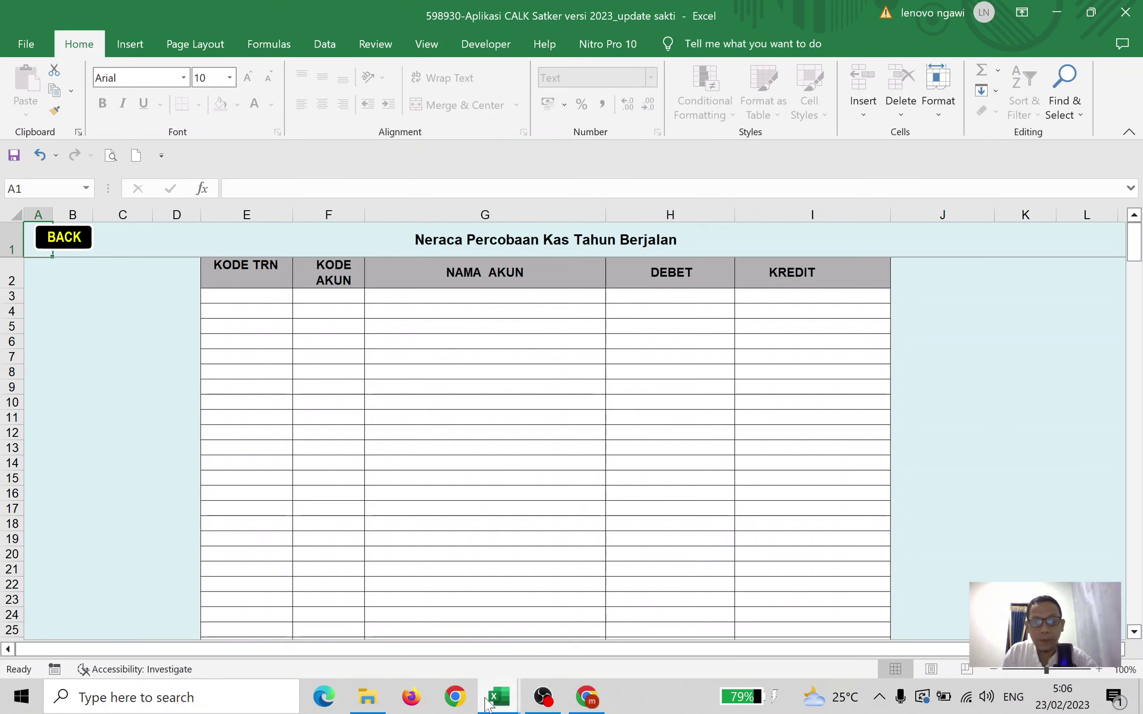
Show the Downloads folder in File Explorer and move the Book1 window aside beside it.
click(367, 697)
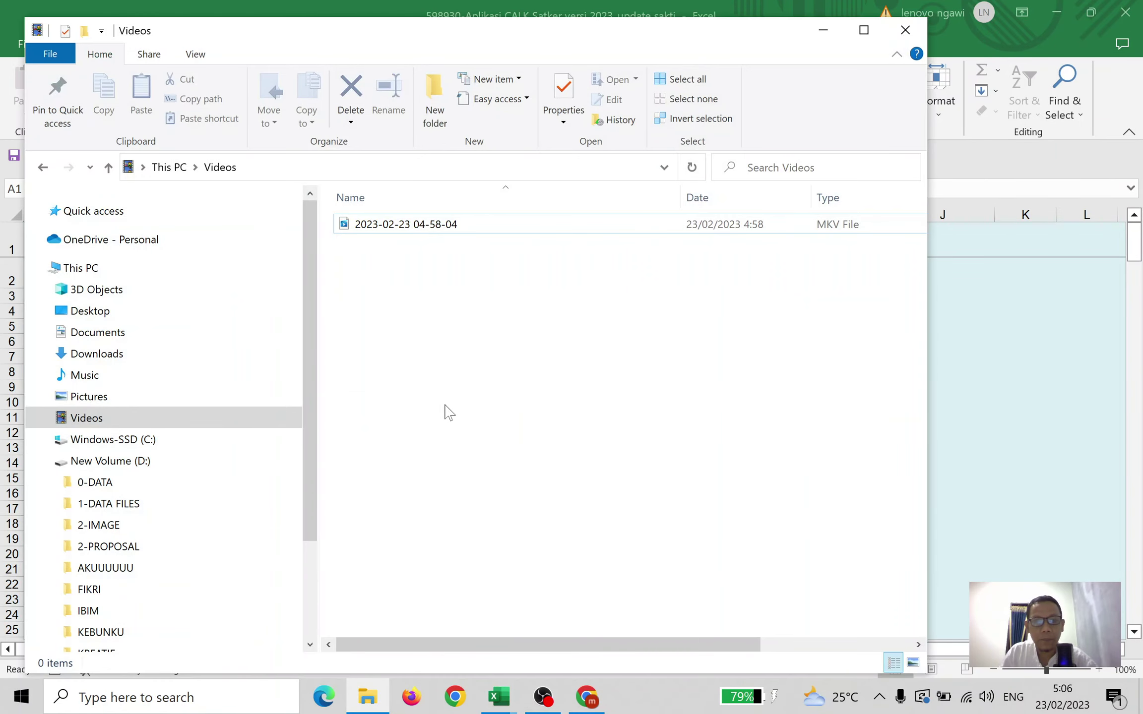
click(152, 354)
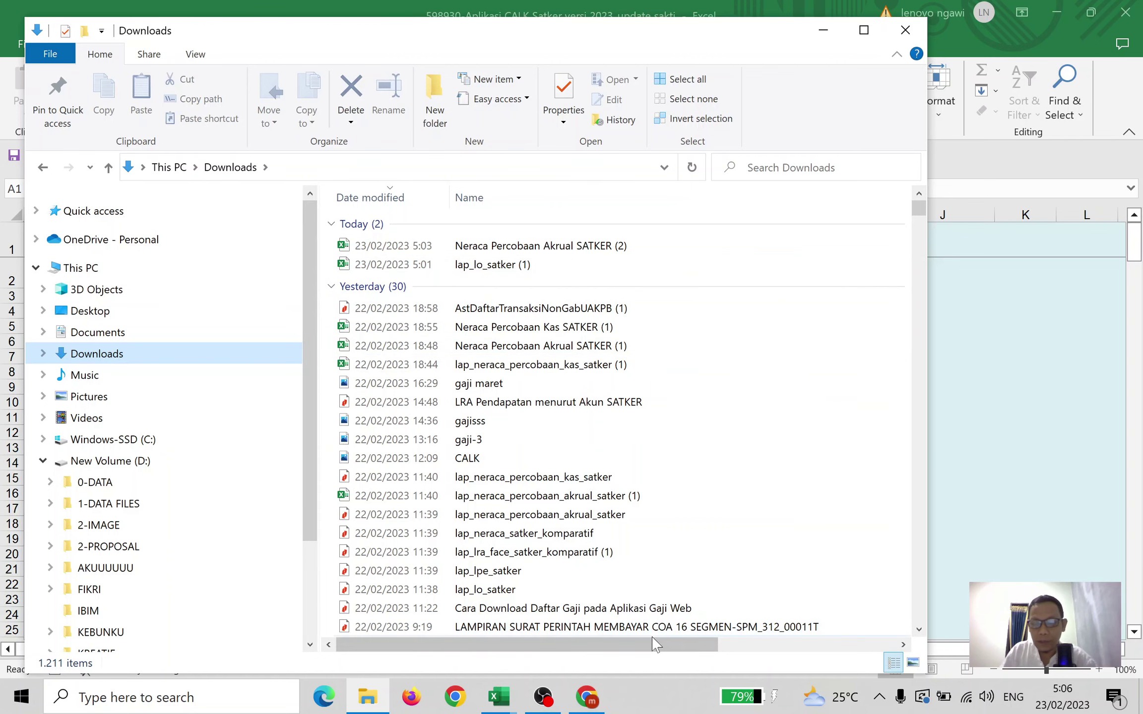
click(499, 697)
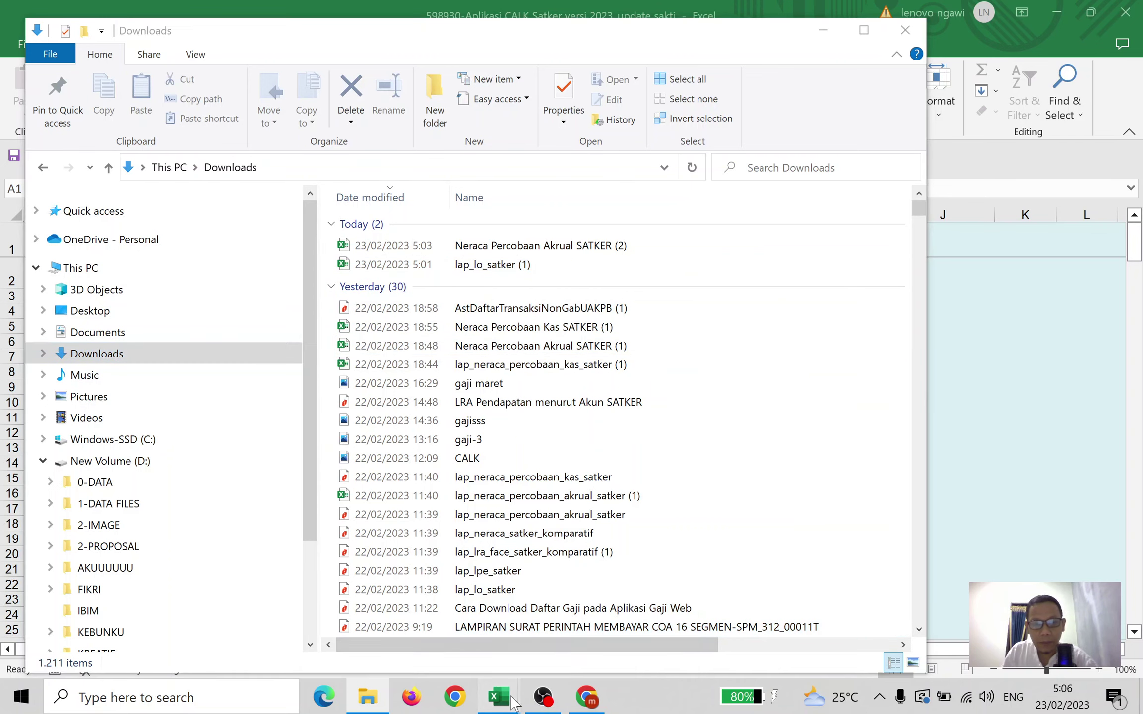
click(555, 630)
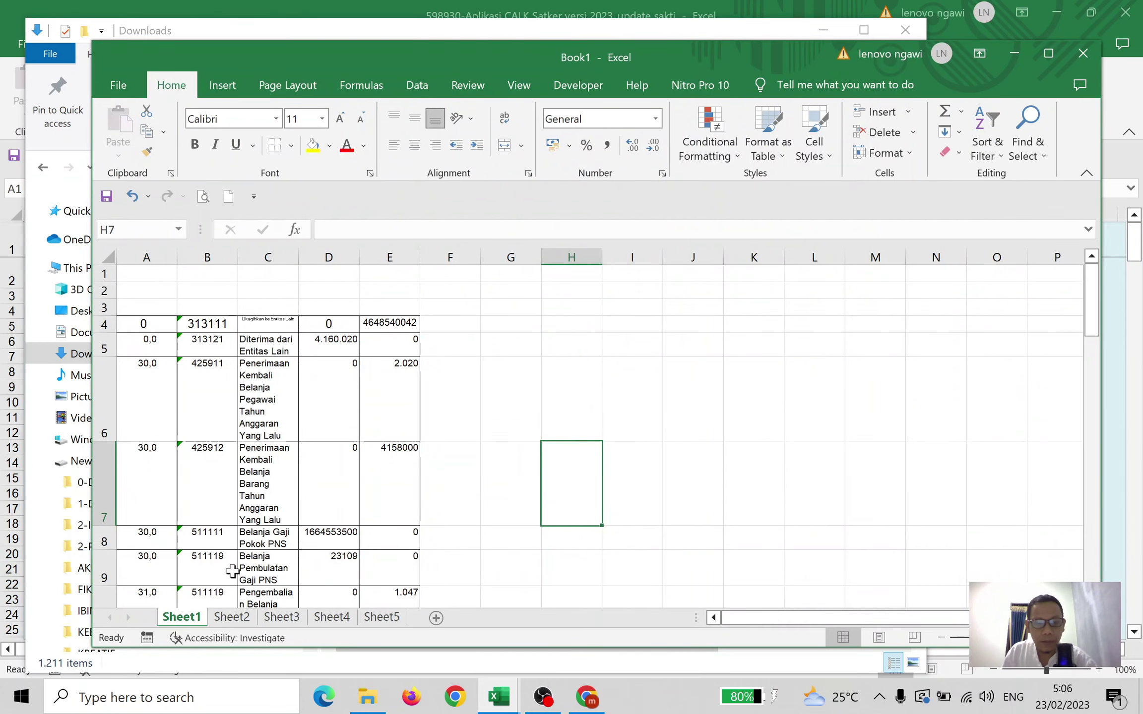
drag(503, 61, 700, 107)
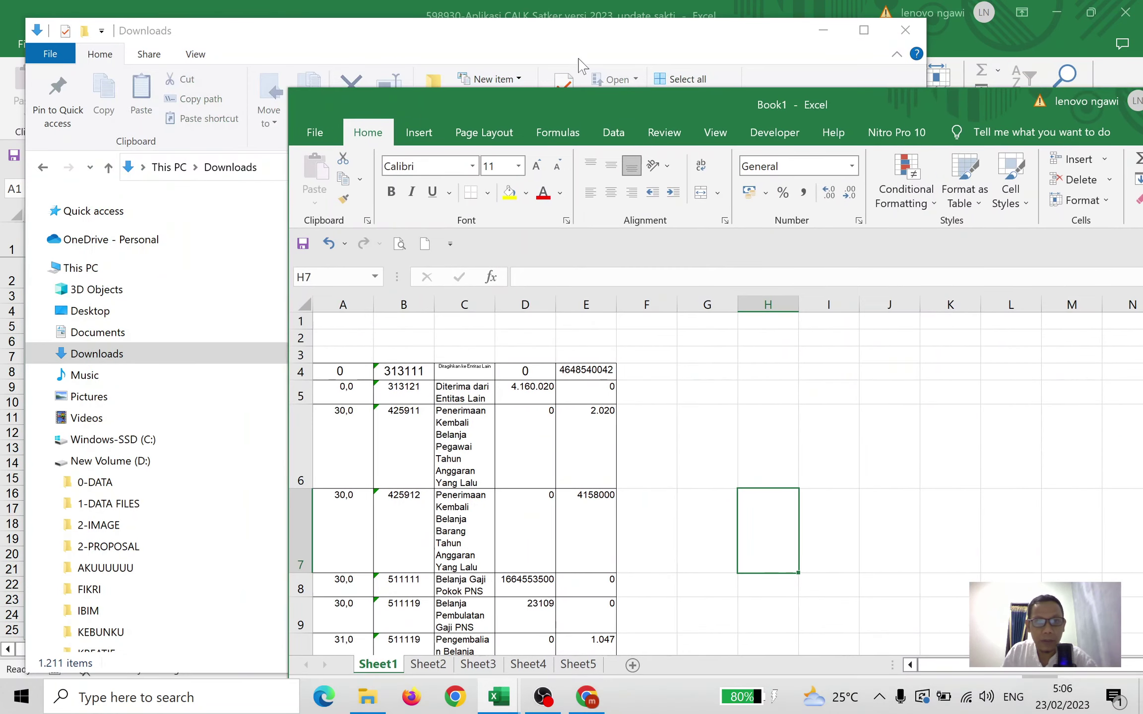
click(547, 40)
Open the downloaded Neraca Percobaan Akrual SATKER (2) workbook, placing its window at the upper left.
double_click(545, 246)
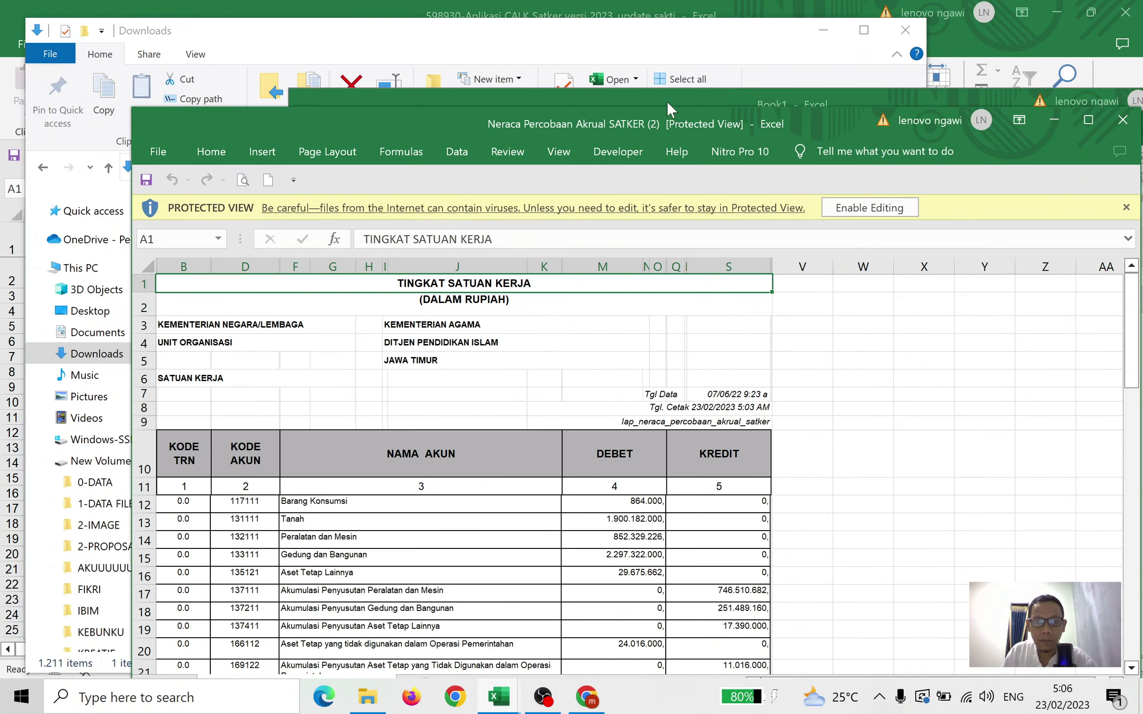
drag(667, 111, 562, 6)
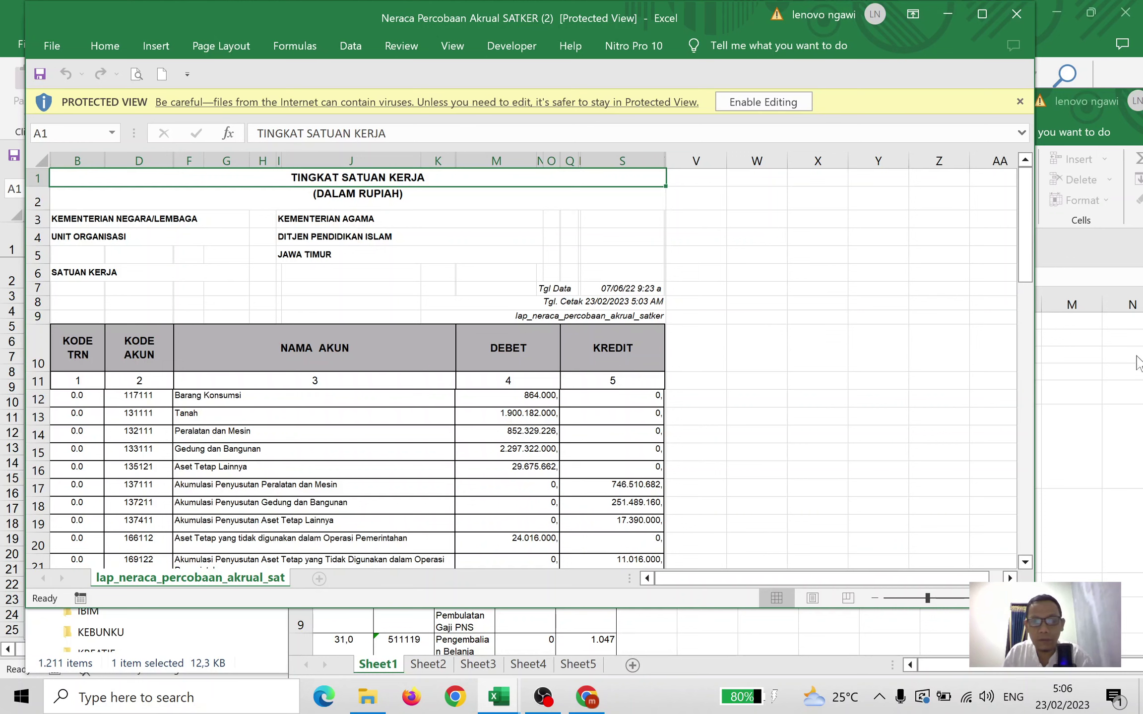
click(1098, 389)
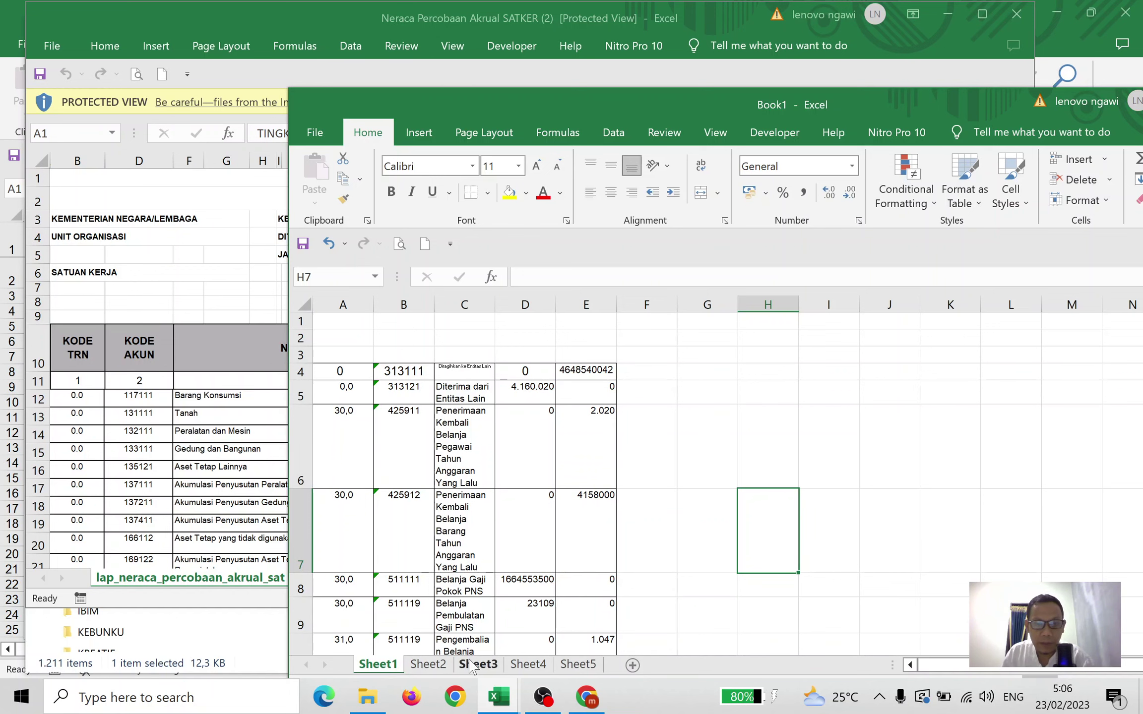
Review the trial balance data on Book1's Sheet1 through Sheet5, twice over.
click(427, 665)
click(478, 665)
click(528, 665)
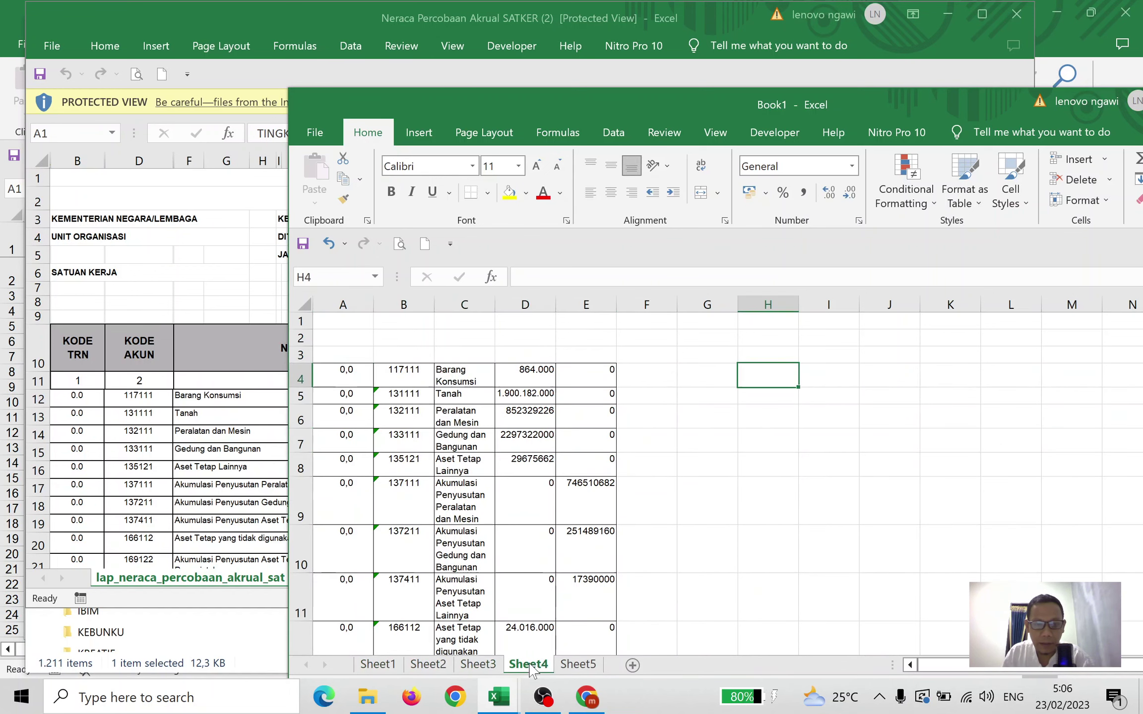
click(578, 665)
click(378, 665)
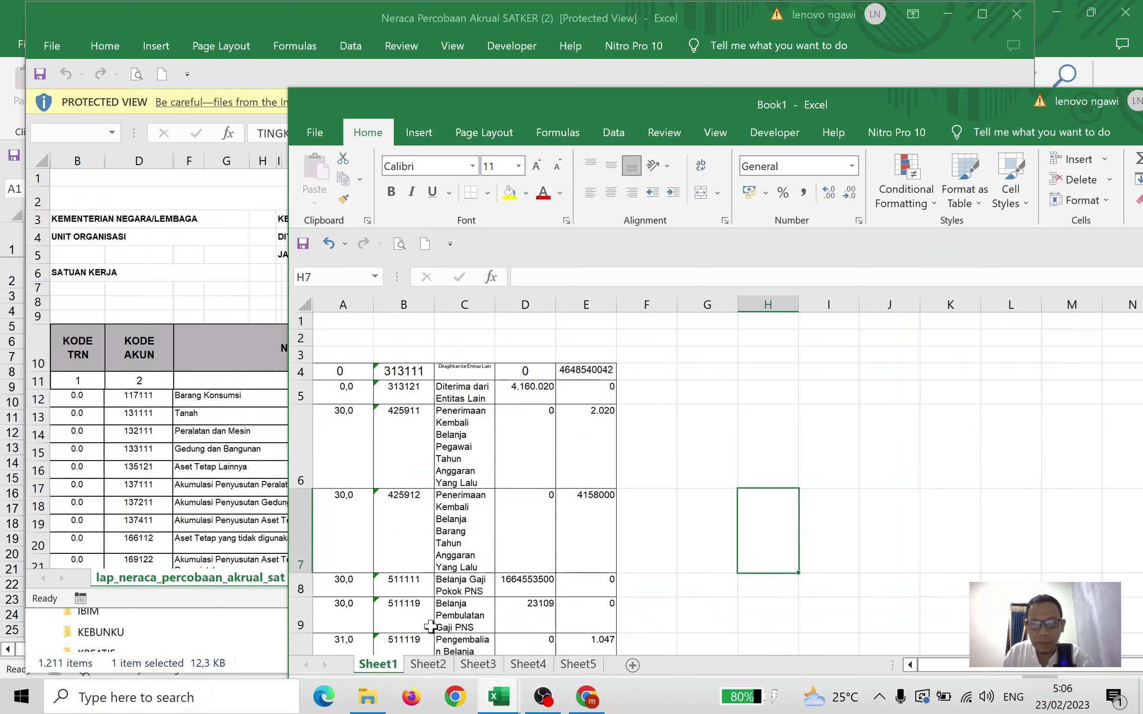
click(417, 665)
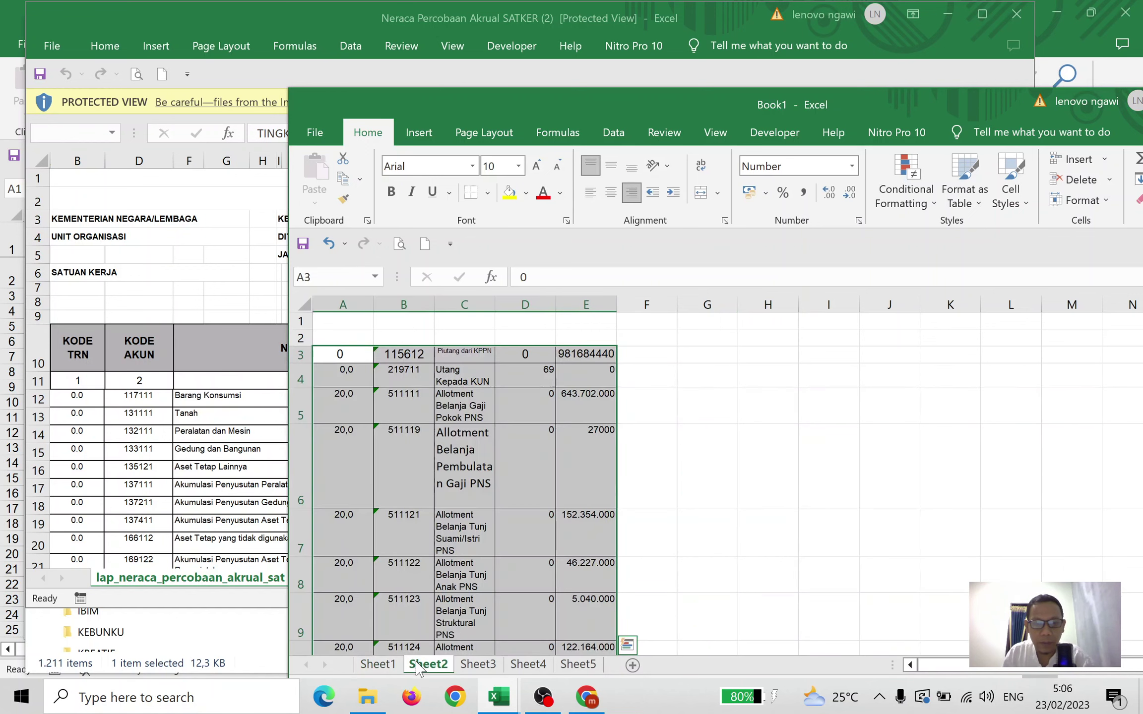
click(490, 665)
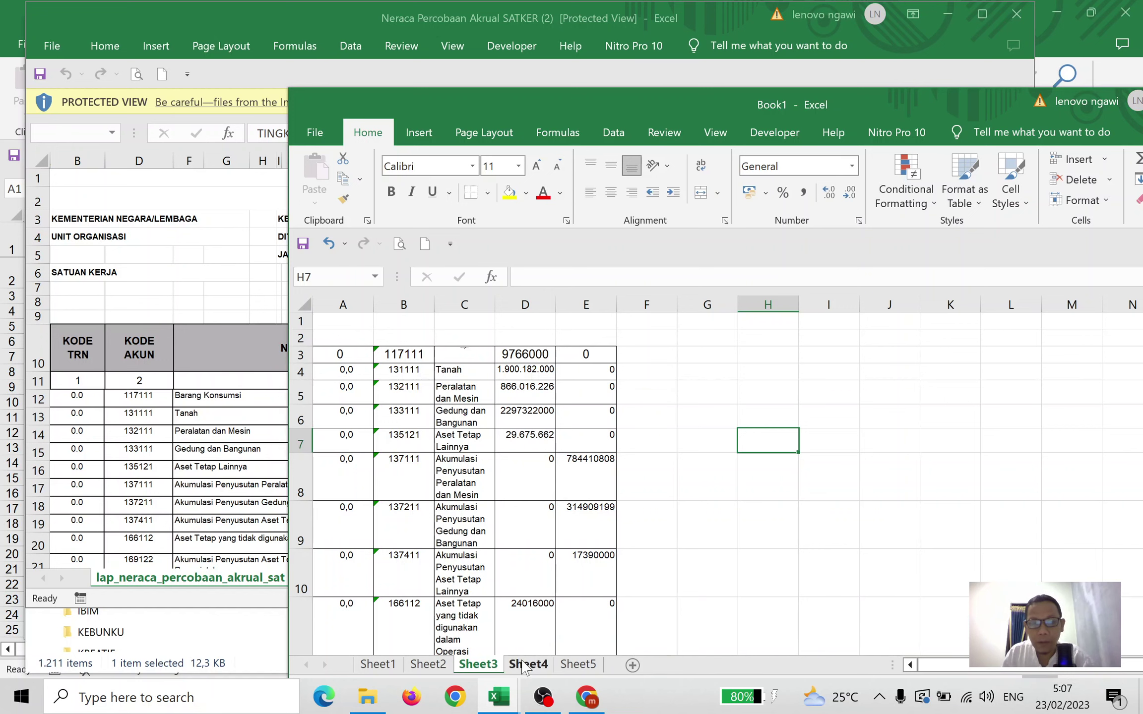
click(526, 665)
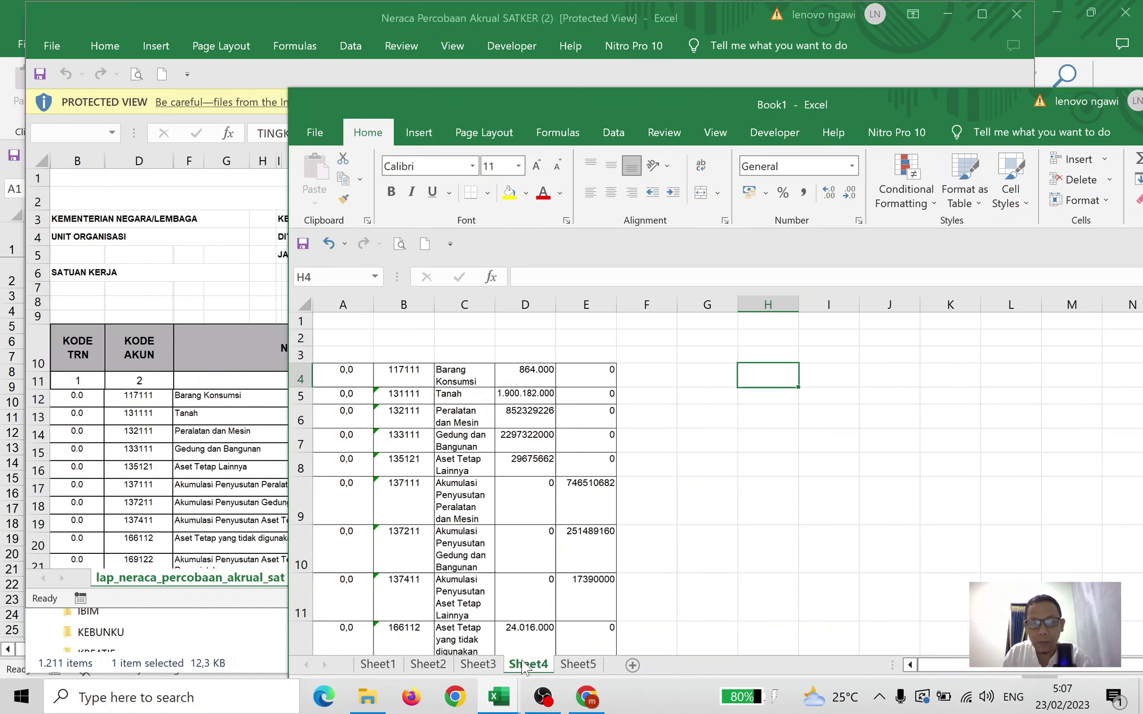
click(588, 665)
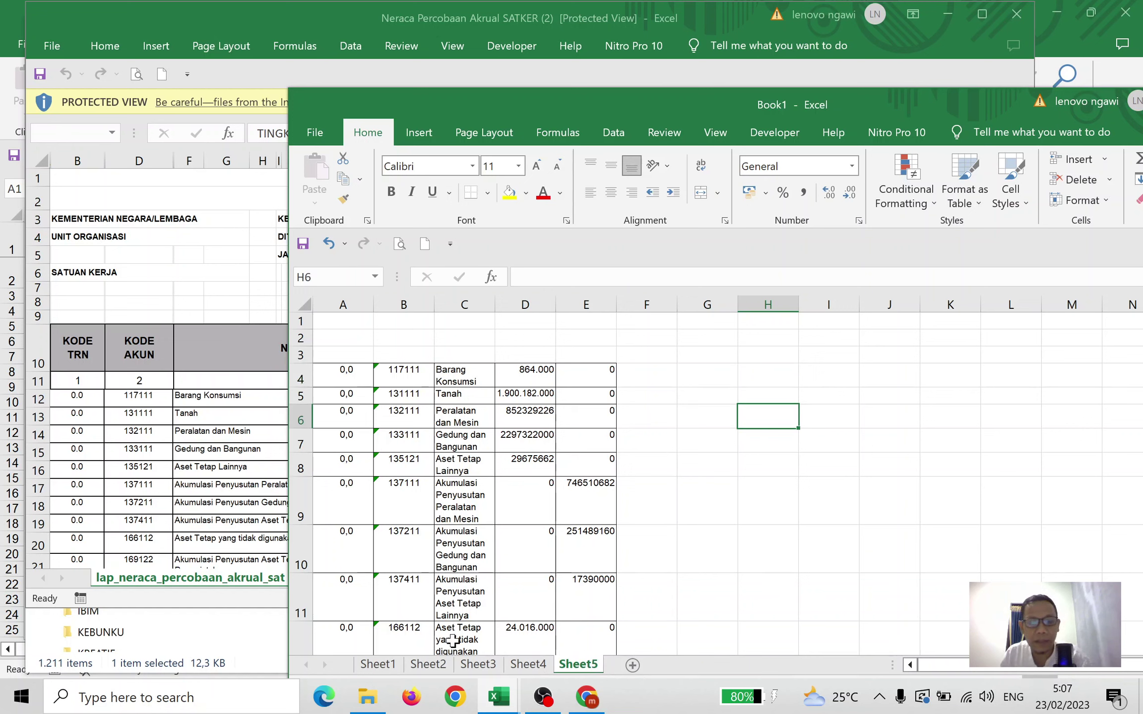
click(381, 665)
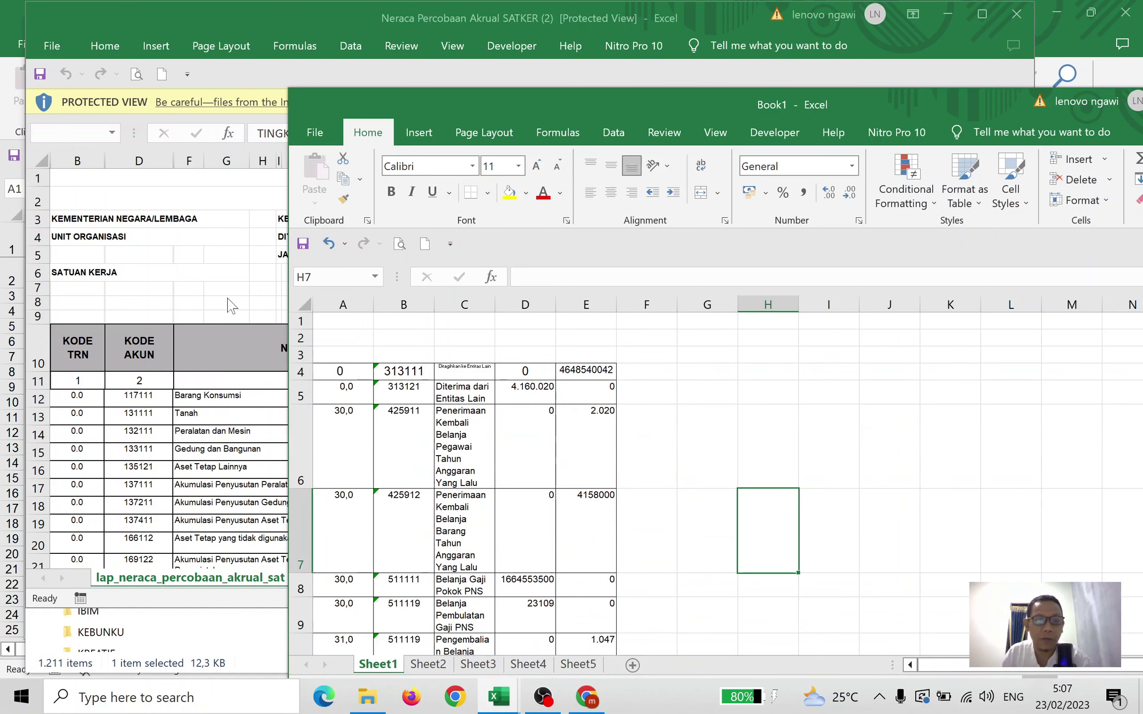
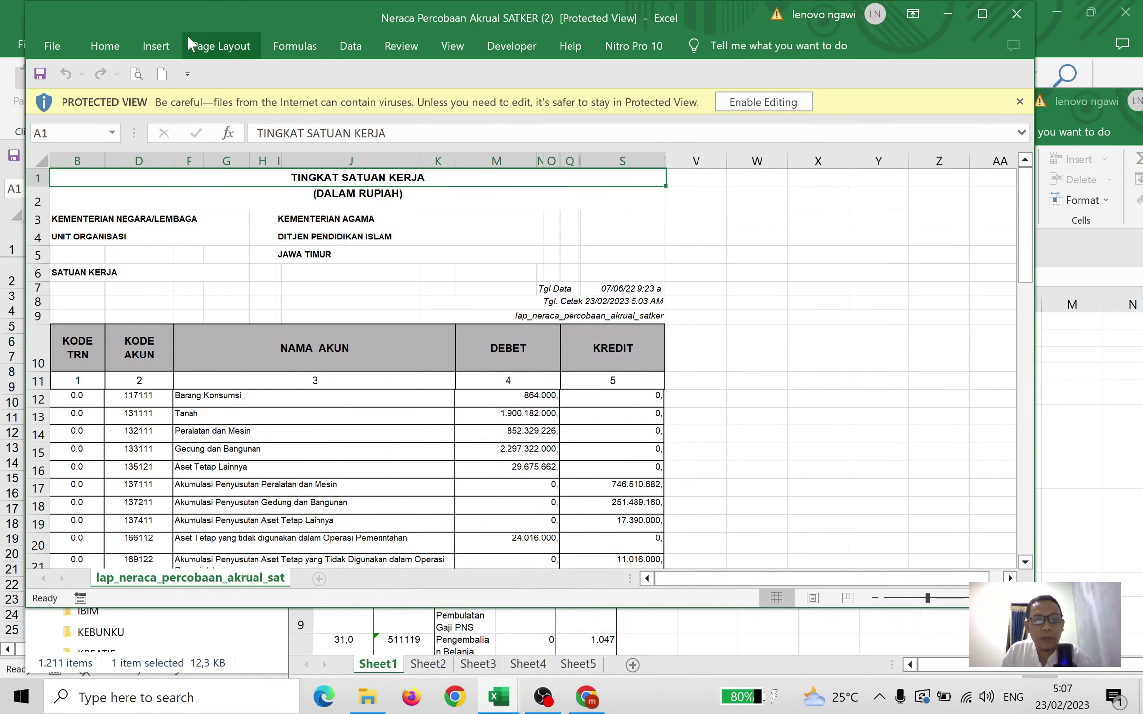
Bring the Neraca Percobaan Akrual SATKER (2) workbook in front of Book1 and enable editing.
click(1098, 468)
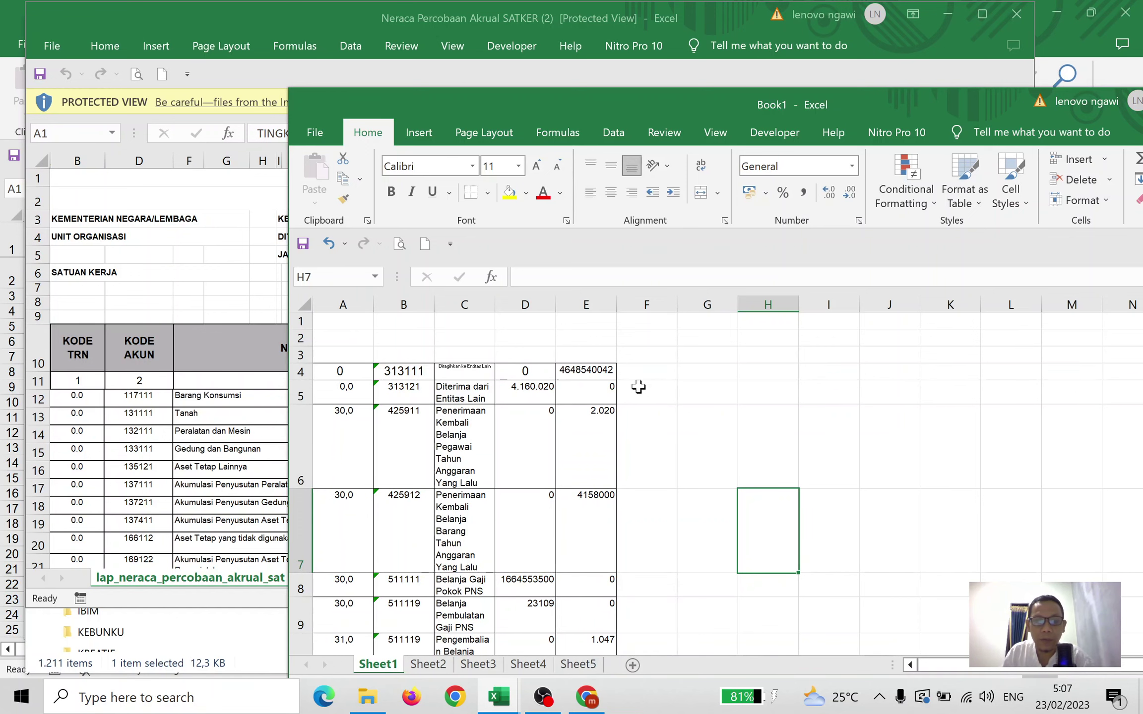
click(105, 421)
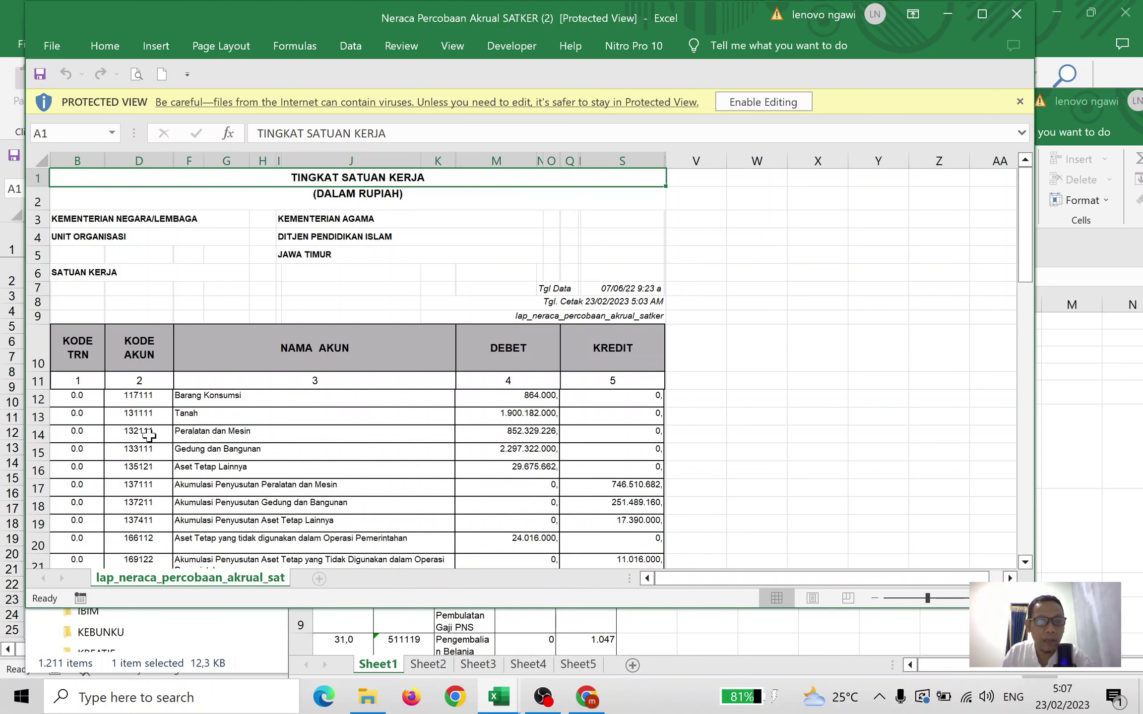
click(68, 397)
click(79, 417)
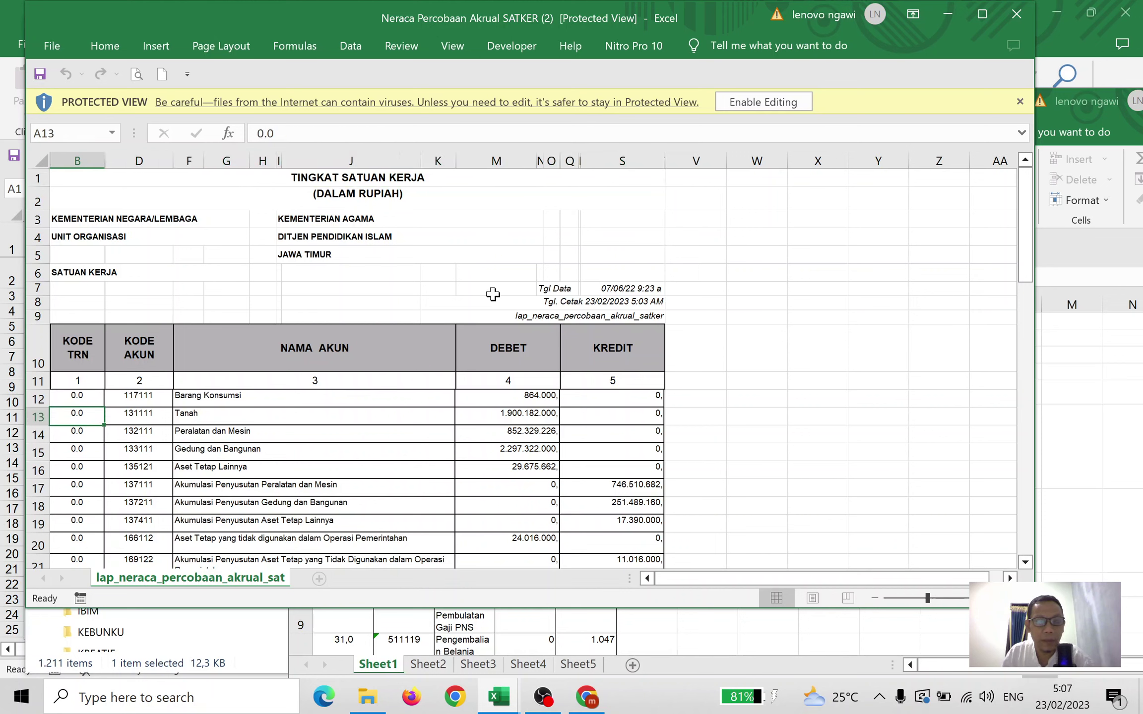
click(753, 109)
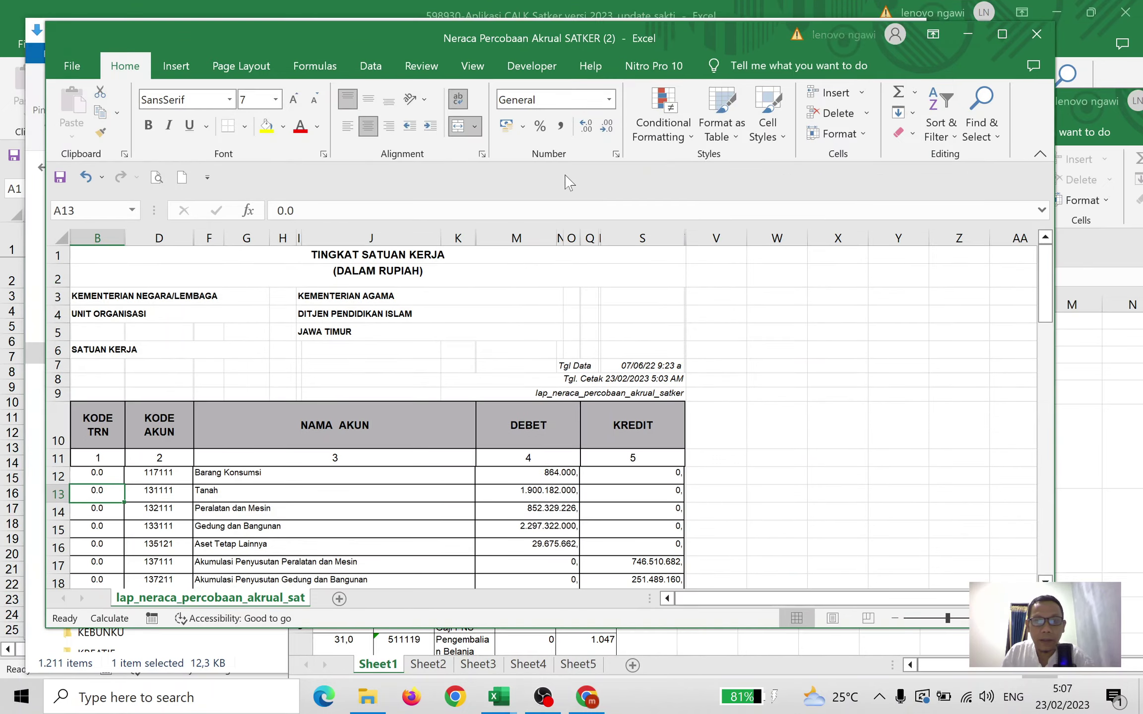
mouse_move(670, 28)
mouse_down()
mouse_move(667, 13)
mouse_move(644, 20)
mouse_up()
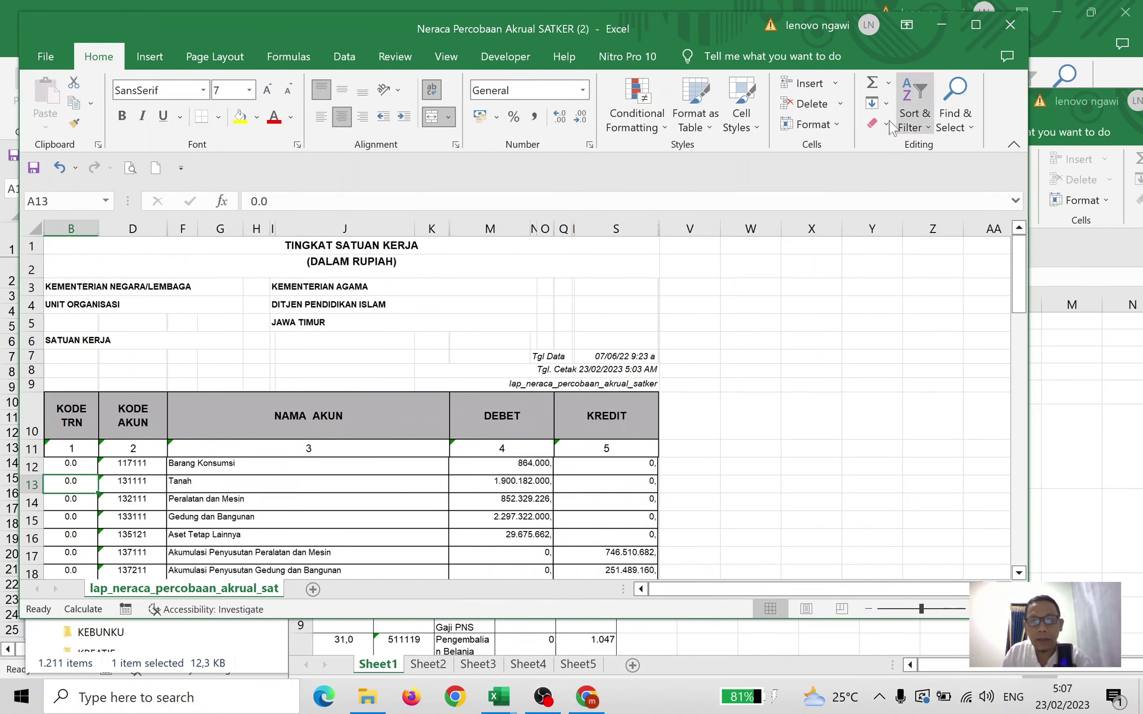
Replace every period with nothing, making 52 replacements so the 0.0 codes read 0.
click(955, 114)
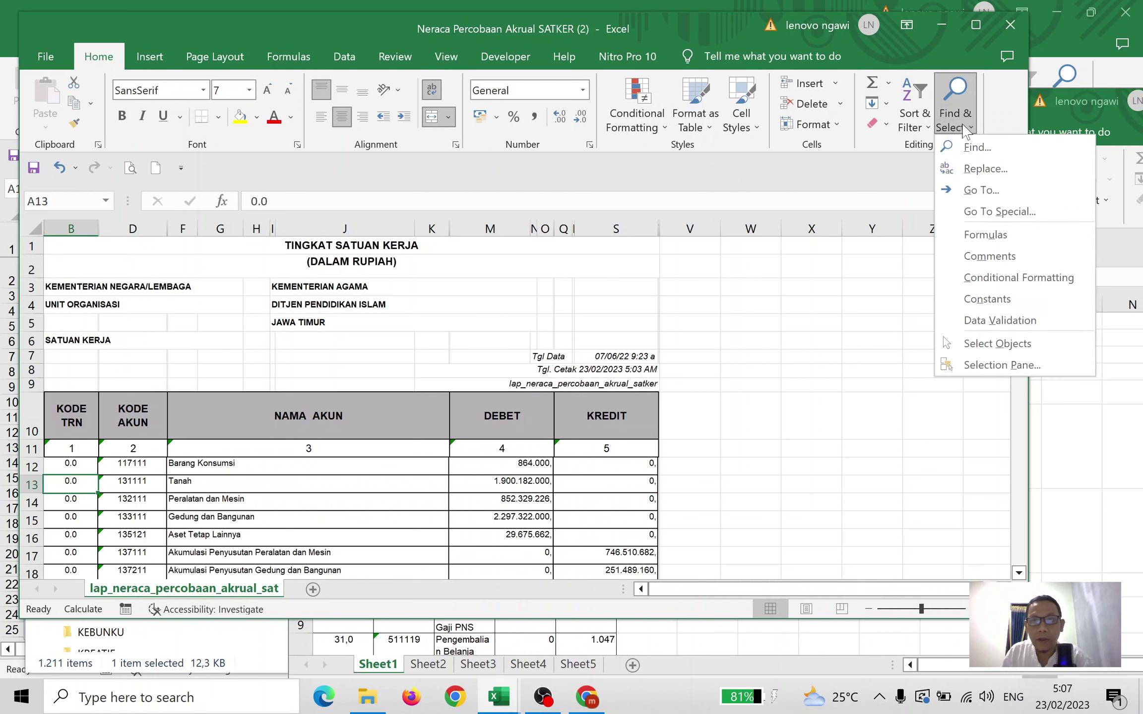
click(985, 169)
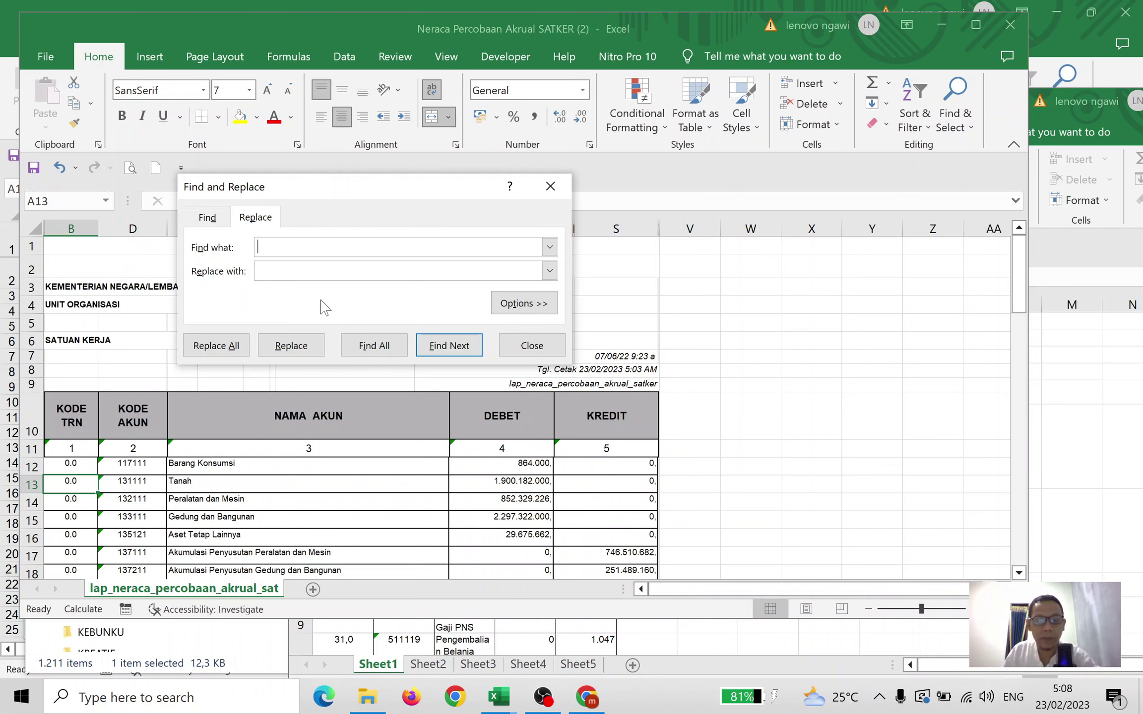
drag(335, 189, 385, 186)
text(.)
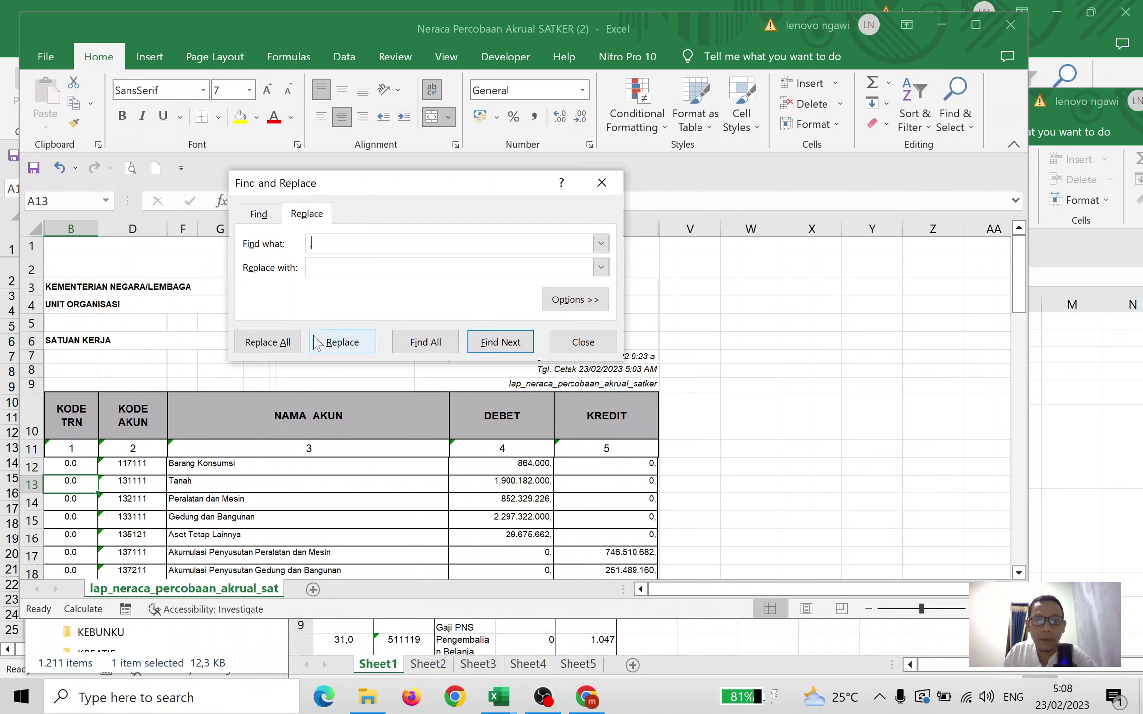
click(279, 341)
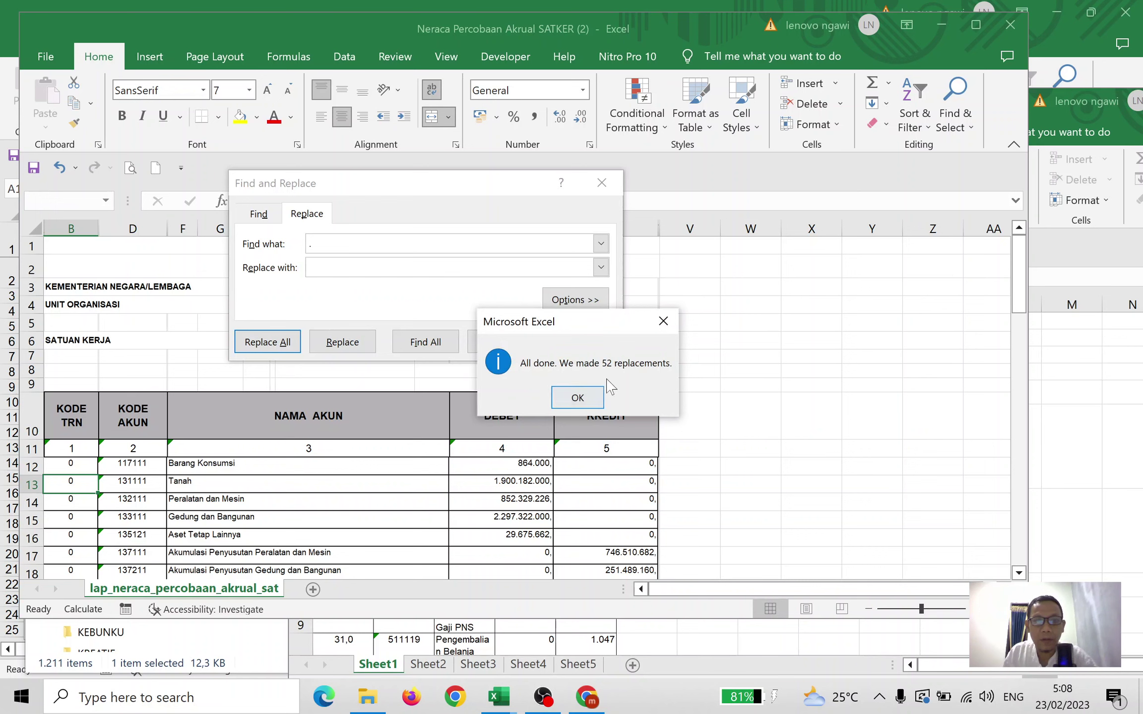
click(598, 396)
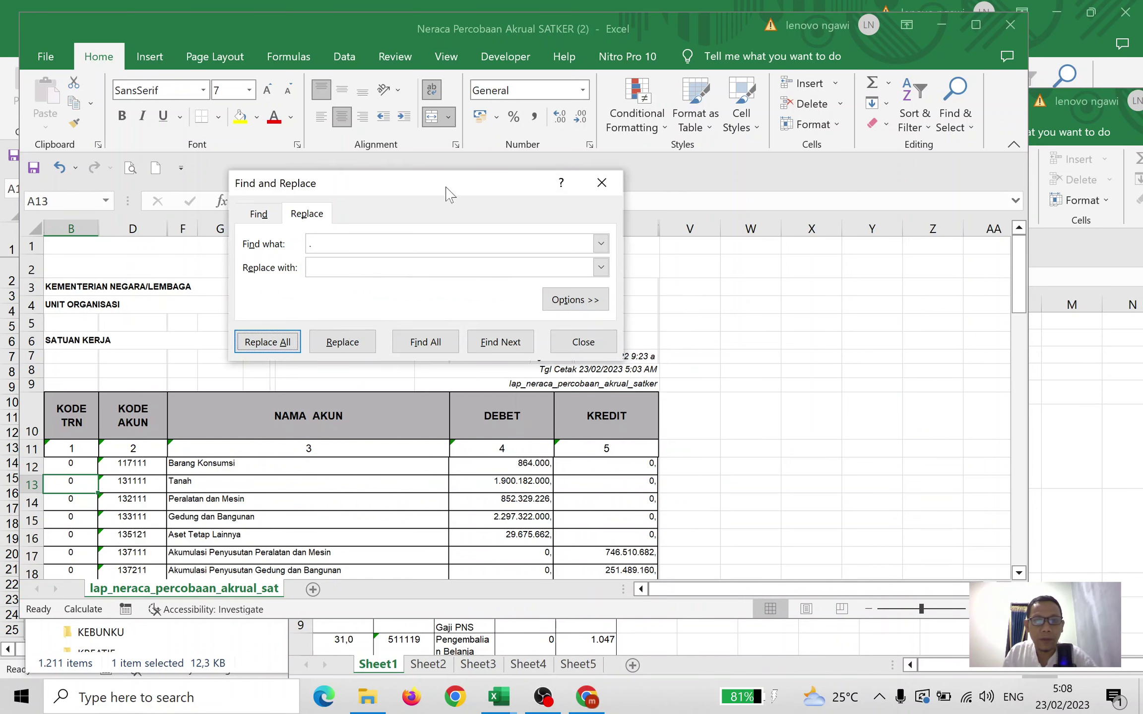
drag(448, 193, 855, 177)
Close Find and Replace, then select the whole sheet and unmerge all merged cells.
click(196, 415)
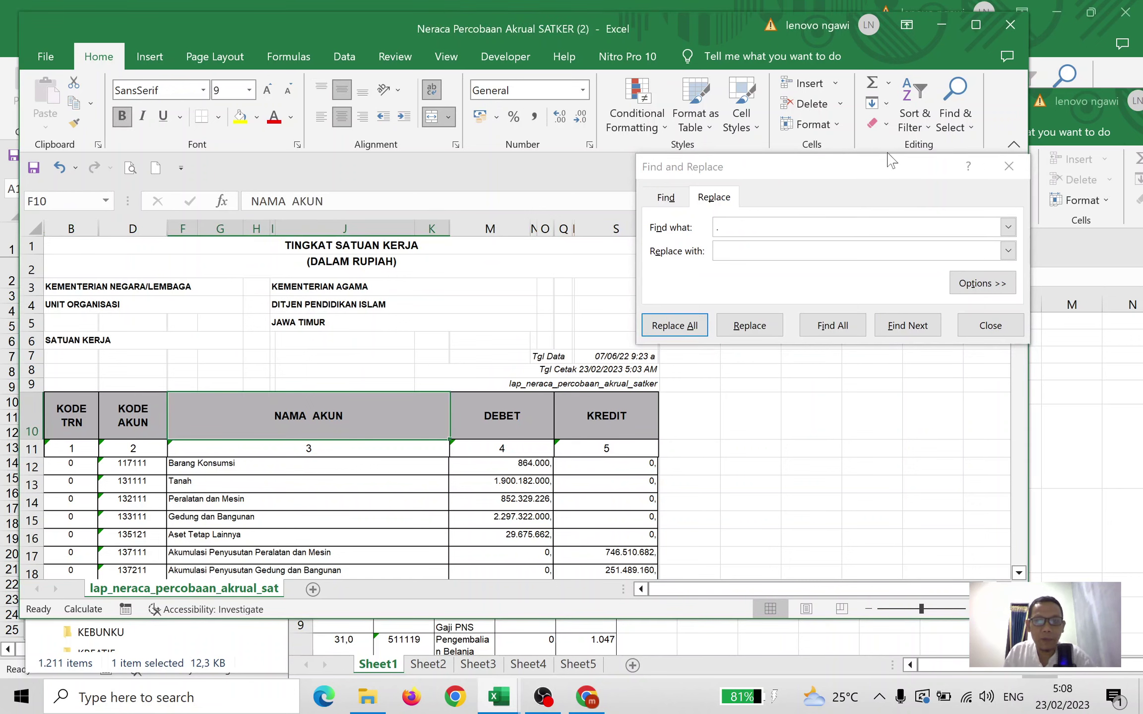
click(989, 325)
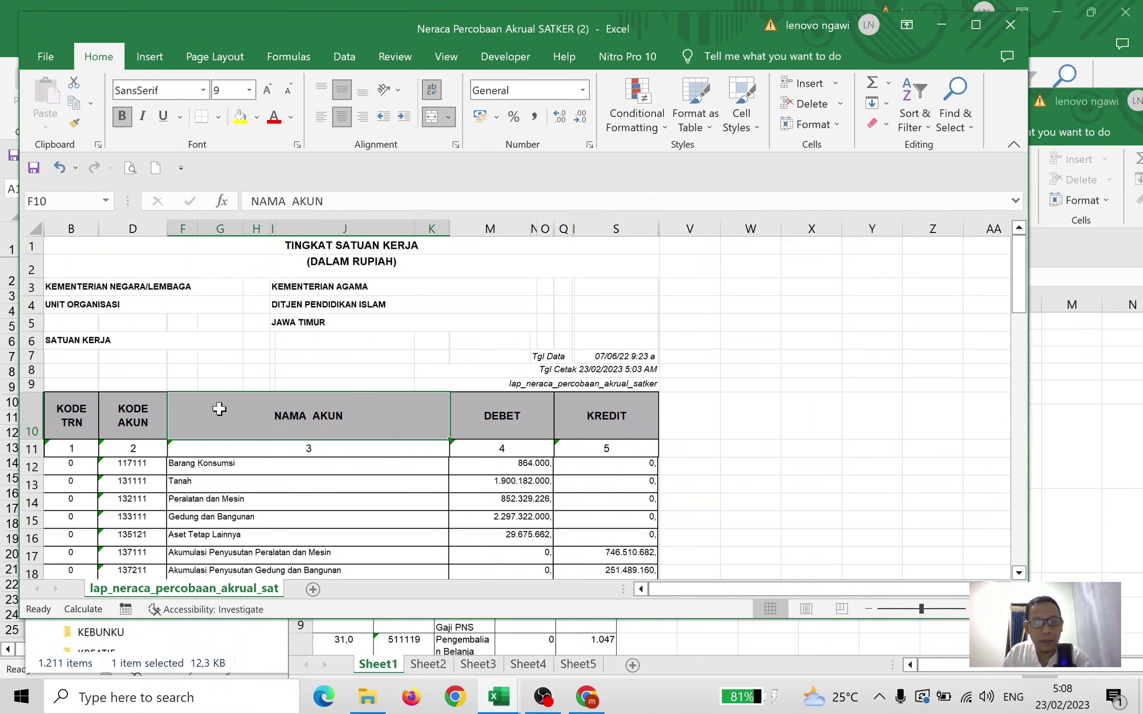
click(125, 272)
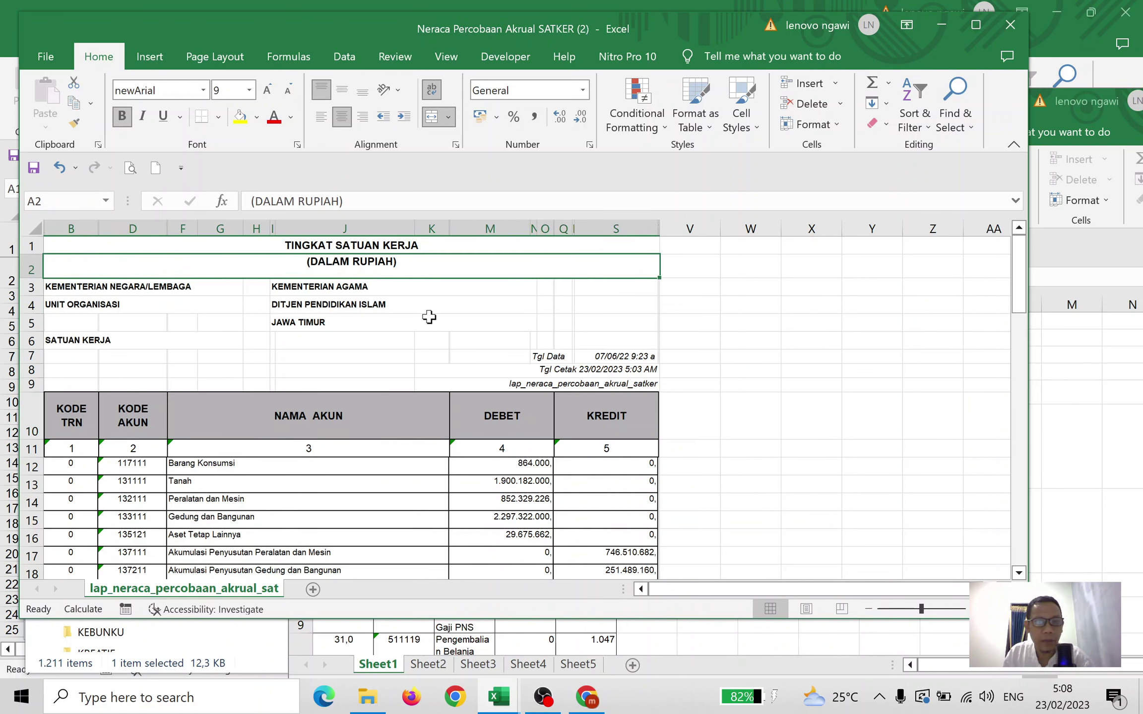
click(436, 387)
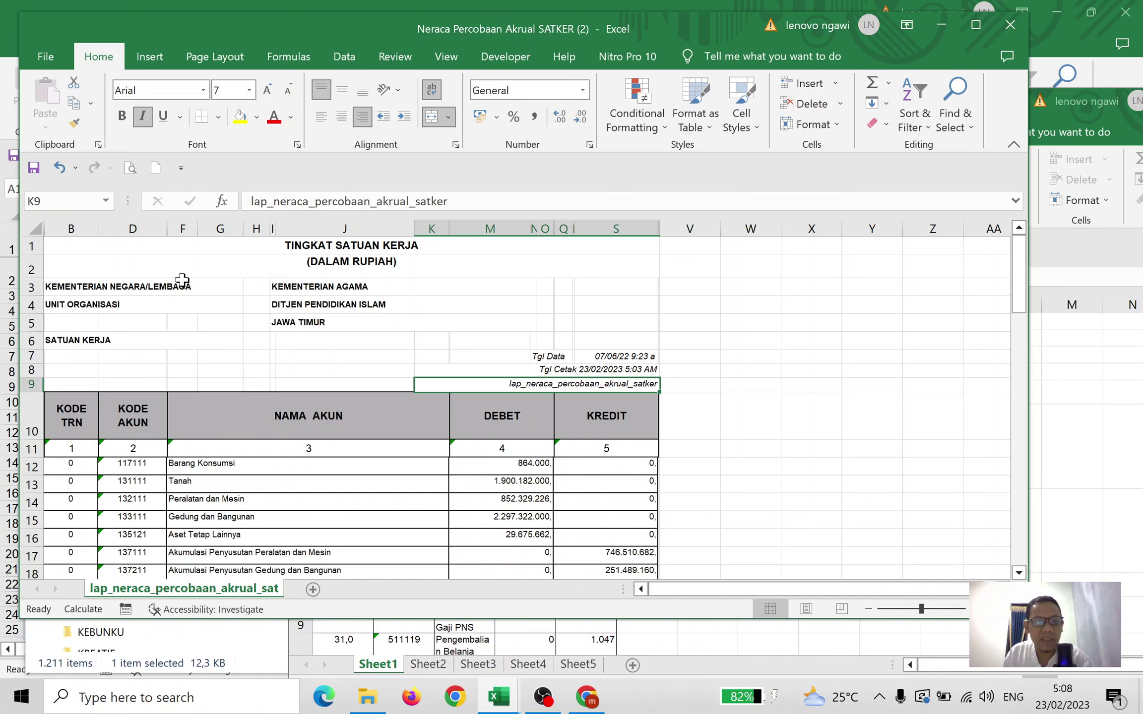
key(ctrl+a)
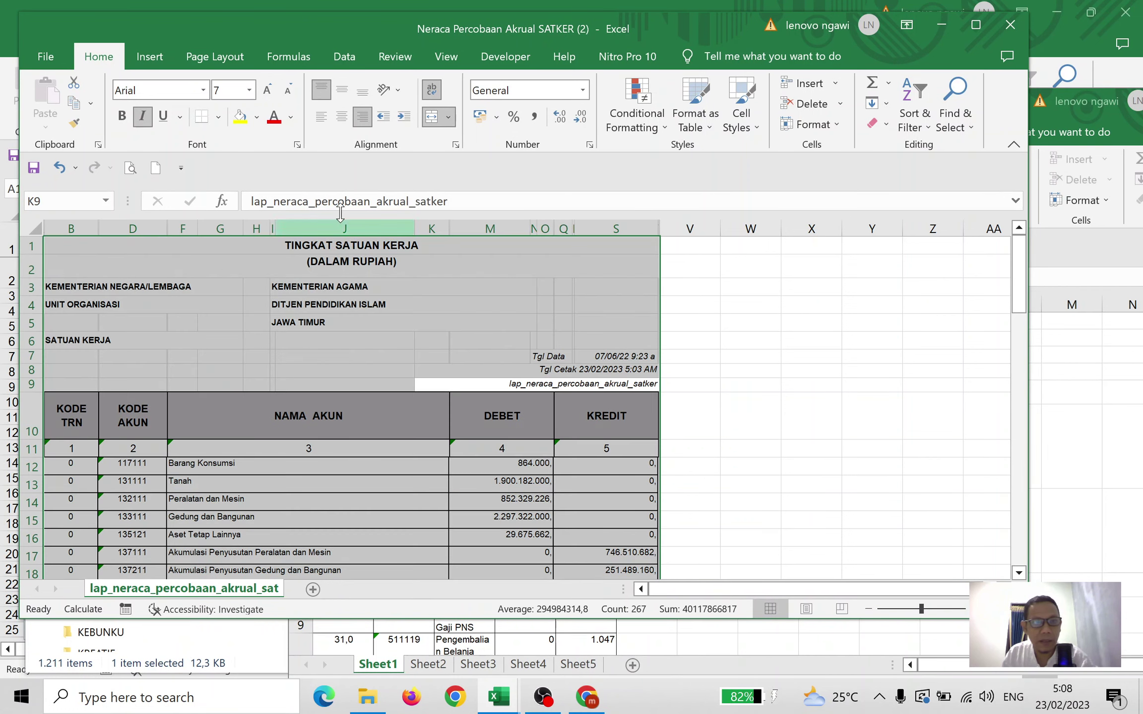
click(432, 119)
click(347, 383)
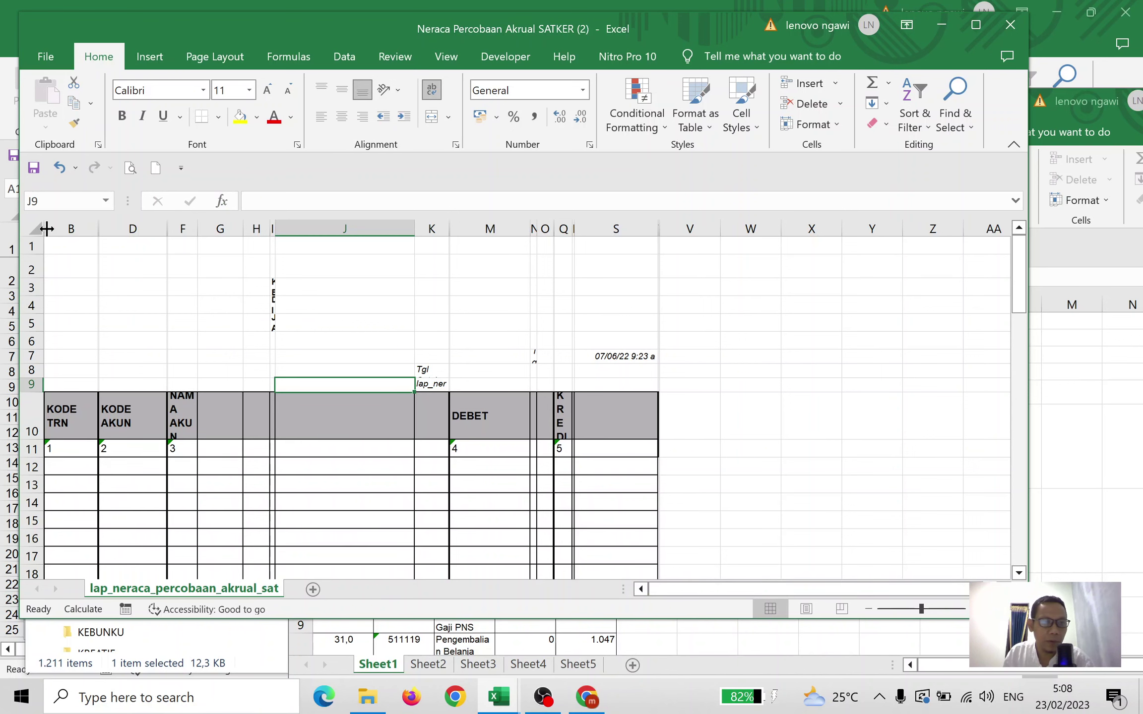
Unhide column A, then unhide and widen column C to show account codes like 117111.
drag(47, 229, 111, 229)
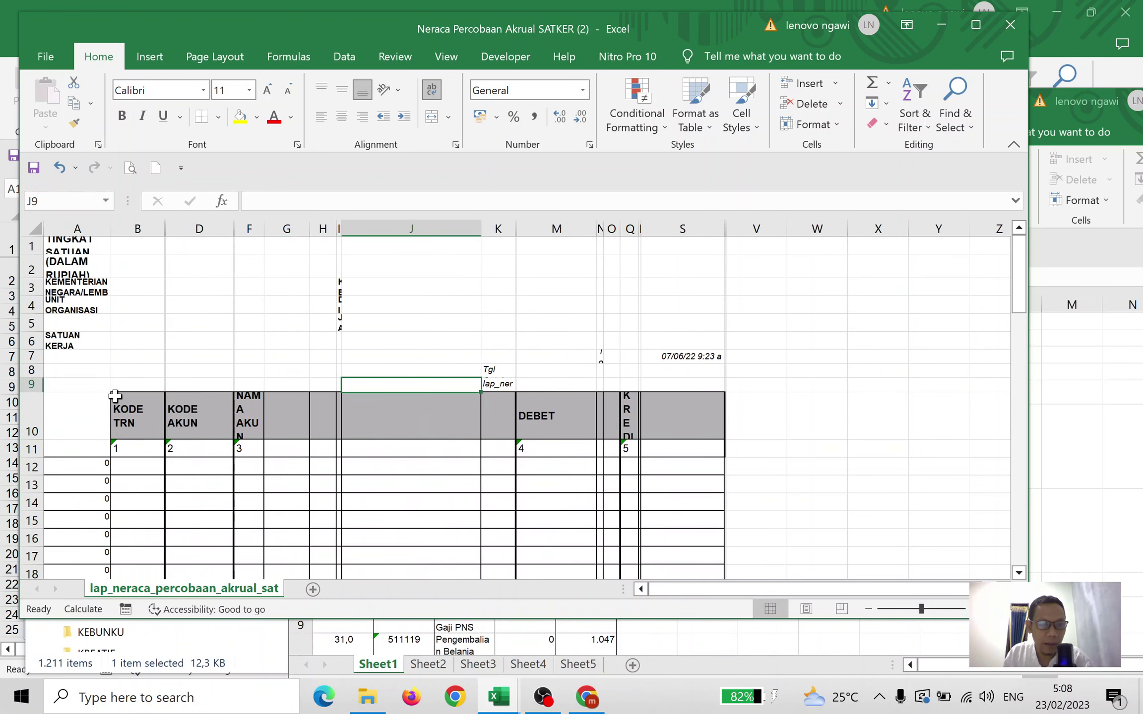
click(91, 467)
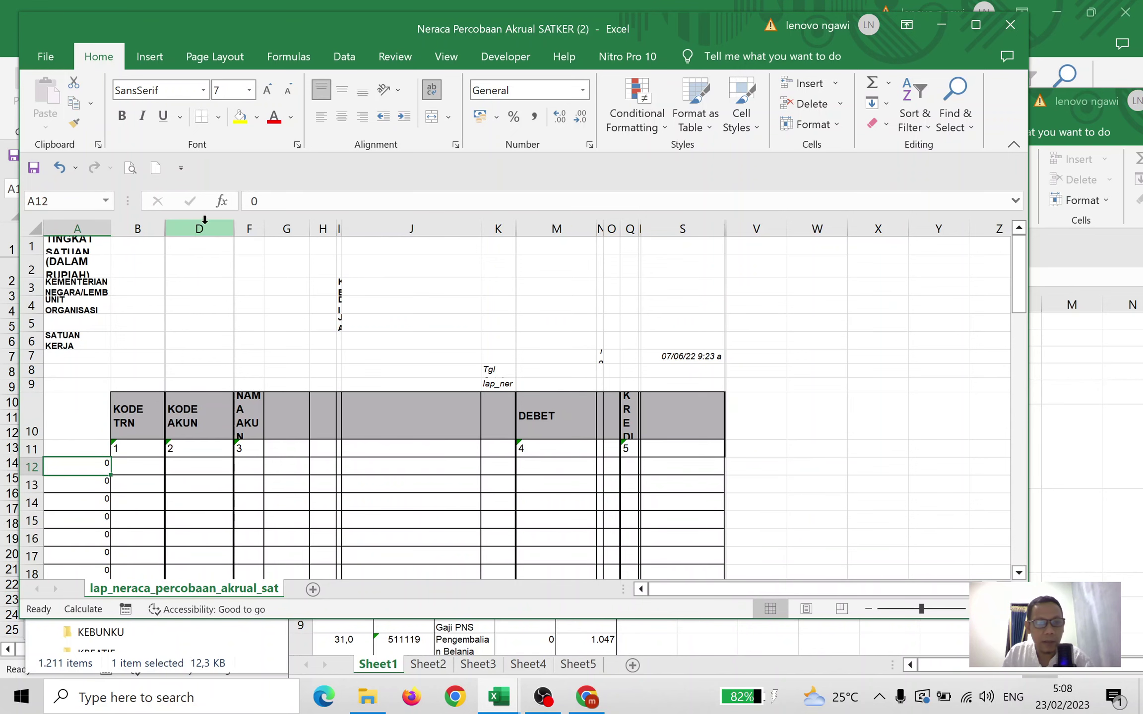
double_click(168, 229)
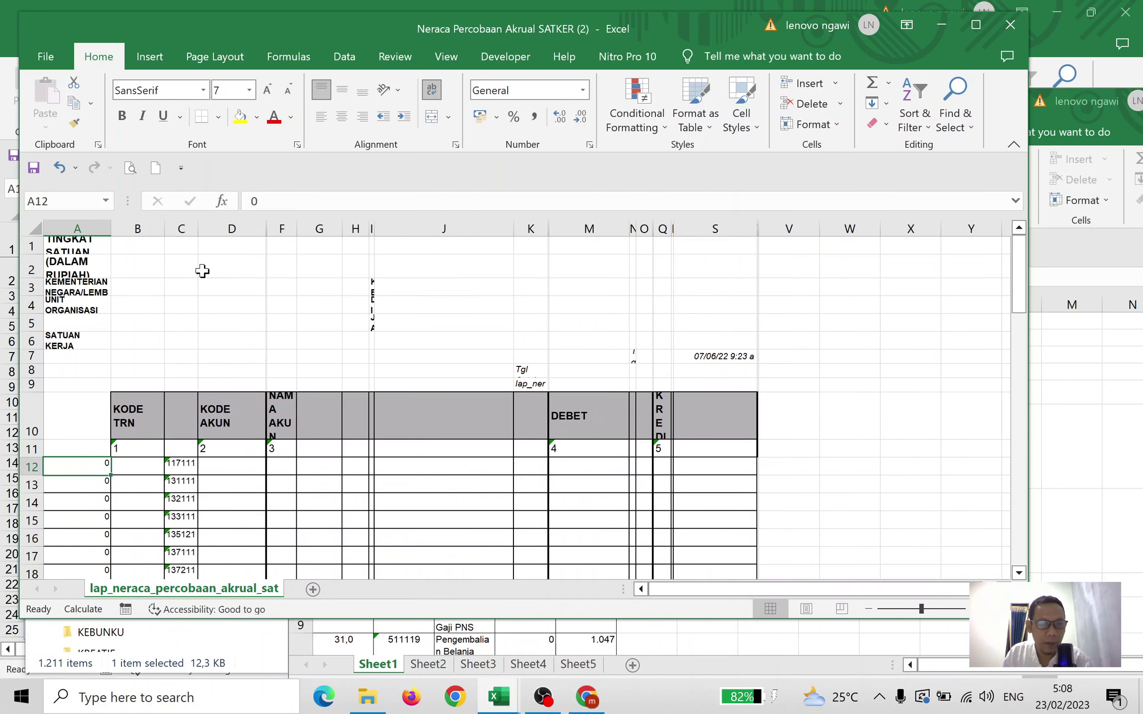
drag(198, 228, 227, 229)
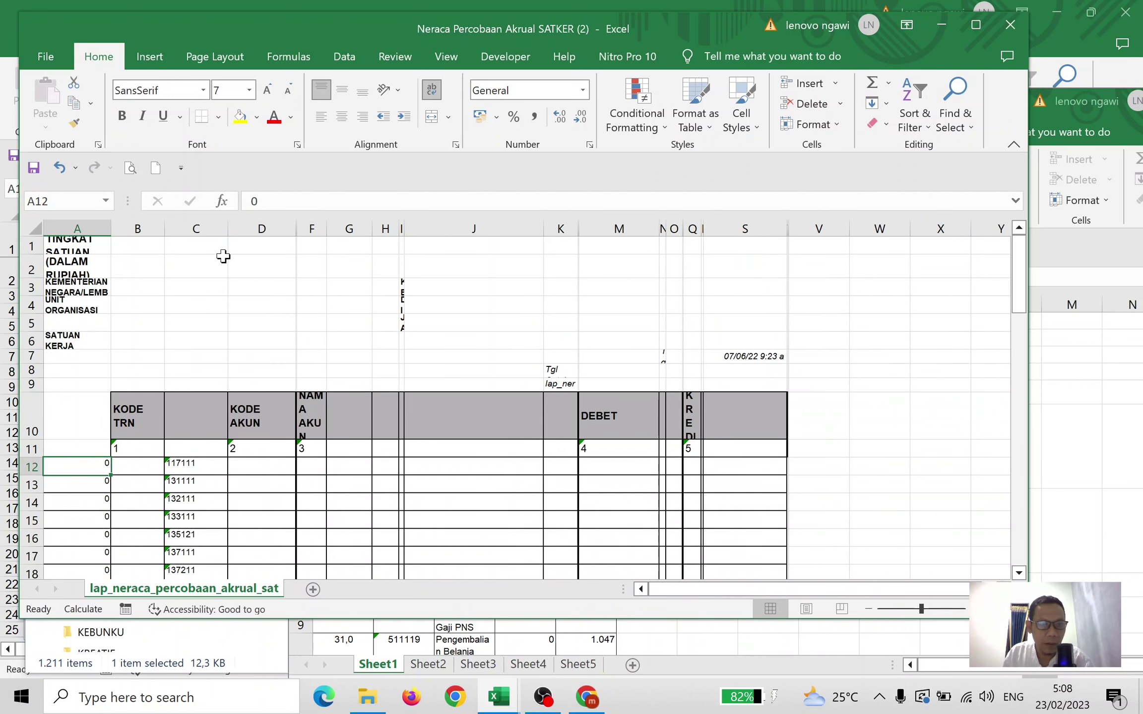
click(256, 428)
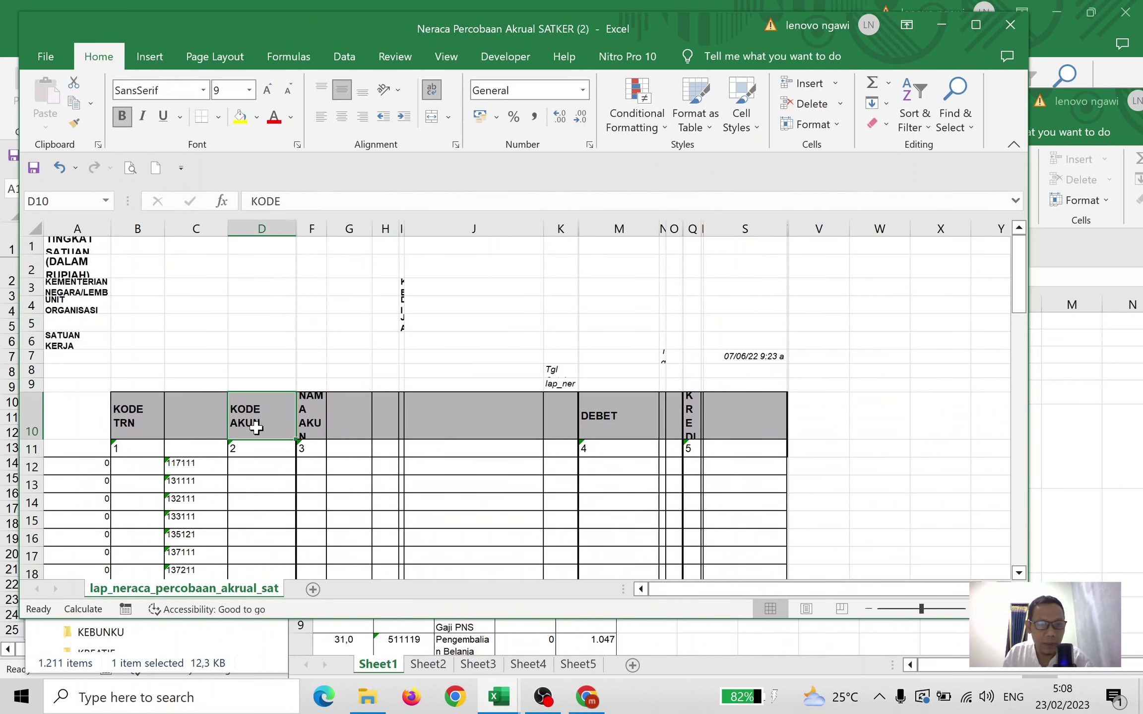
click(216, 470)
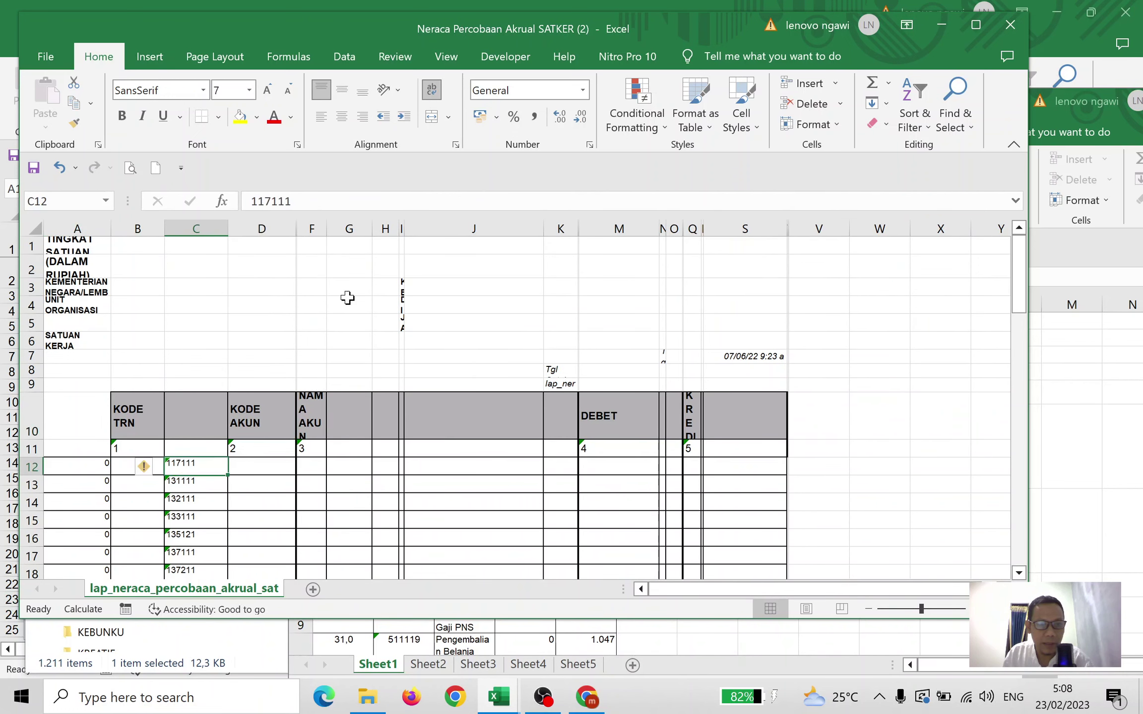
Auto-fit columns E, L and P to show account names, DEBET and KREDIT amounts.
double_click(300, 228)
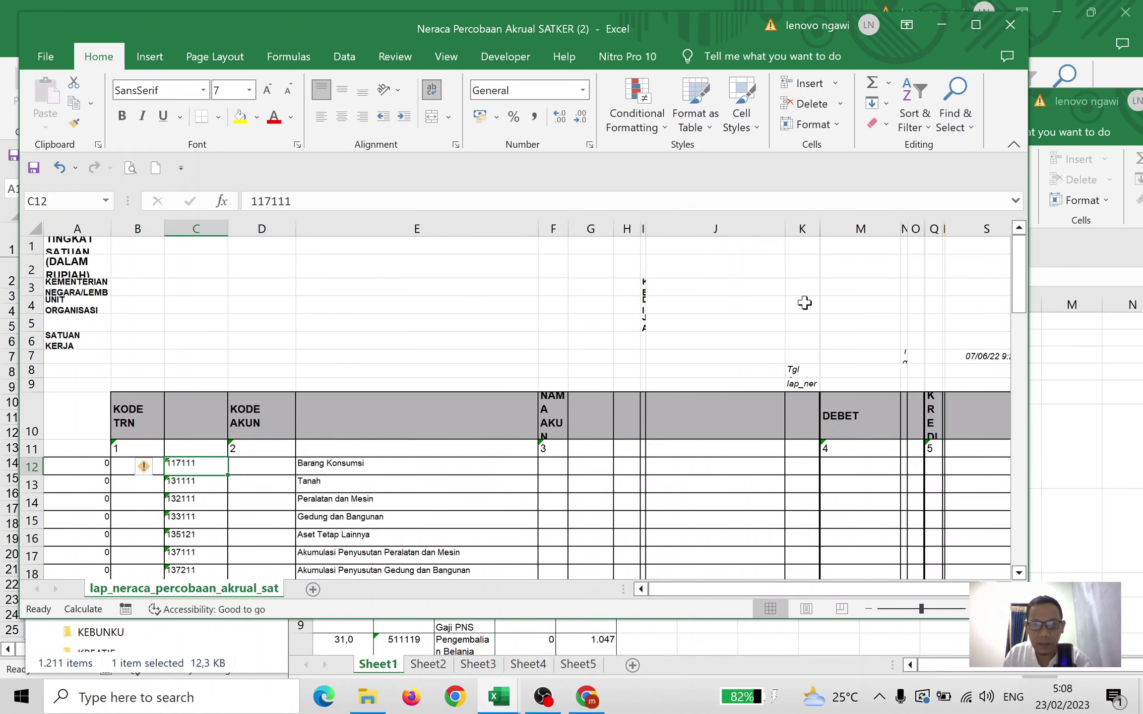
double_click(820, 226)
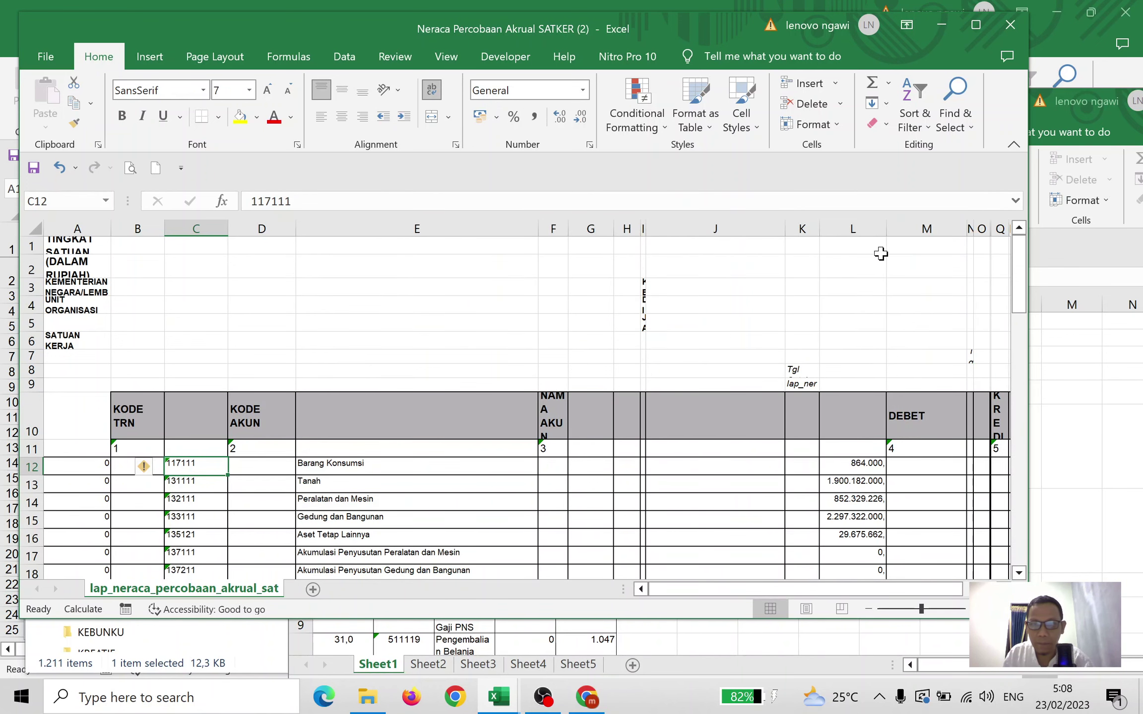
scroll(880, 590, right, 2)
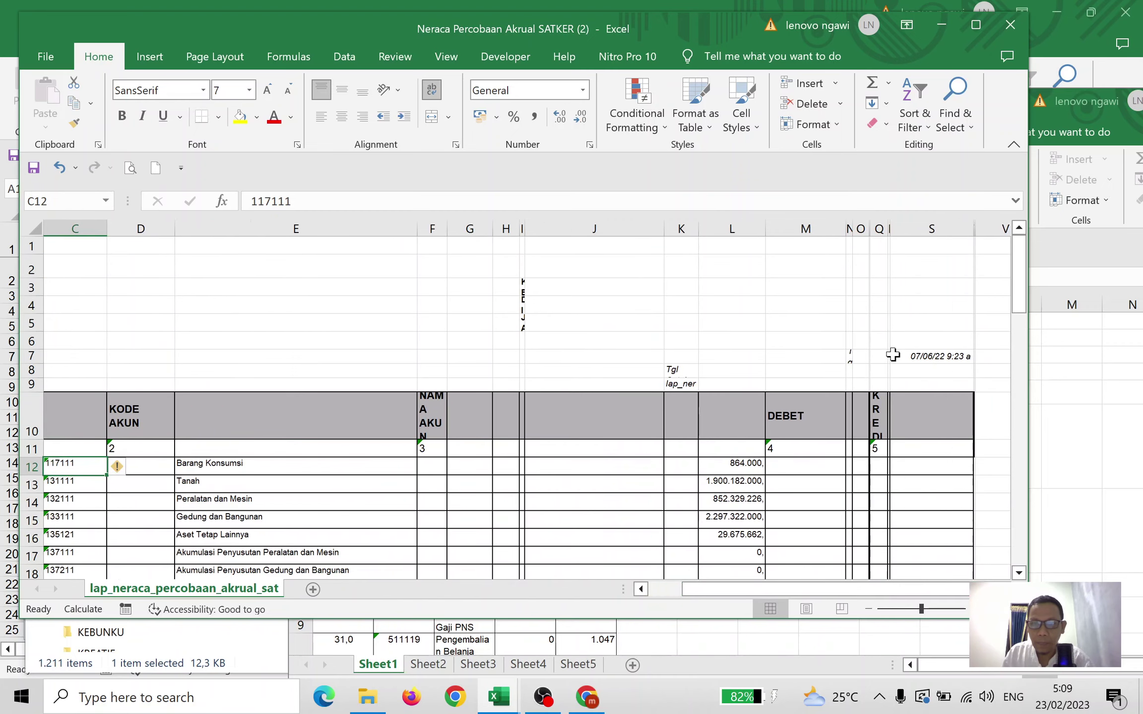
double_click(872, 227)
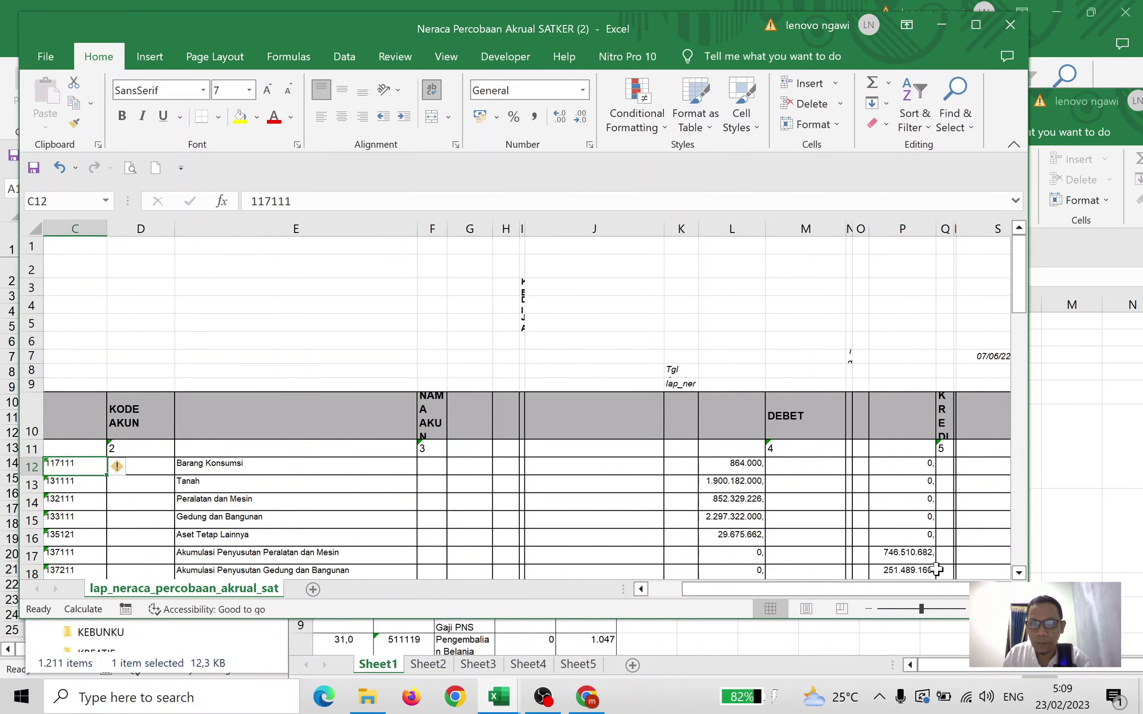
scroll(843, 590, left, 2)
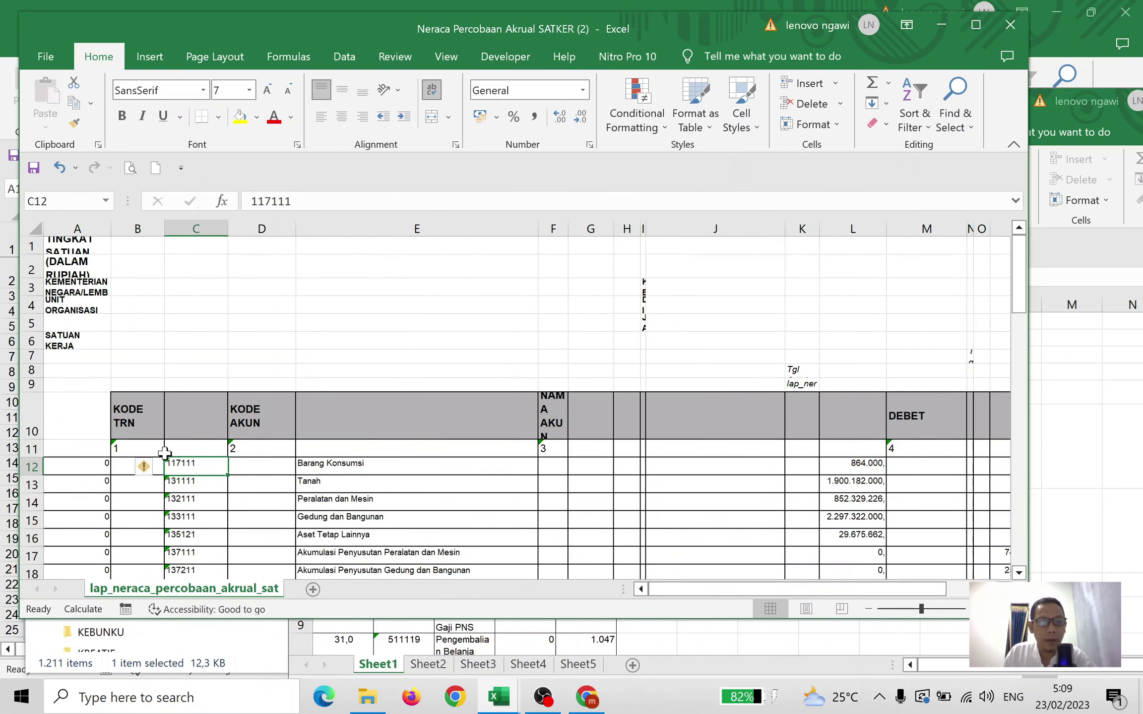
scroll(164, 452, down, 1)
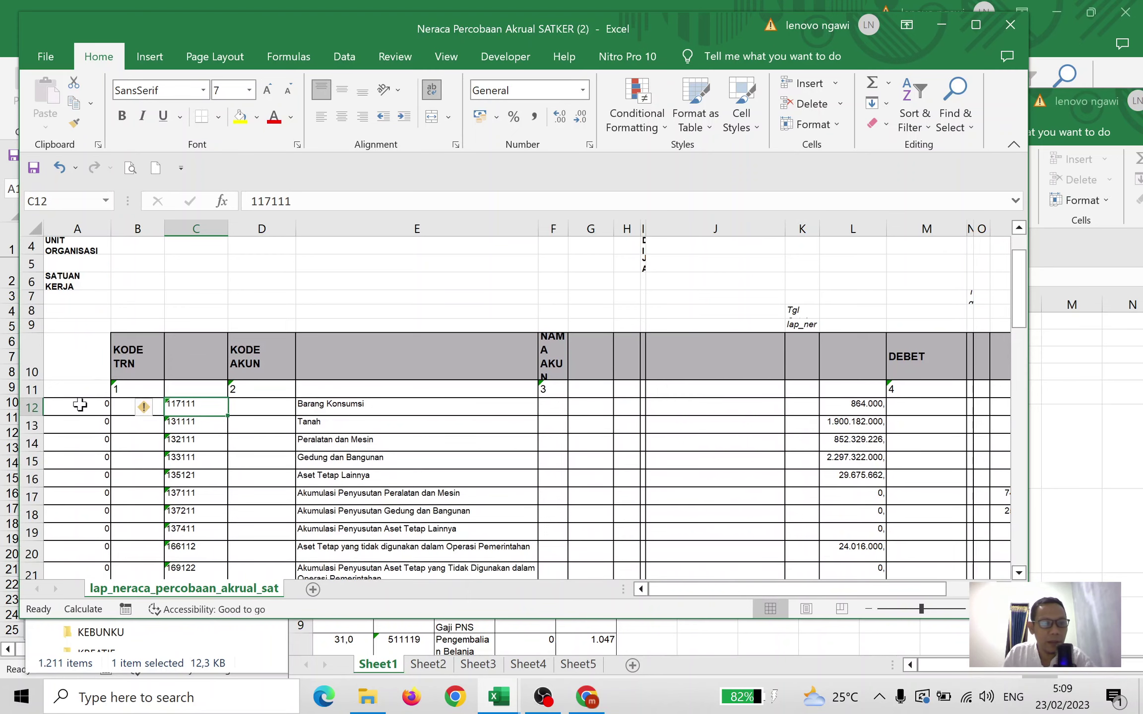
click(89, 404)
scroll(105, 404, down, 2)
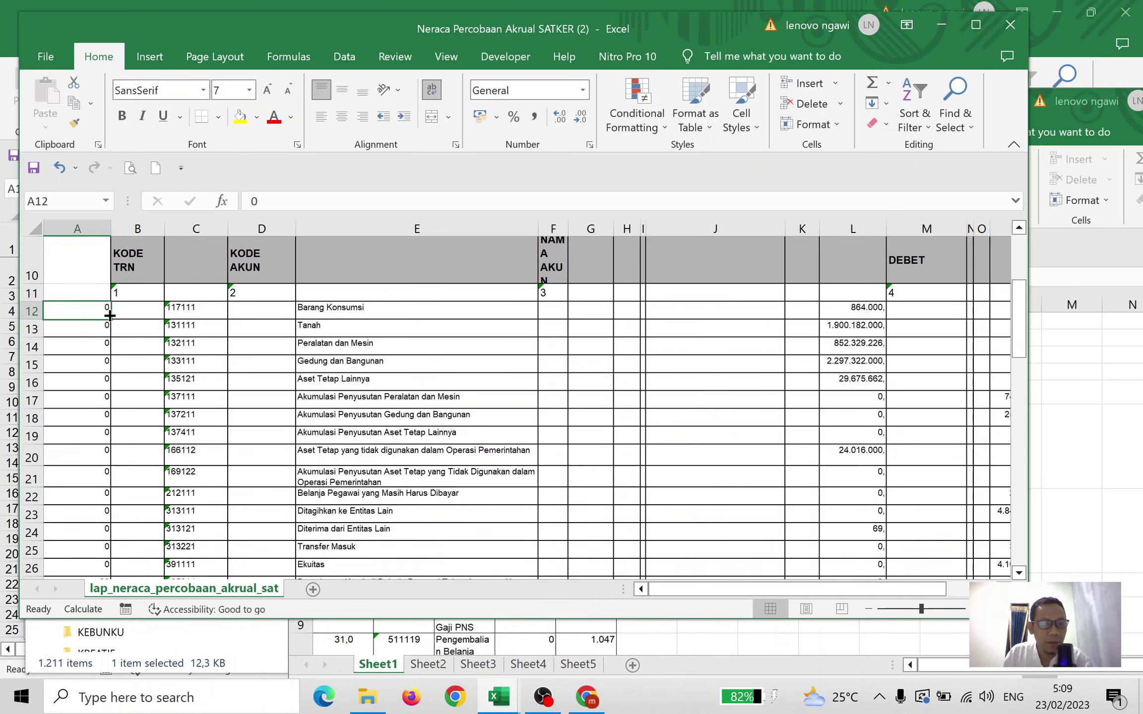
scroll(109, 322, down, 5)
scroll(106, 337, down, 6)
scroll(102, 350, down, 3)
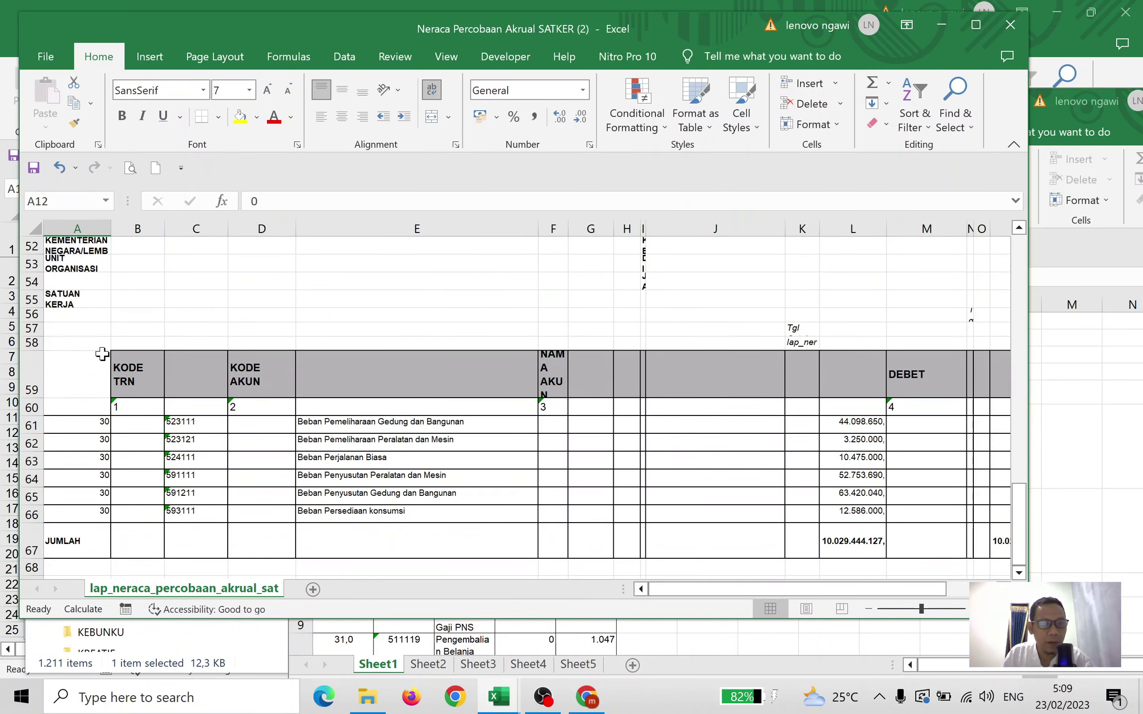
scroll(101, 353, up, 4)
scroll(149, 360, down, 2)
scroll(156, 359, down, 3)
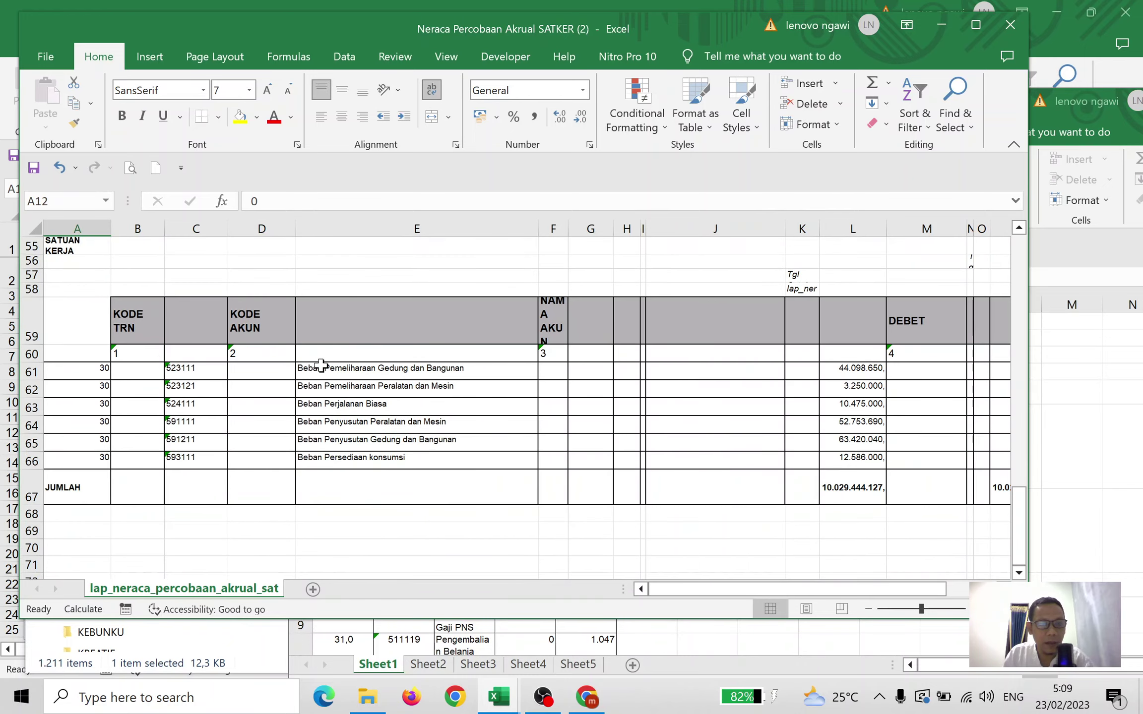
scroll(321, 365, down, 2)
scroll(321, 365, up, 4)
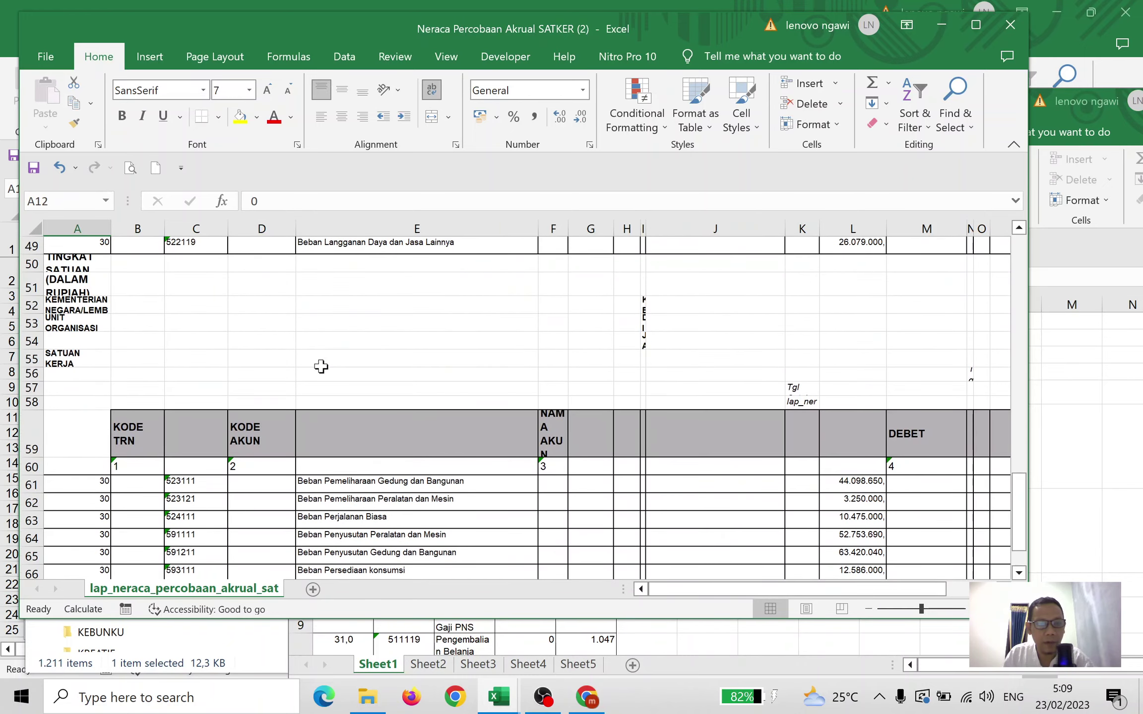
scroll(320, 365, up, 1)
scroll(321, 365, up, 1)
scroll(321, 366, up, 2)
scroll(204, 446, down, 2)
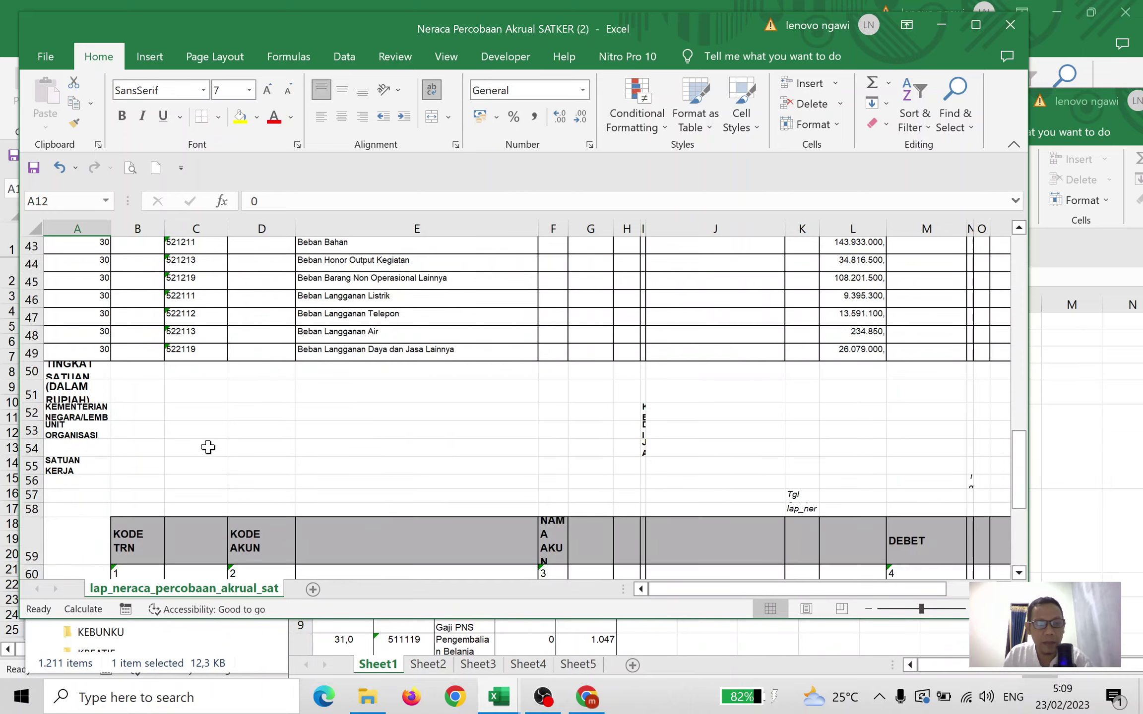
click(31, 371)
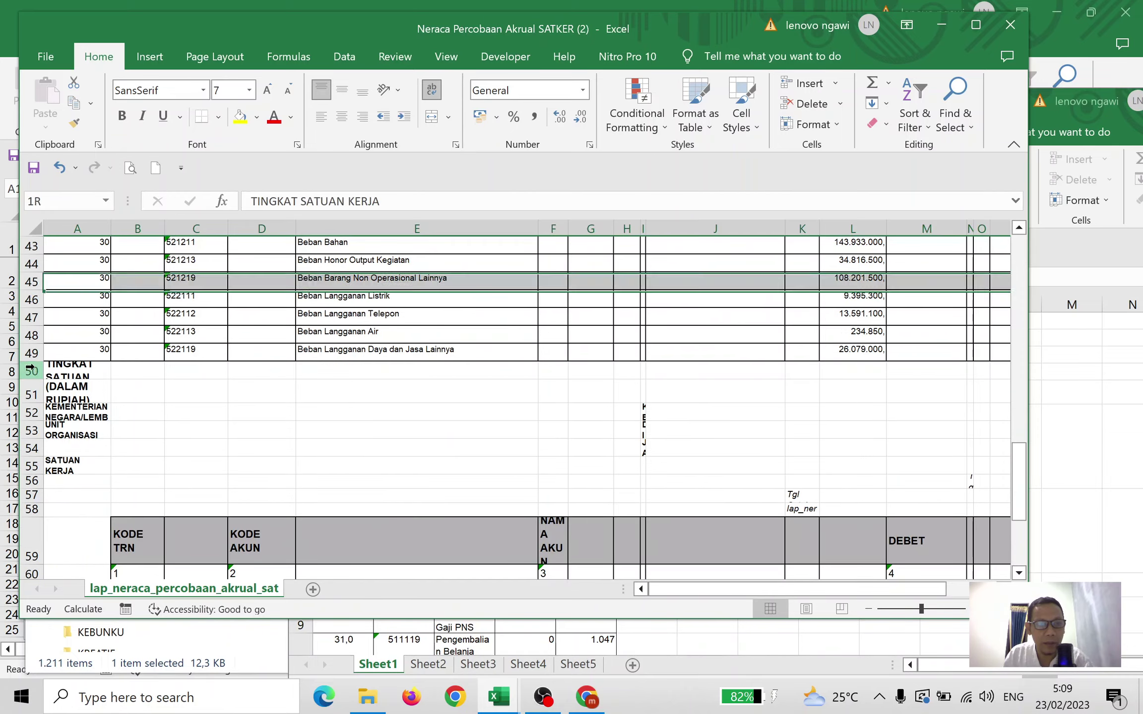
scroll(217, 405, down, 1)
scroll(218, 405, down, 2)
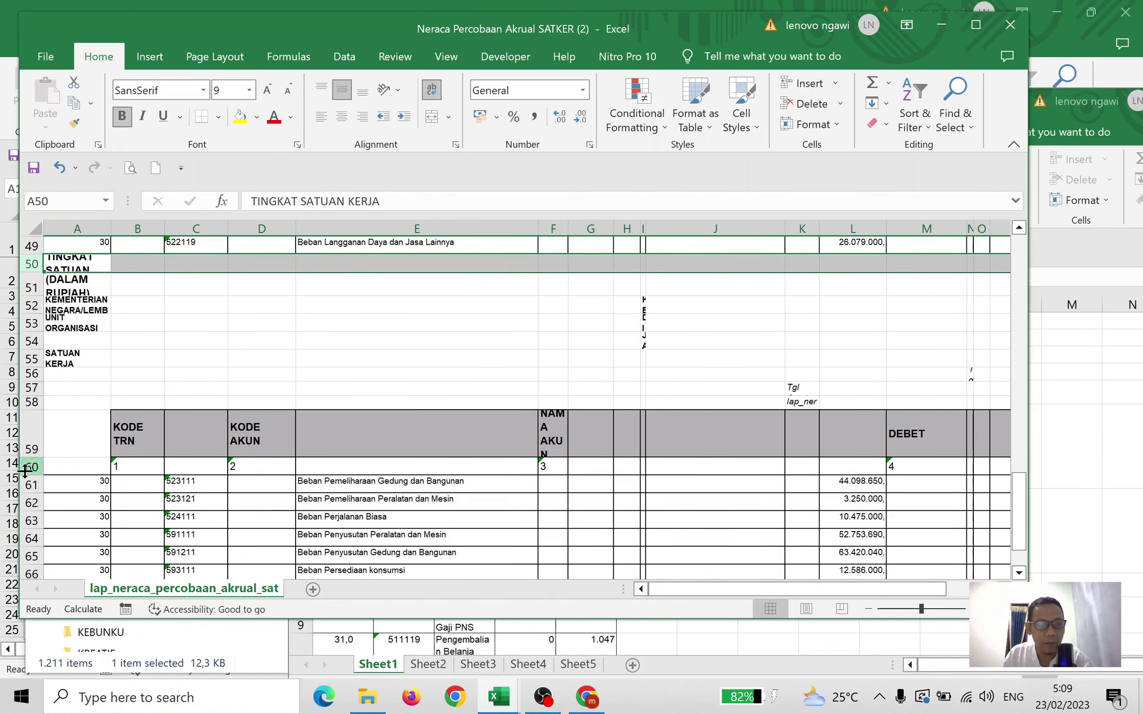
Delete the repeated page header rows 50–60.
shift+click(40, 461)
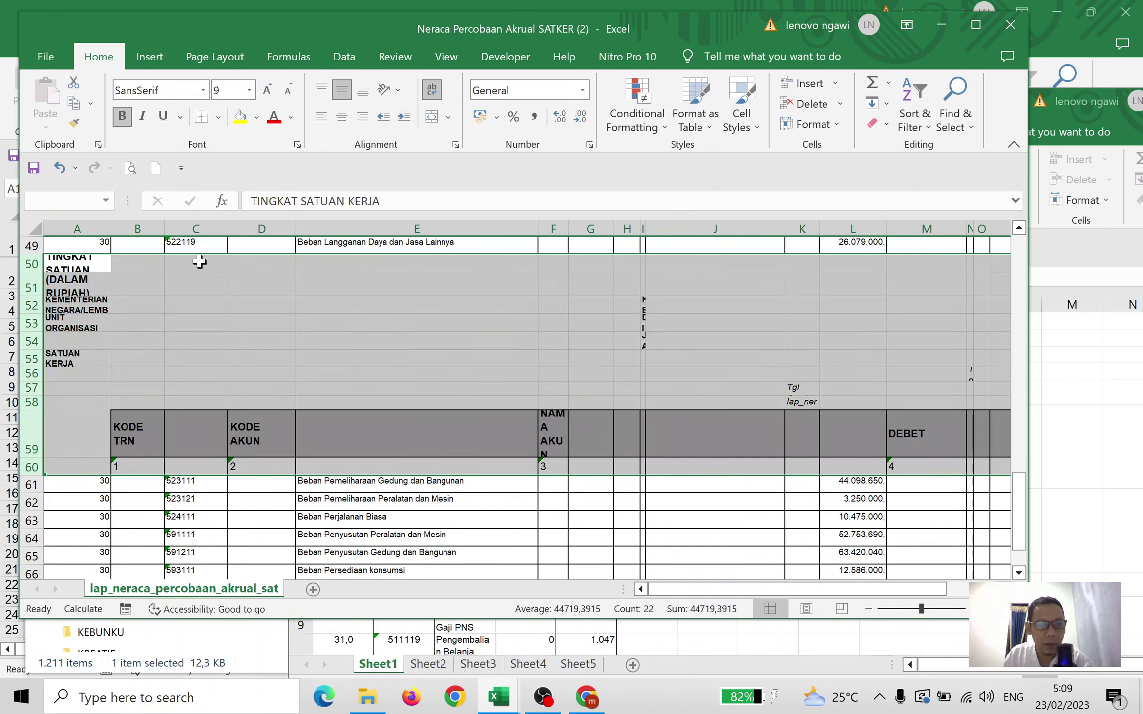
right_click(36, 323)
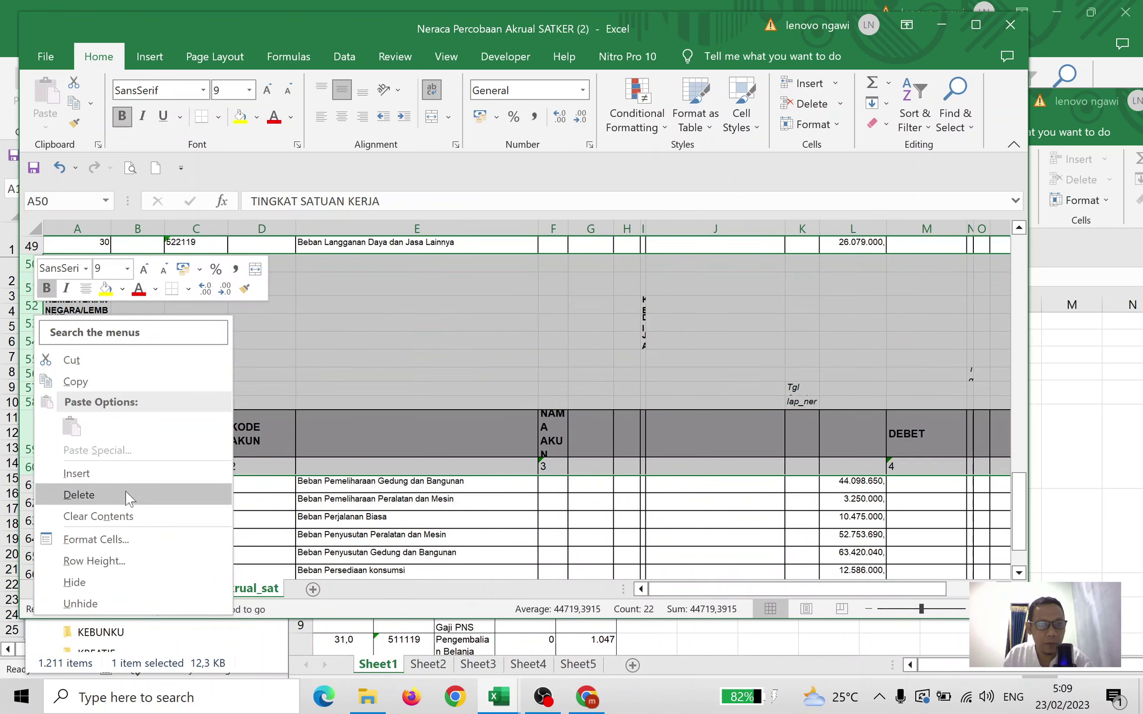
click(78, 494)
click(307, 316)
Select the account rows A12:A55 above the JUMLAH total.
scroll(239, 318, up, 3)
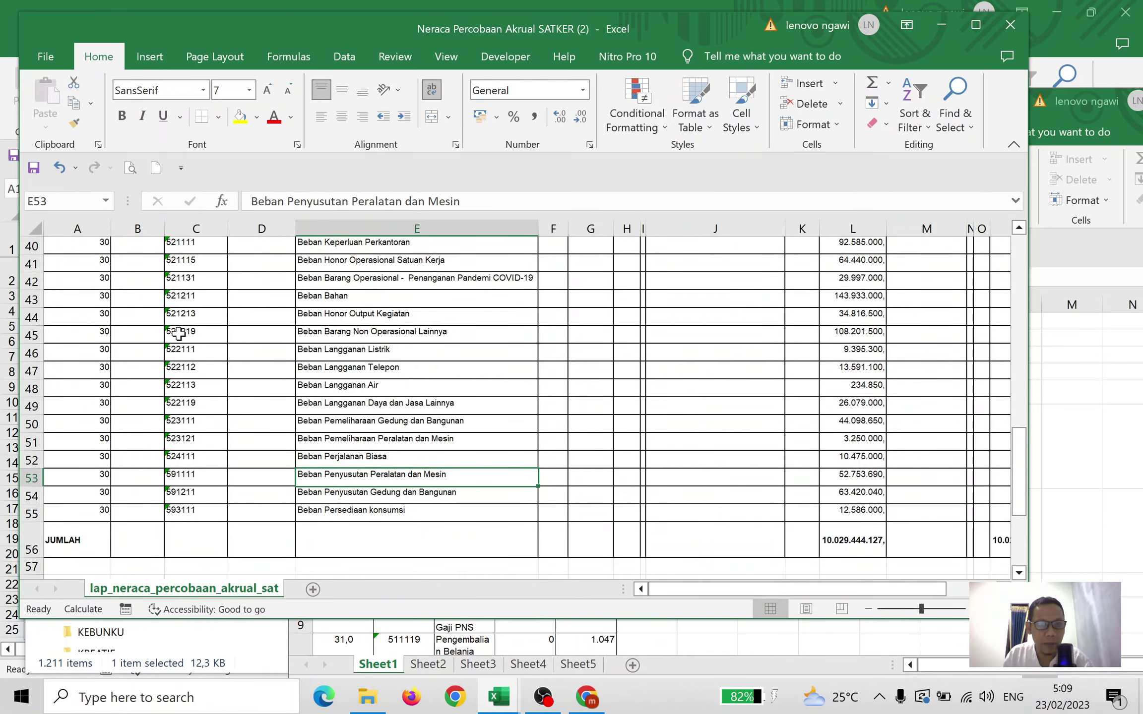
scroll(195, 314, up, 5)
scroll(198, 312, up, 4)
scroll(149, 268, up, 4)
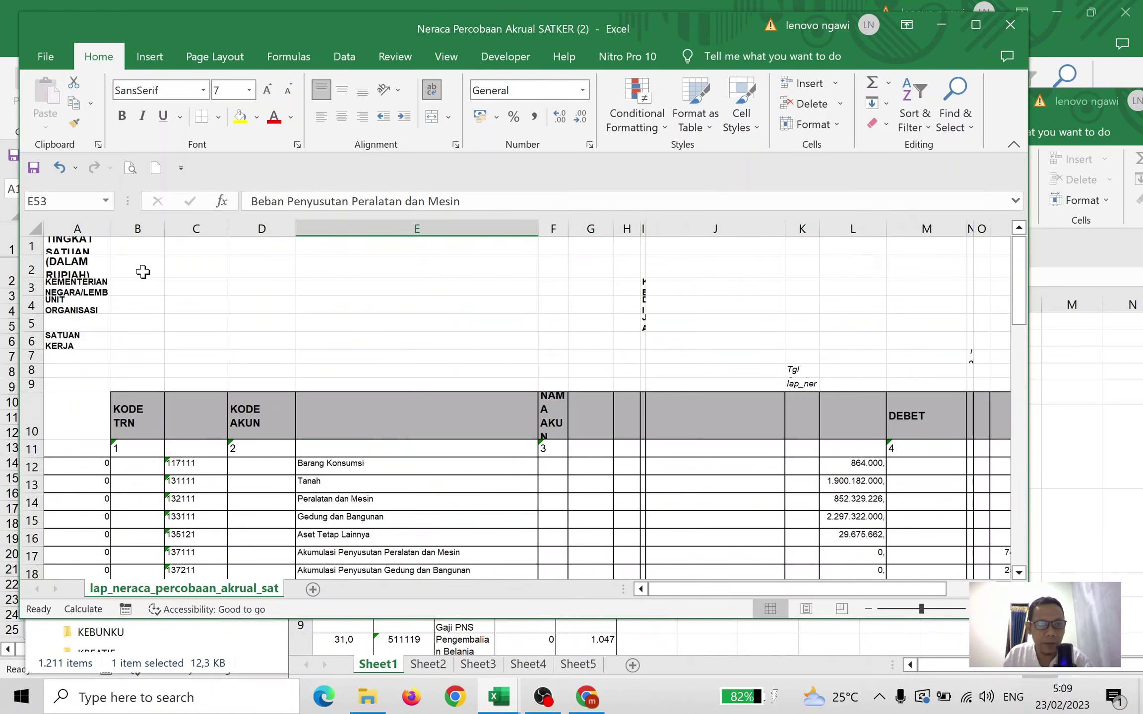
click(93, 465)
scroll(224, 439, down, 8)
scroll(214, 436, down, 5)
scroll(214, 436, down, 2)
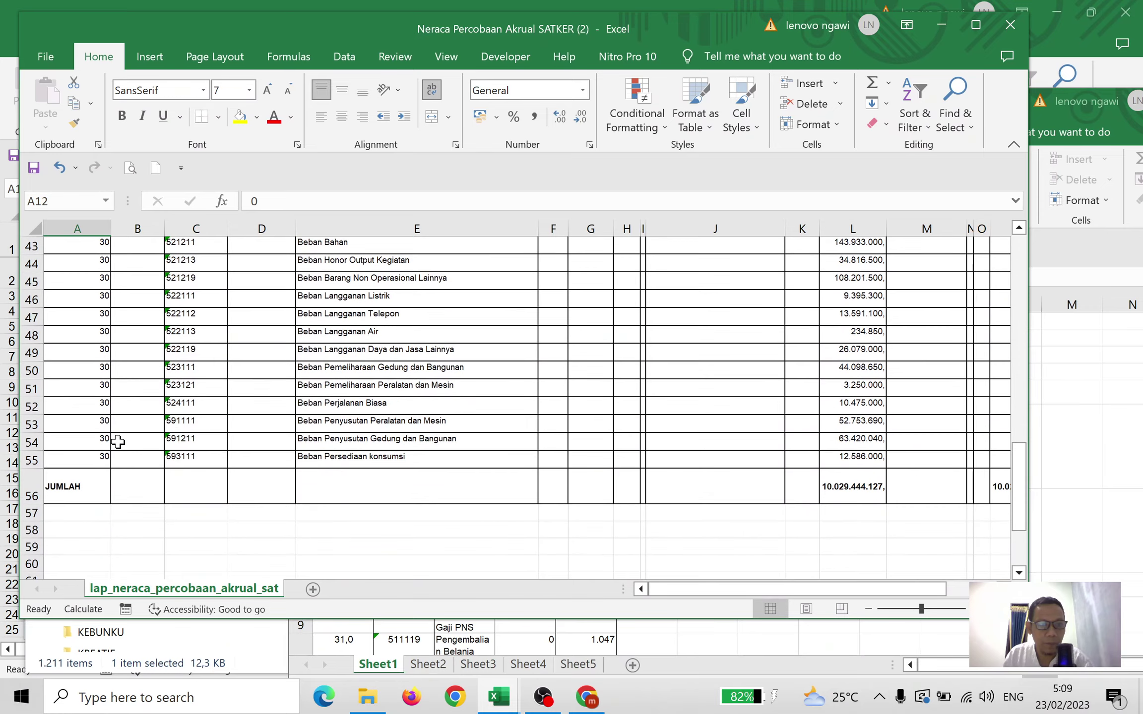
click(87, 456)
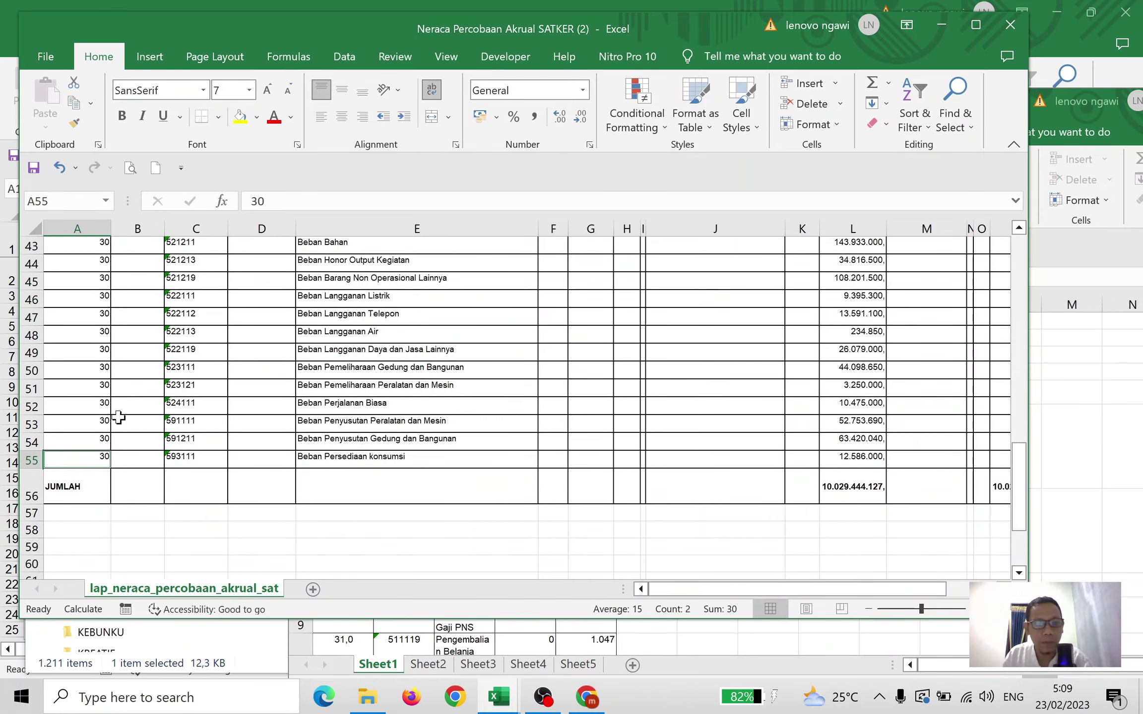
scroll(148, 377, up, 8)
scroll(152, 367, up, 3)
scroll(151, 362, up, 1)
shift+click(106, 356)
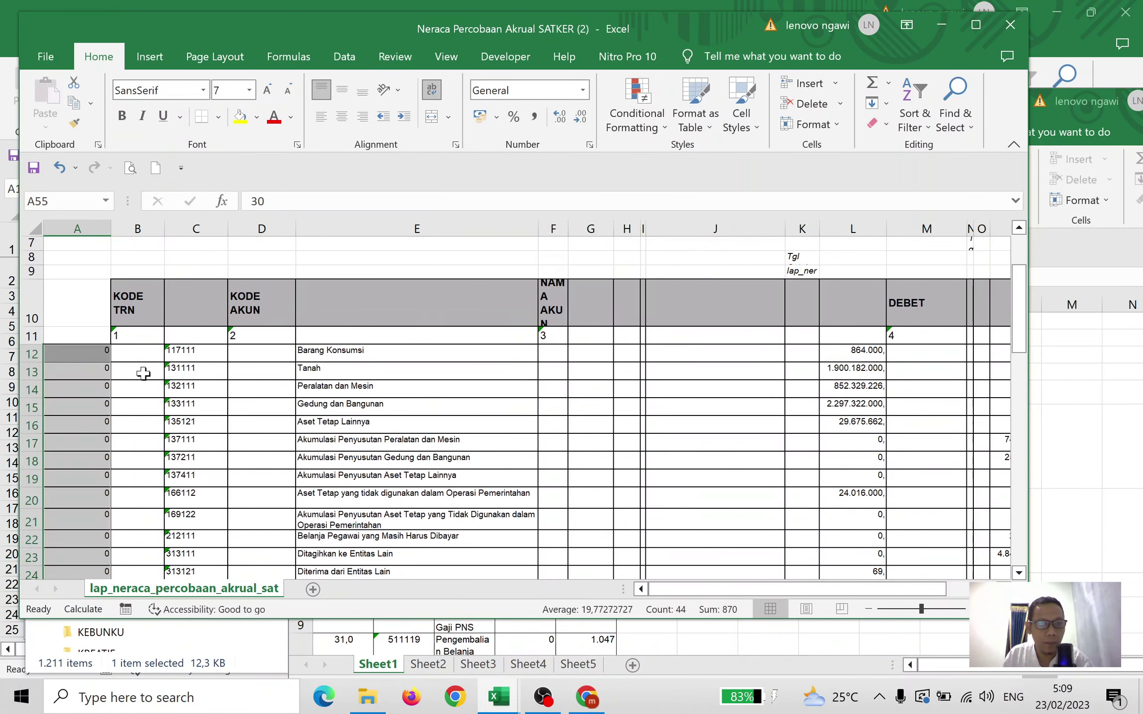
click(776, 669)
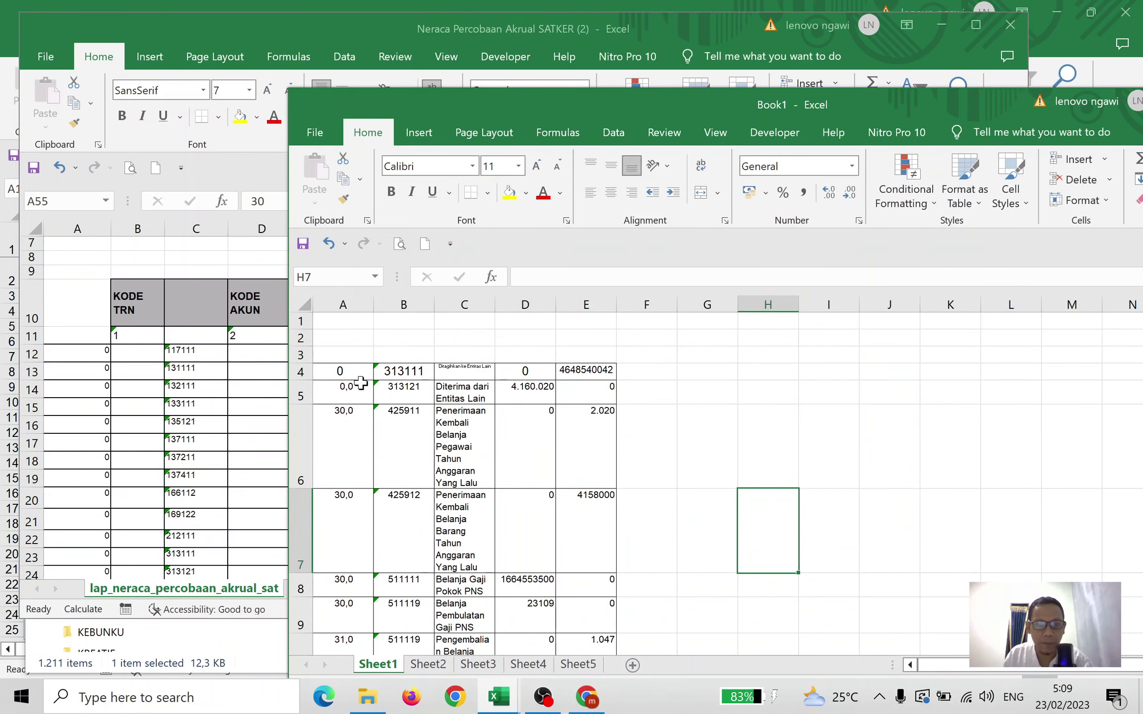
click(346, 369)
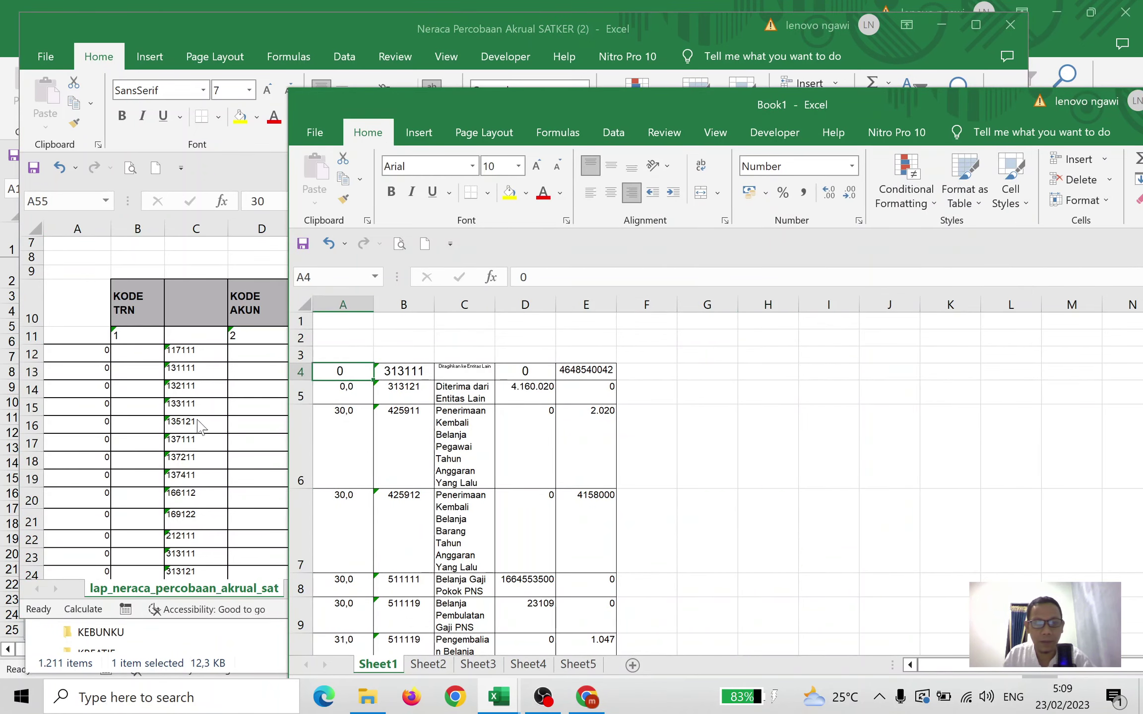
click(193, 353)
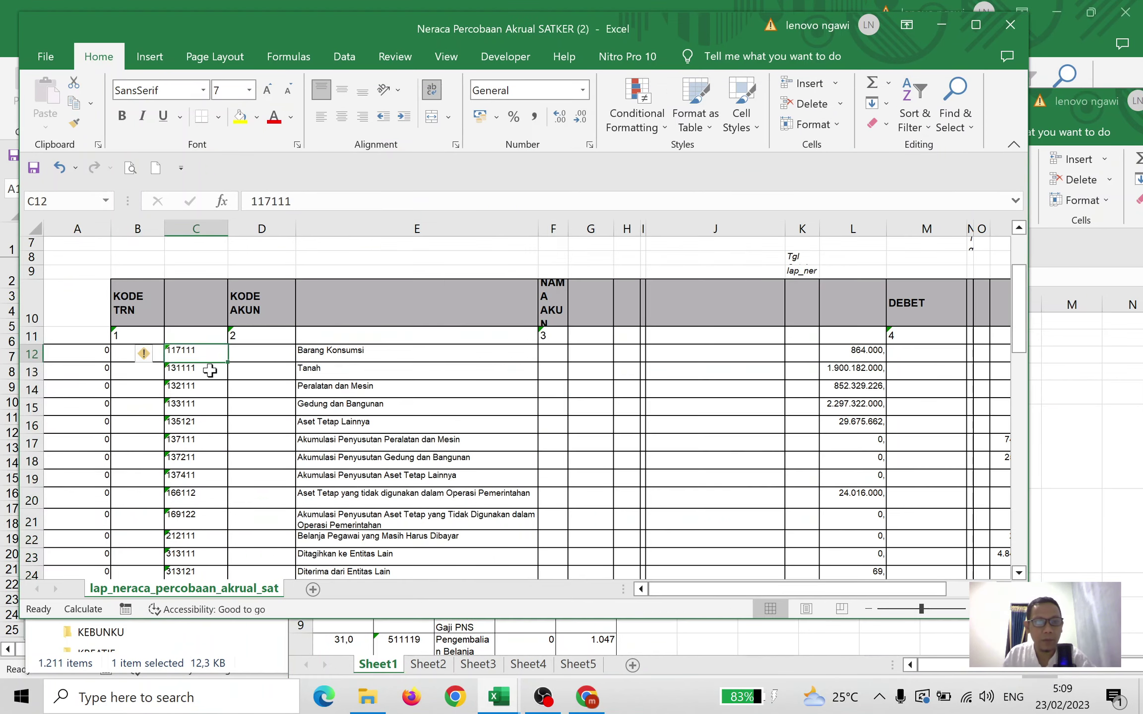
scroll(210, 370, down, 12)
key(ctrl+shift+Down)
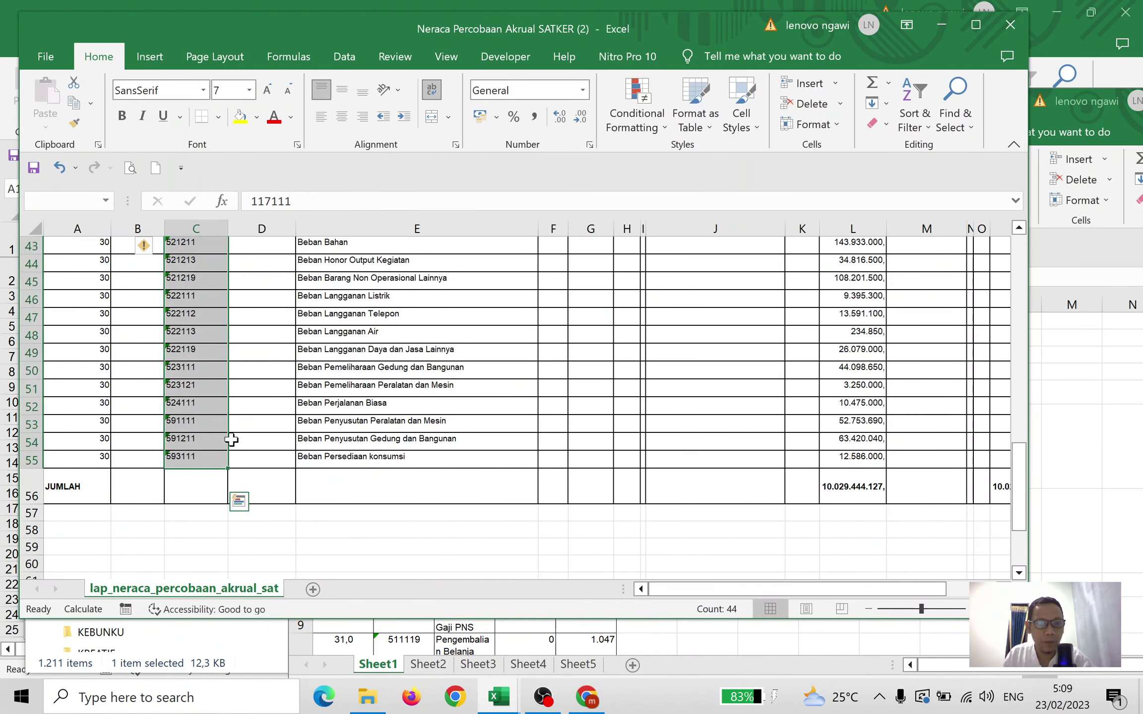
scroll(286, 401, up, 6)
scroll(287, 401, up, 5)
scroll(286, 401, up, 4)
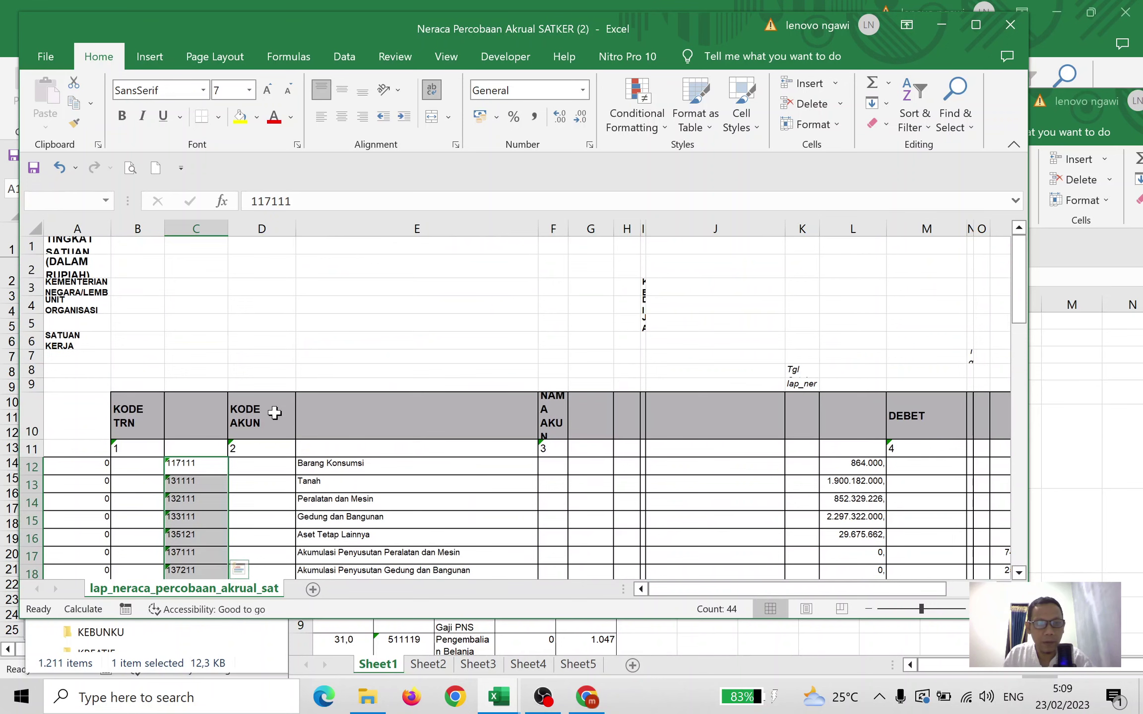
click(436, 673)
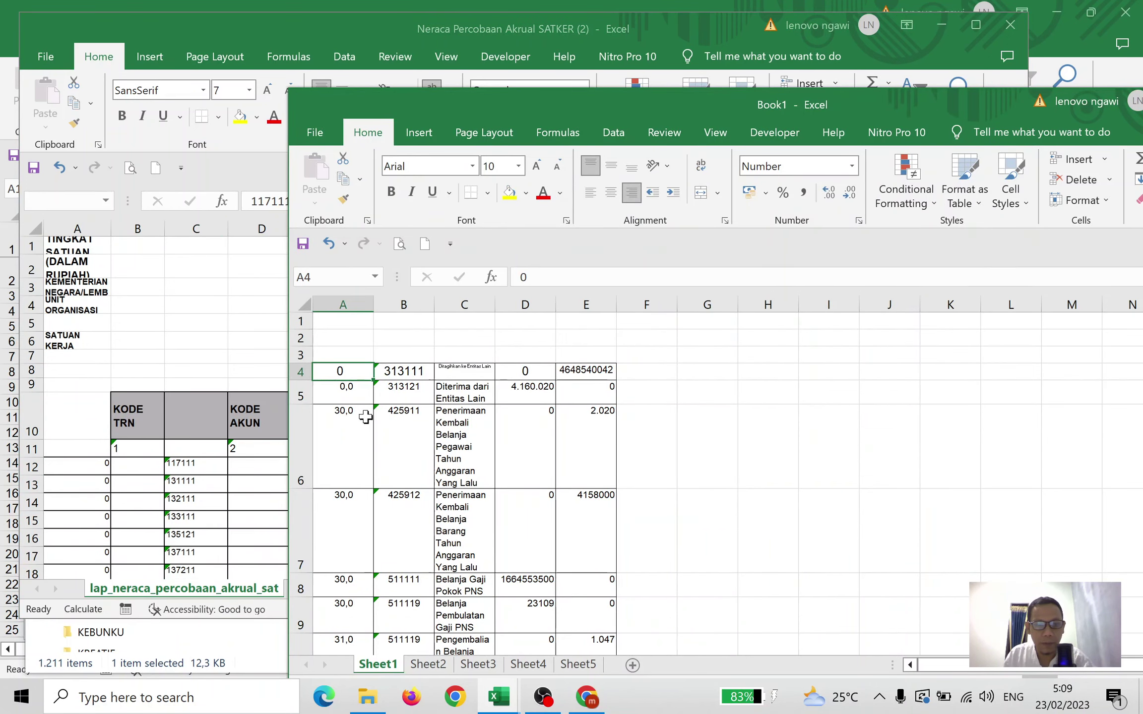
click(397, 371)
click(175, 467)
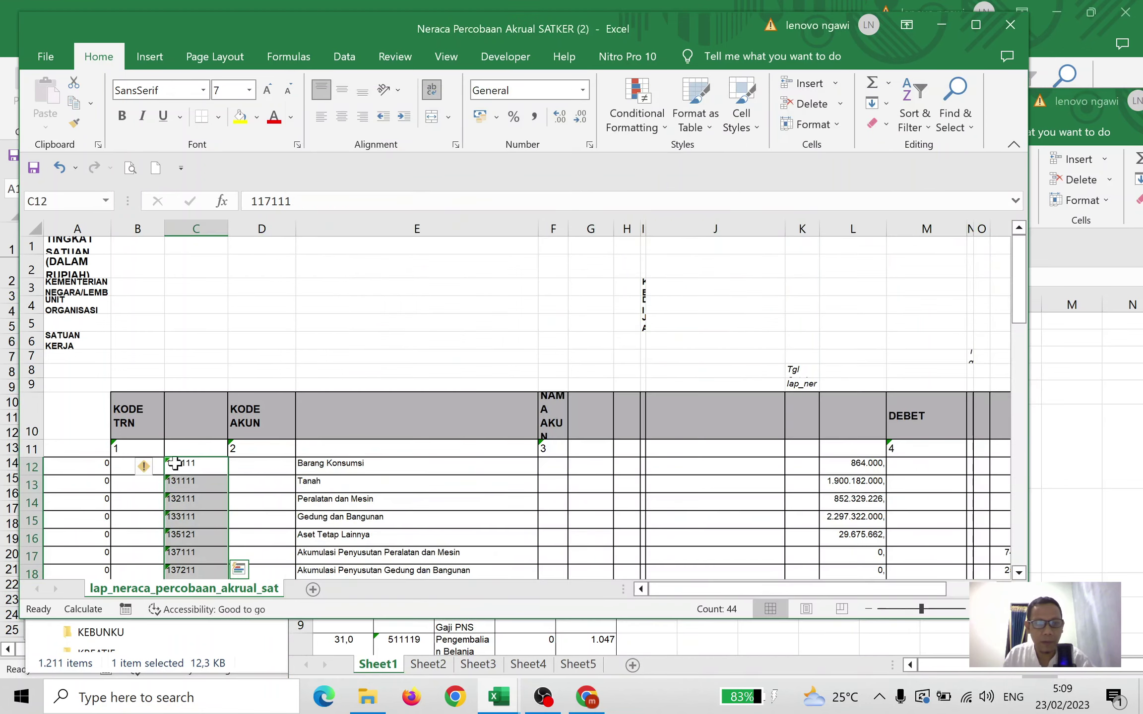
click(359, 470)
scroll(359, 514, down, 4)
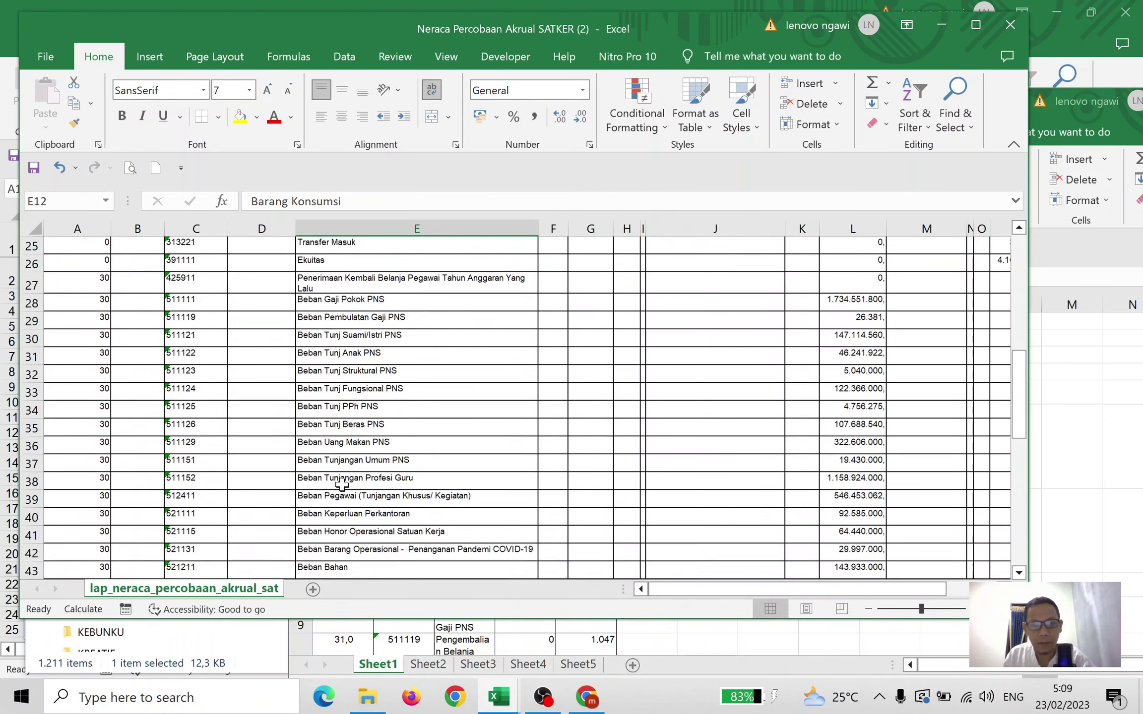
scroll(358, 496, down, 6)
scroll(344, 487, down, 1)
shift+click(342, 453)
scroll(342, 452, up, 4)
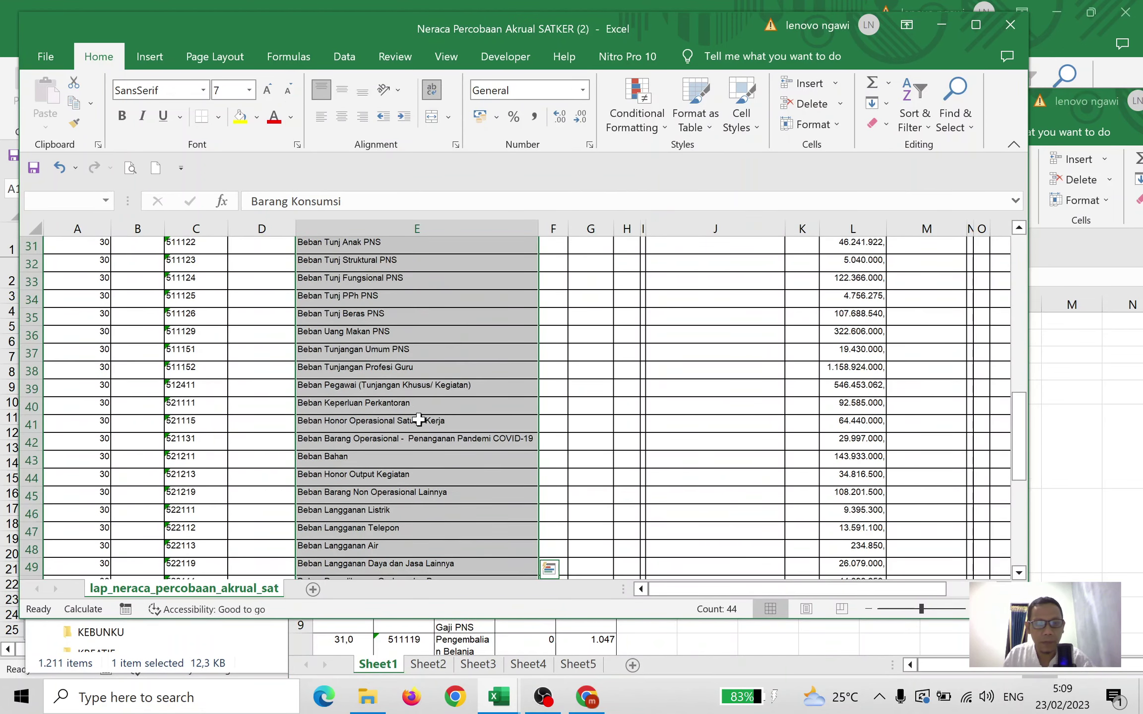
scroll(419, 418, up, 7)
scroll(419, 418, up, 3)
key(ctrl+c)
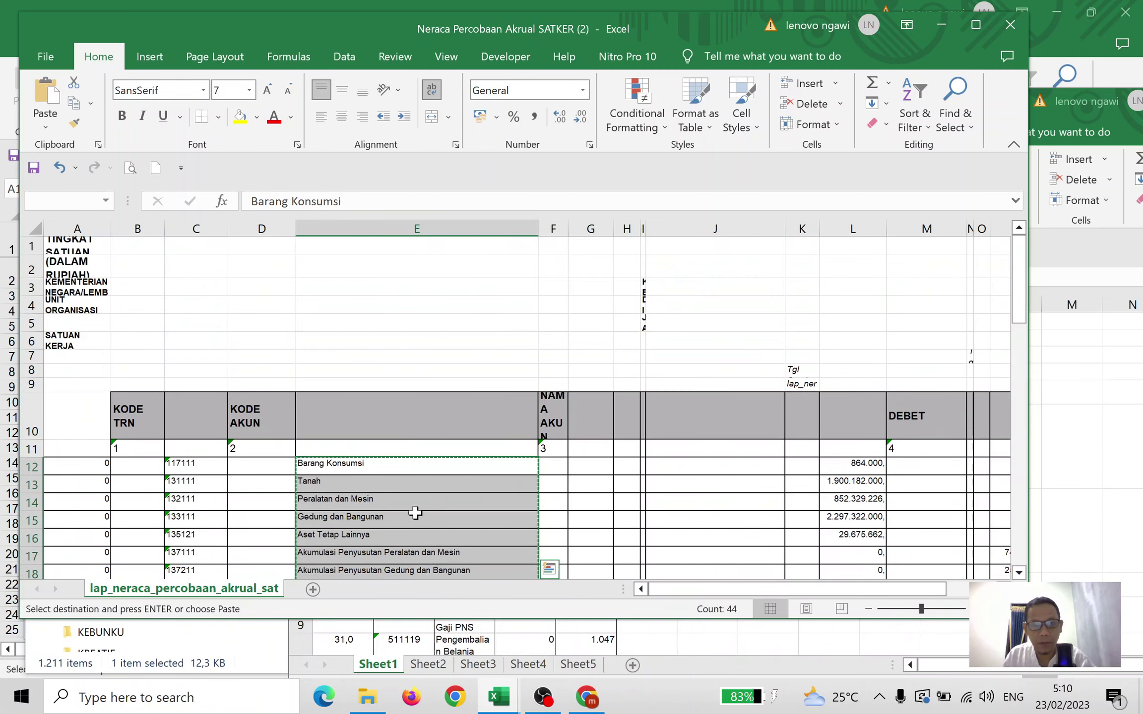
click(434, 669)
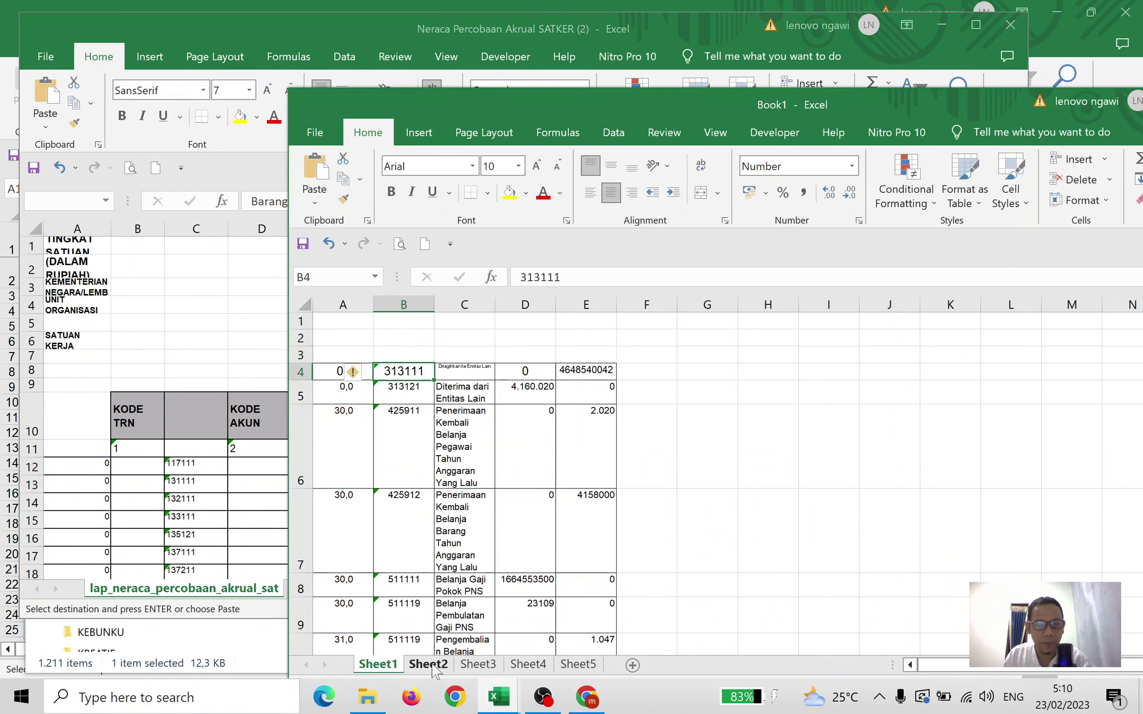
click(471, 394)
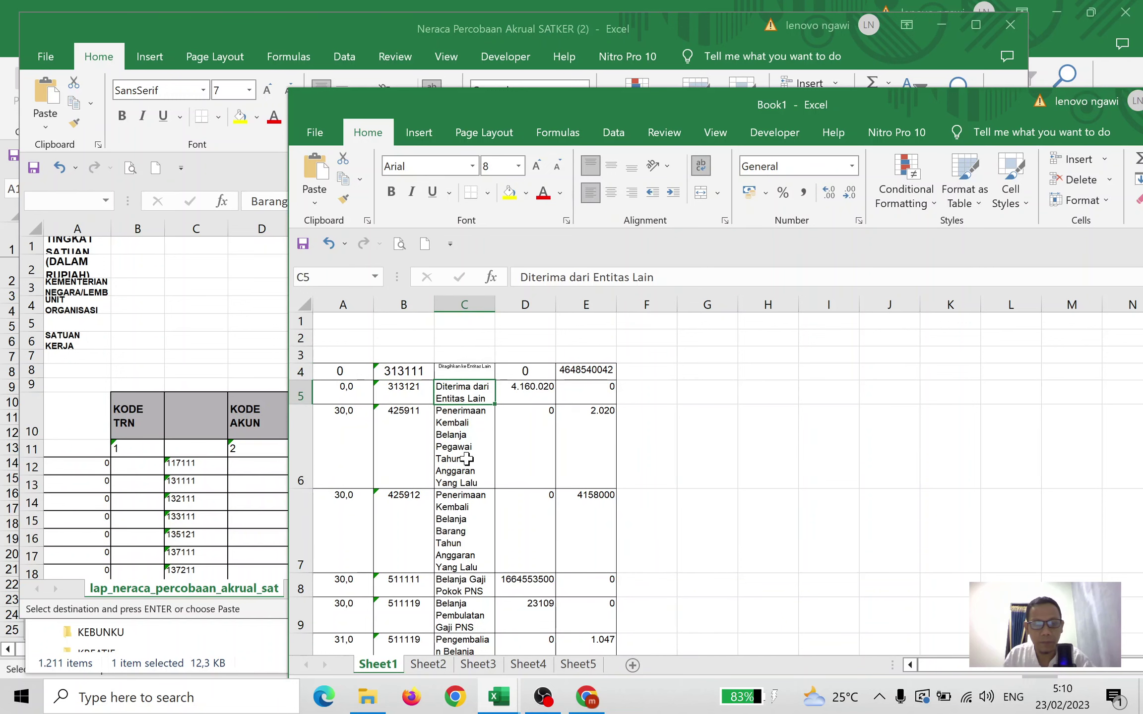
key(alt+Tab)
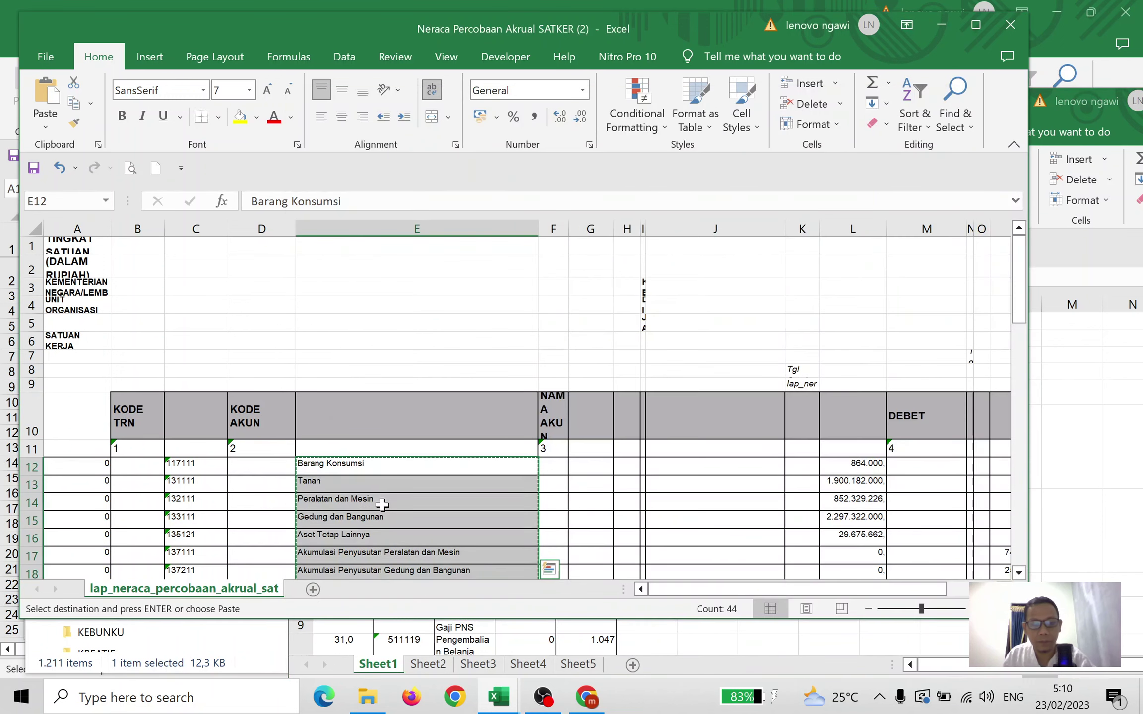
key(Escape)
click(861, 462)
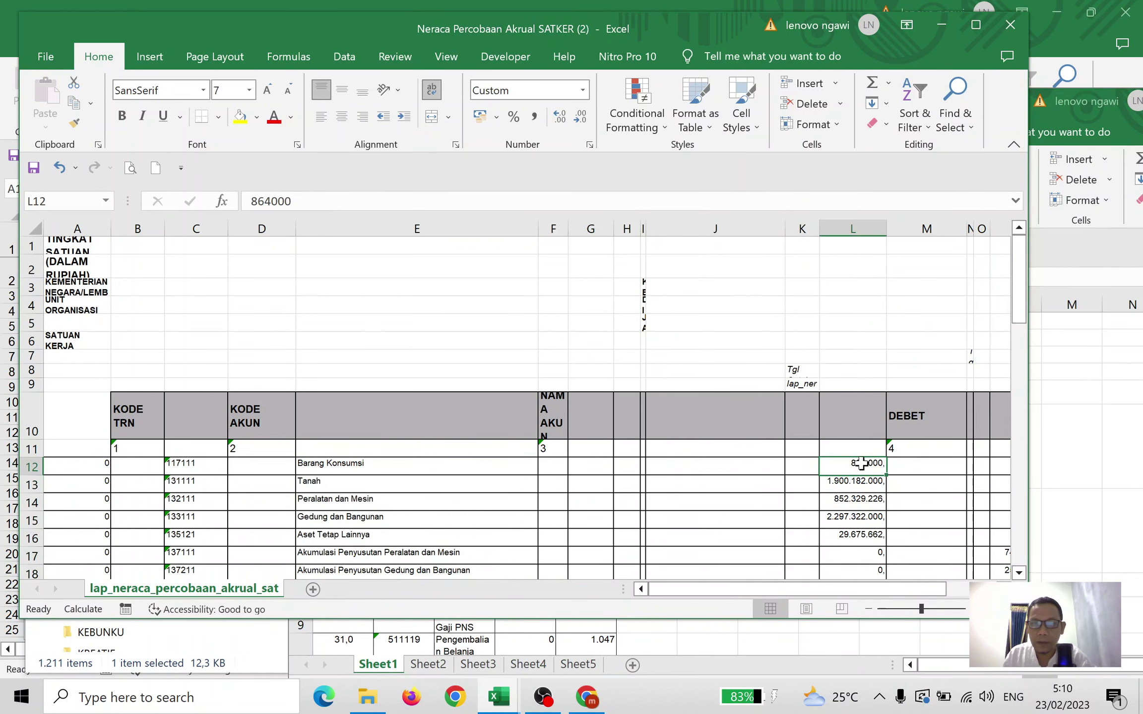
scroll(860, 462, down, 3)
scroll(858, 457, down, 3)
scroll(853, 446, down, 5)
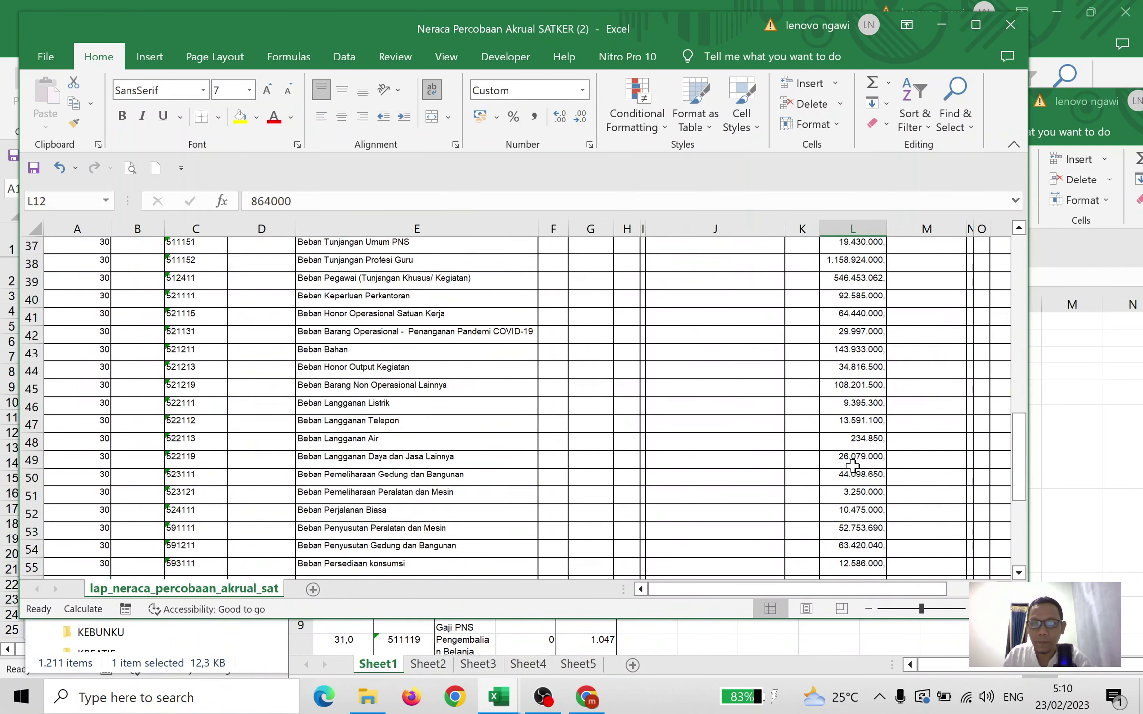
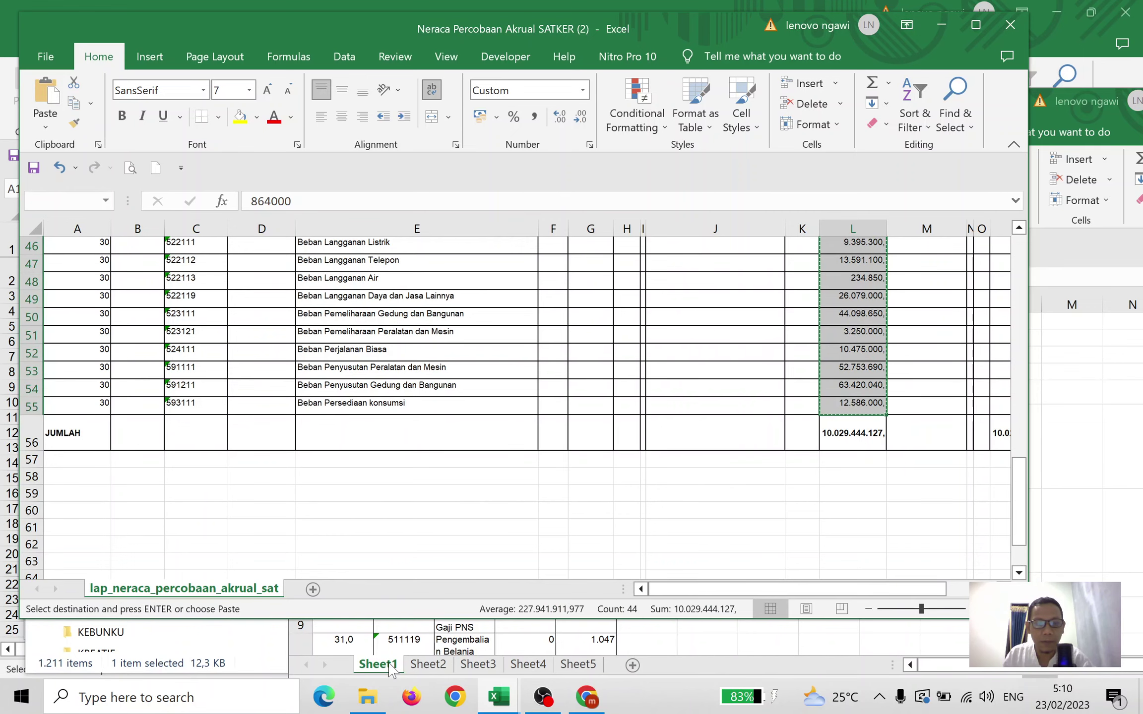
Check the values pasted into Book1 cells D5 and D4.
click(393, 670)
click(540, 400)
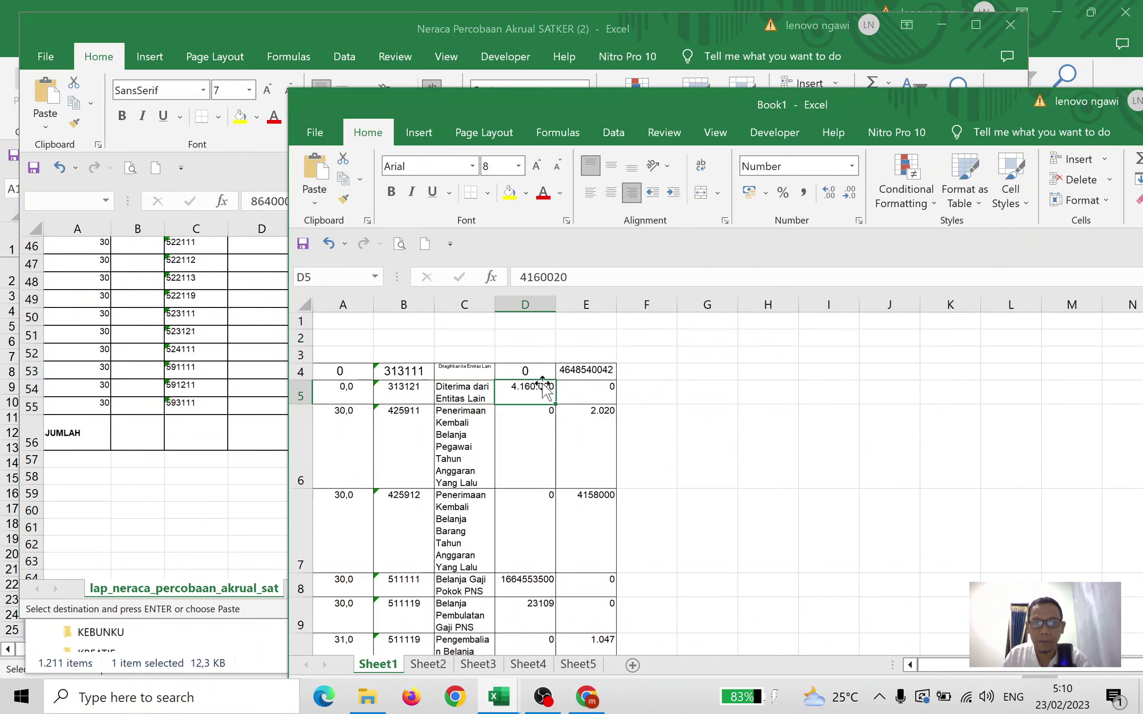
click(533, 371)
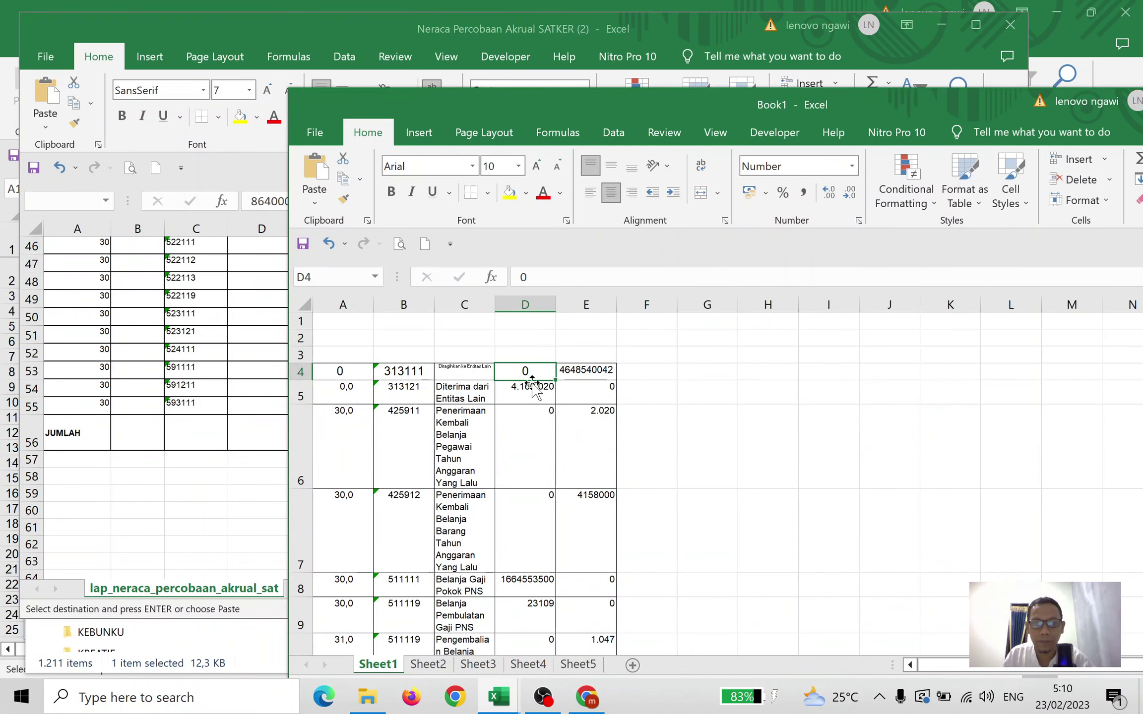
Return to the SATKER trial balance workbook and scroll back to its top rows.
click(262, 437)
scroll(942, 394, up, 8)
scroll(889, 392, up, 7)
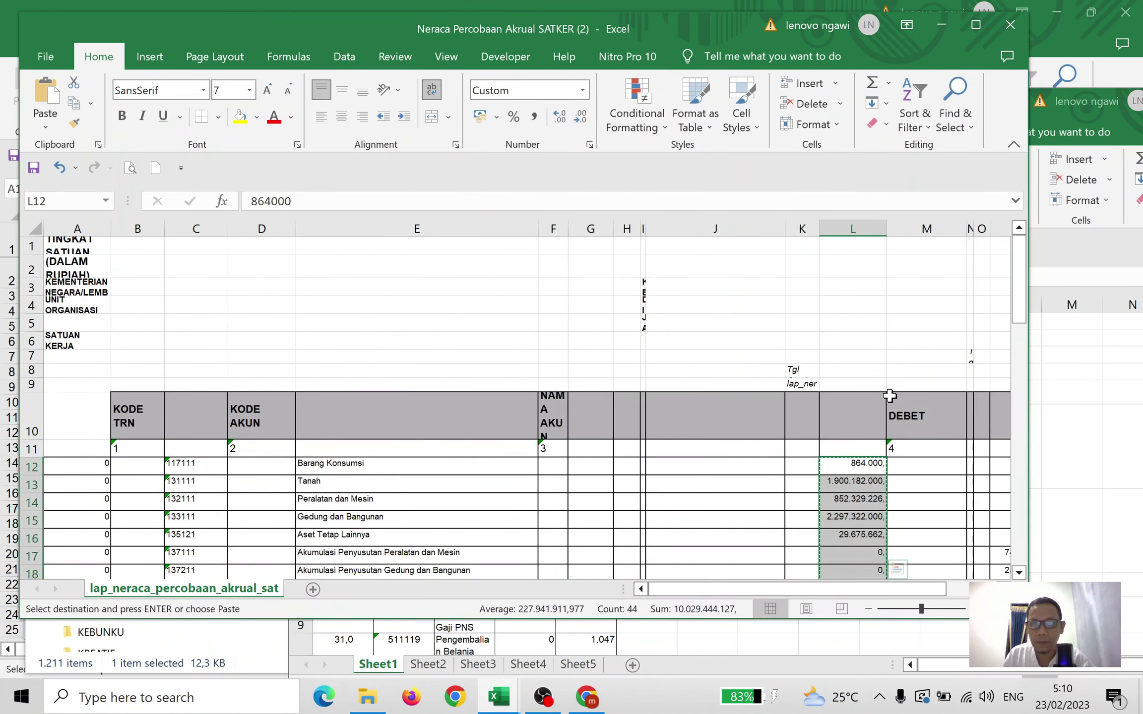
scroll(843, 411, down, 1)
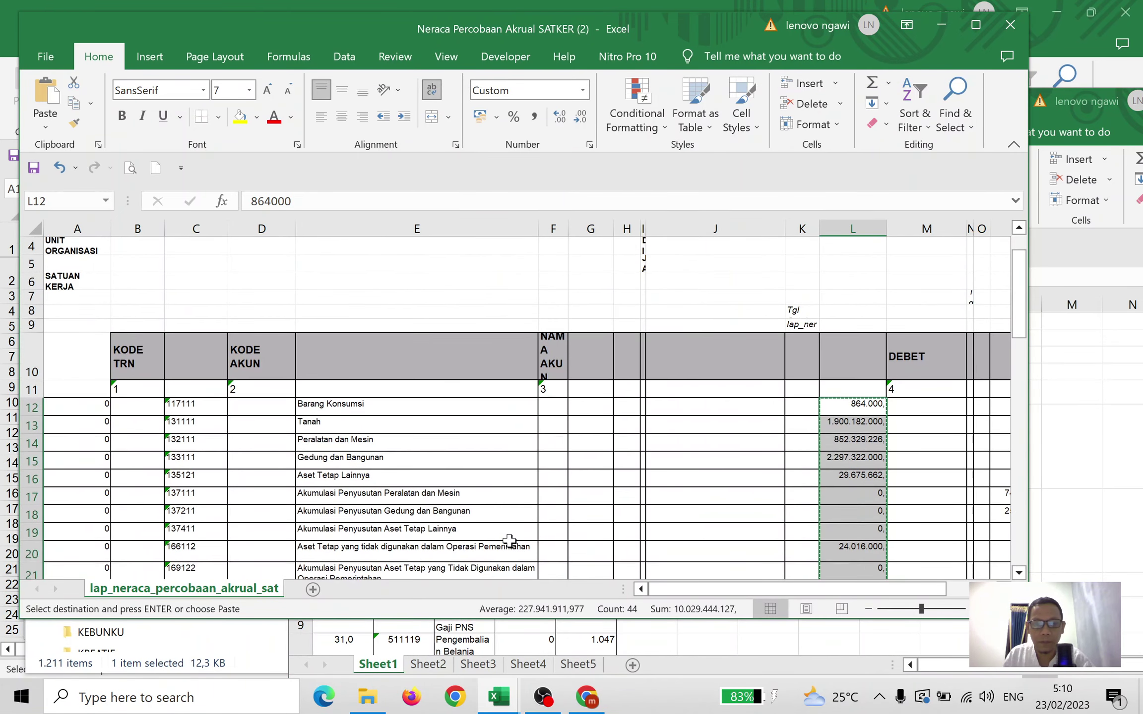
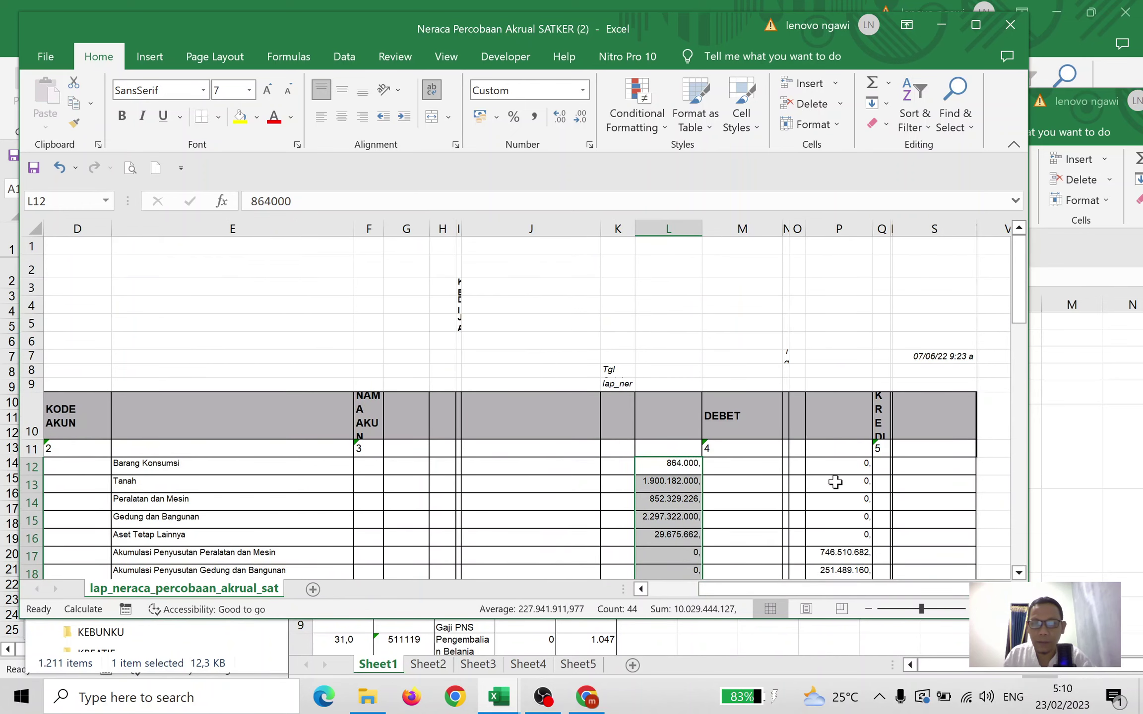
Copy the kredit amounts in column P of the Neraca Percobaan Akrual sheet.
click(838, 469)
scroll(840, 461, down, 7)
scroll(840, 456, down, 6)
scroll(840, 451, down, 3)
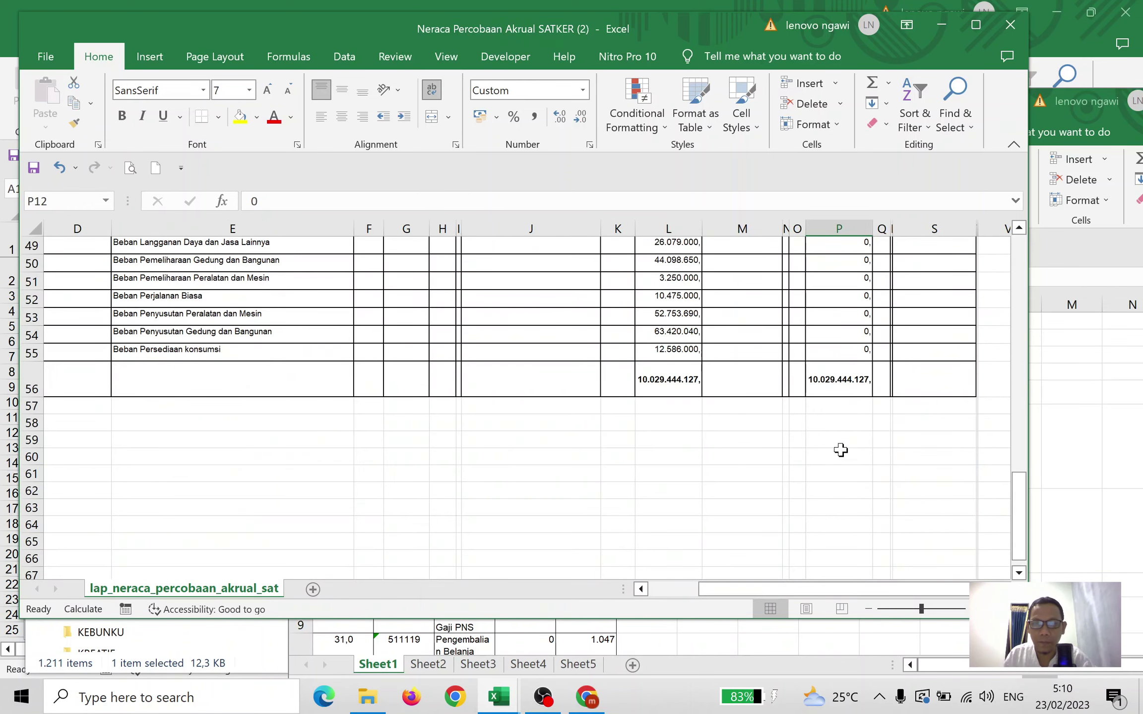
shift+click(843, 347)
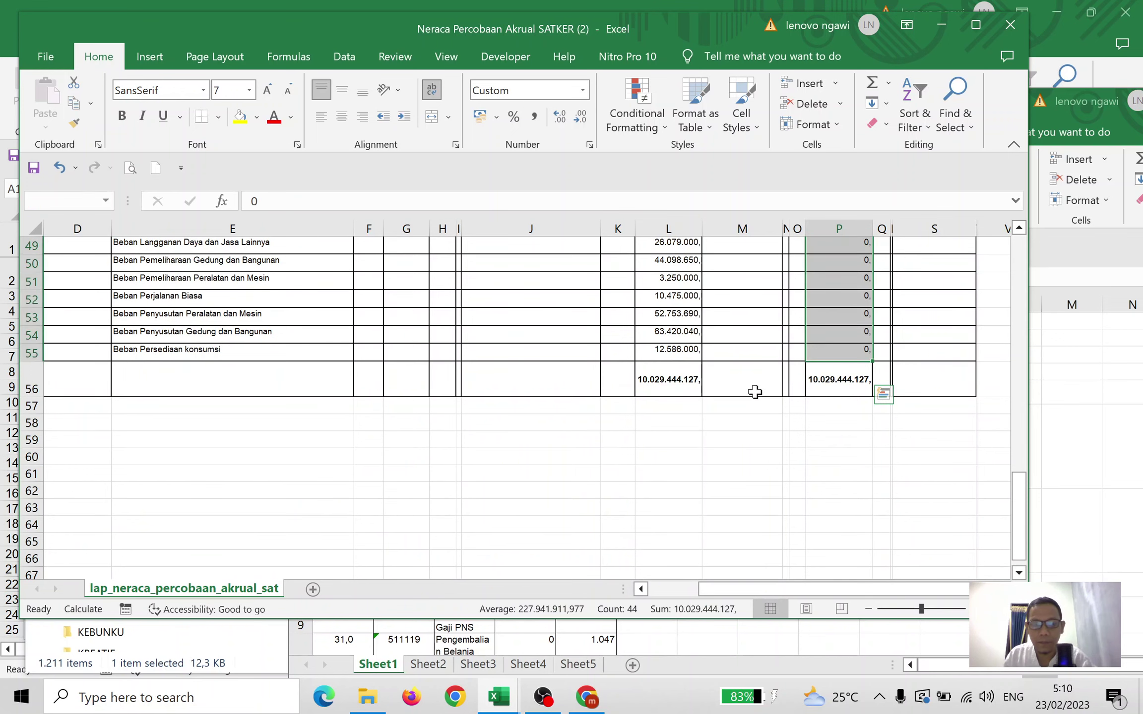
key(ctrl+c)
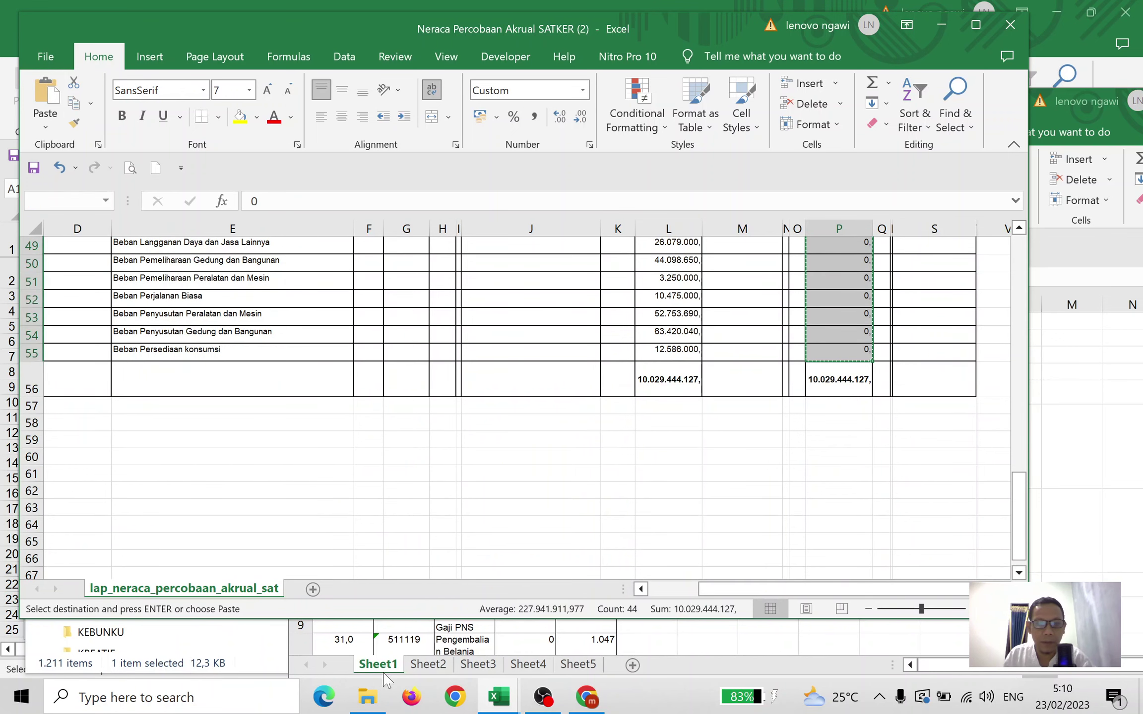
click(379, 665)
click(126, 431)
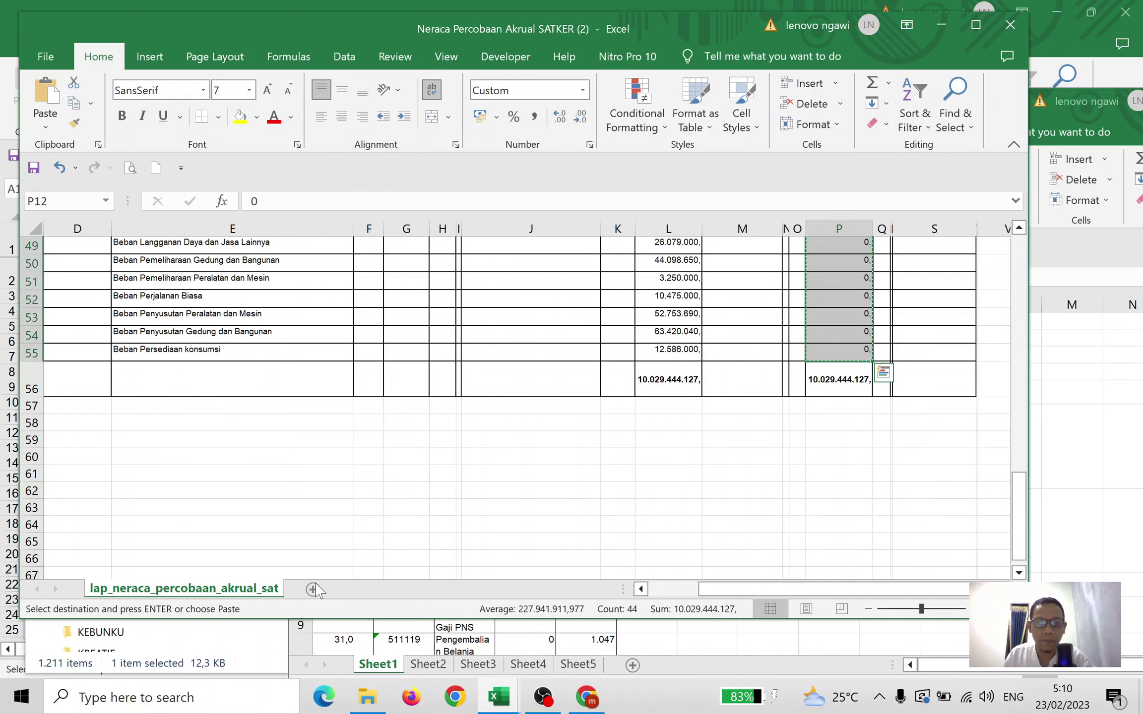
click(395, 663)
click(598, 375)
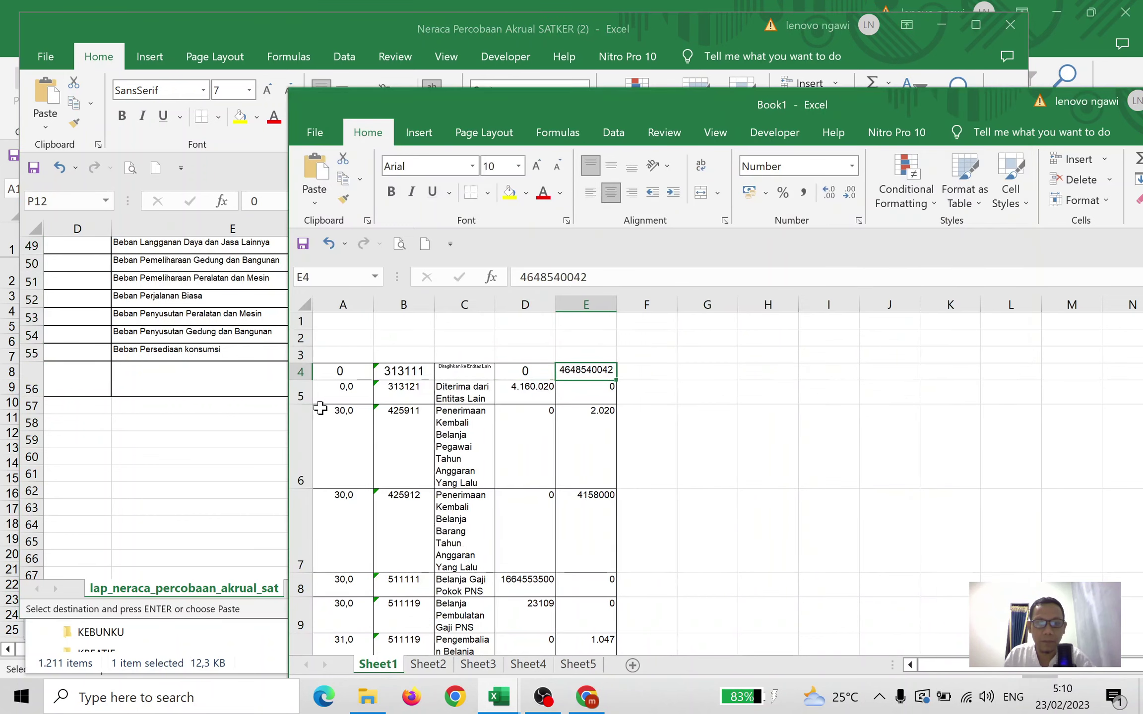
click(180, 429)
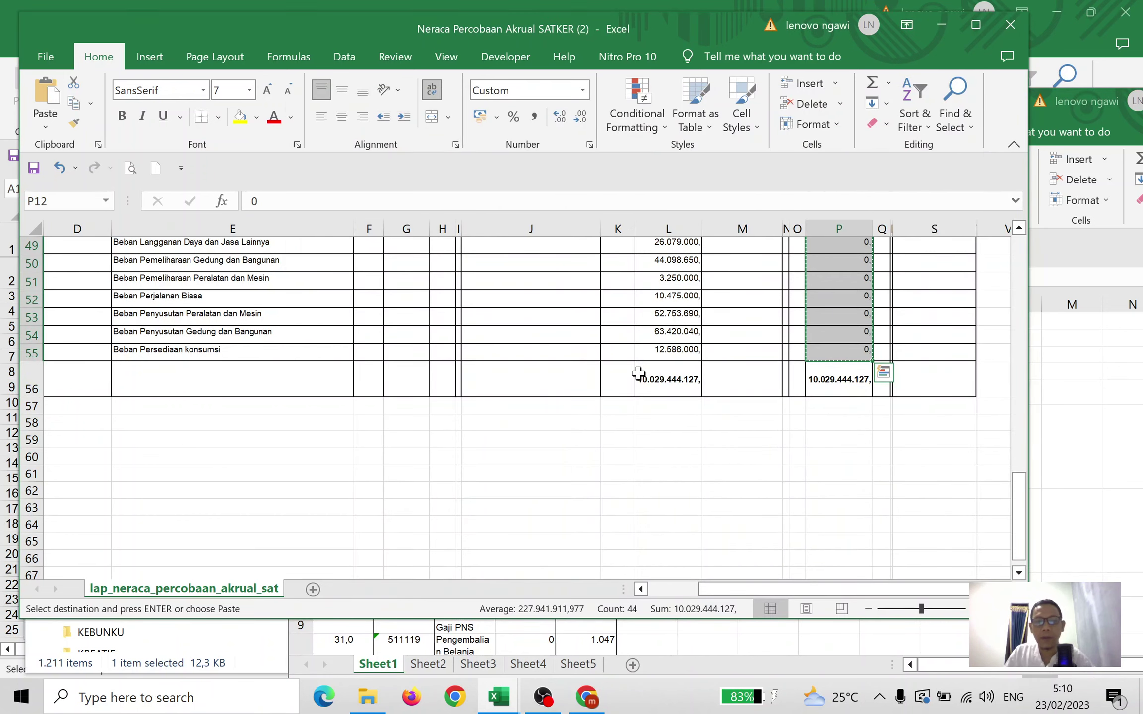
key(Escape)
scroll(630, 373, up, 15)
scroll(627, 392, up, 1)
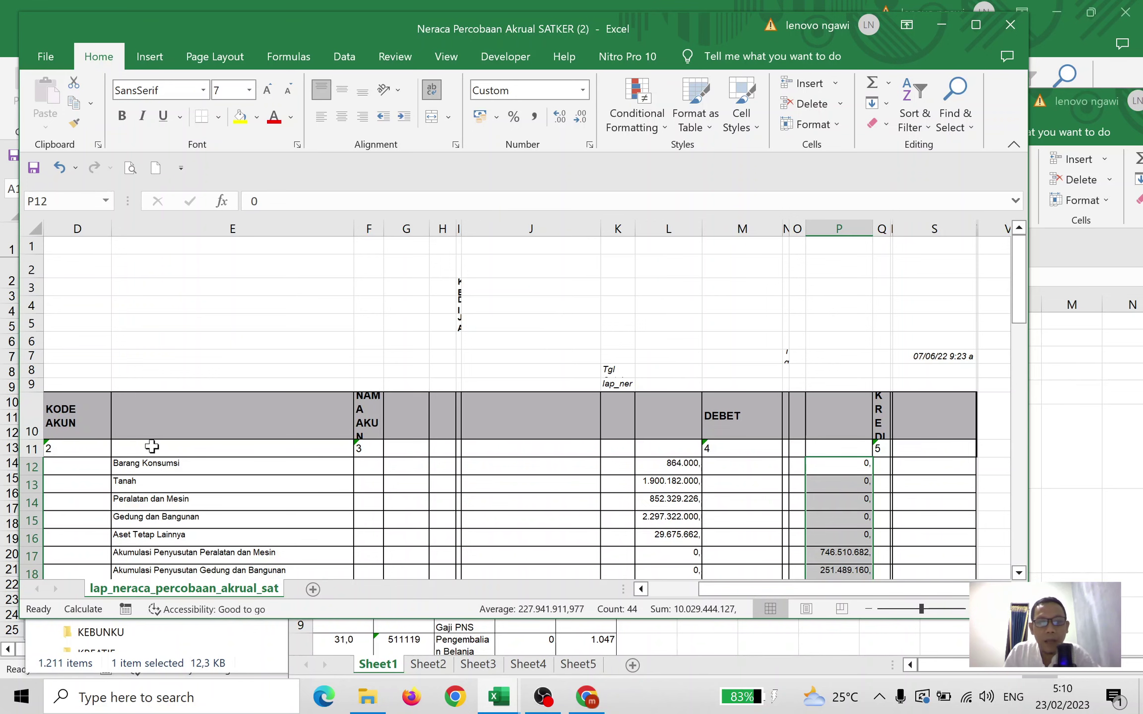
Select Book1's data rows 4–9 and review Sheets 1 through 5, ending on Sheet1.
click(1091, 410)
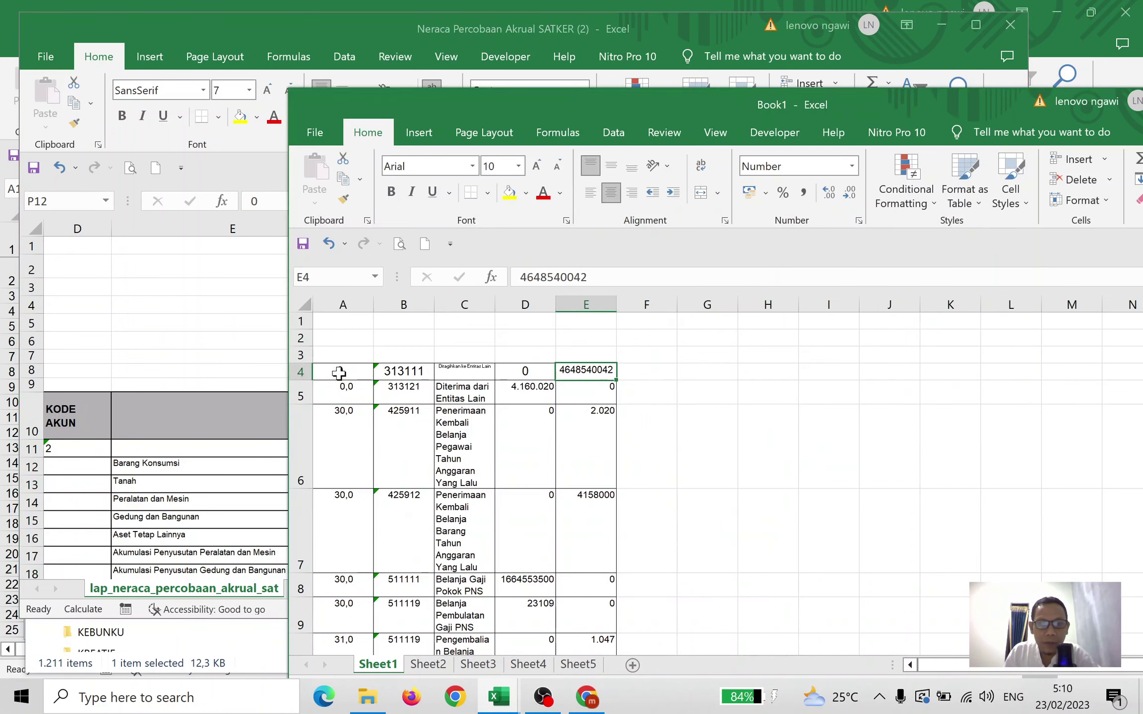
drag(339, 373, 590, 617)
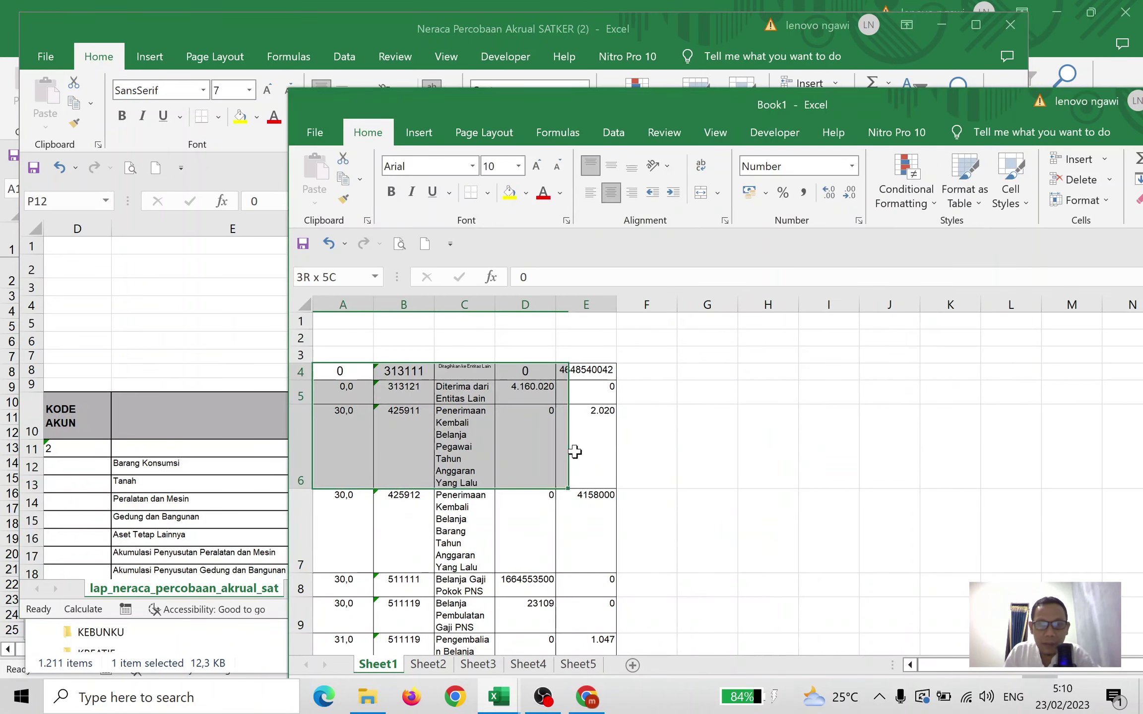
click(771, 644)
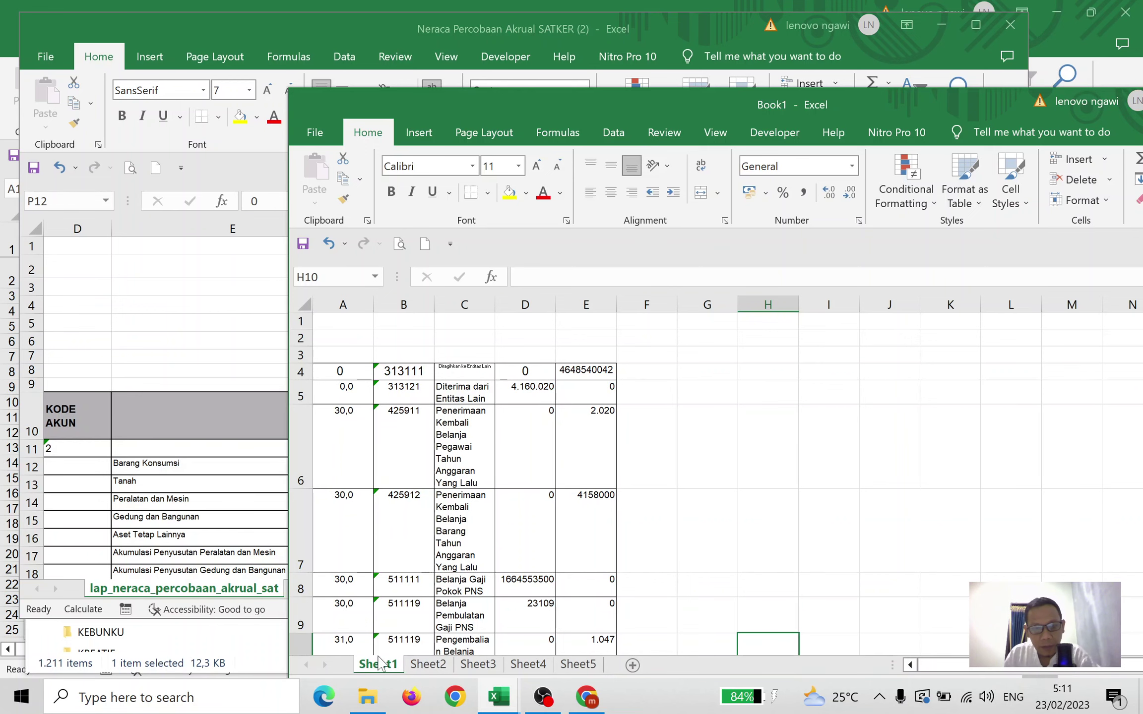
click(428, 664)
click(478, 664)
click(529, 664)
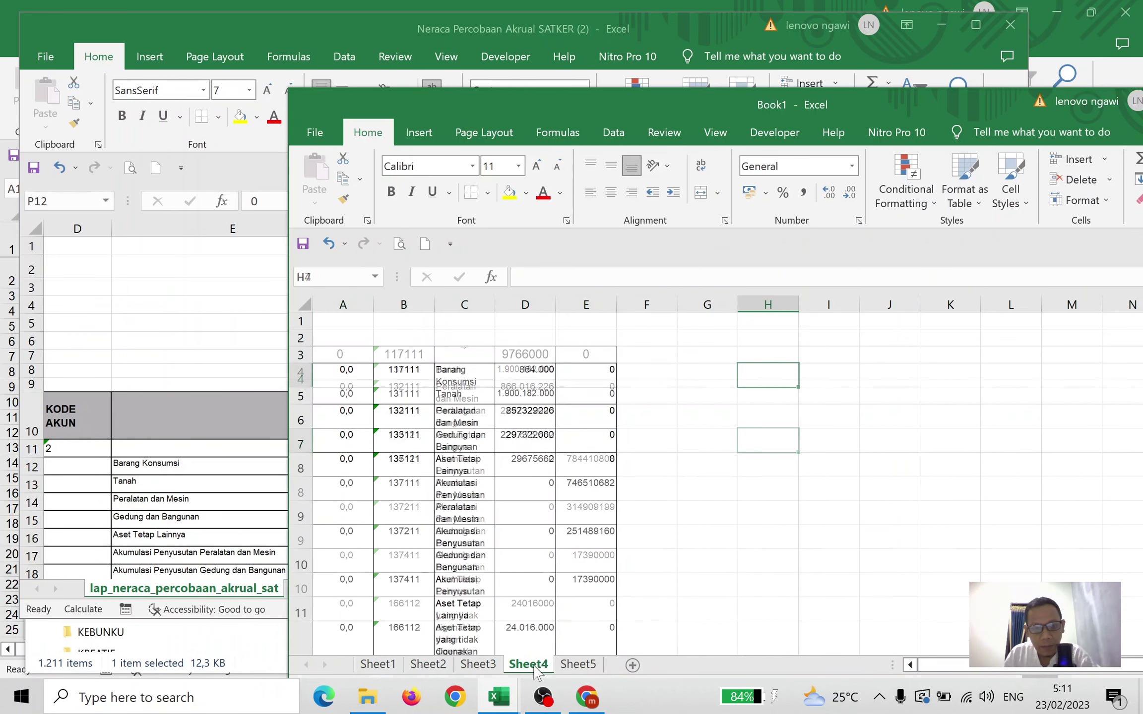
click(577, 665)
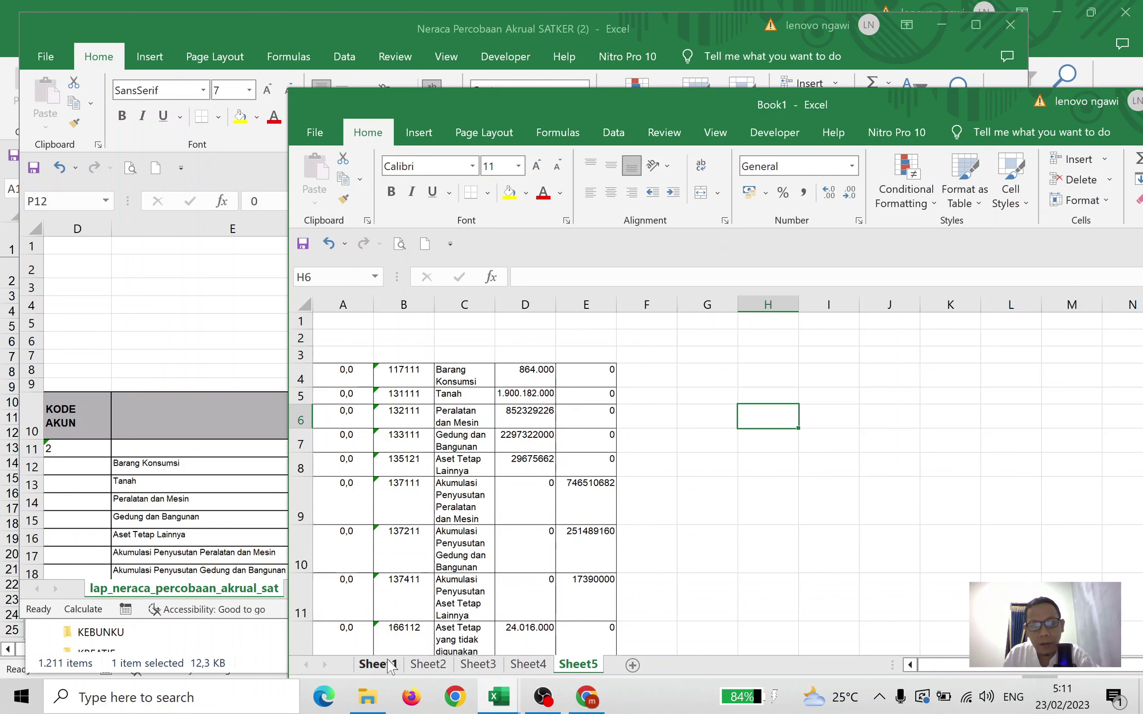
click(391, 665)
click(432, 667)
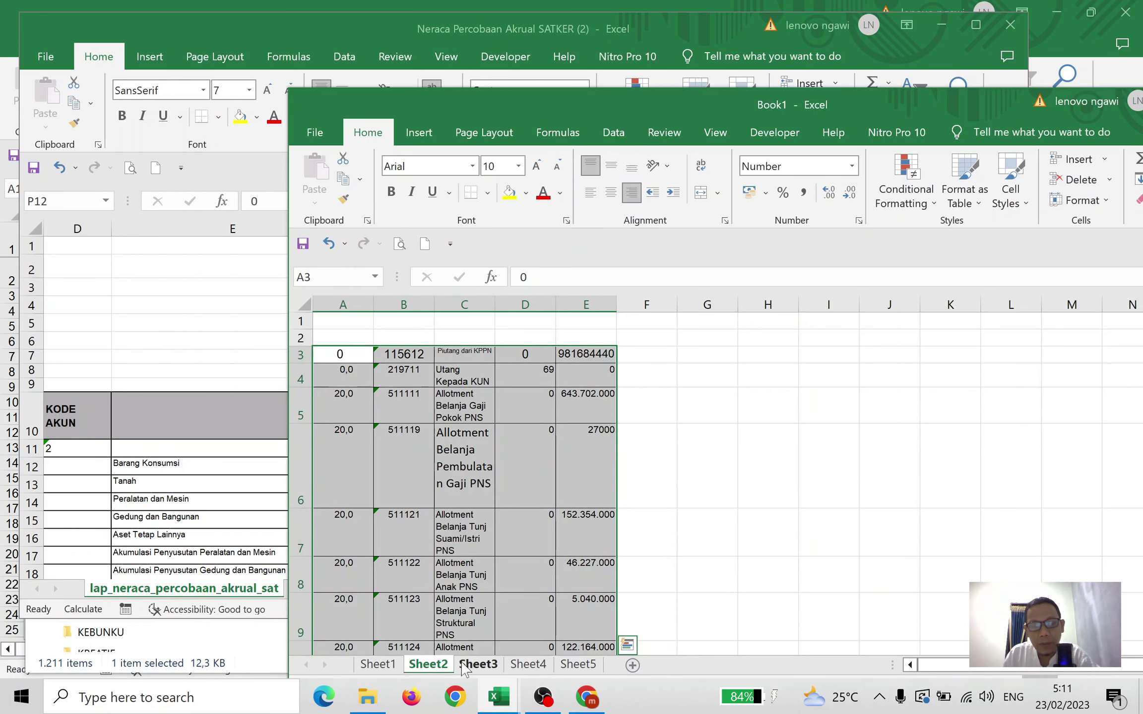
click(489, 664)
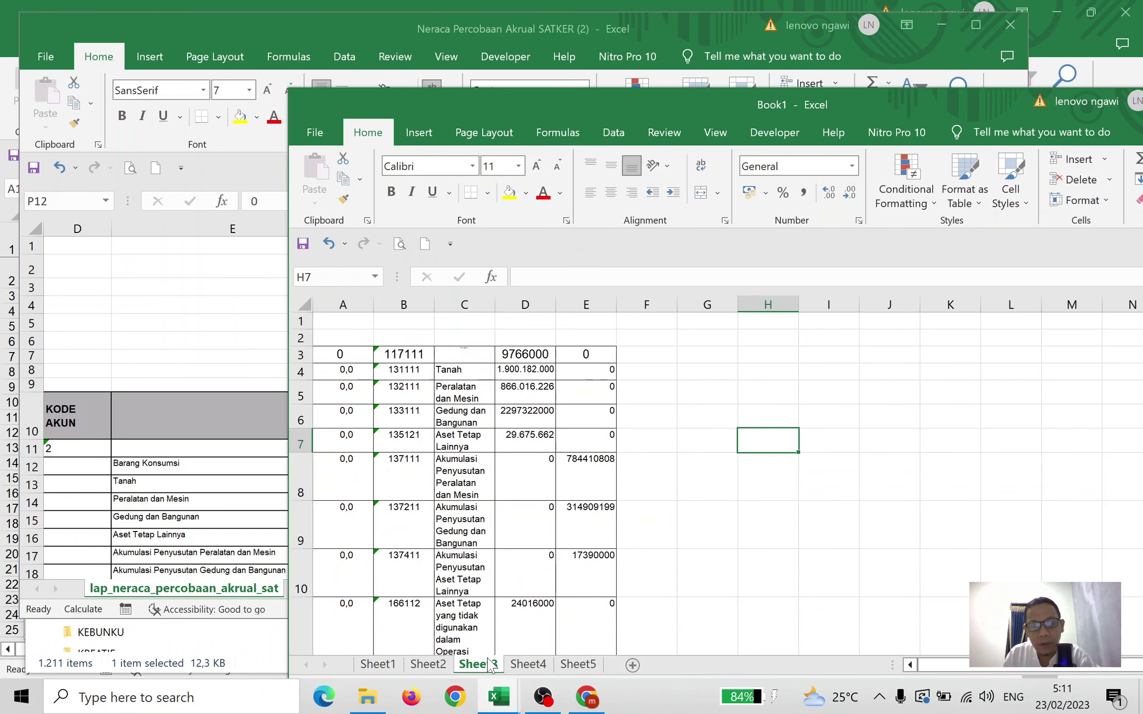
click(542, 665)
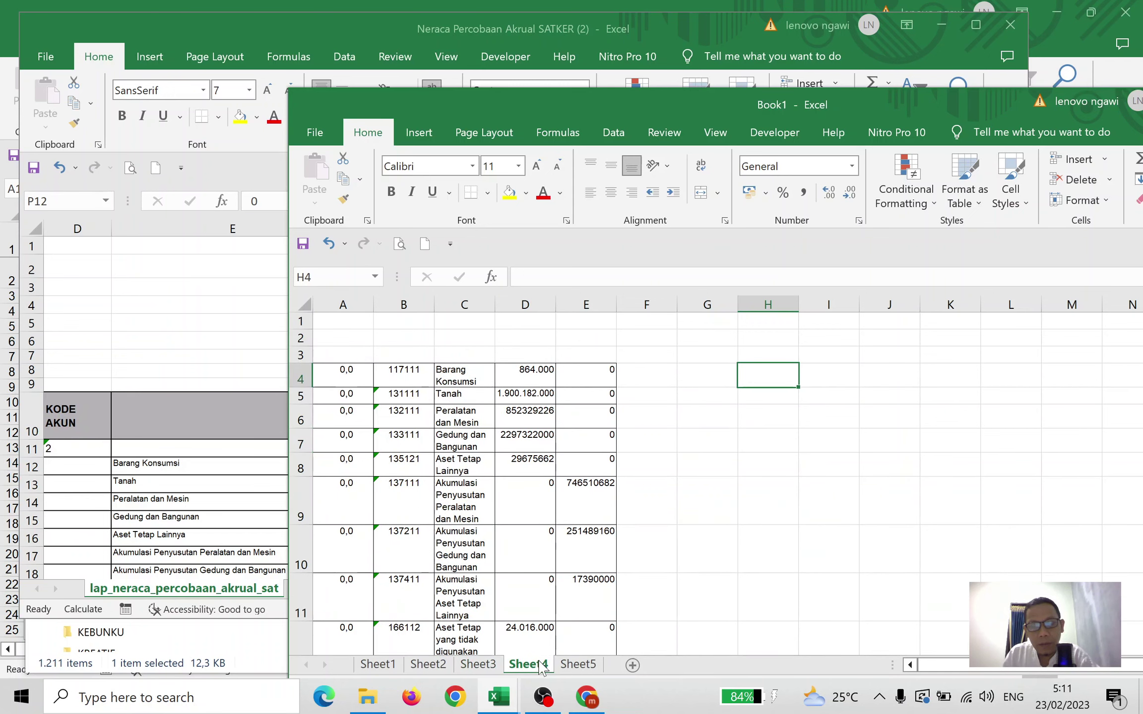
click(577, 667)
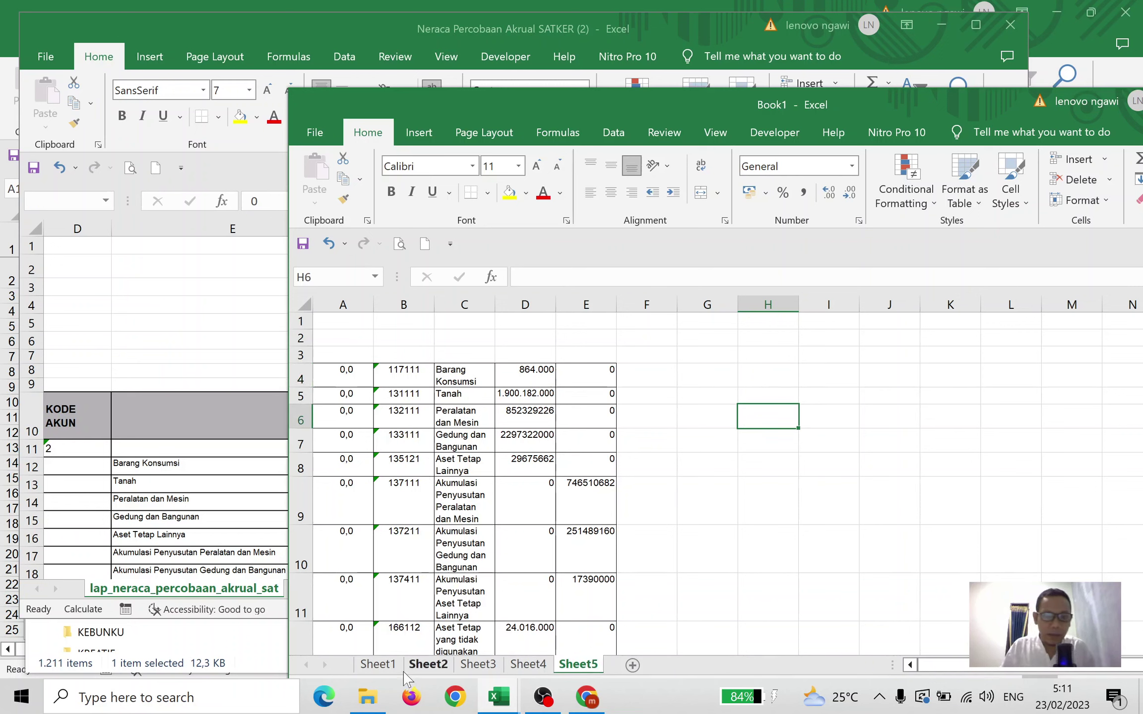
click(377, 664)
Close the Neraca Percobaan Akrual workbook without saving.
click(260, 362)
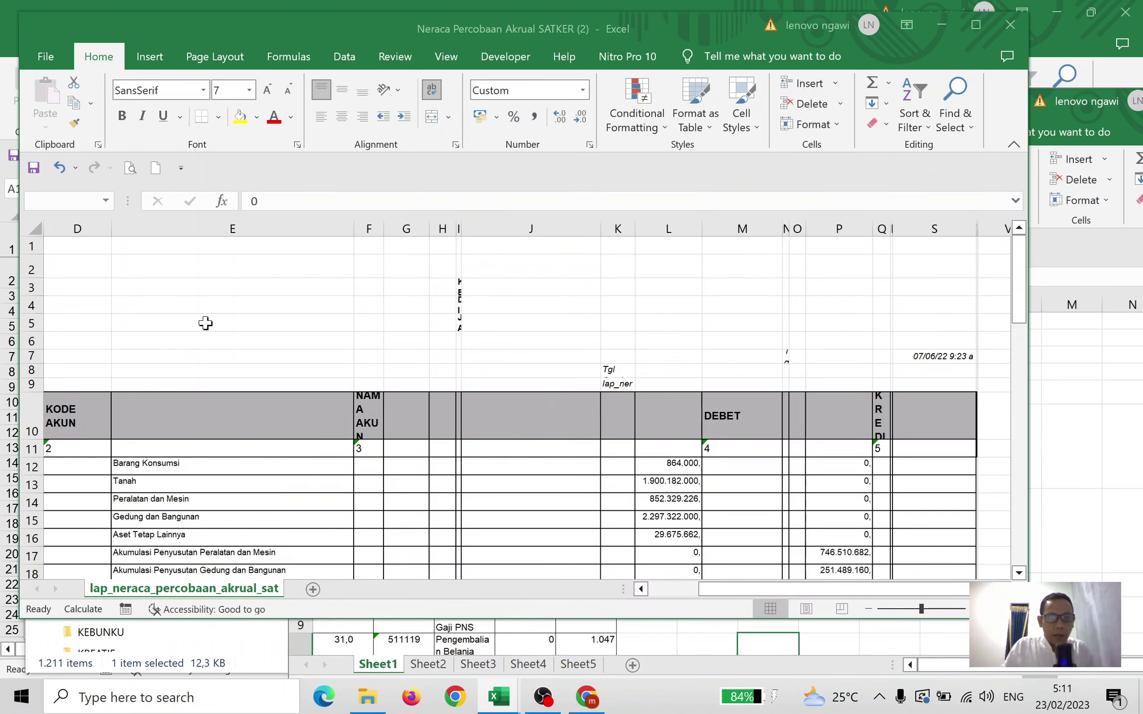
click(1010, 24)
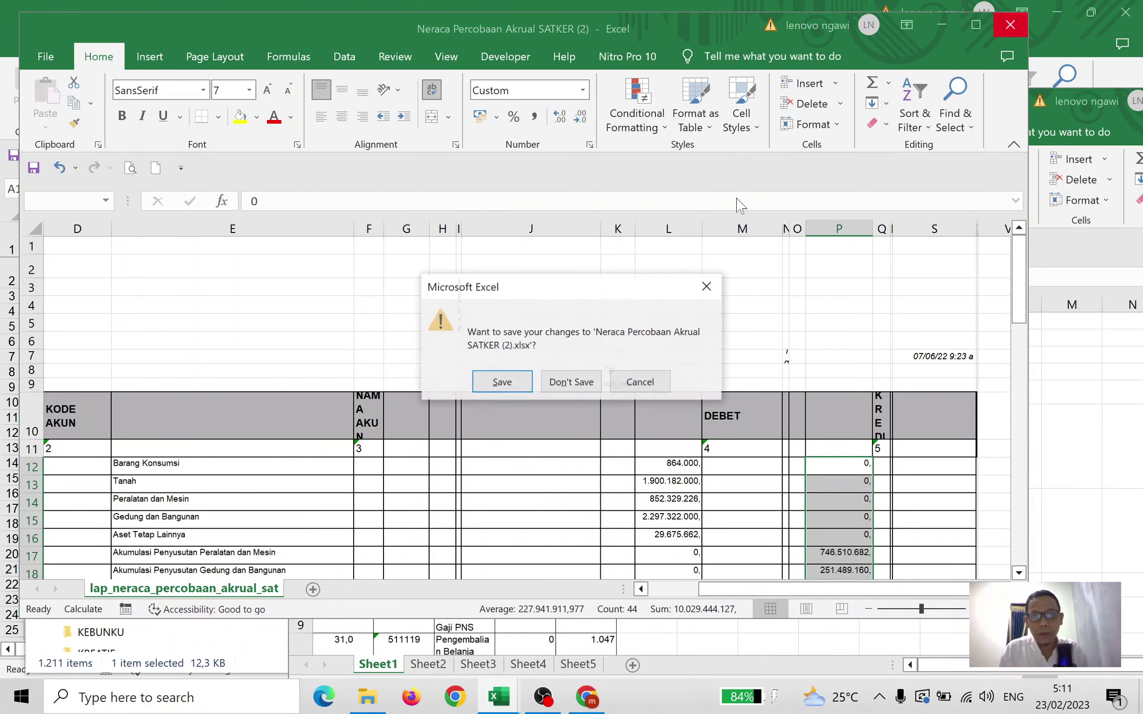
click(575, 380)
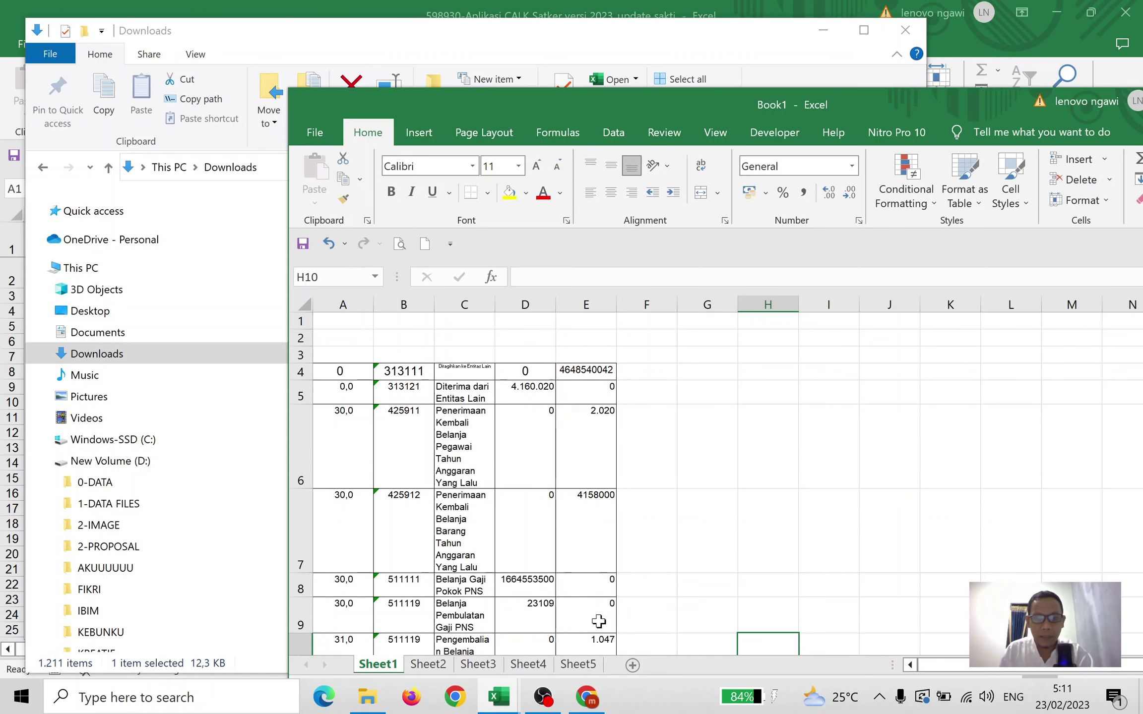
Bring up the CALK workbook and move Book1 aside to reveal the CALK sheet.
click(499, 697)
click(435, 602)
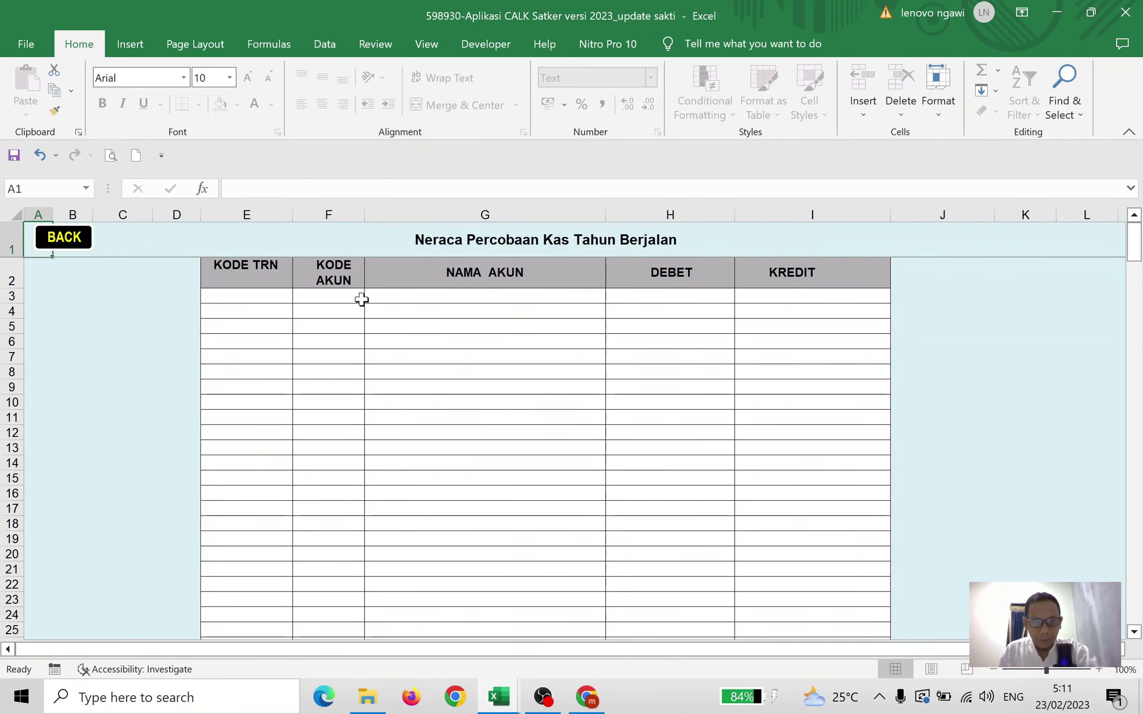
click(499, 697)
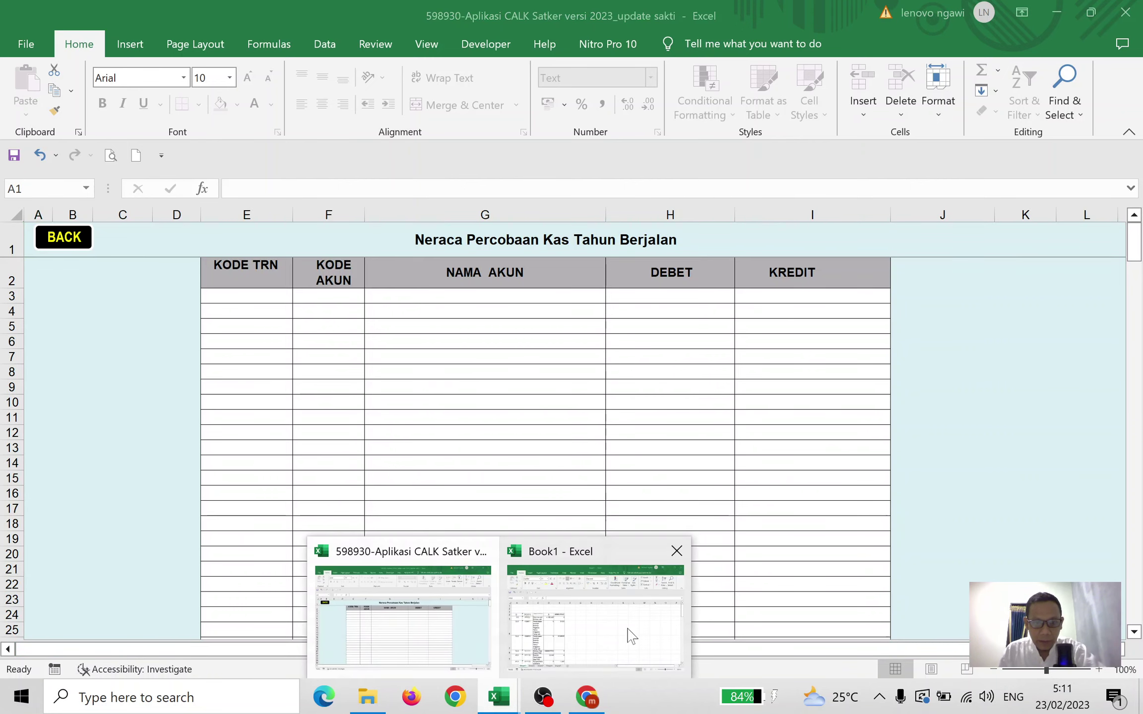
click(561, 613)
drag(632, 111, 900, 107)
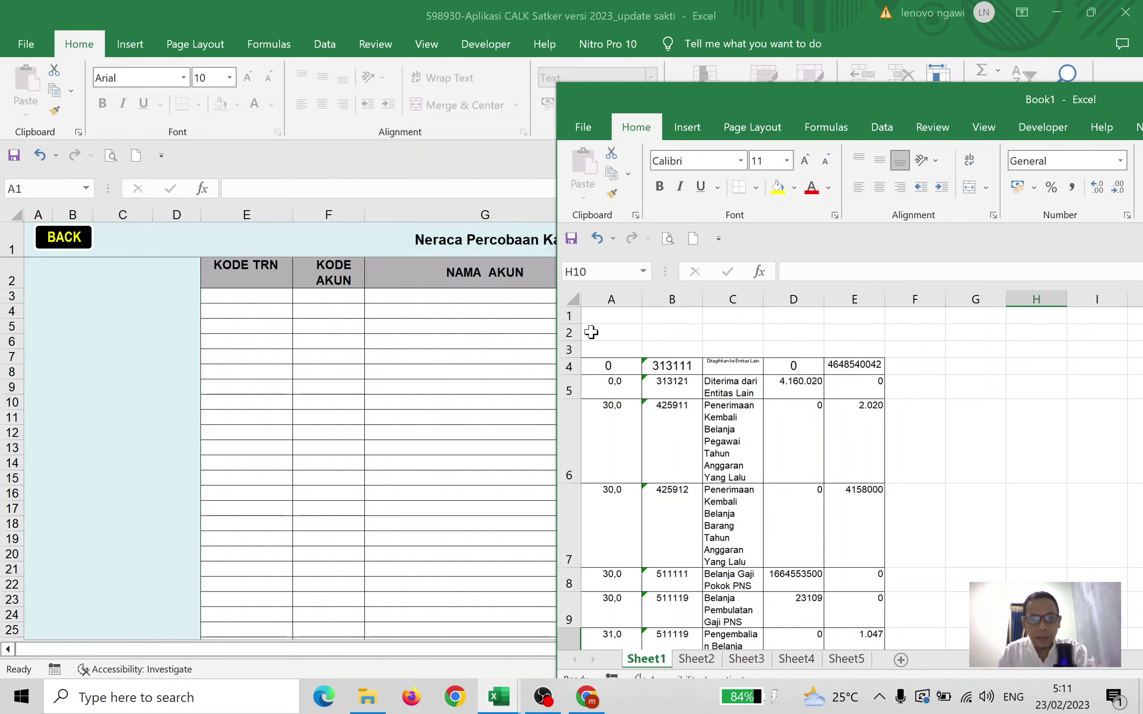
Select Book1's data block from A4 down to E36.
click(606, 365)
scroll(841, 415, down, 1)
scroll(841, 415, down, 10)
scroll(836, 443, down, 4)
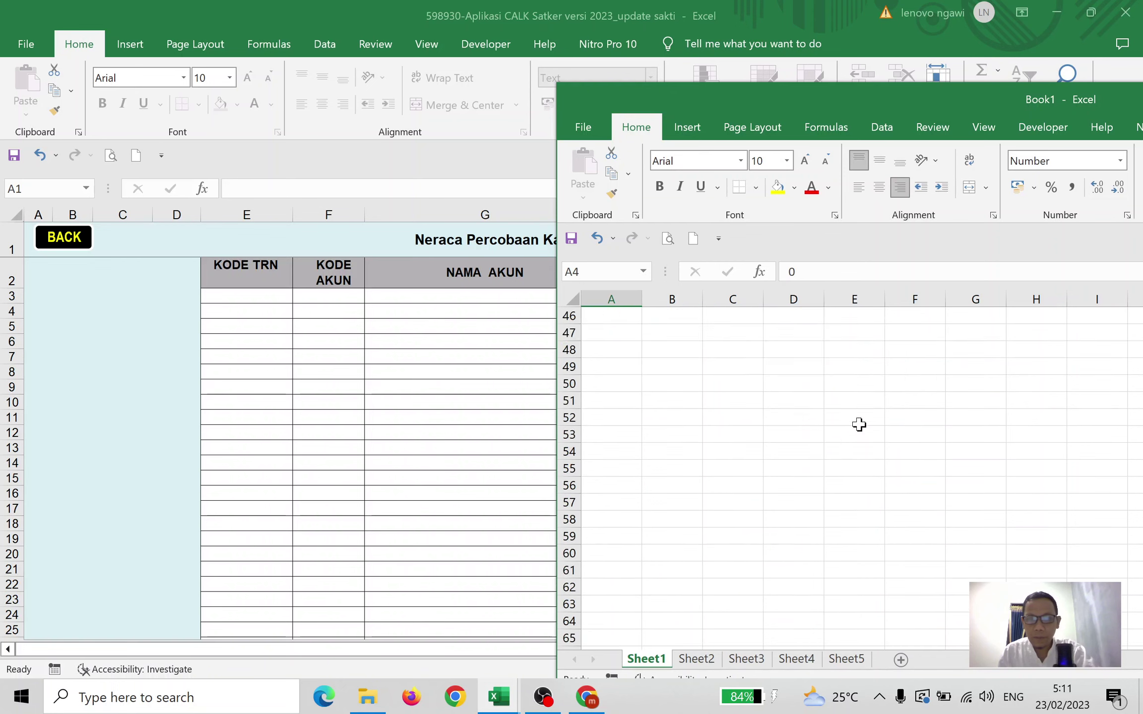
key(ctrl+v)
click(895, 472)
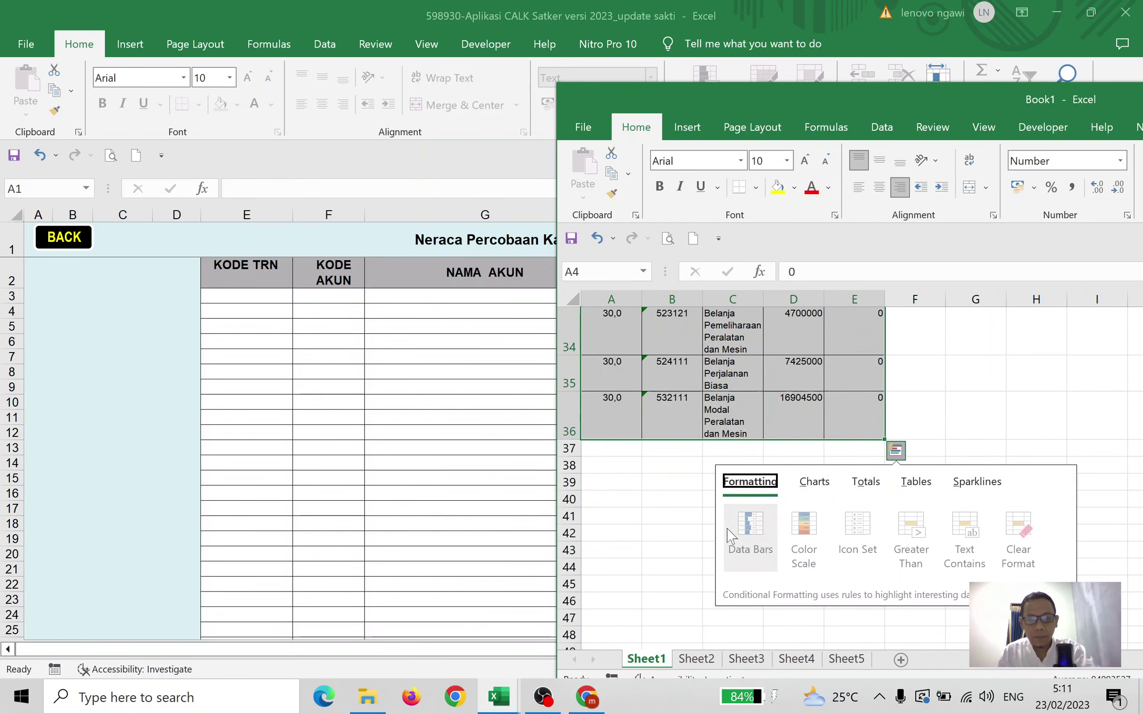
Paste Book1's Sheet1 account rows into the Kas Tahun Berjalan sheet at E3, then return to the menu.
click(405, 397)
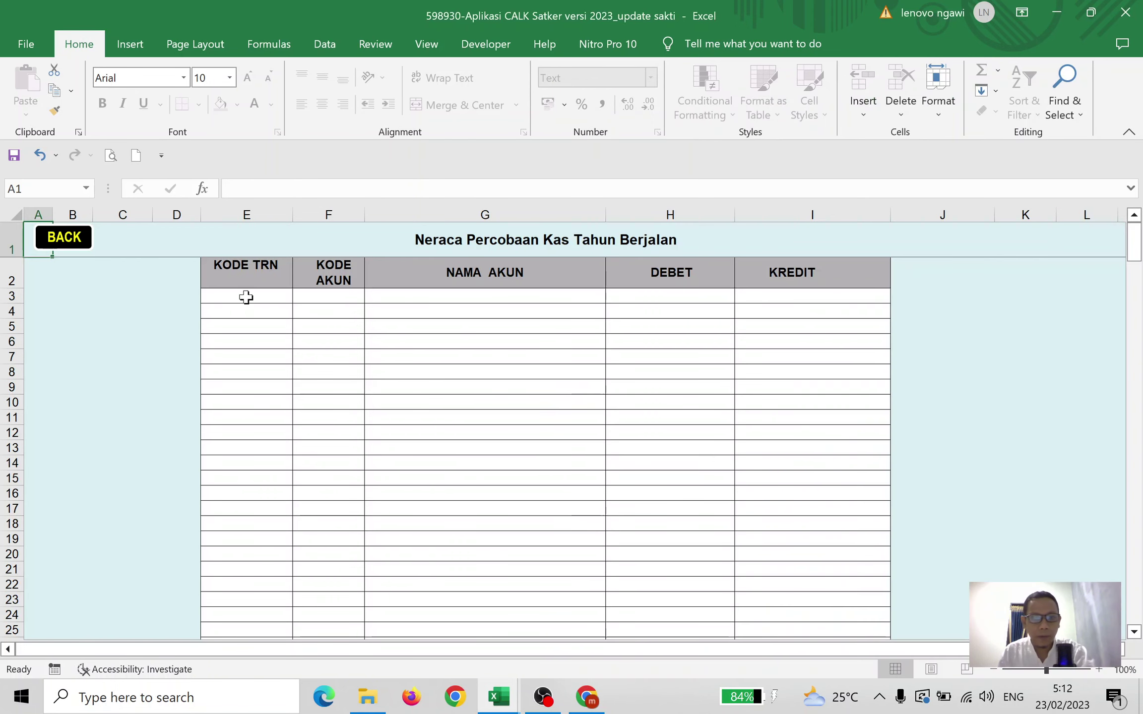
click(245, 296)
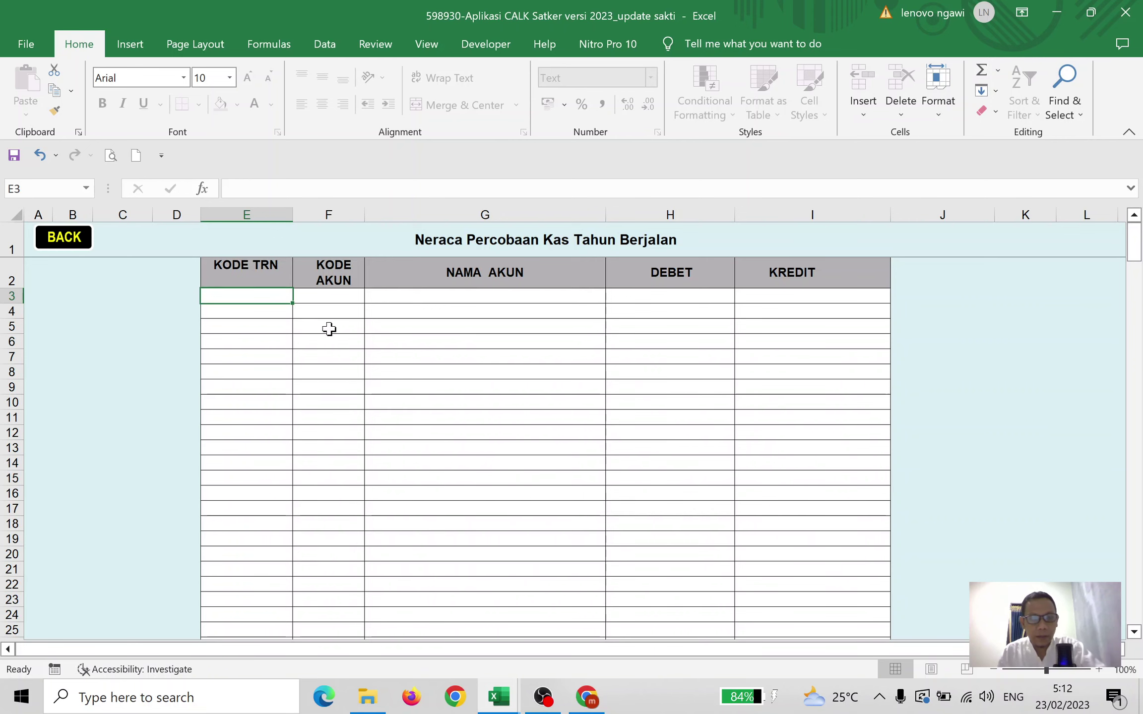
click(1090, 12)
click(1074, 417)
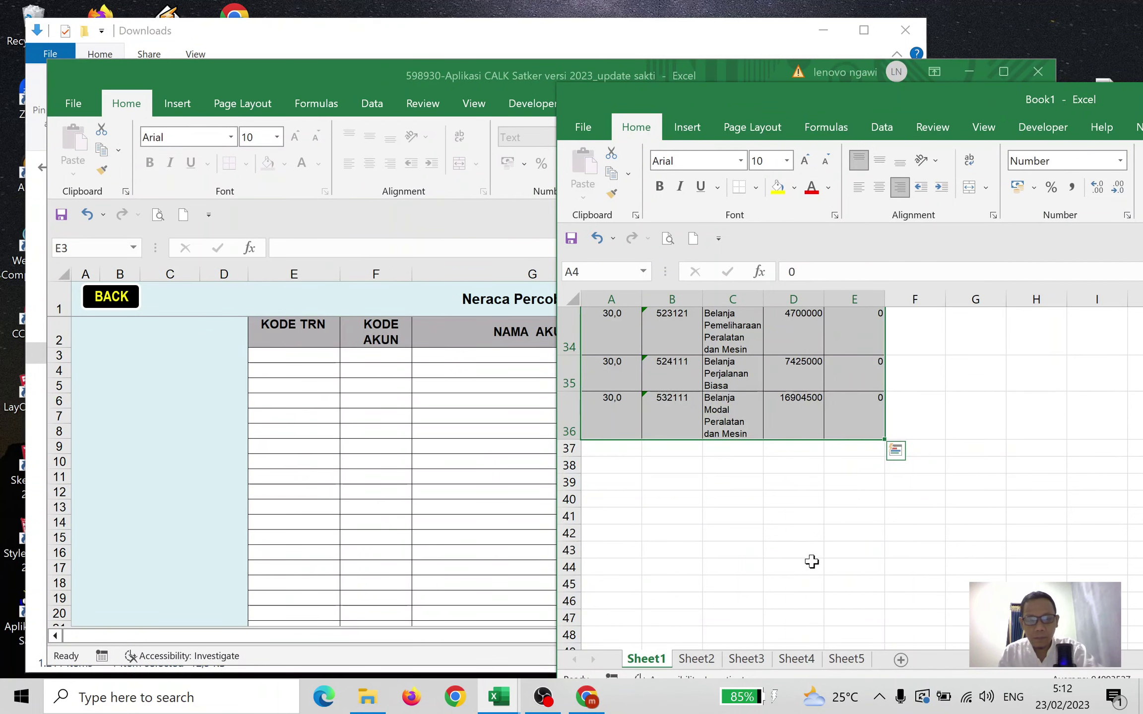
key(ctrl+c)
click(250, 353)
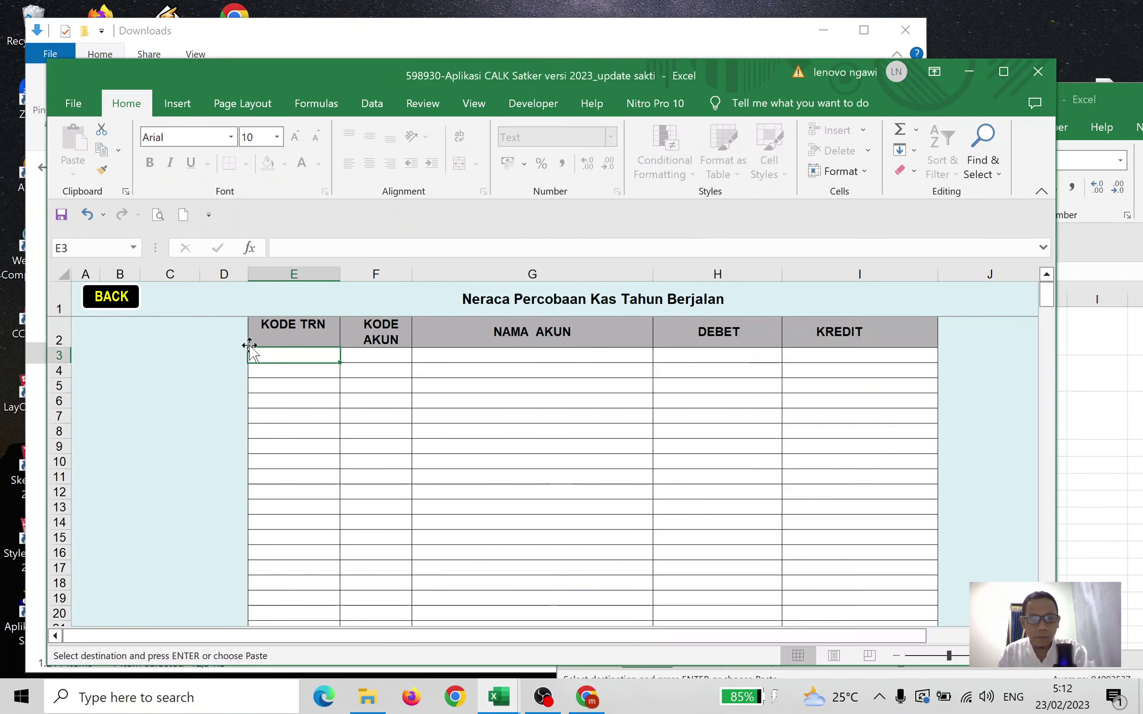
key(ctrl+v)
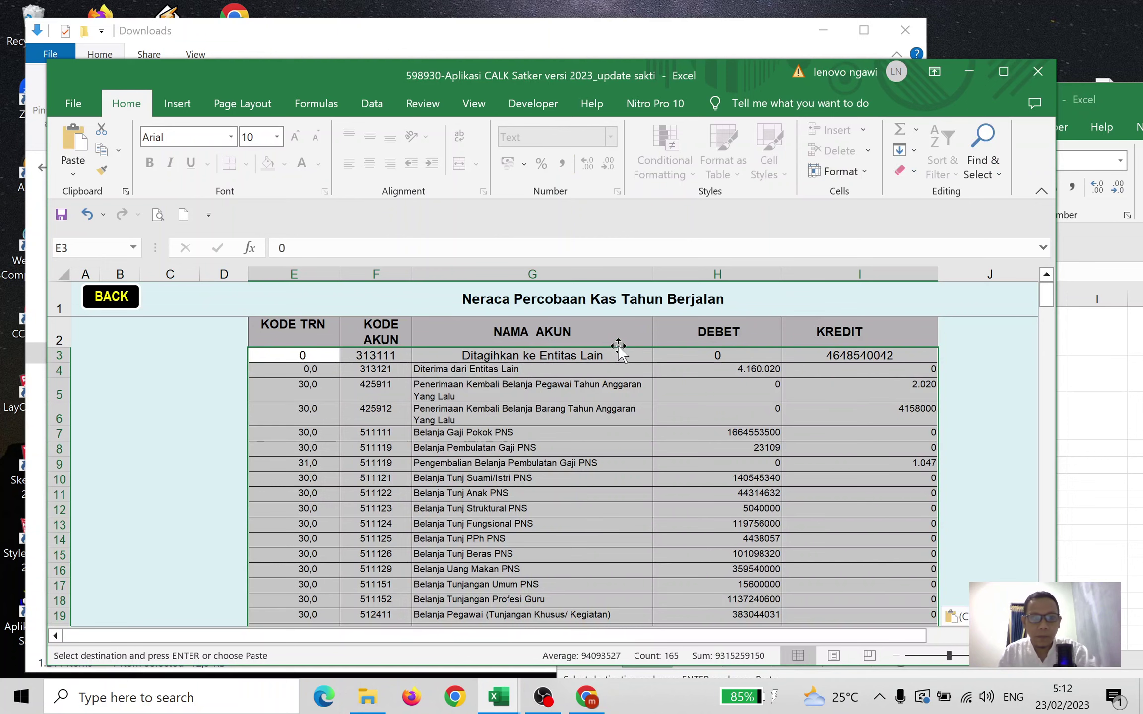
key(Escape)
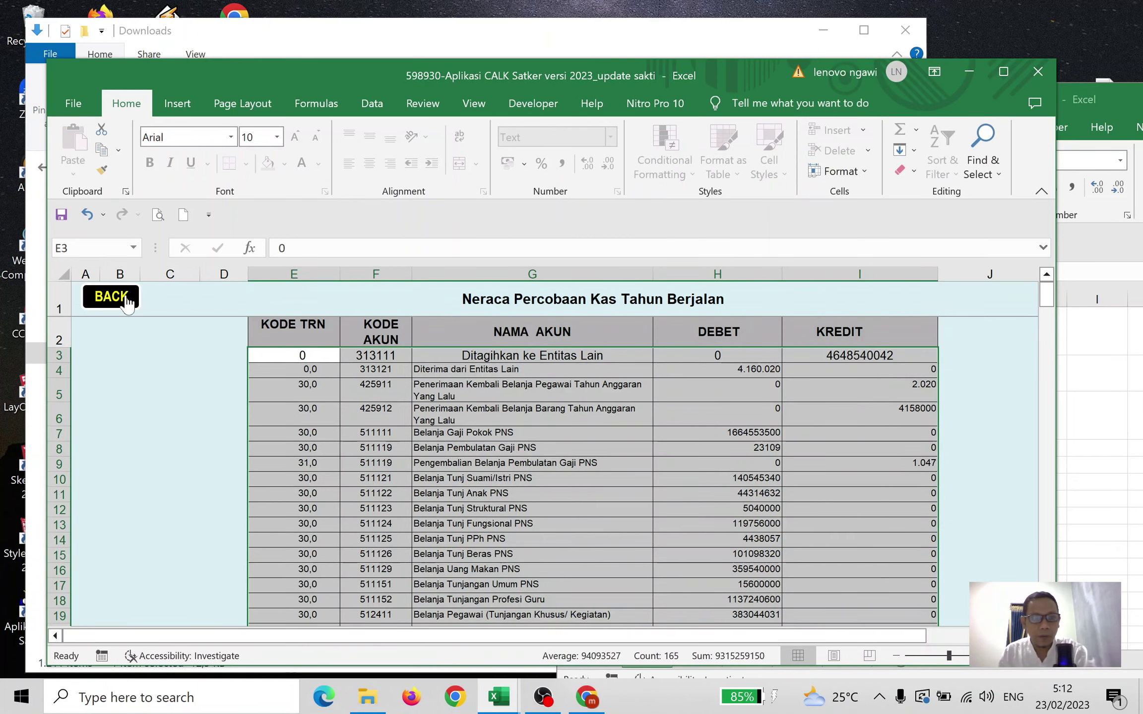
click(128, 303)
Open Kas Tahun Sebelumnya, paste Book1 Sheet2's accounts at E3, and save.
click(644, 444)
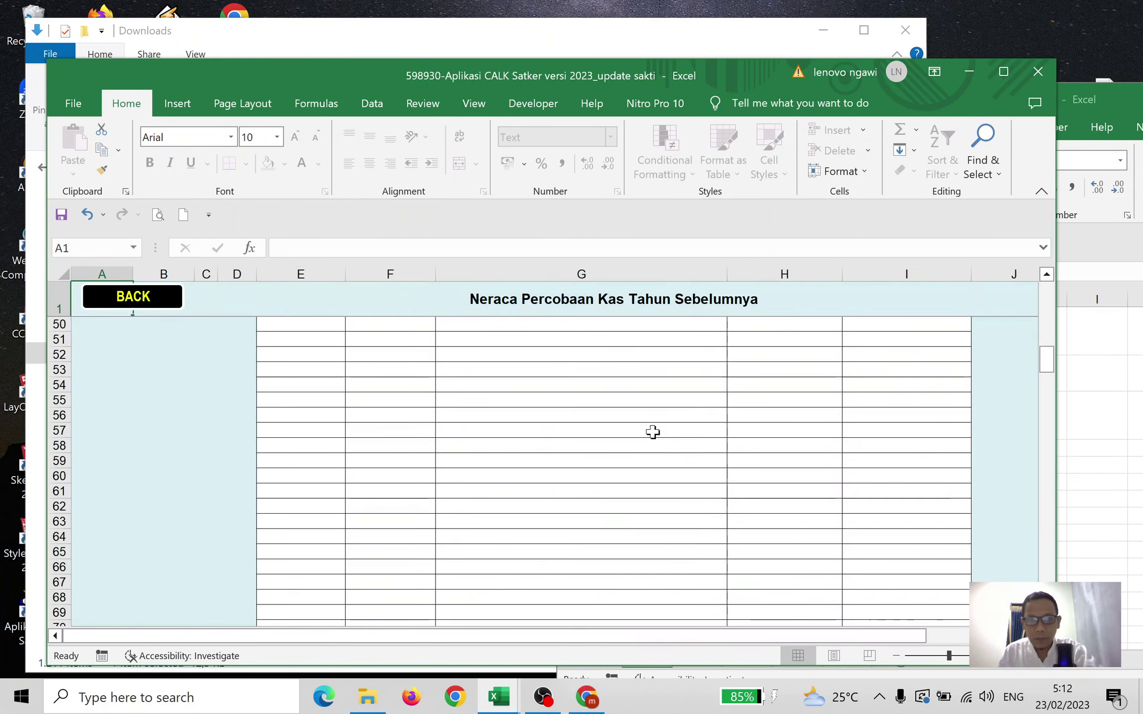
click(1091, 369)
click(696, 658)
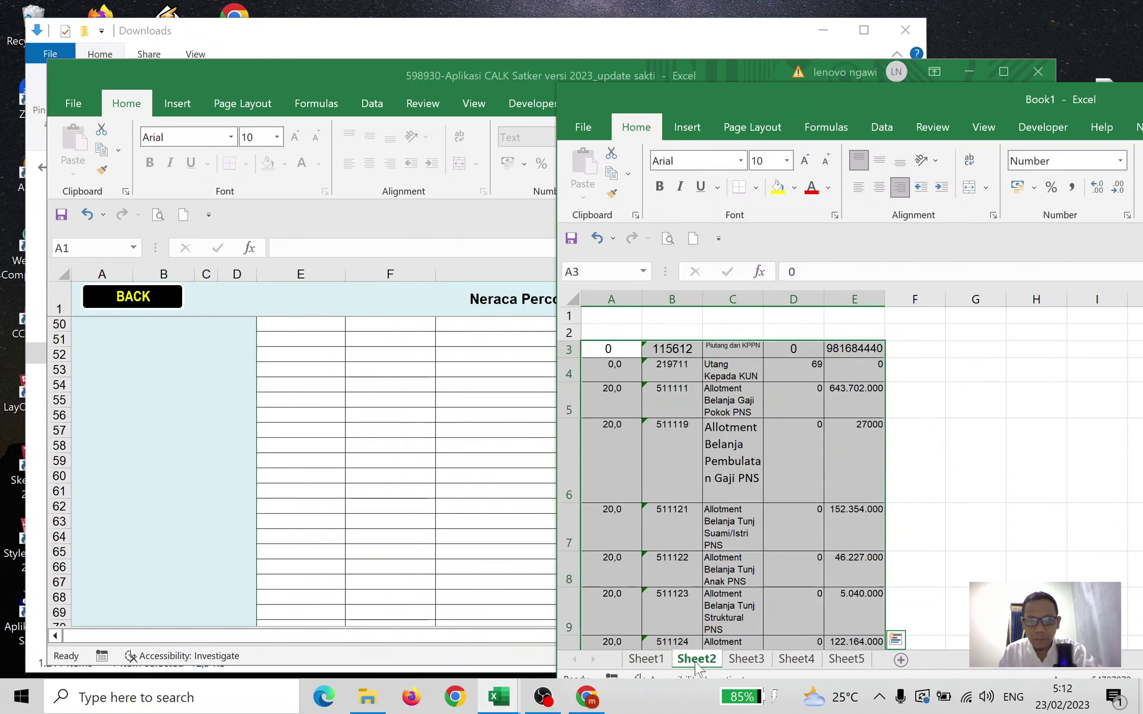
key(ctrl+c)
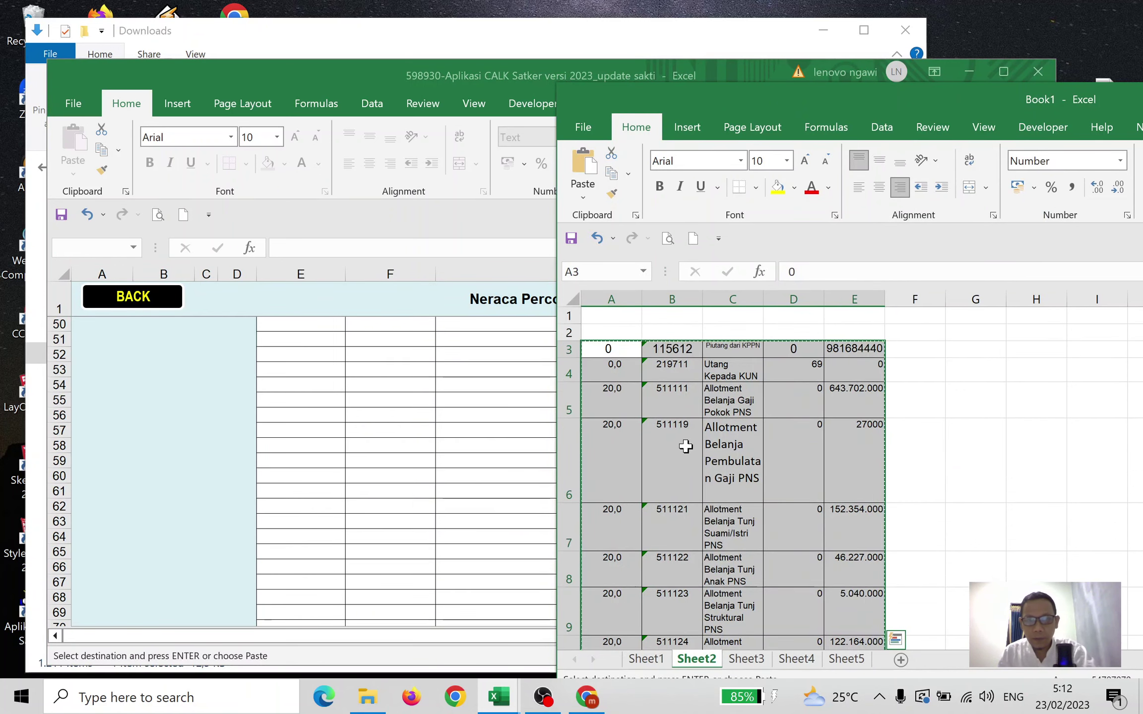
click(436, 386)
scroll(389, 356, up, 5)
scroll(382, 347, up, 11)
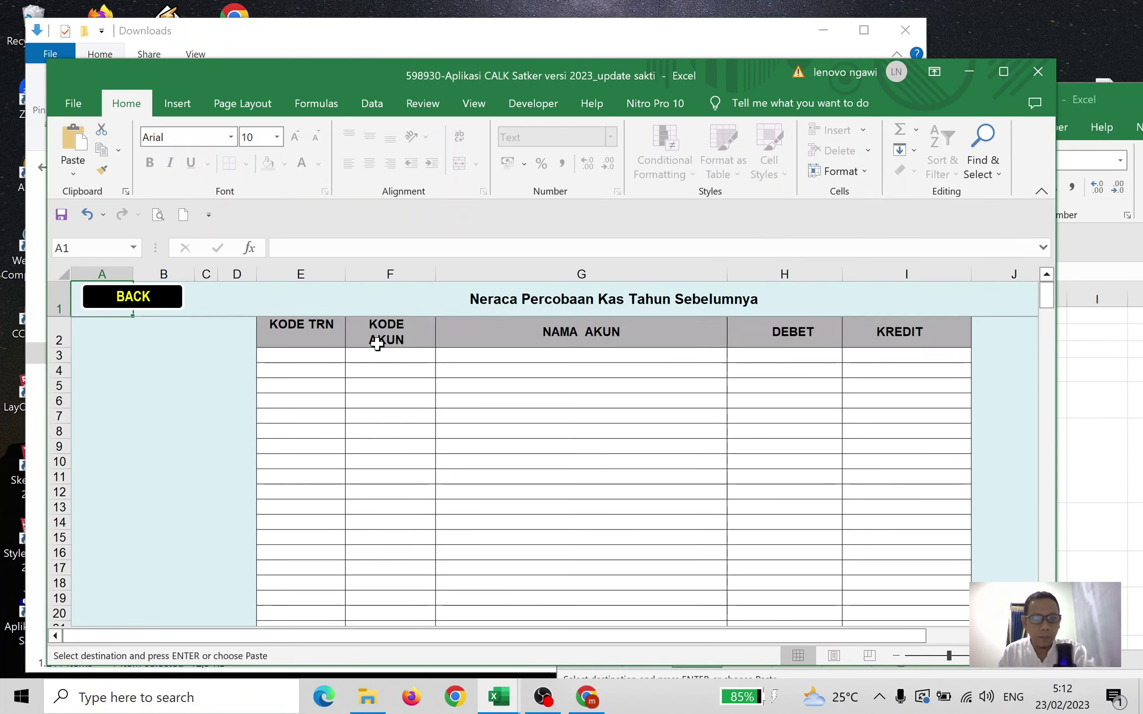
click(323, 356)
key(ctrl+v)
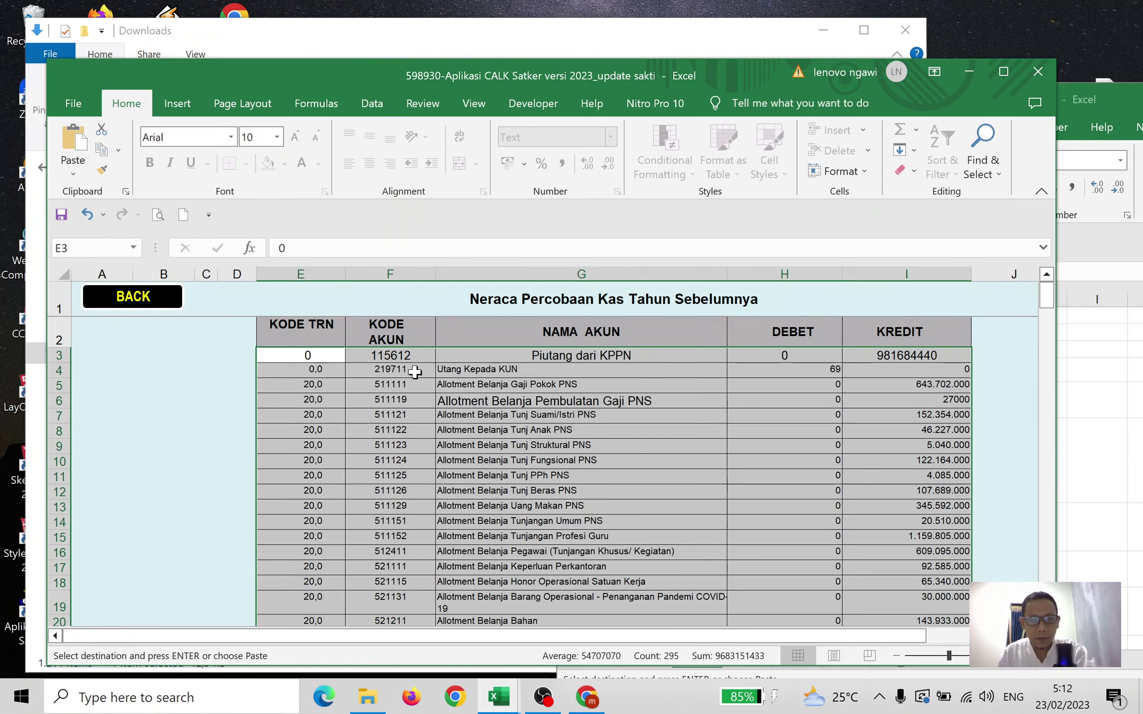
key(ctrl+s)
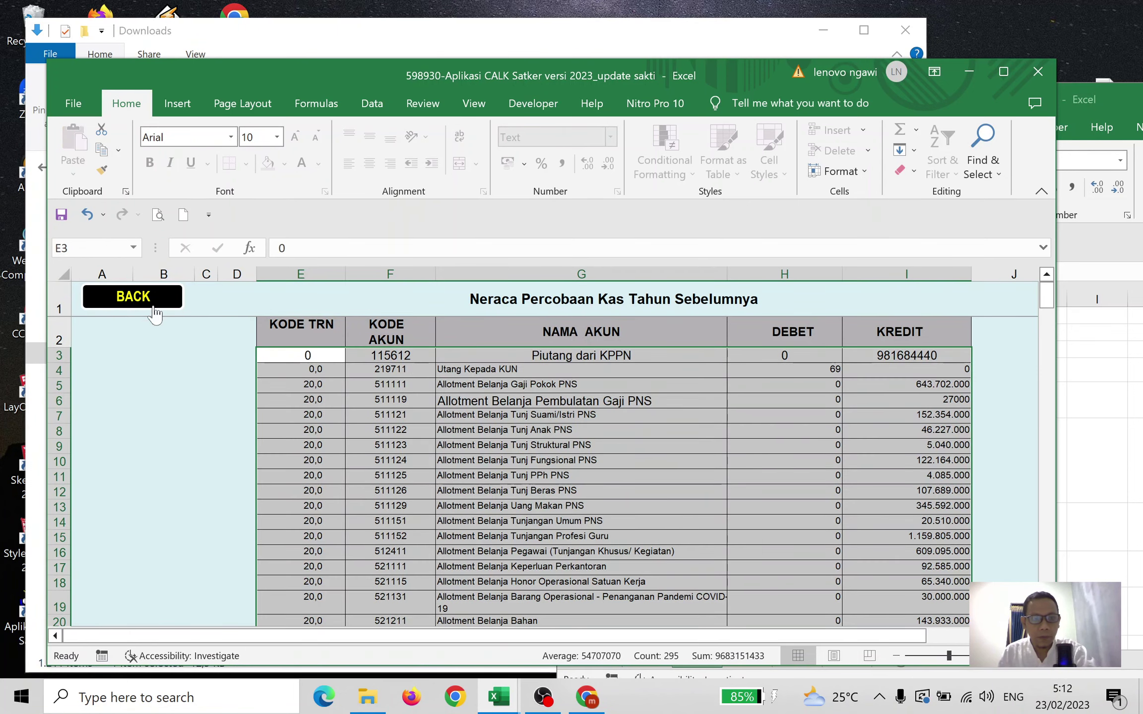
Open the Akrual Tahun Berjalan sheet and copy Book1 Sheet3's data from A3 to the end.
click(151, 301)
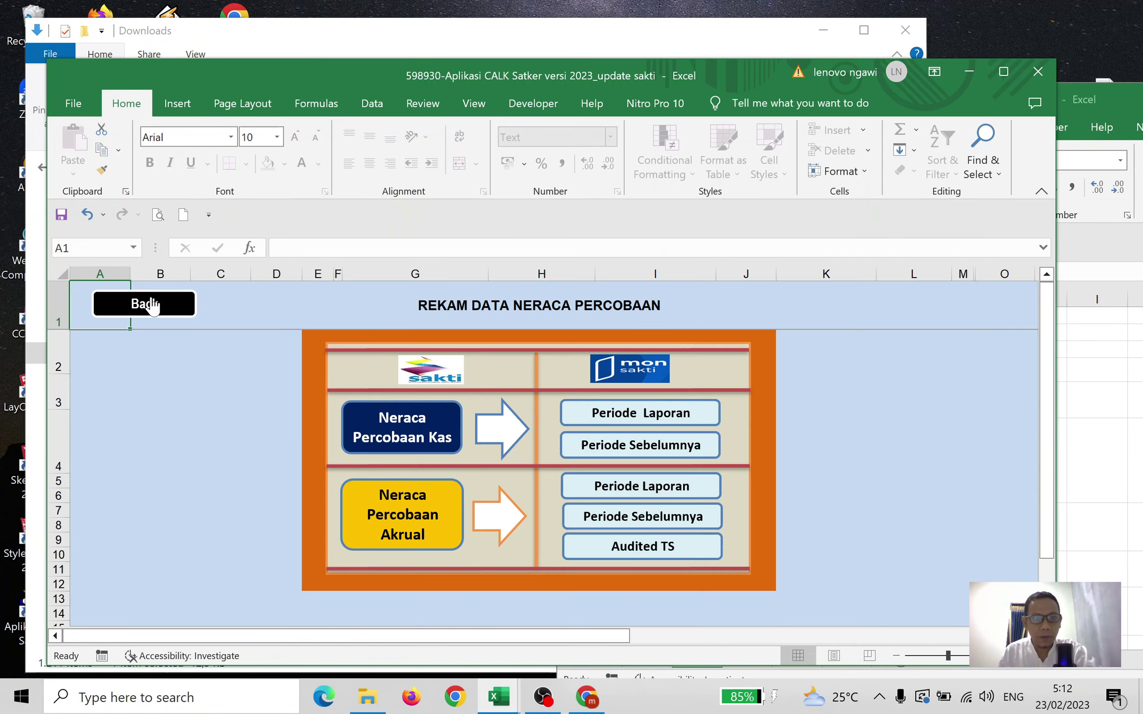
click(650, 484)
click(1085, 394)
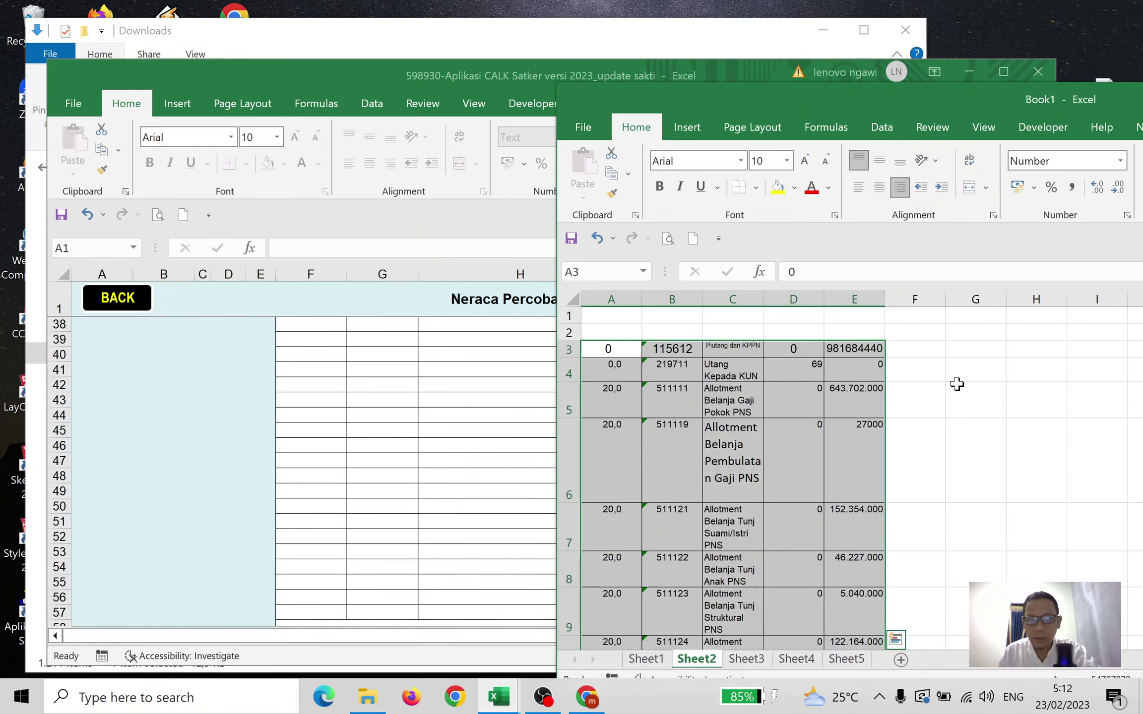
click(753, 660)
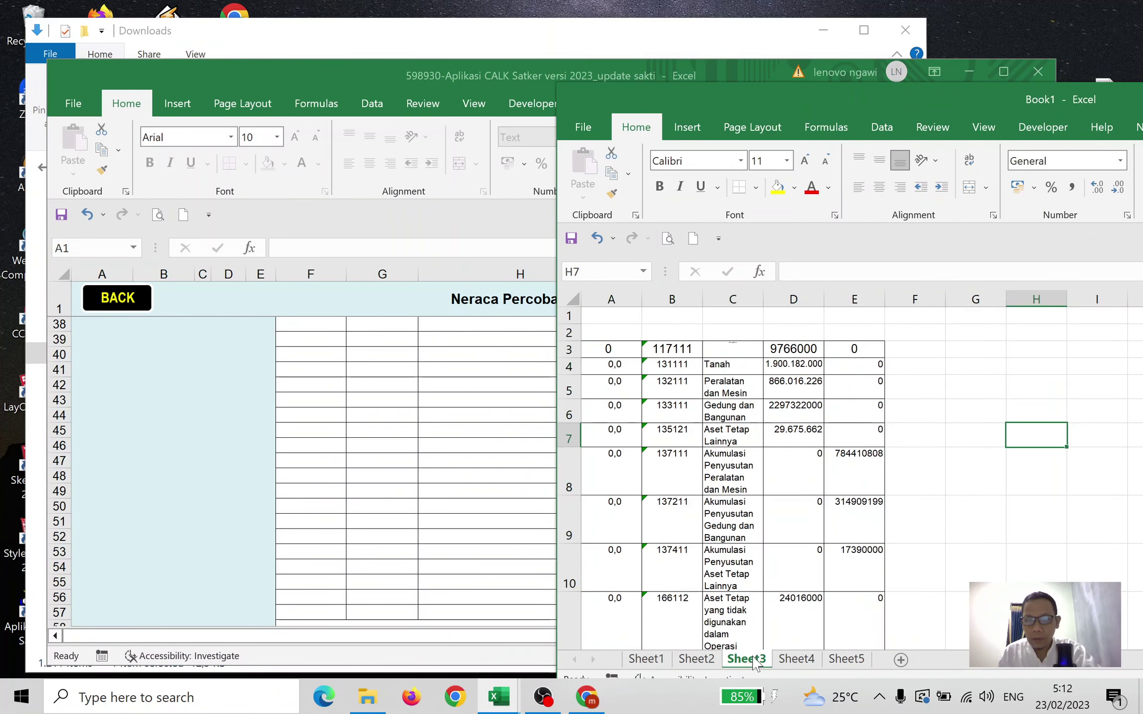
click(620, 350)
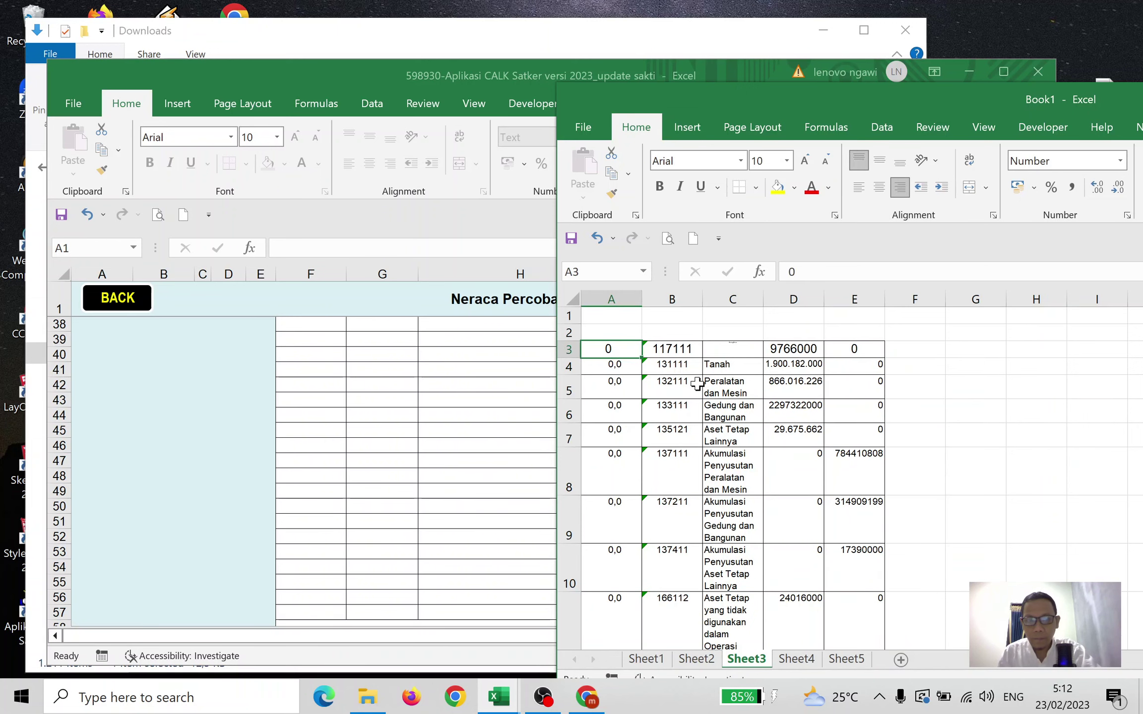
key(ctrl+shift+End)
scroll(799, 418, down, 7)
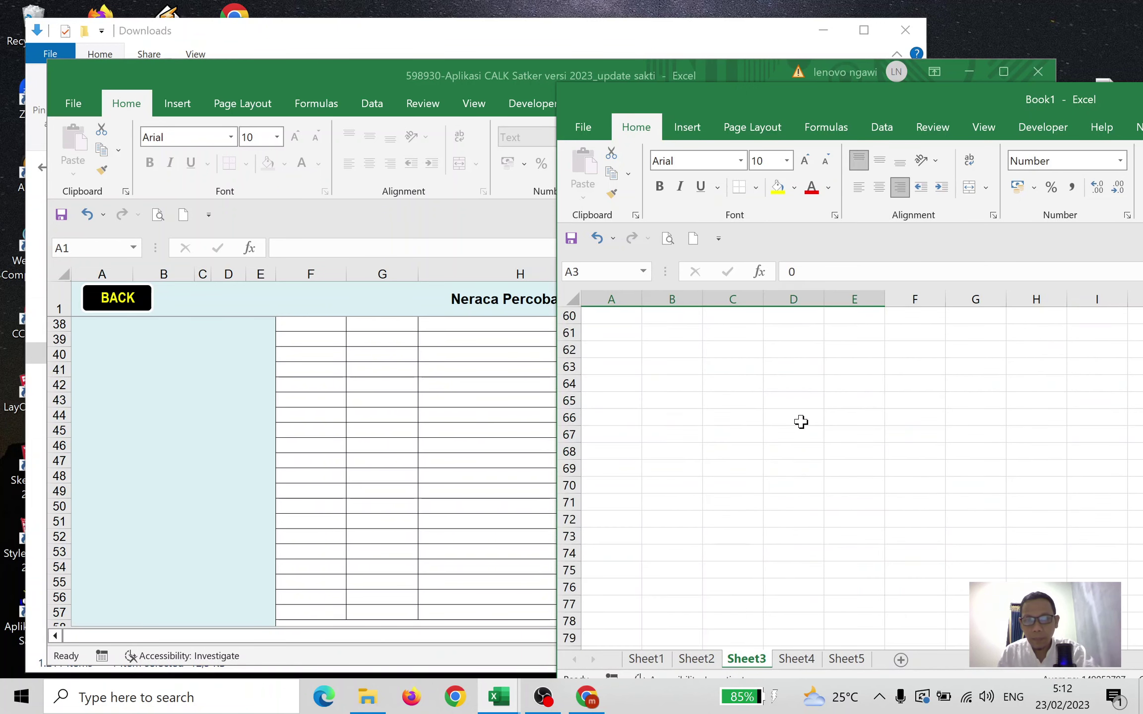
scroll(800, 418, up, 5)
scroll(799, 418, up, 12)
scroll(799, 418, up, 3)
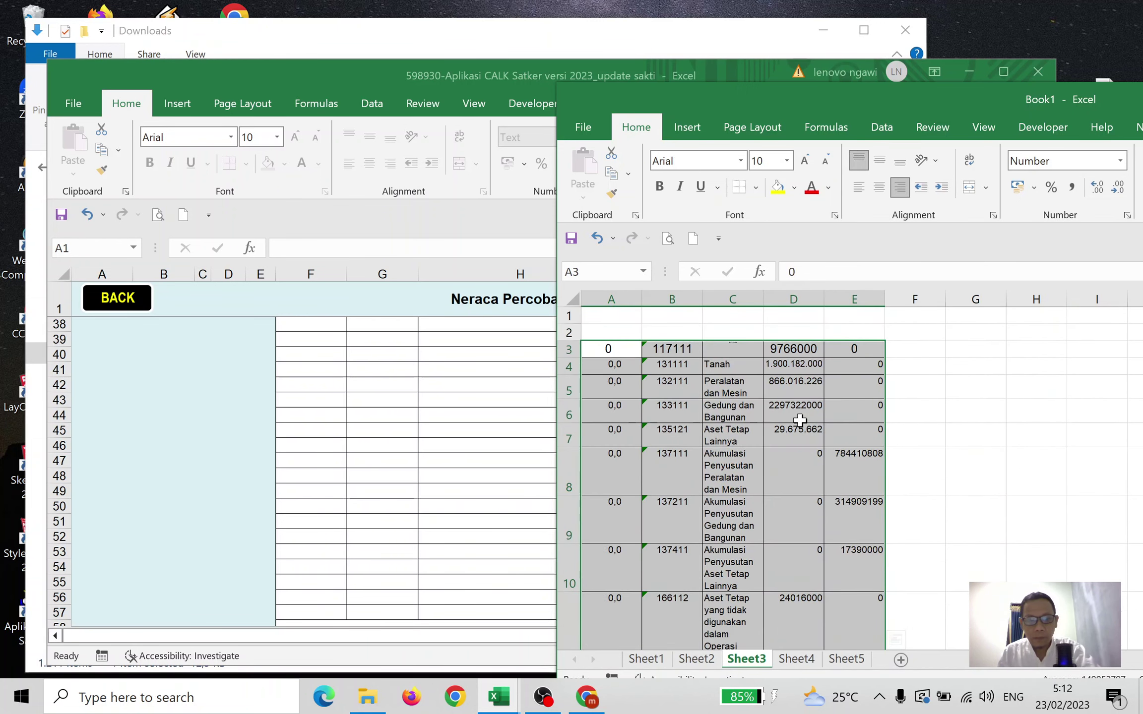
key(ctrl+c)
Paste the Sheet3 data at F3 in Akrual Tahun Berjalan and save.
click(488, 390)
scroll(420, 397, up, 5)
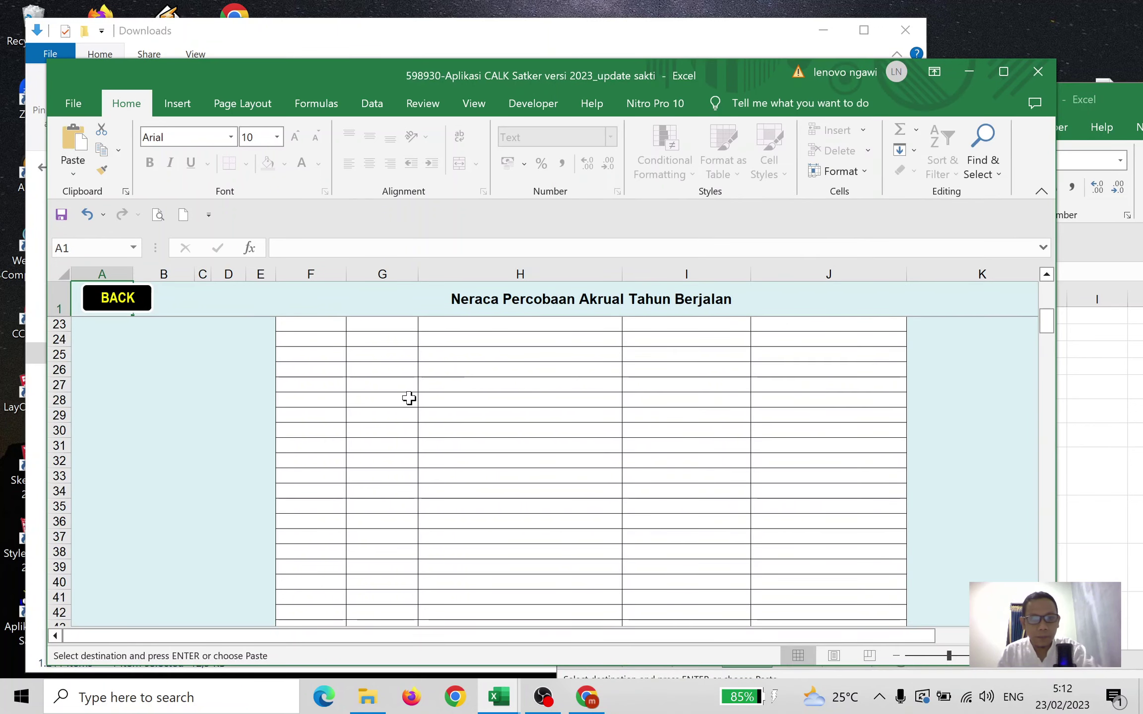
scroll(409, 398, up, 7)
click(323, 357)
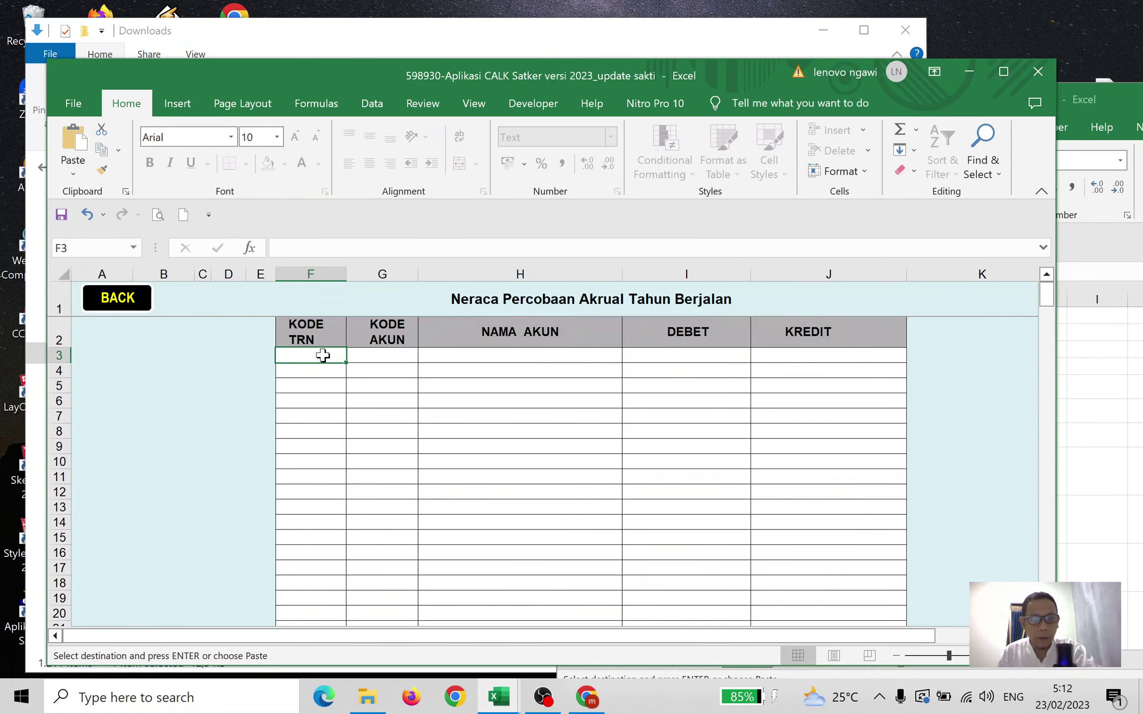
key(ctrl+v)
key(ctrl+s)
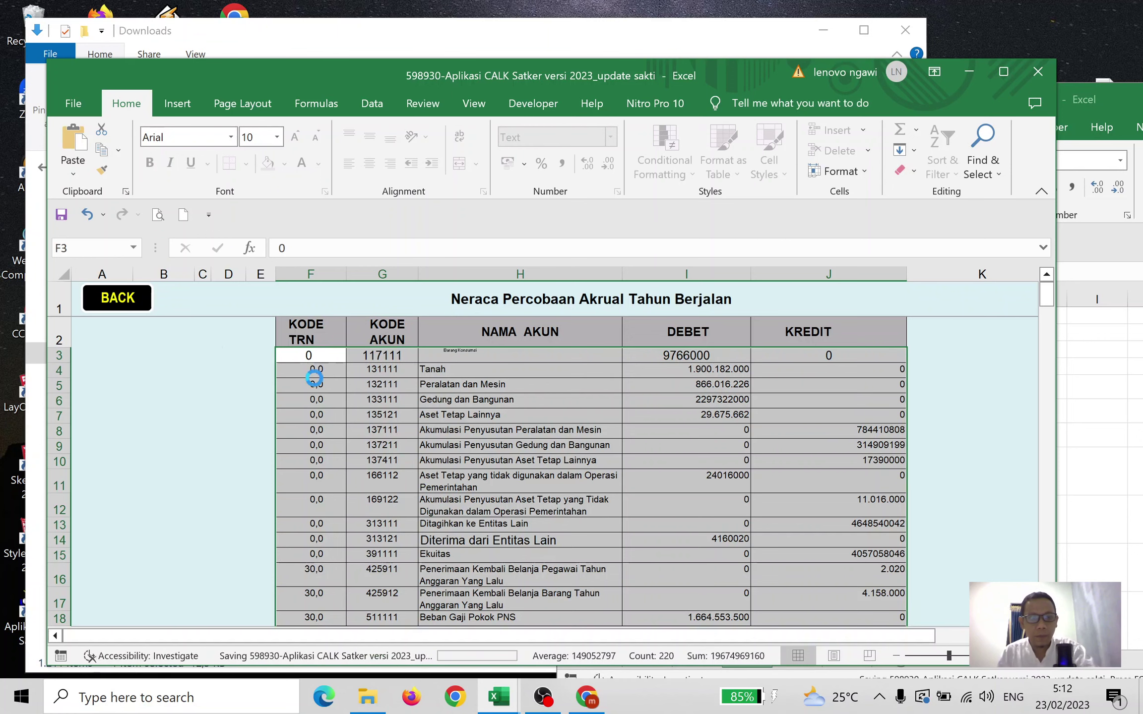
Open the Akrual Tahun Sebelumnya sheet and copy Book1 Sheet4's account data.
click(132, 303)
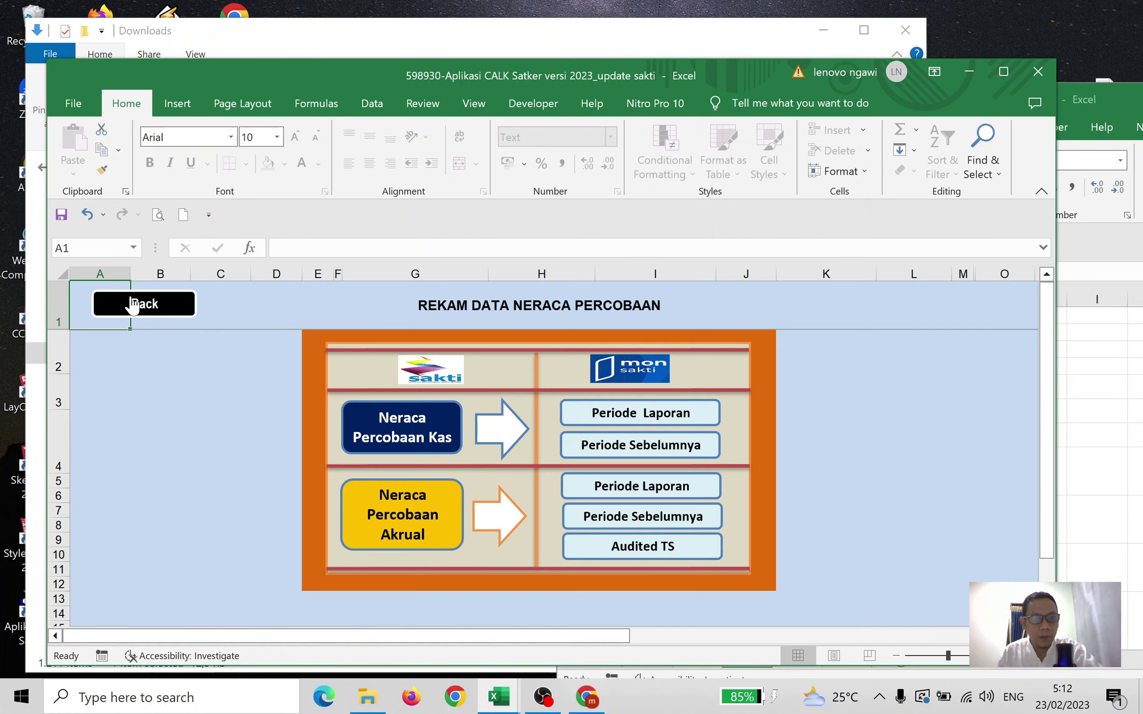
click(661, 530)
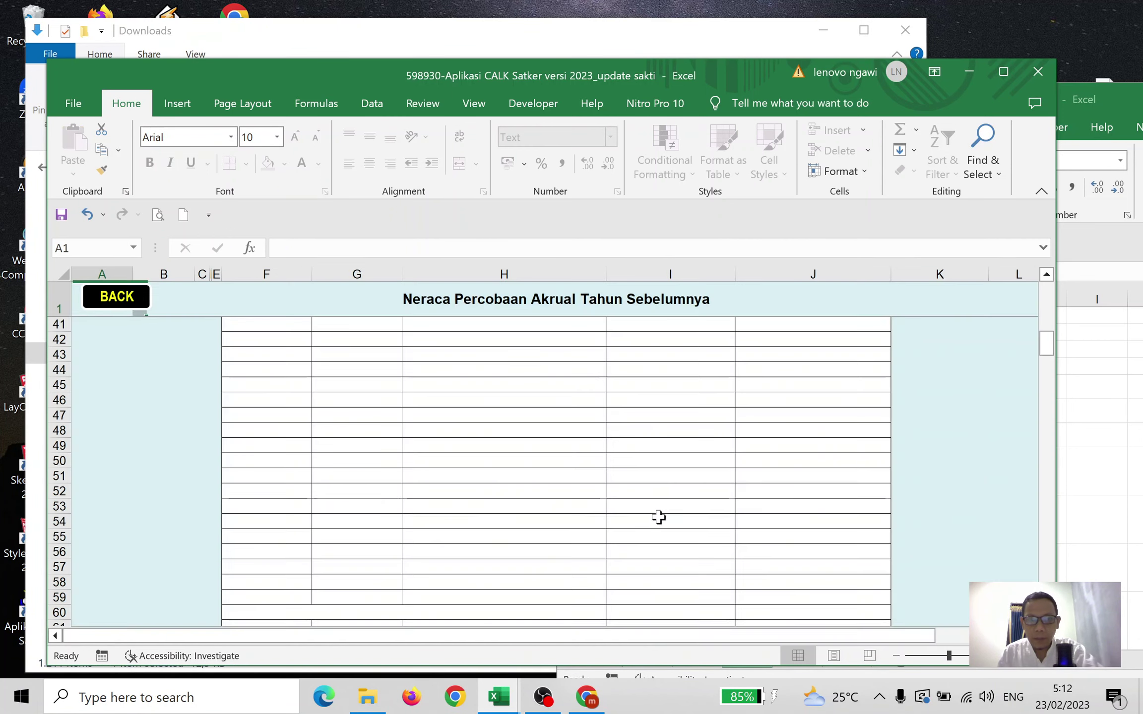
scroll(640, 442, up, 7)
scroll(693, 458, up, 6)
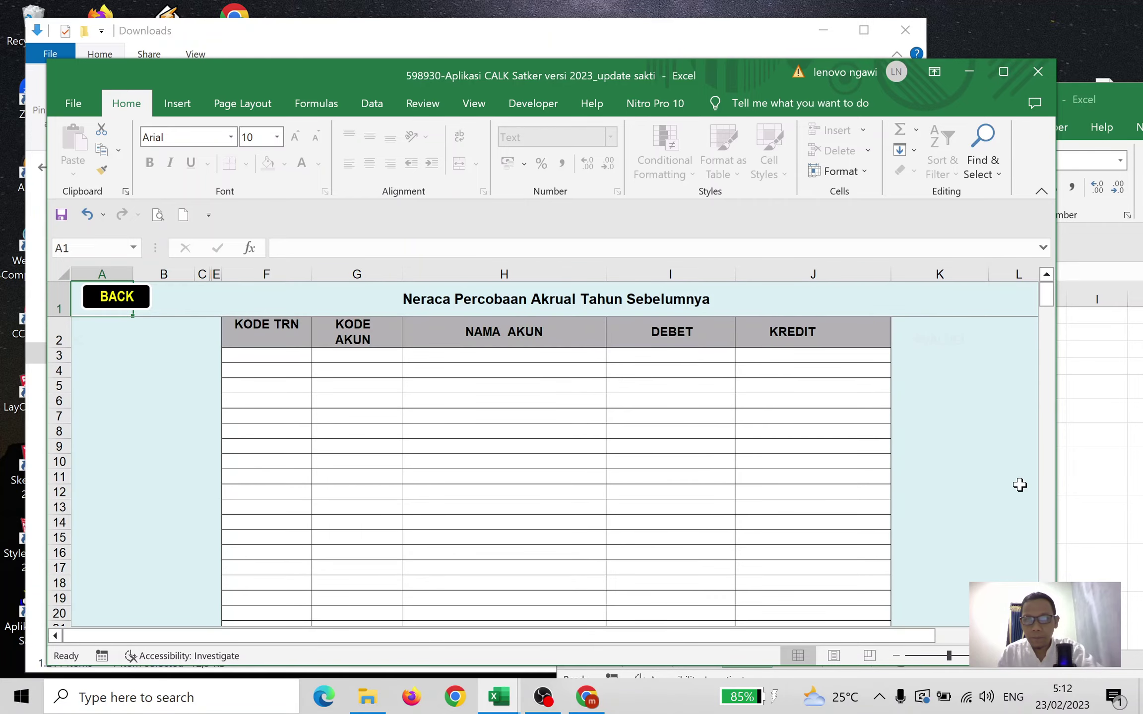
click(1080, 496)
click(793, 660)
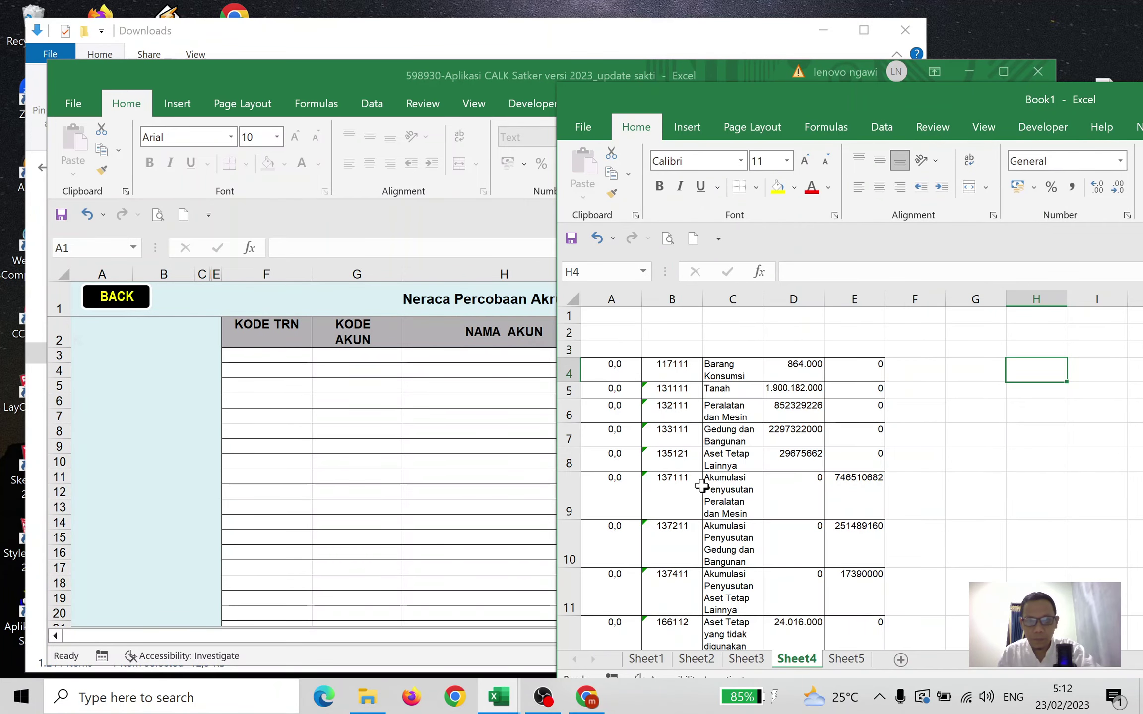
click(689, 416)
scroll(843, 476, down, 6)
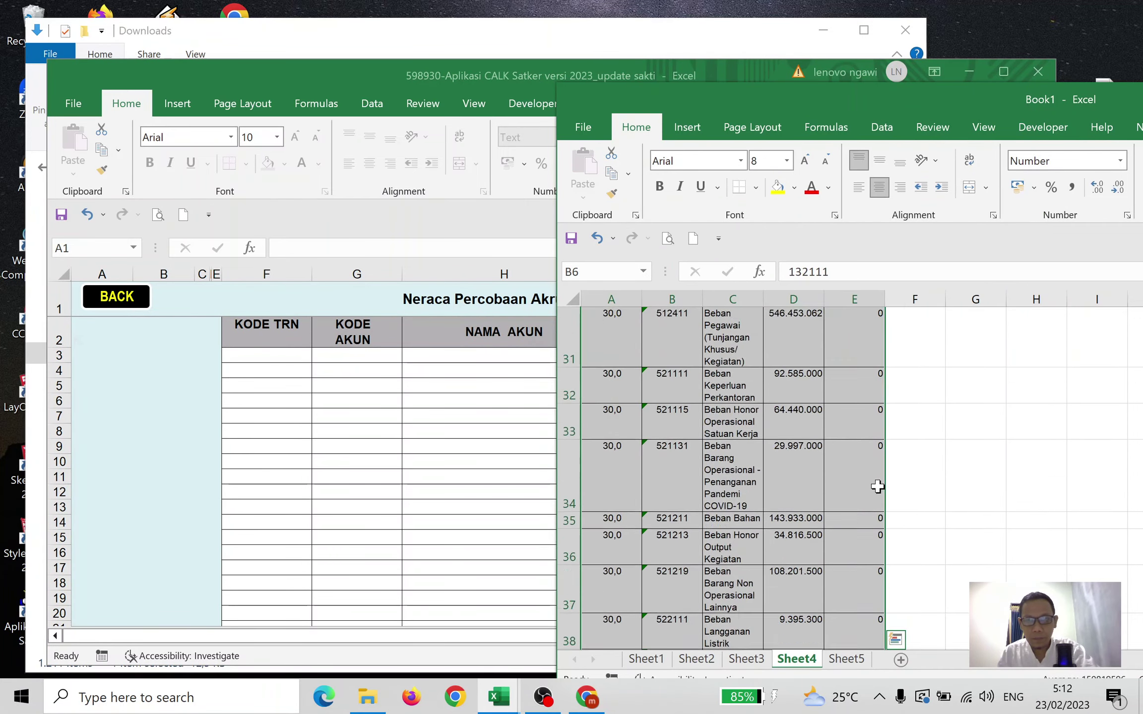
scroll(875, 482, down, 7)
scroll(875, 482, down, 1)
key(ctrl+c)
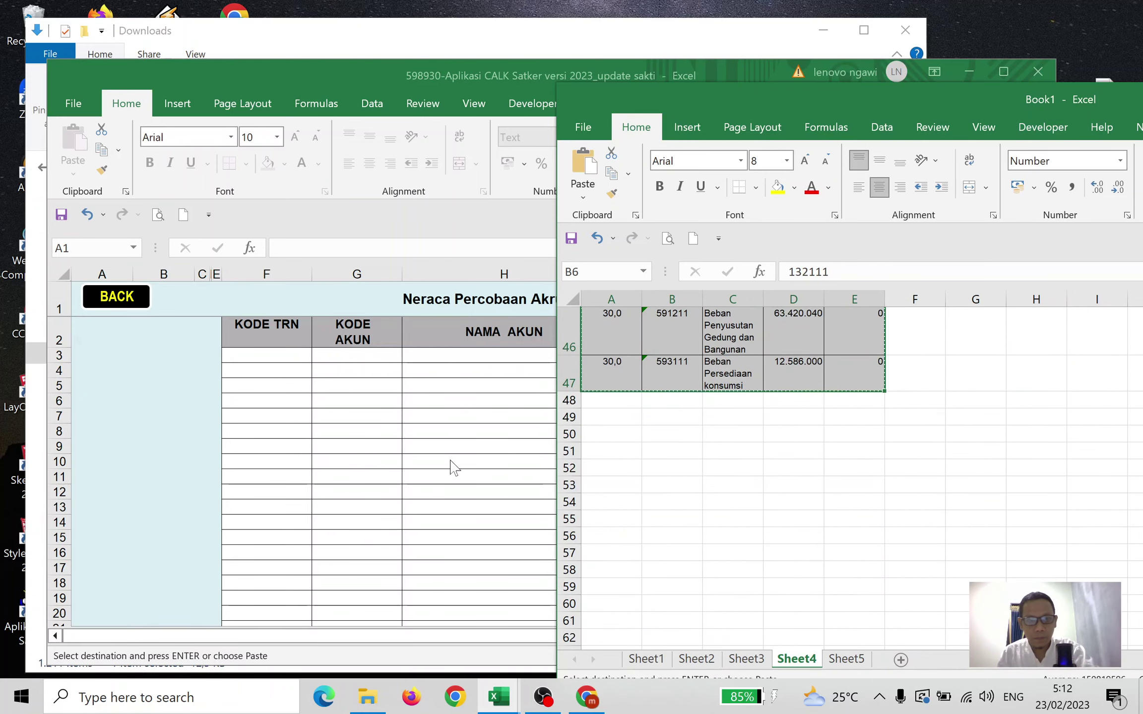
Paste the Sheet4 accounts at F3 in Akrual Tahun Sebelumnya and return to the menu.
scroll(448, 464, up, 10)
click(439, 434)
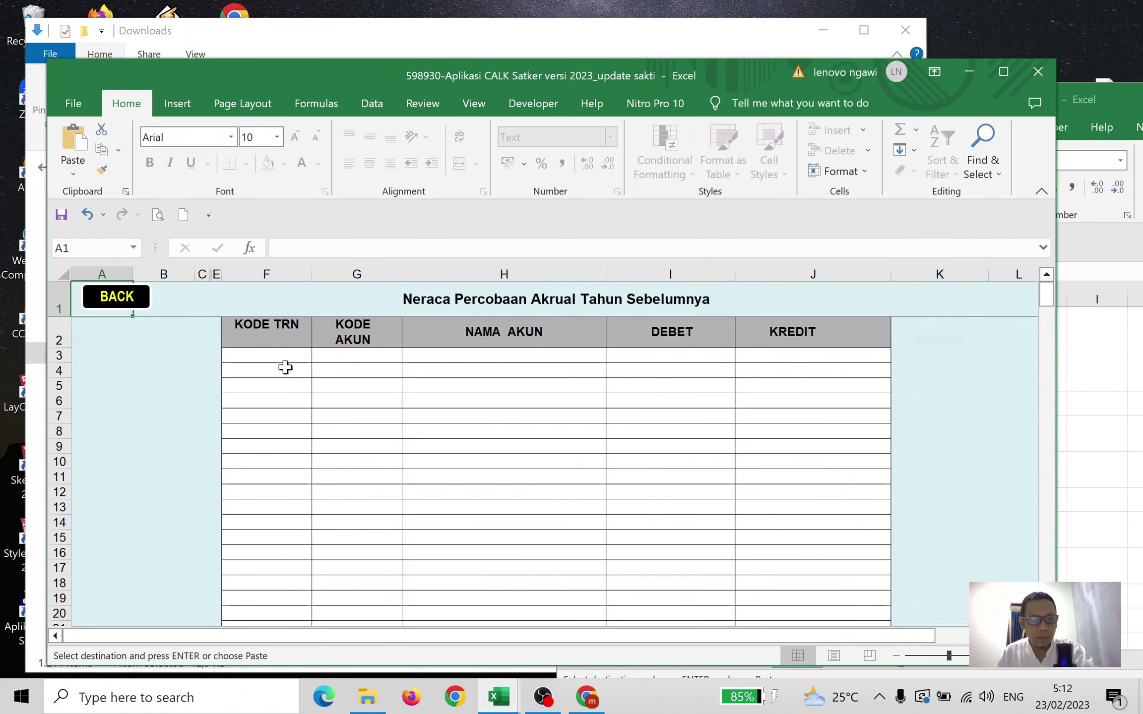
click(285, 352)
key(ctrl+v)
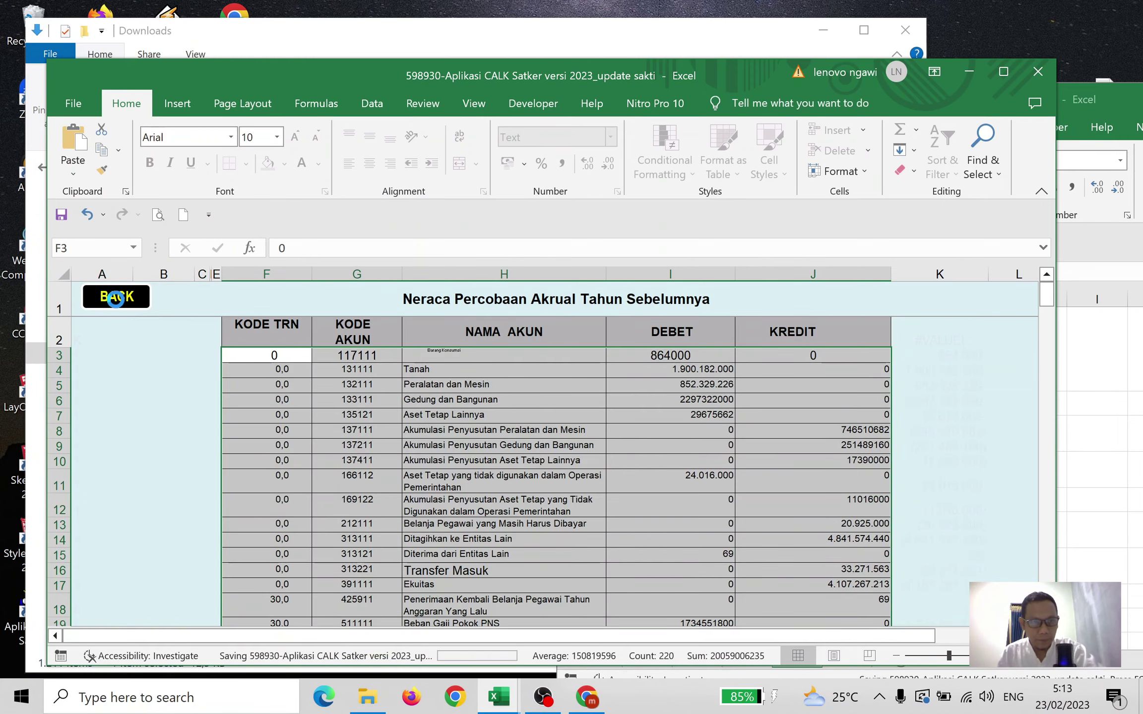
click(115, 307)
Open the Akrual Audited sheet and copy the whole data block from Book1 Sheet5.
click(677, 544)
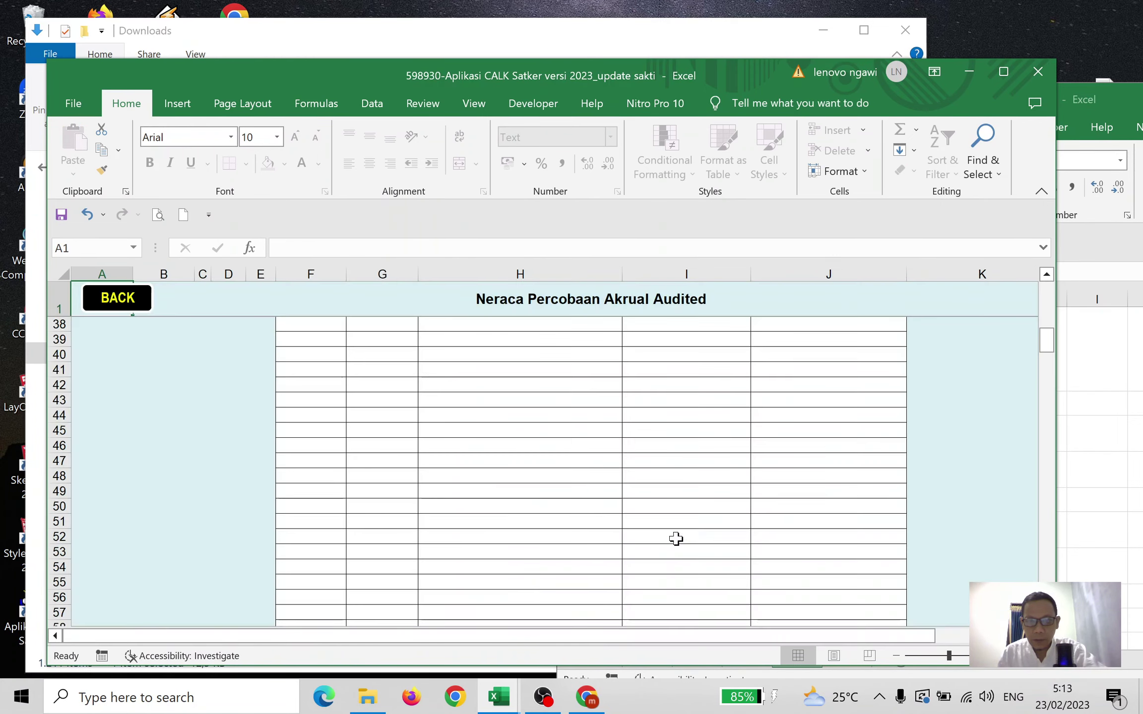
click(1101, 431)
scroll(818, 500, up, 6)
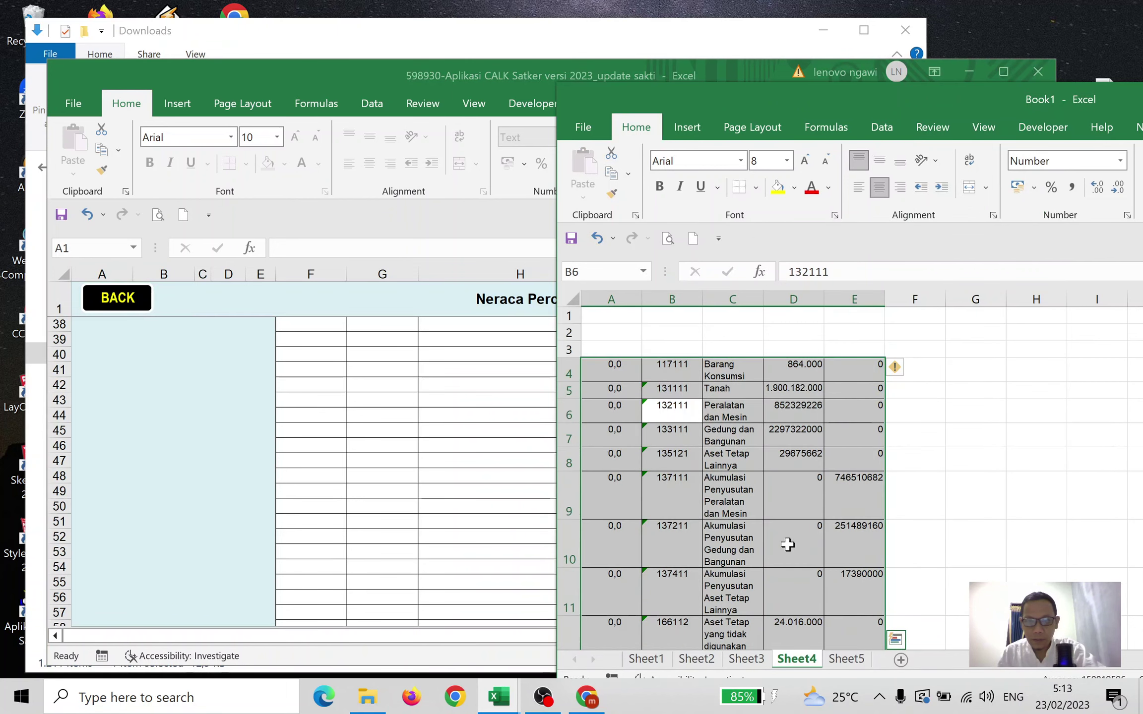
click(846, 658)
click(697, 417)
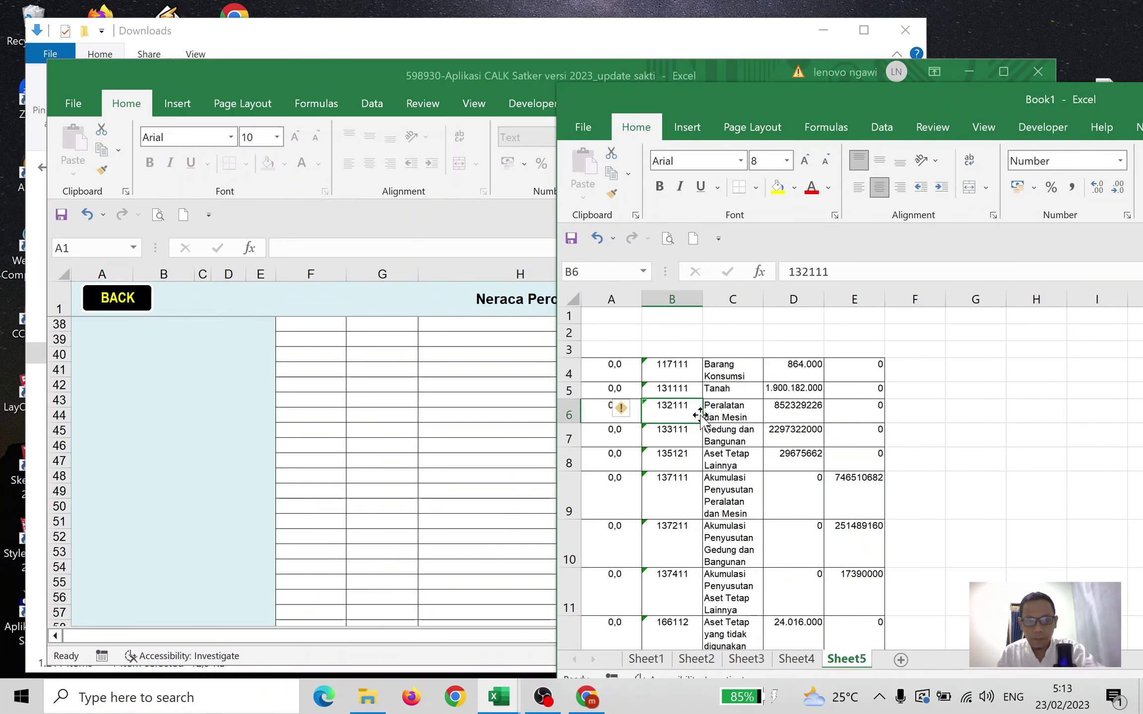
key(ctrl+a)
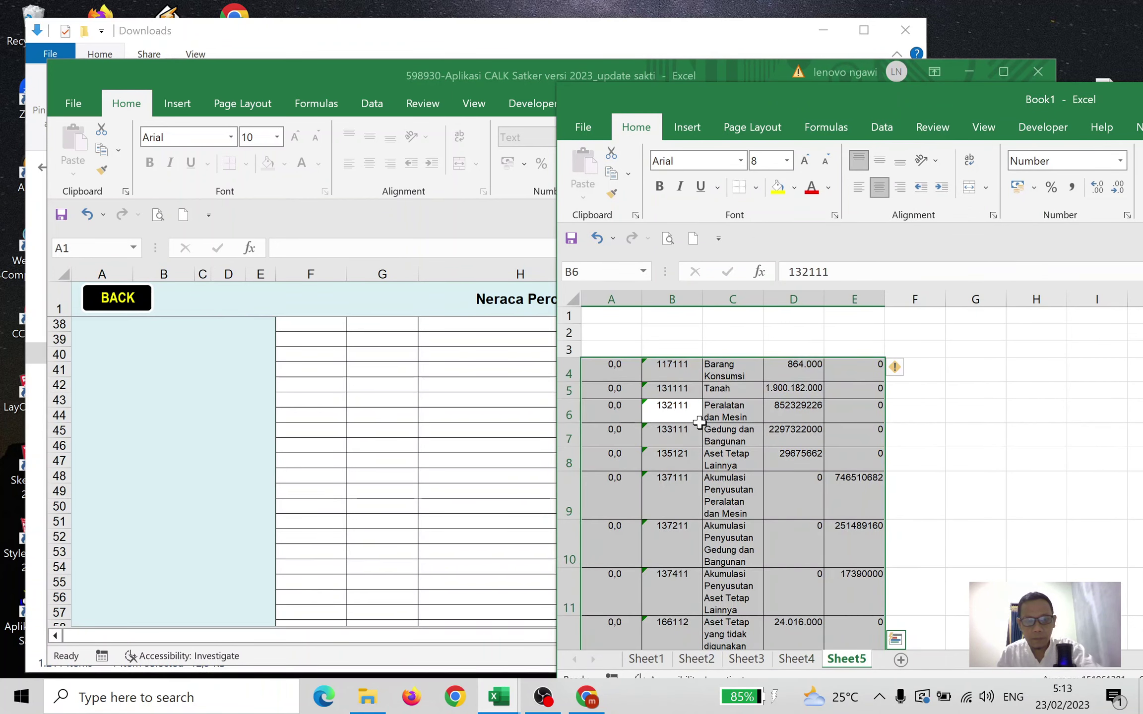
key(ctrl+c)
Paste the Sheet5 trial balance at F4, save the CALK workbook, and return to the menu.
click(400, 413)
scroll(397, 404, up, 5)
scroll(395, 400, up, 7)
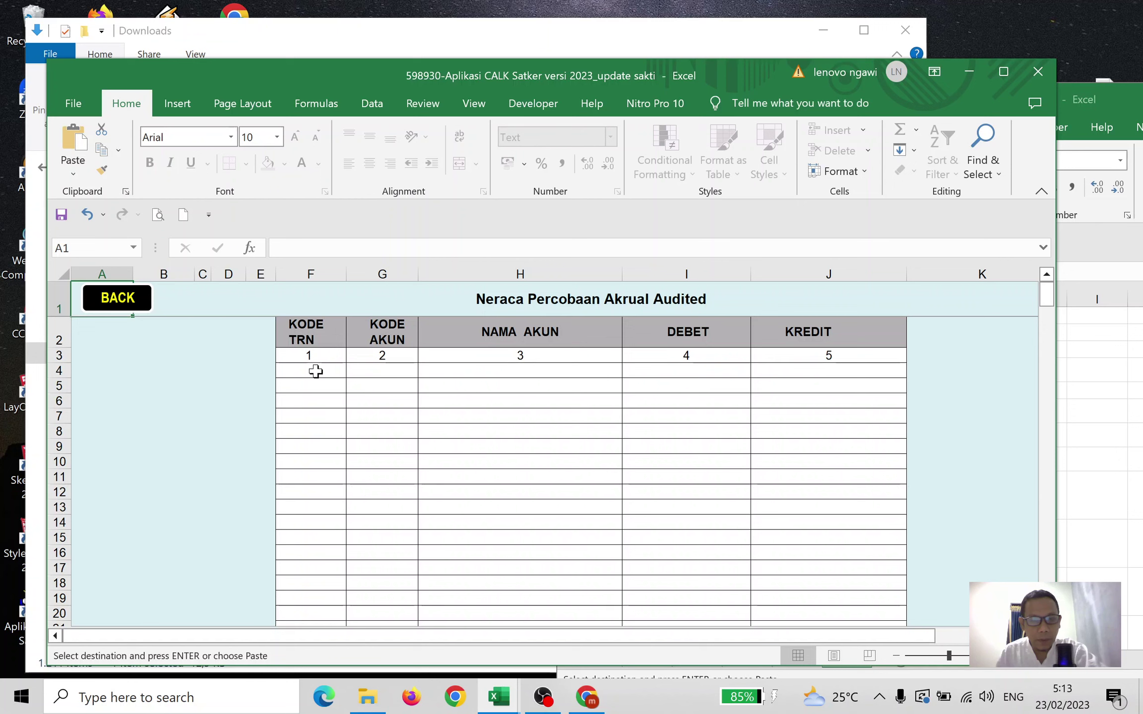
click(322, 371)
key(ctrl+v)
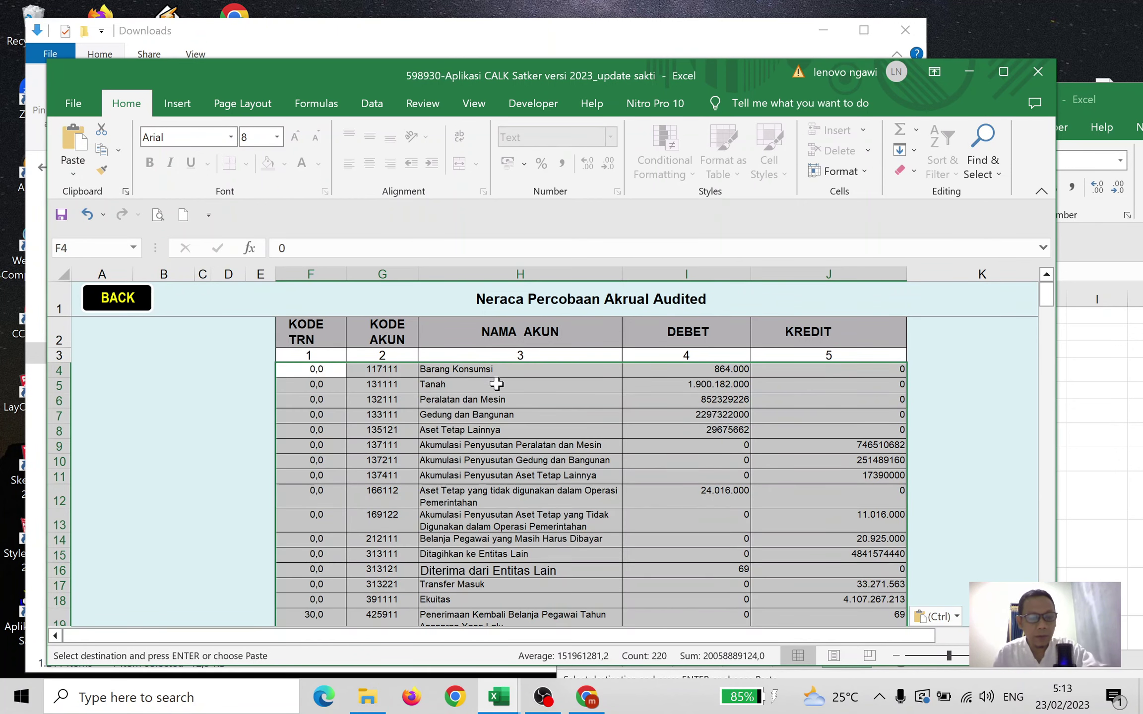
key(ctrl+s)
scroll(615, 421, down, 6)
scroll(622, 414, down, 9)
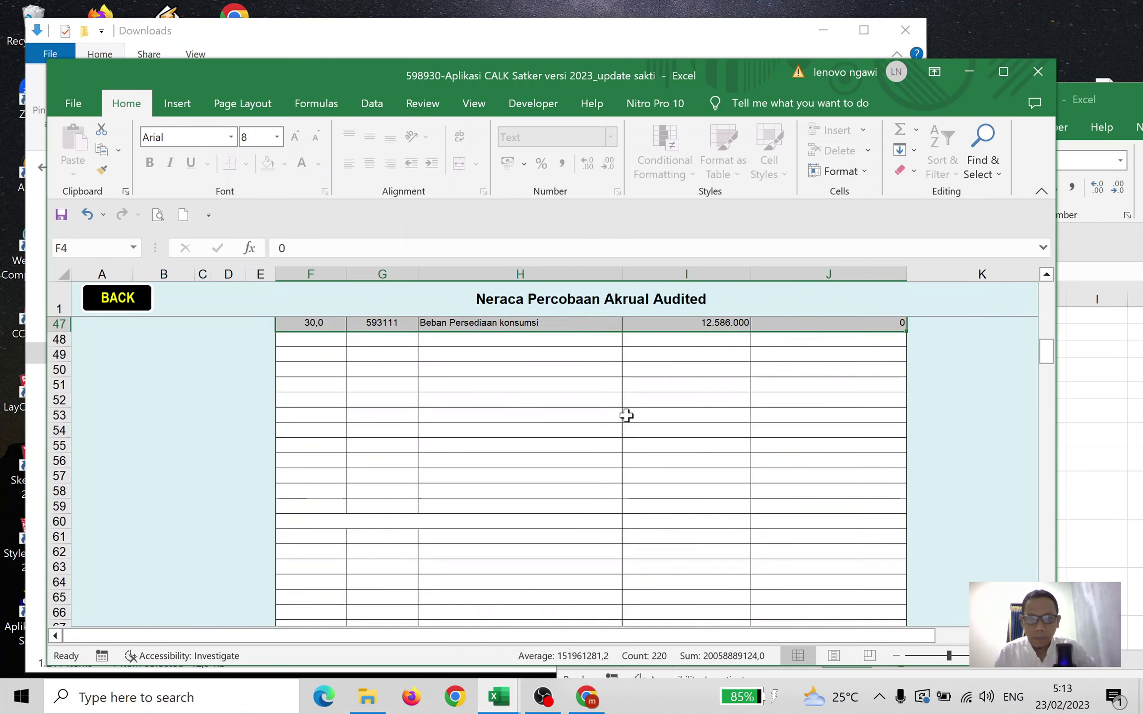
scroll(615, 402, up, 6)
scroll(604, 387, up, 3)
click(117, 316)
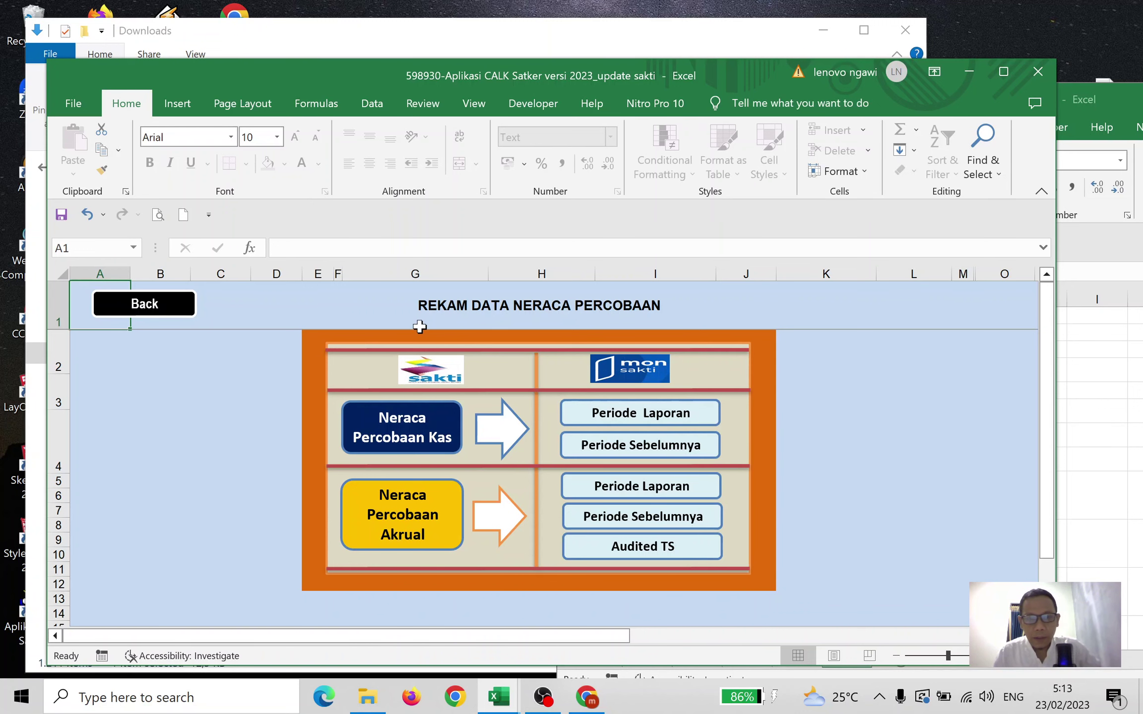
Open the TRANSAKSI SIMAK BMN sheet from the main menu and bring up the Downloads folder.
click(164, 303)
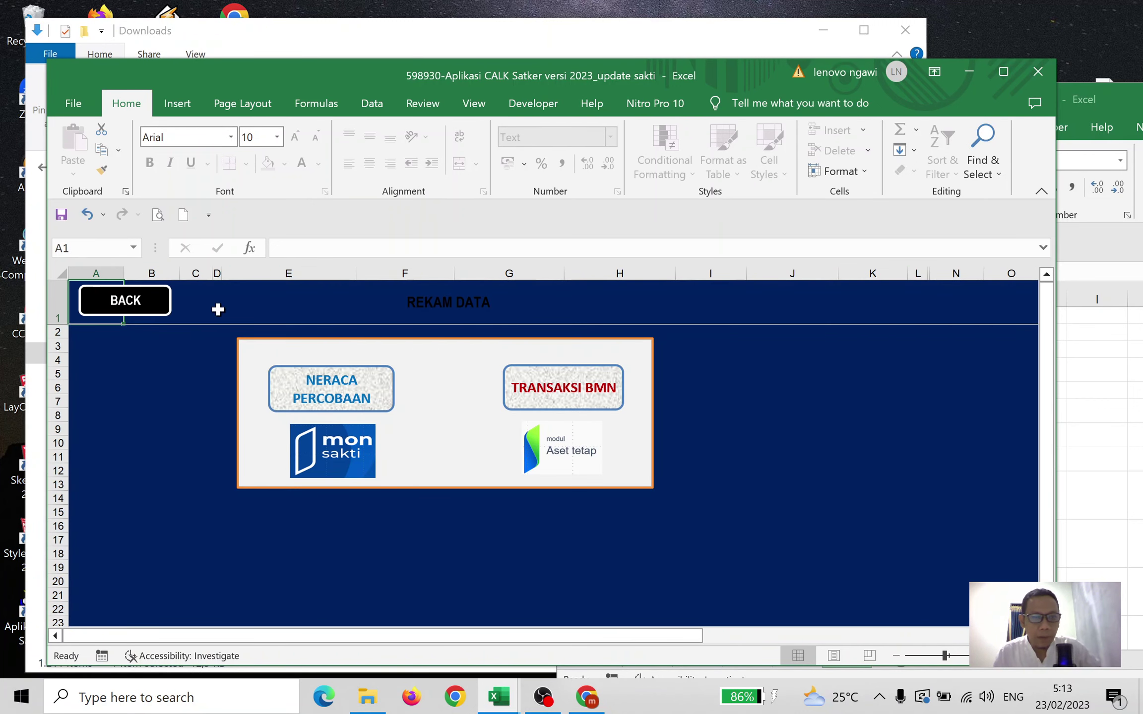
click(578, 390)
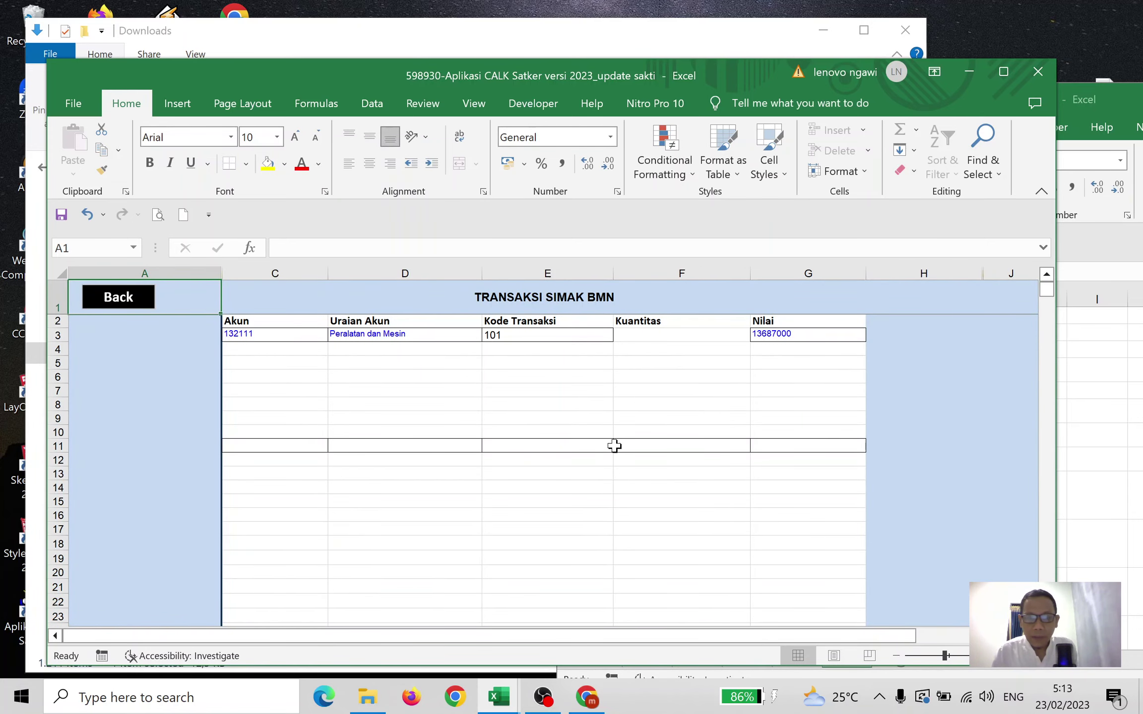
click(367, 697)
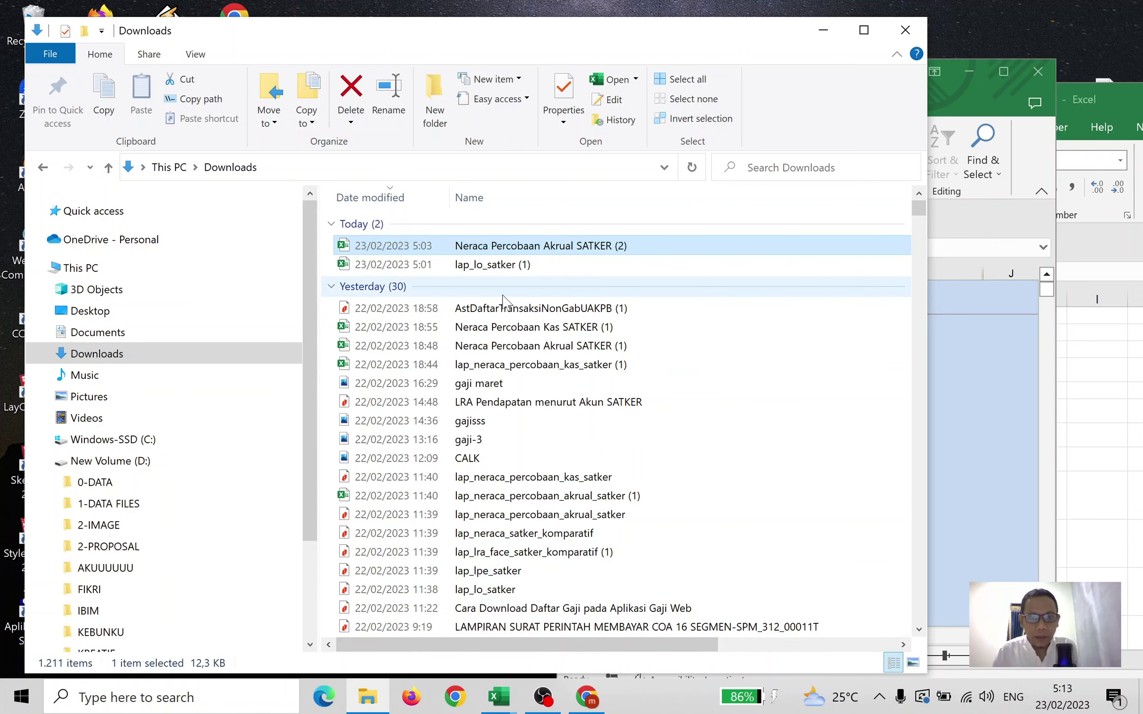
Open the AstDaftarTransaksiNonGabUAKPB (1) PDF and close it again.
click(516, 316)
double_click(536, 303)
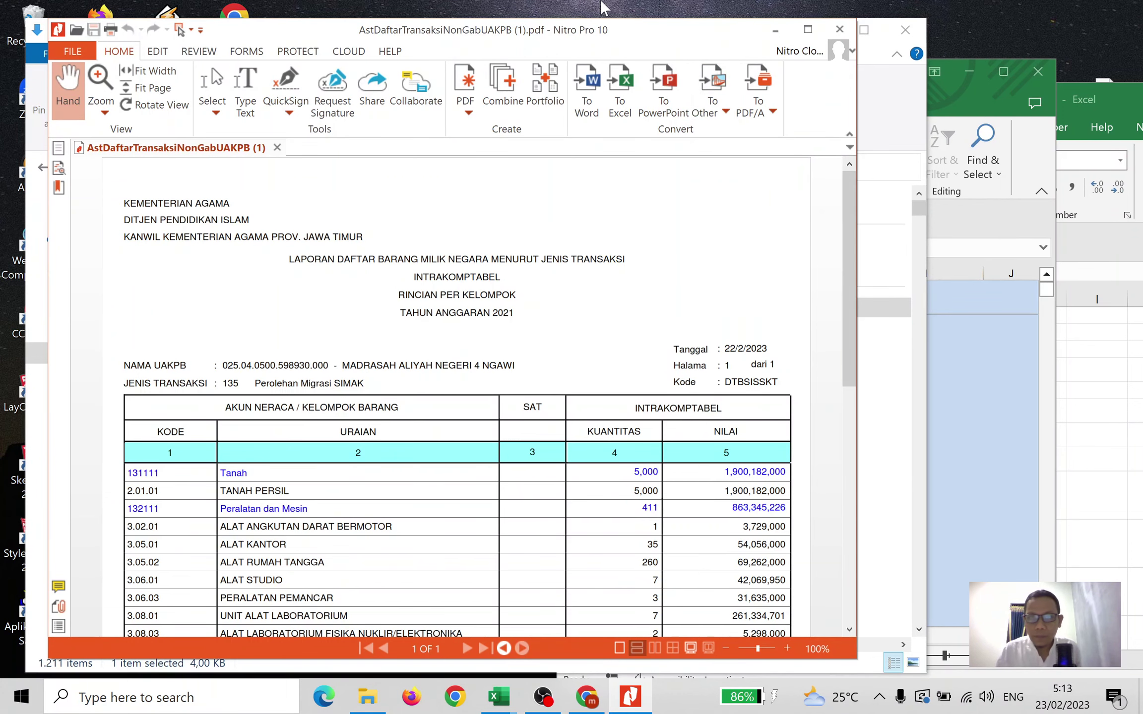
click(840, 31)
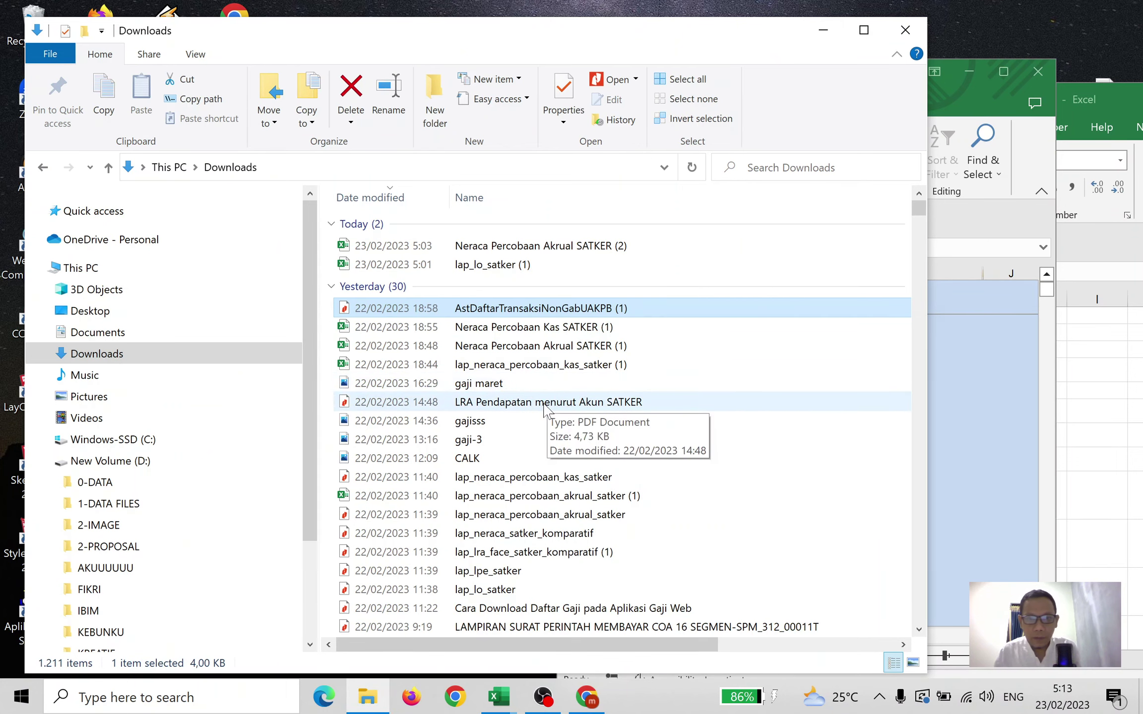
Open the 21/02/2023 AstDaftarTransaksiNonGabUAKPB PDF report in Nitro Pro.
scroll(544, 406, down, 3)
scroll(544, 407, down, 1)
scroll(544, 407, down, 6)
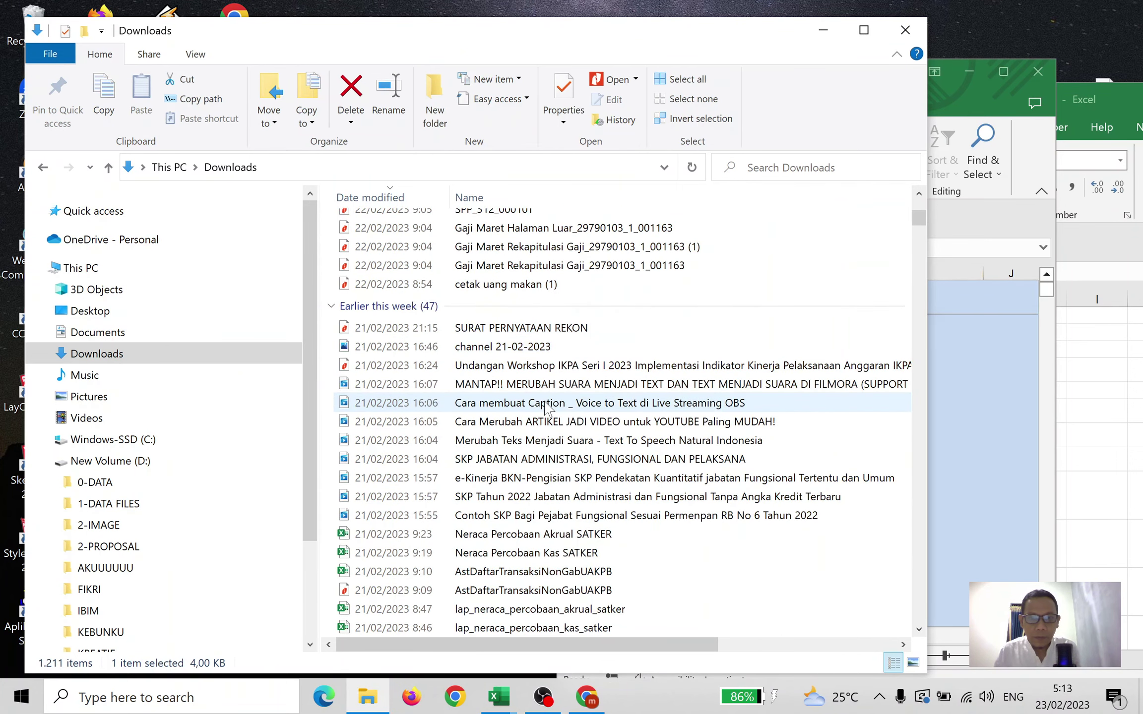
scroll(544, 407, down, 2)
scroll(546, 408, down, 2)
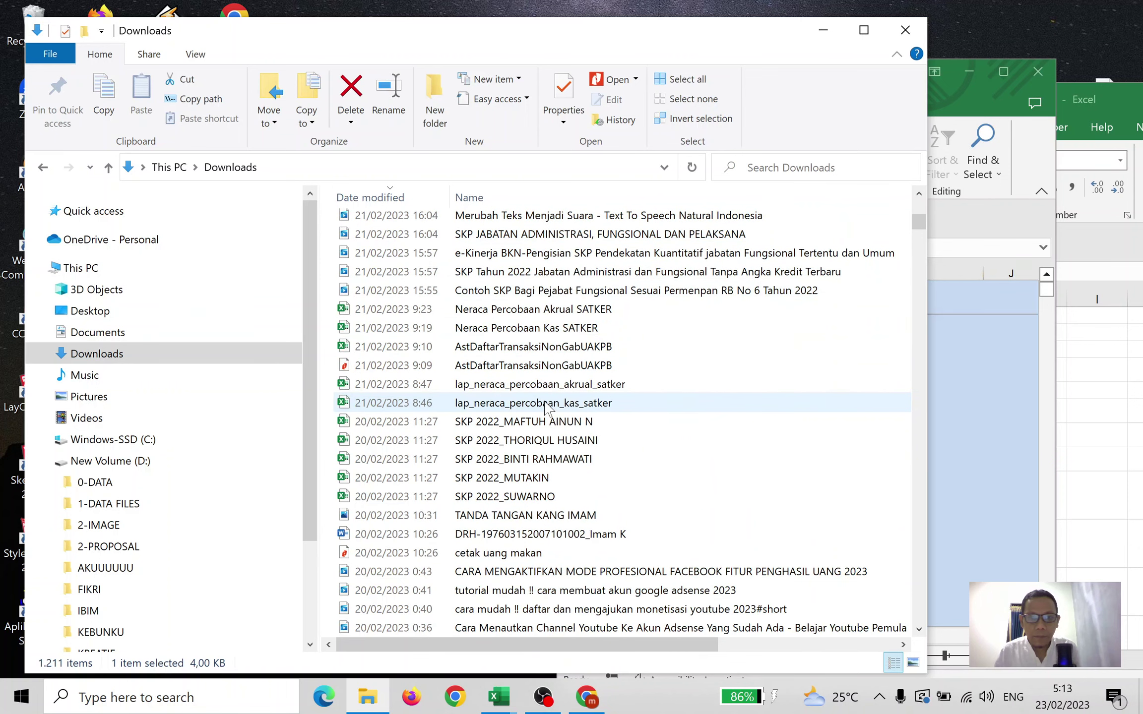
scroll(546, 408, down, 1)
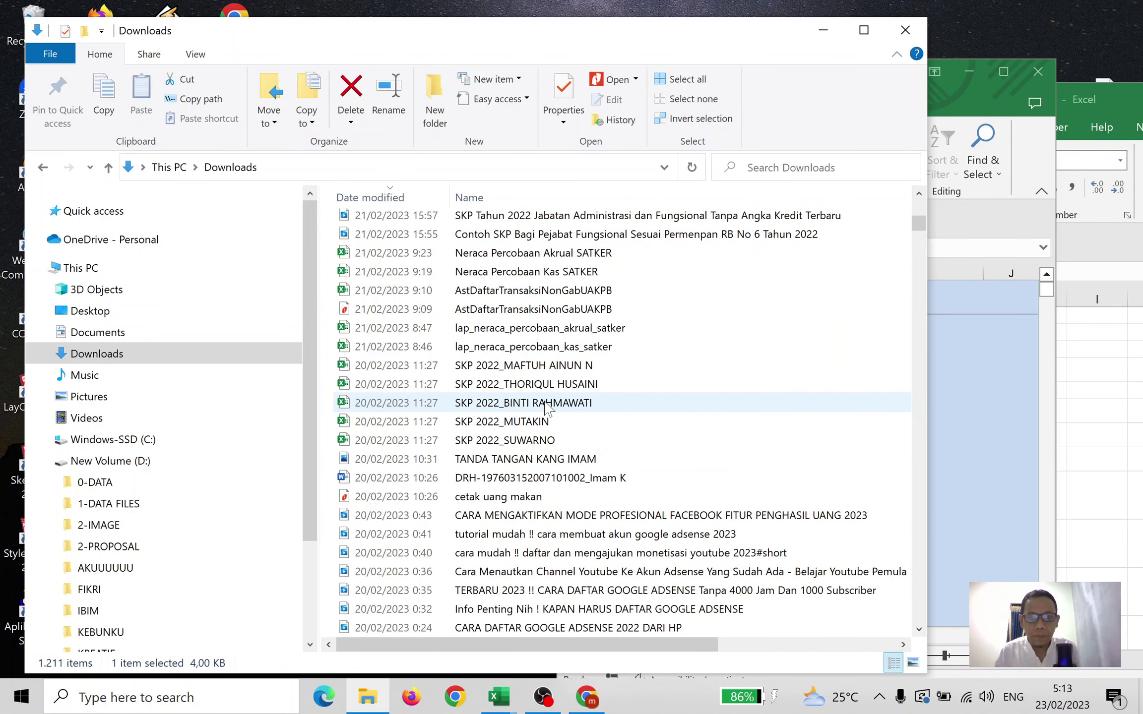
click(523, 312)
double_click(521, 310)
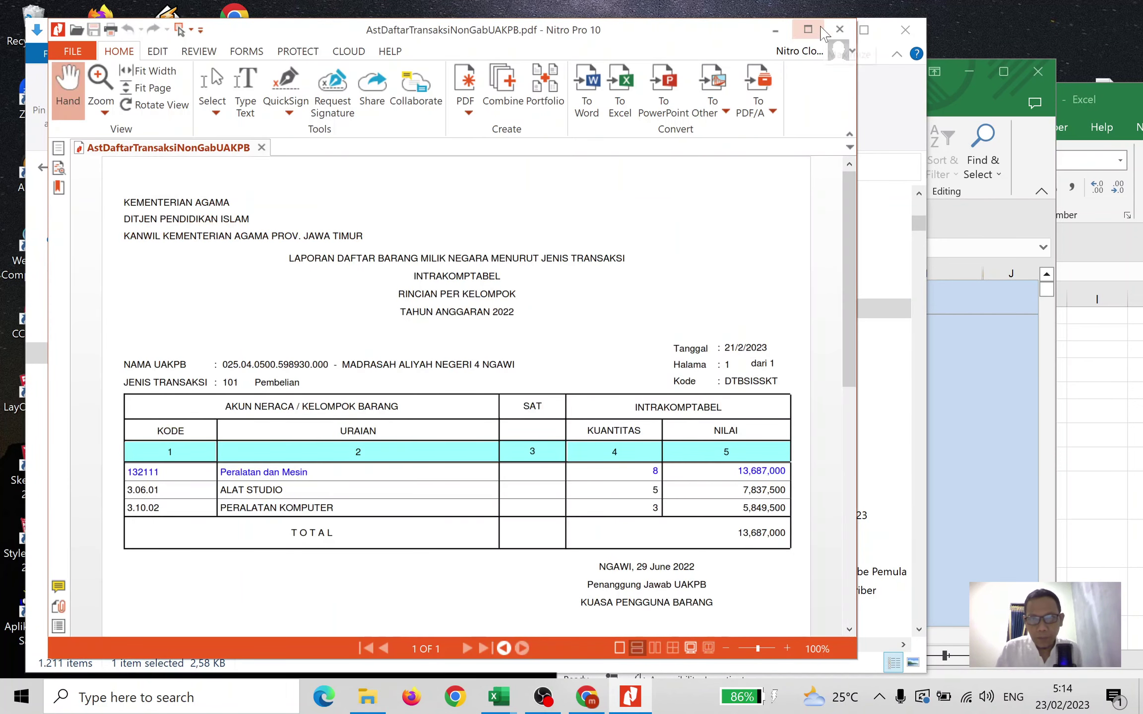
click(808, 29)
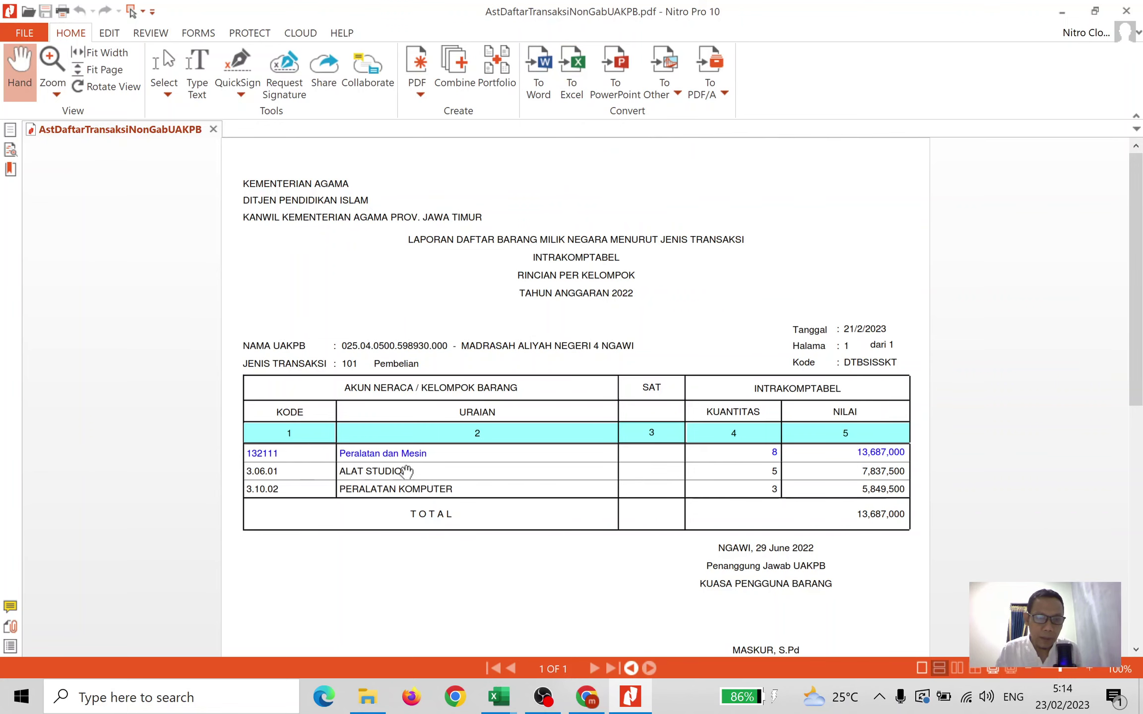
scroll(704, 361, down, 3)
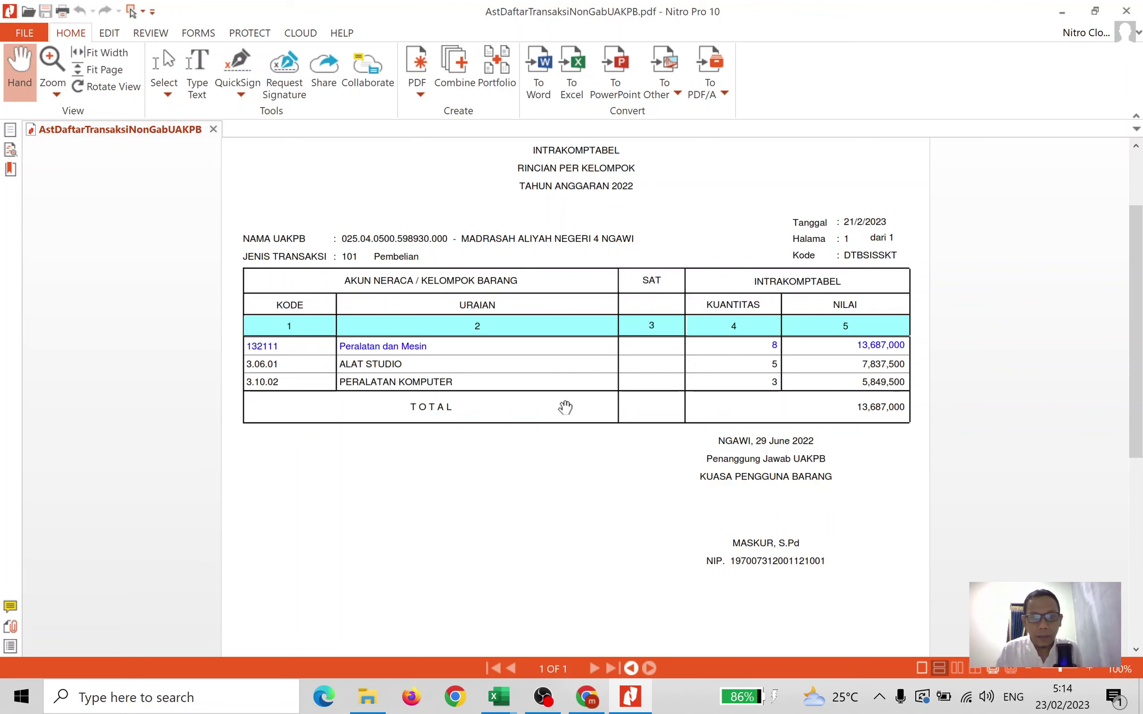
scroll(565, 405, down, 1)
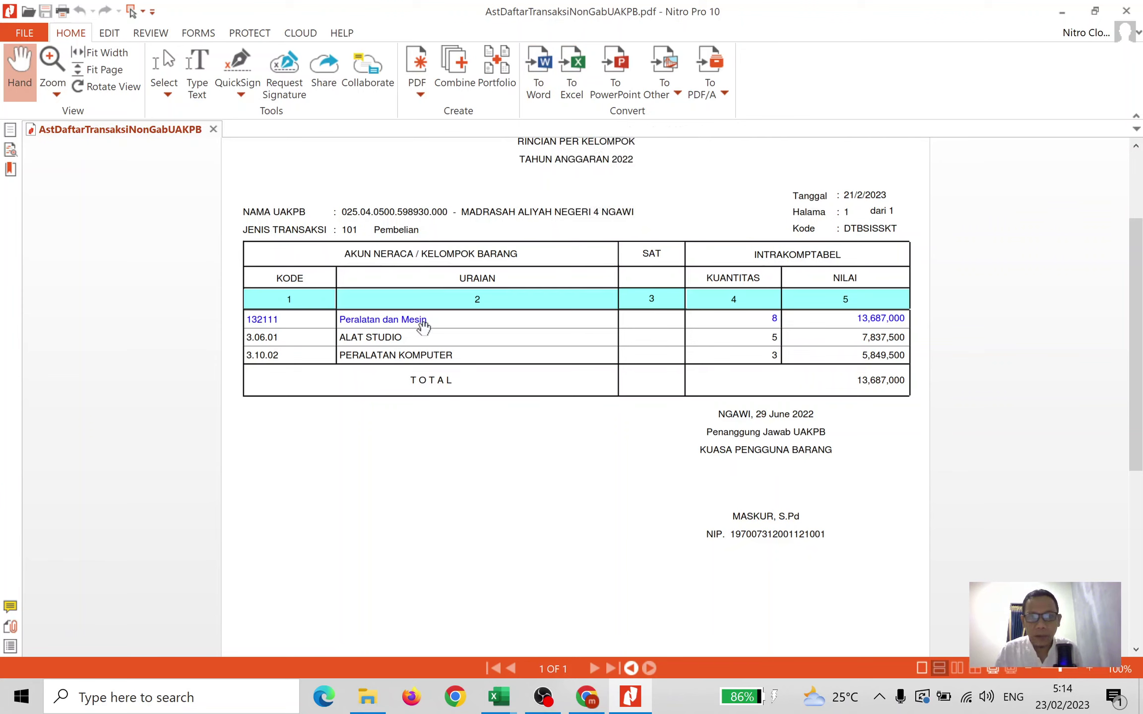
Restore the Nitro Pro report window and move it aside to uncover the TRANSAKSI SIMAK BMN table.
click(1094, 11)
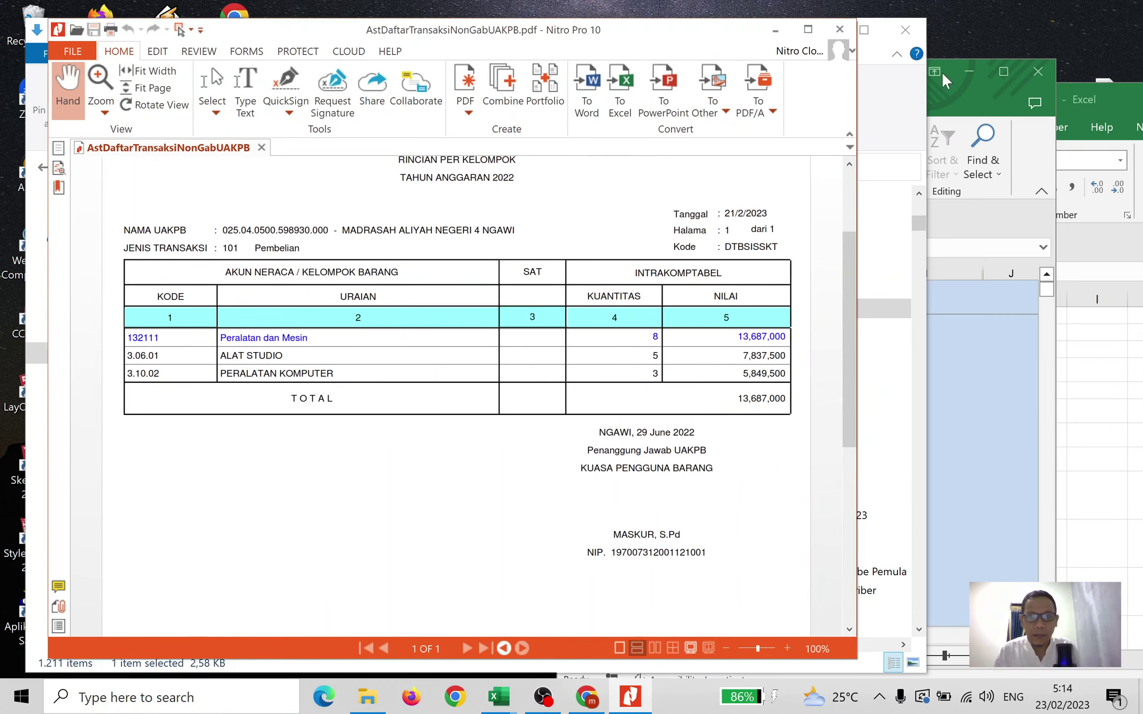
click(942, 233)
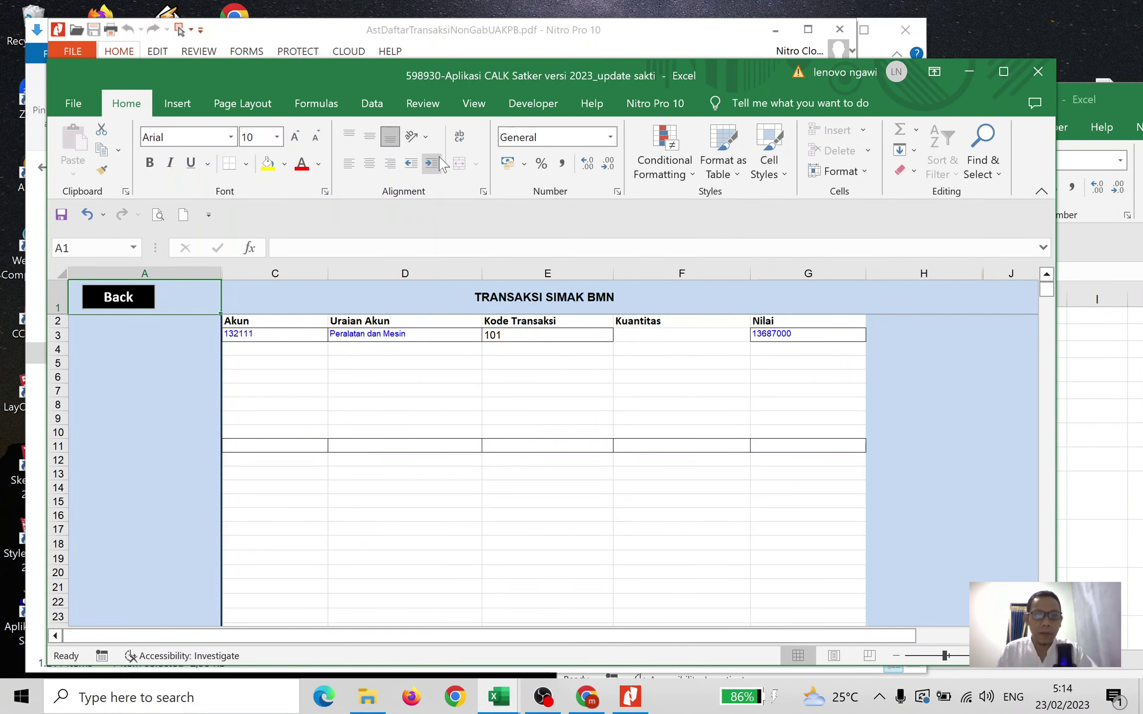
click(545, 42)
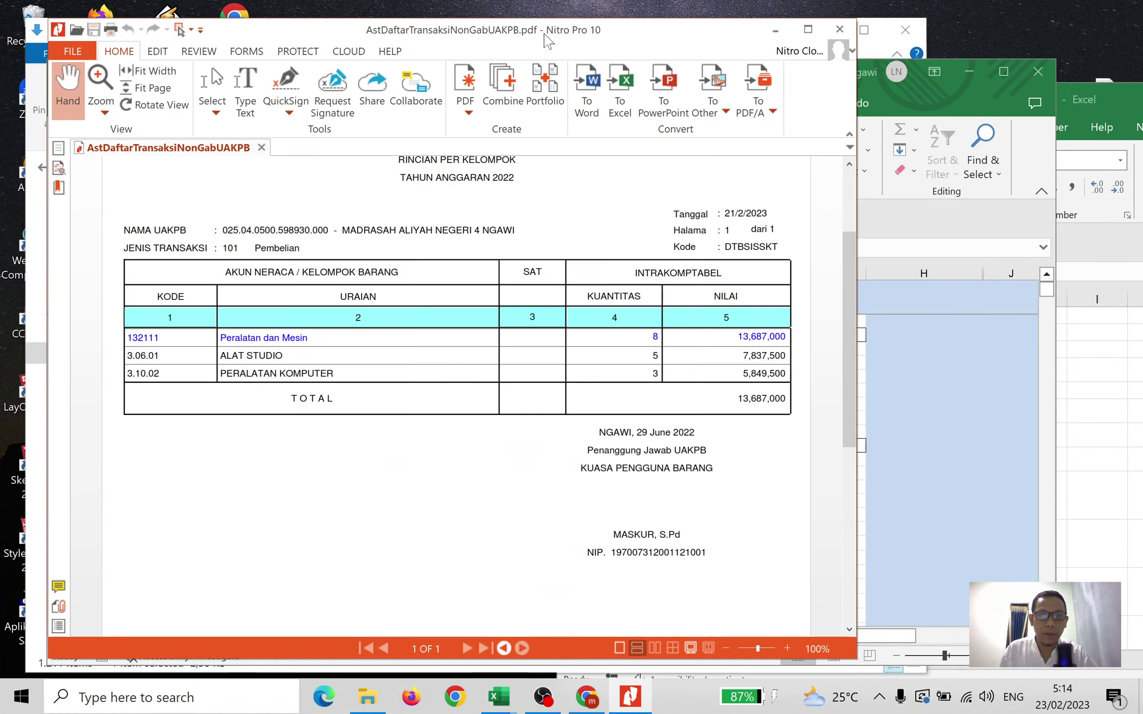
drag(546, 42, 942, 258)
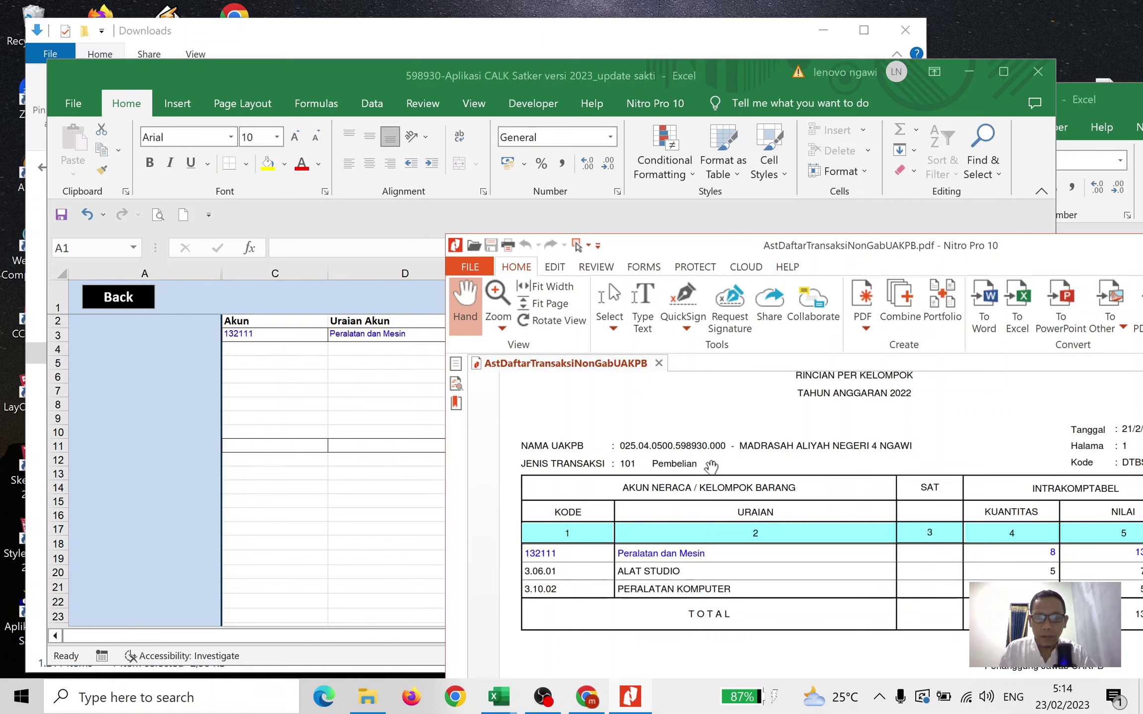
mouse_move(794, 246)
mouse_down()
mouse_move(627, 399)
mouse_move(720, 226)
mouse_up()
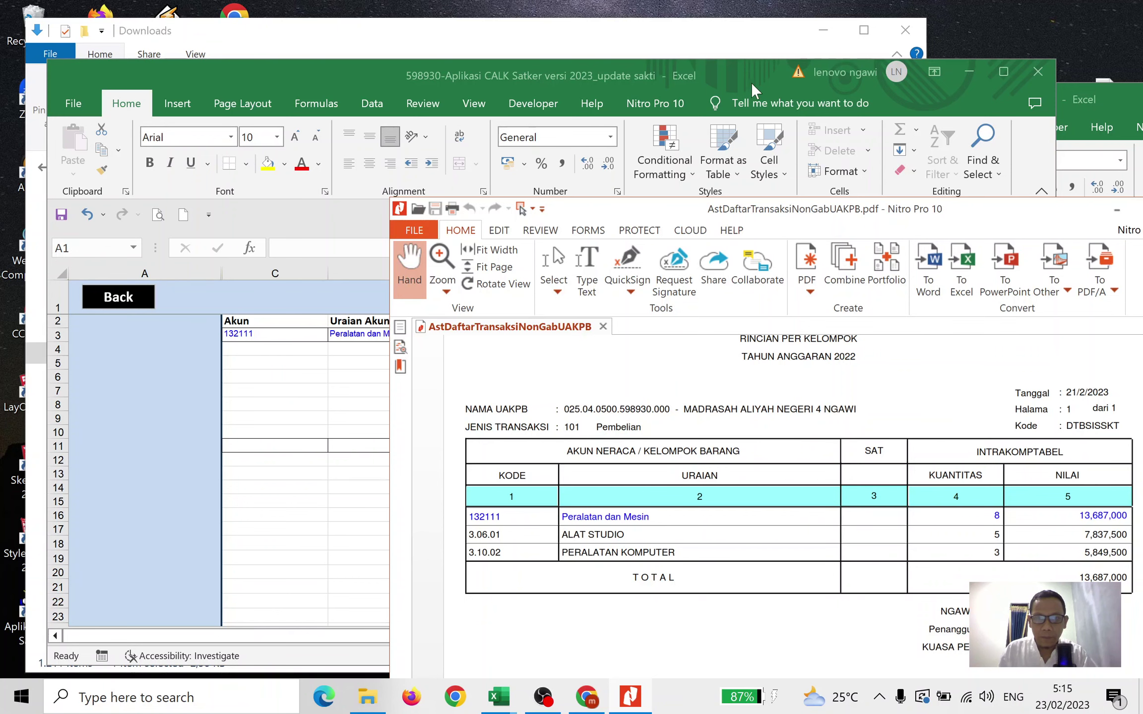
drag(799, 223, 499, 413)
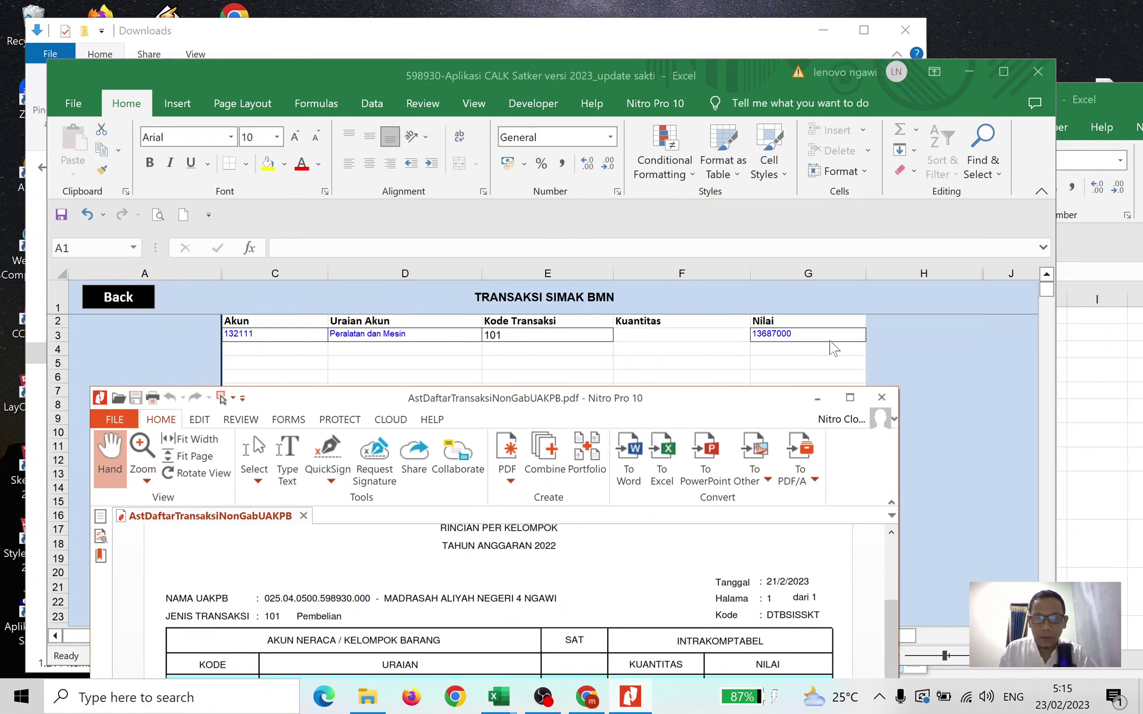
drag(675, 407, 672, 225)
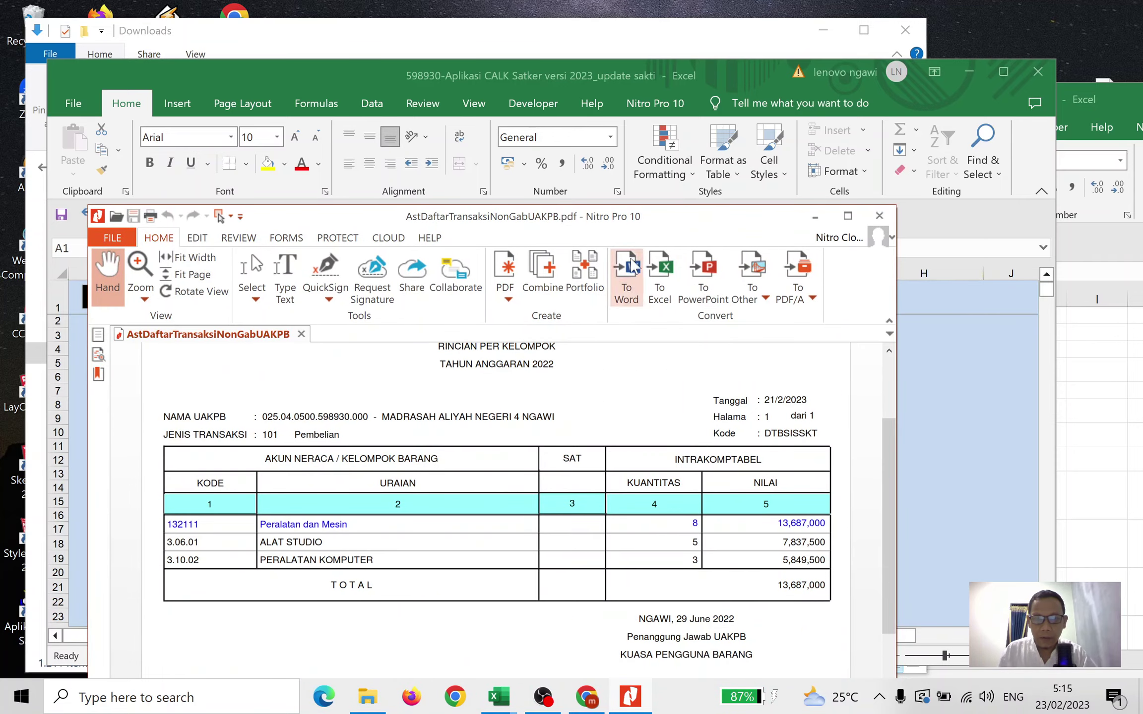
mouse_move(675, 218)
mouse_down()
mouse_move(670, 380)
mouse_move(746, 182)
mouse_up()
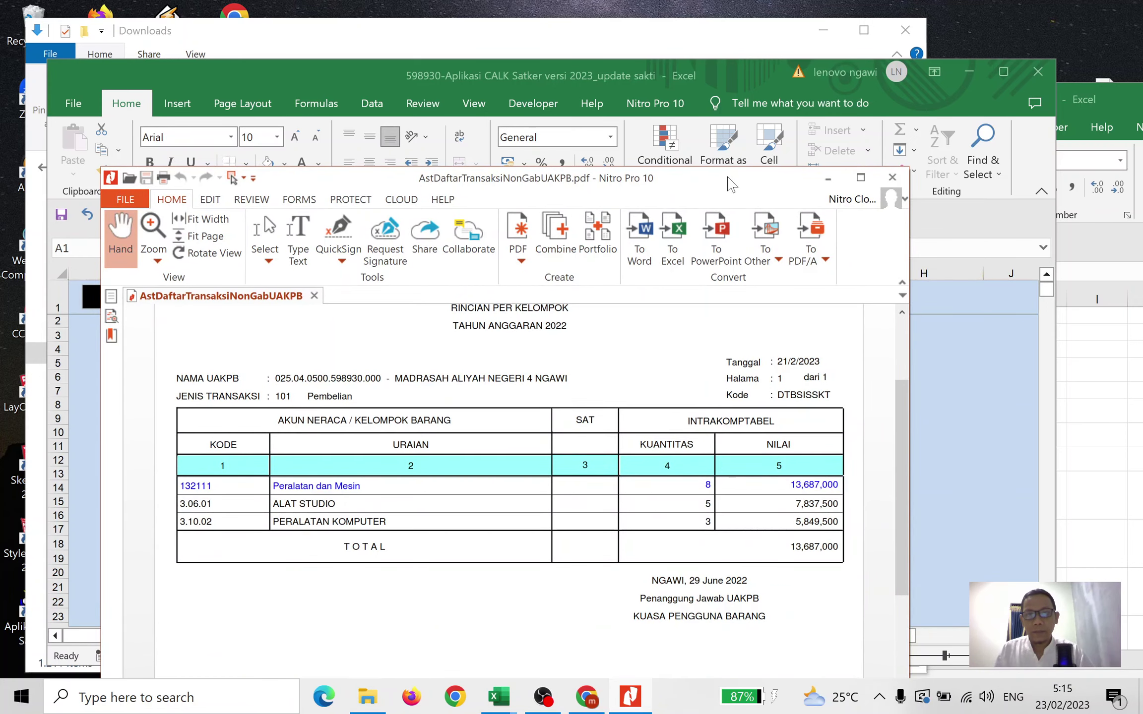
drag(728, 186, 765, 438)
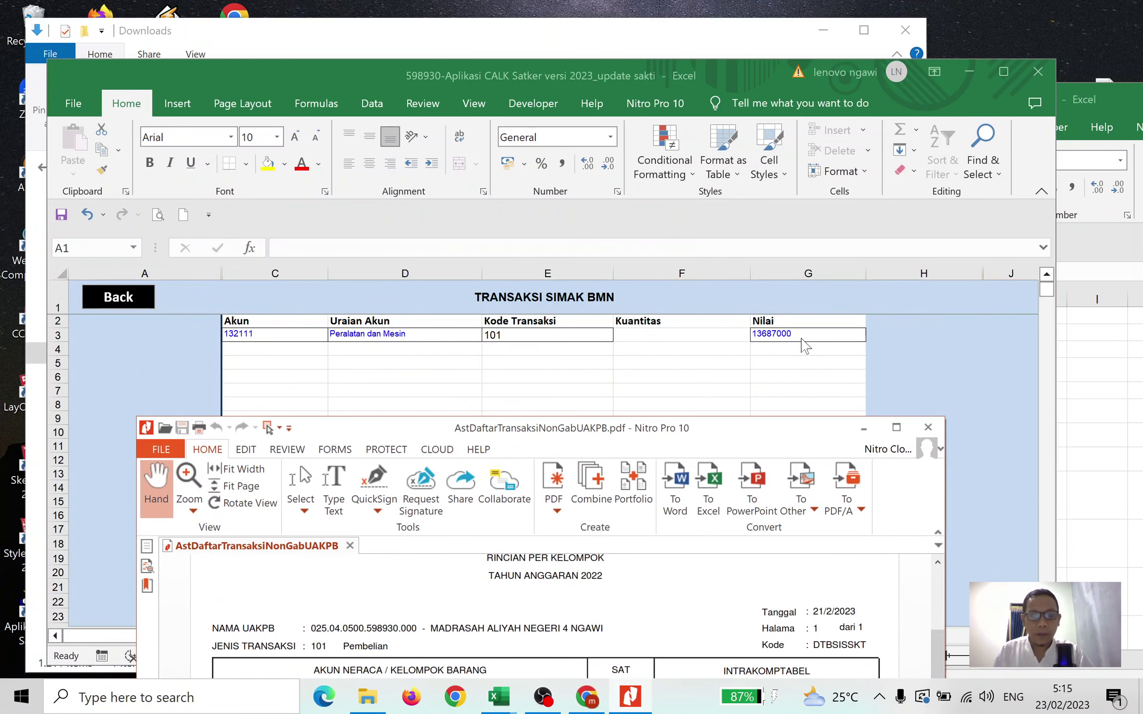
click(714, 337)
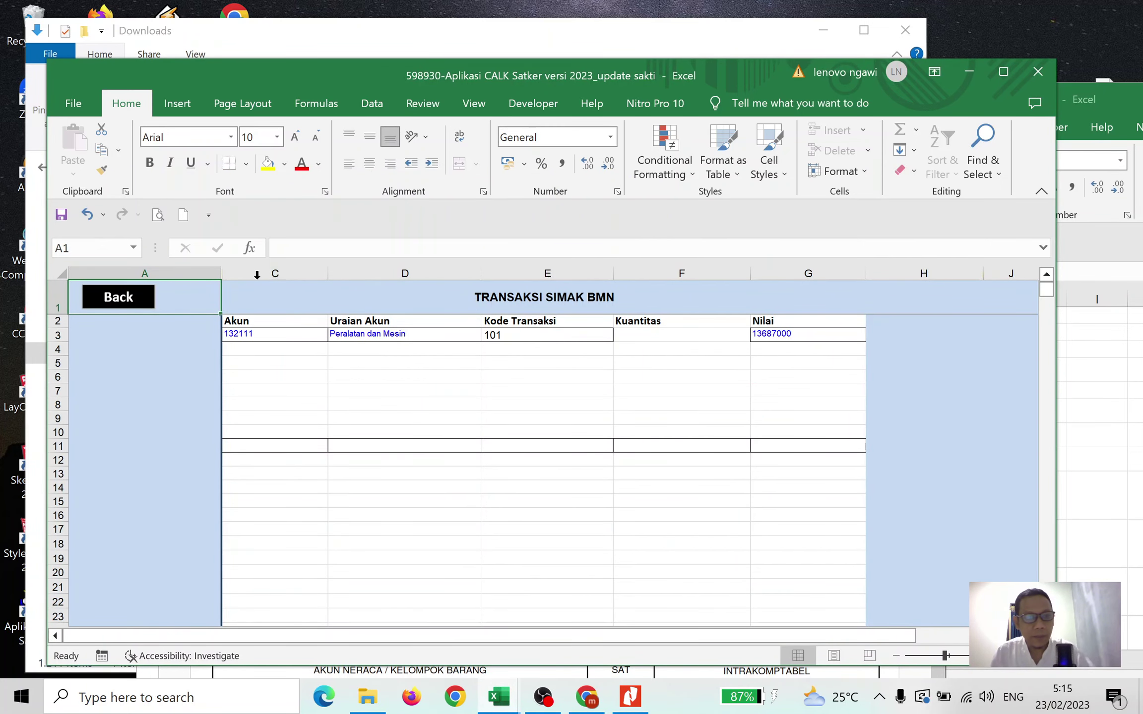
Navigate back to MENU UTAMA, then through Analisis LK to the ANALISIS LRA sheet.
click(124, 298)
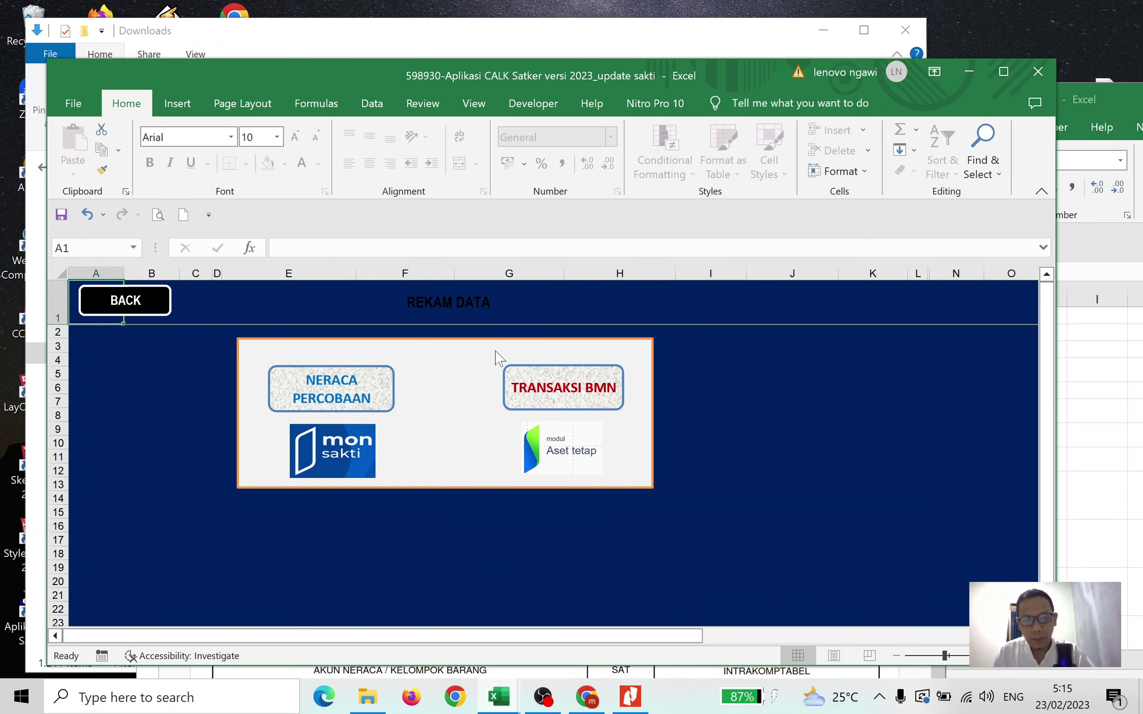
click(145, 301)
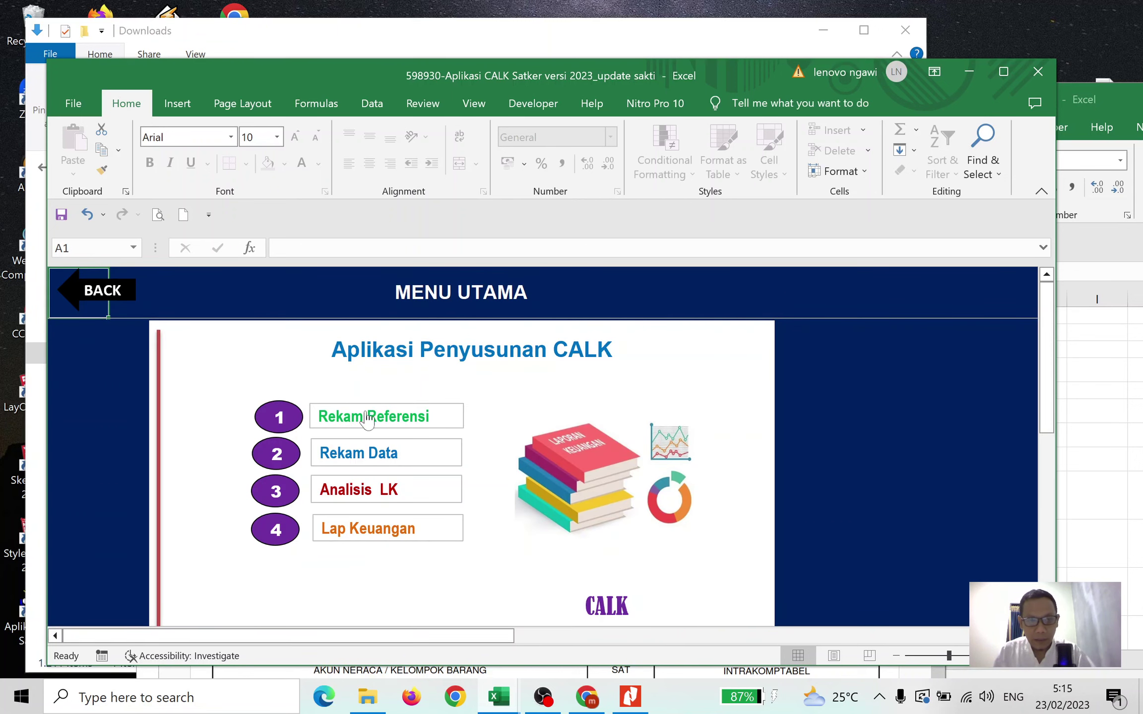
click(384, 499)
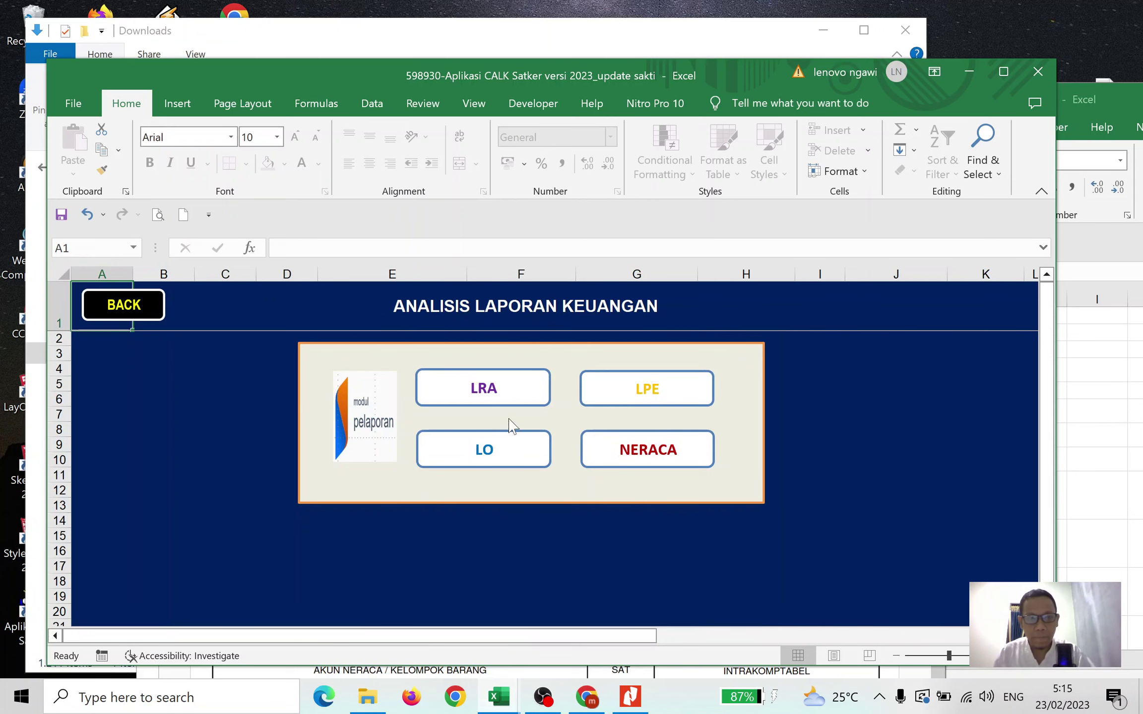
click(507, 389)
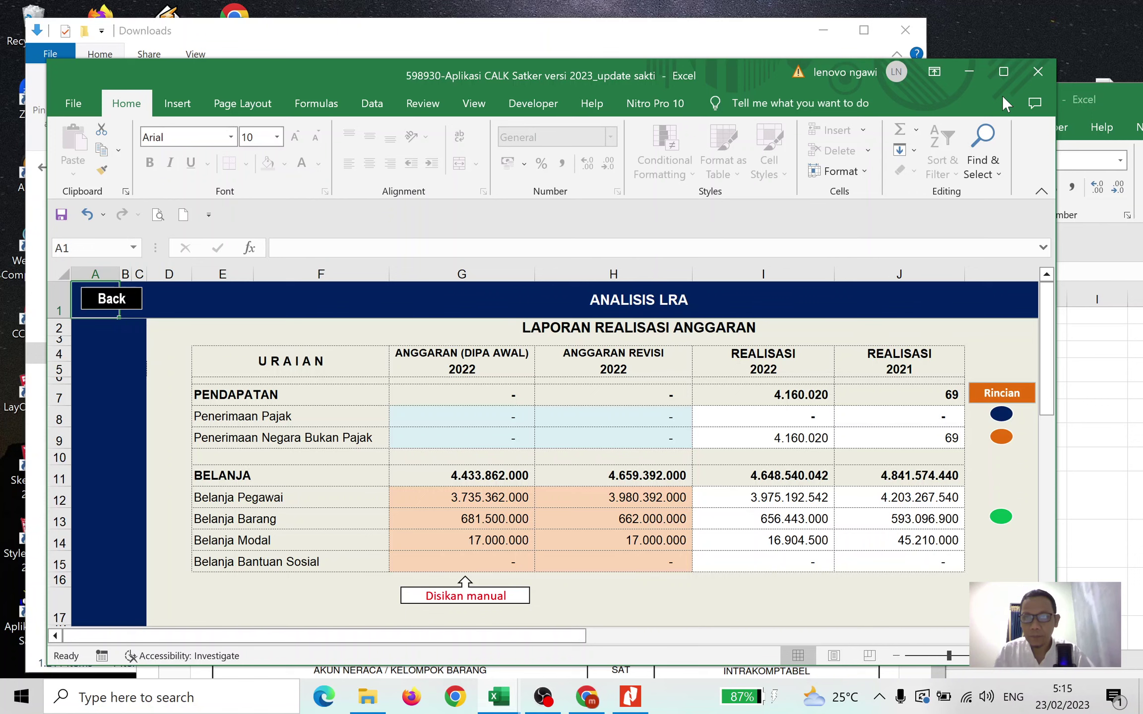
click(1004, 71)
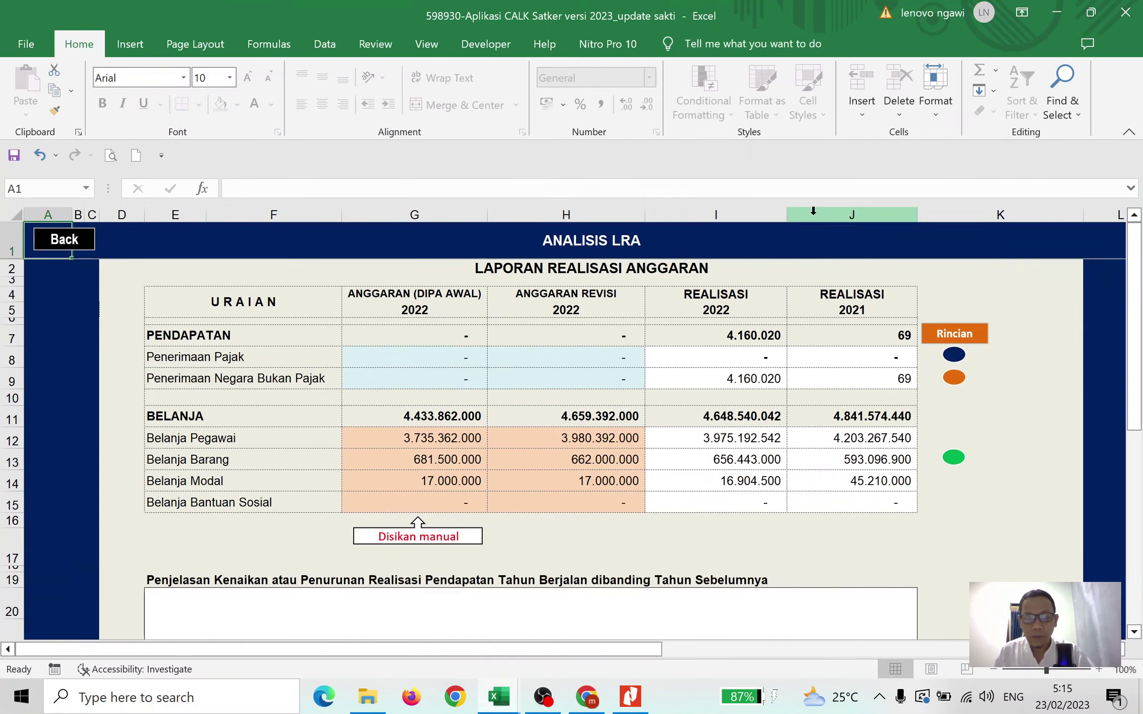
click(360, 412)
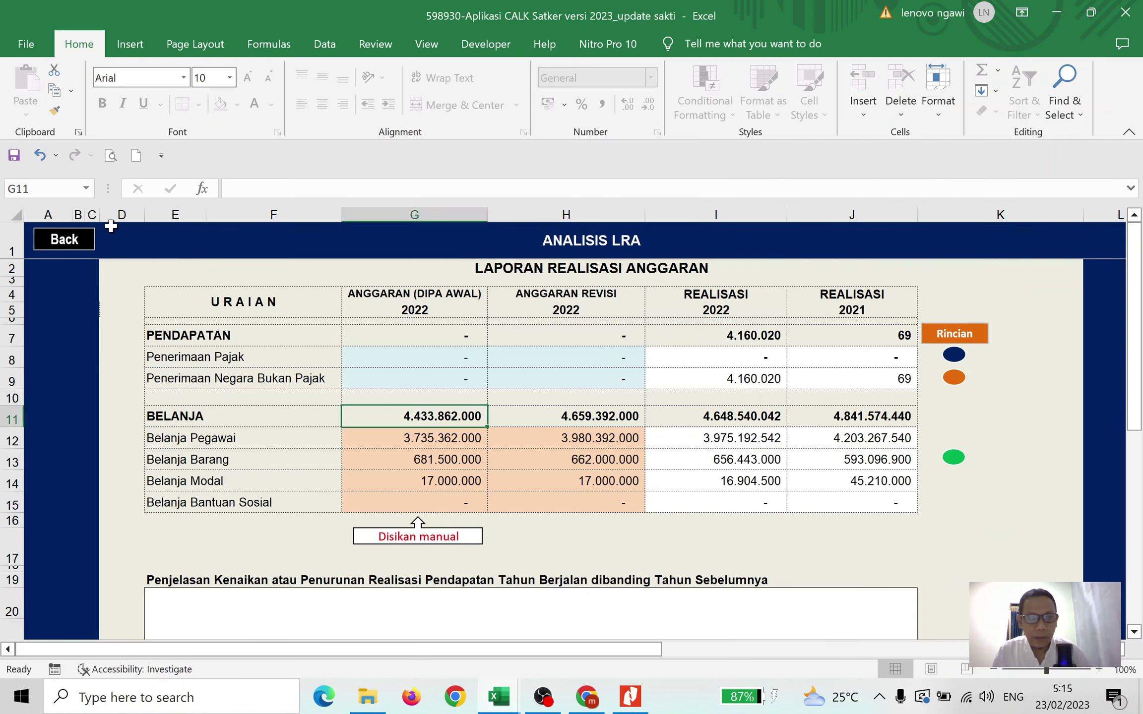
click(69, 241)
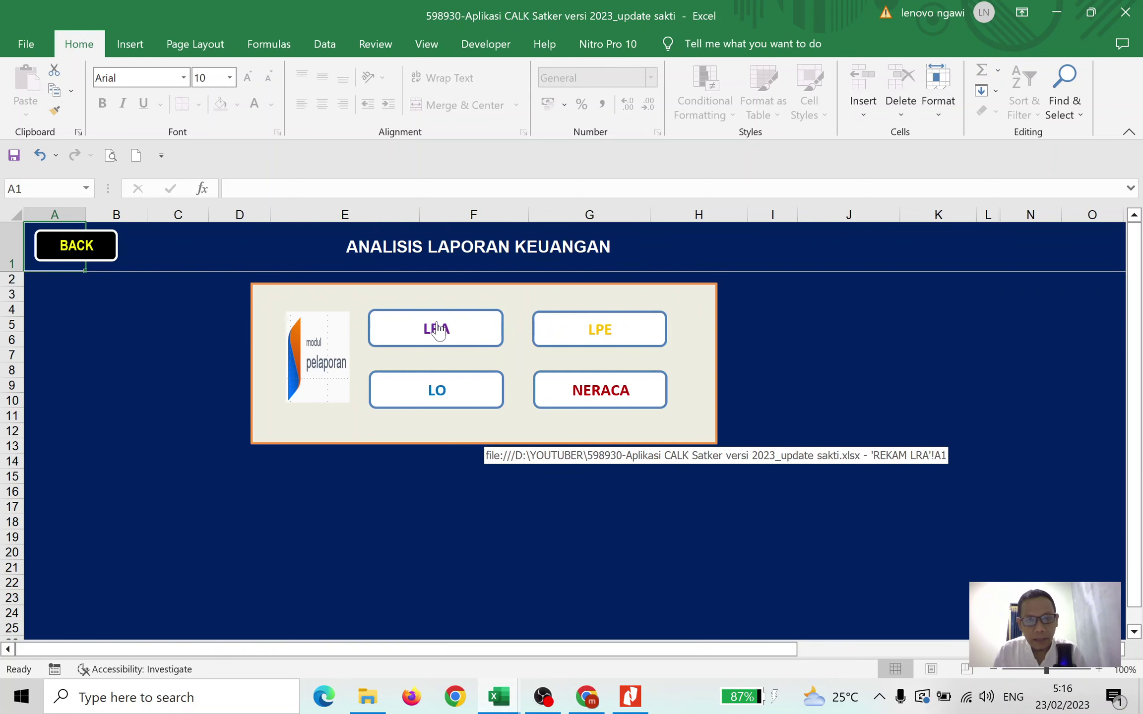
click(437, 330)
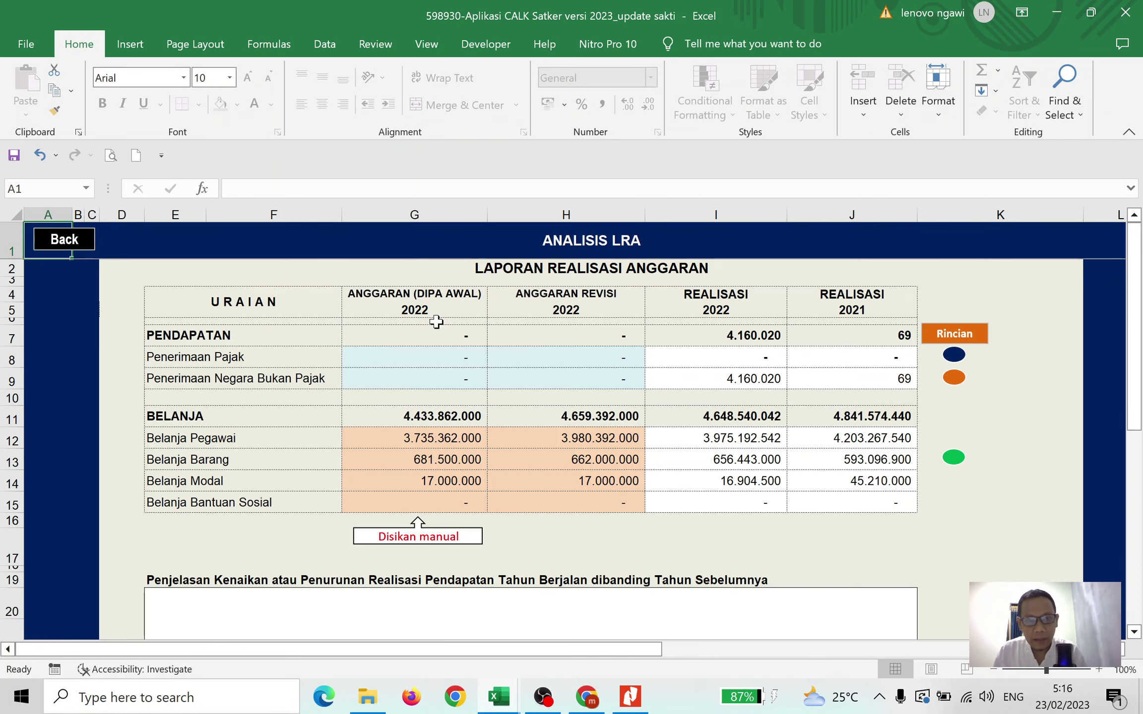
Browse the Downloads folder in File Explorer to locate the lap_lra_face_satker_komparatif (1) report.
click(362, 698)
scroll(718, 386, up, 5)
scroll(717, 386, up, 7)
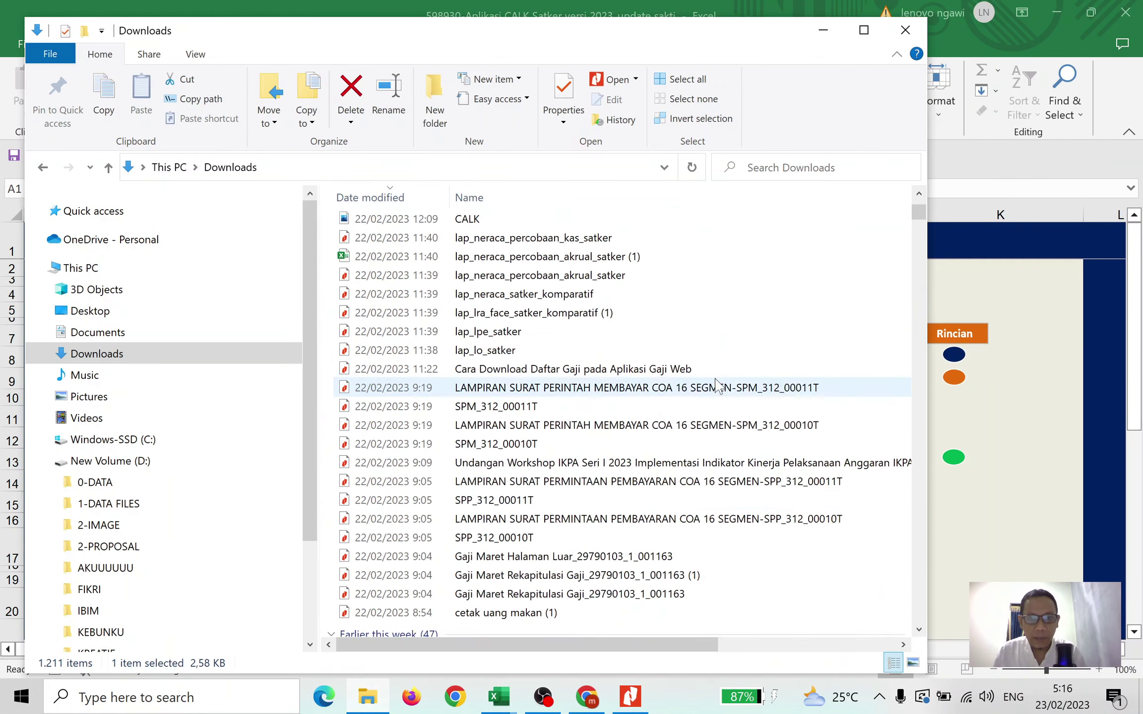
scroll(718, 386, up, 5)
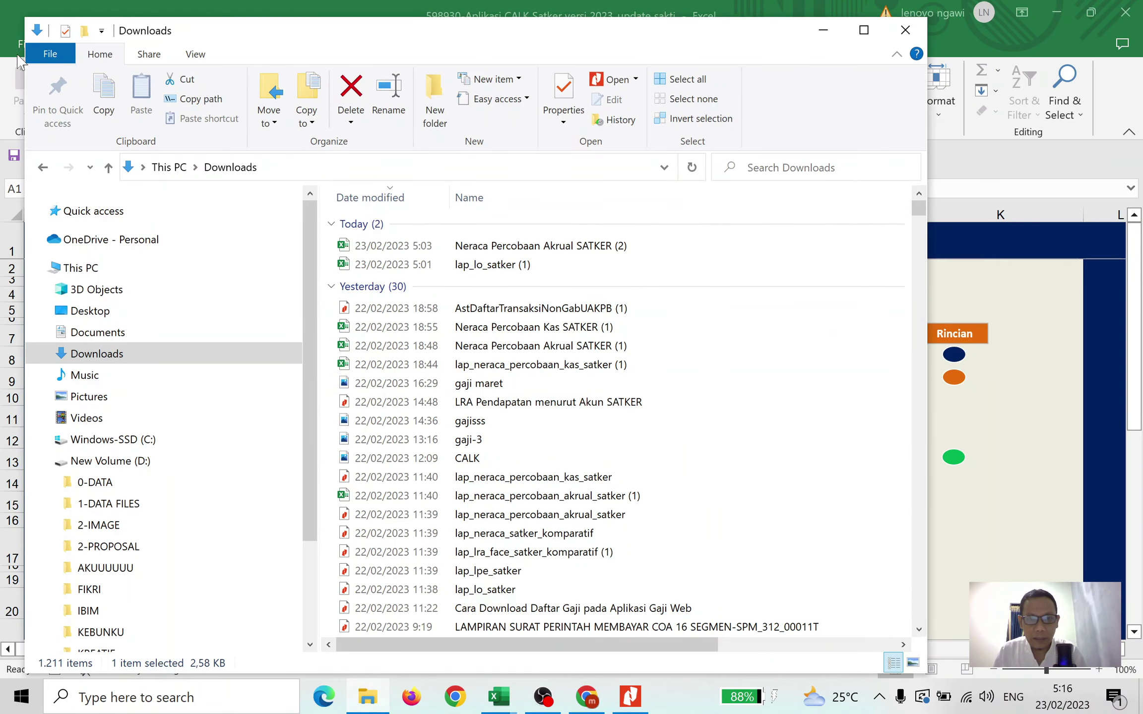
click(1136, 335)
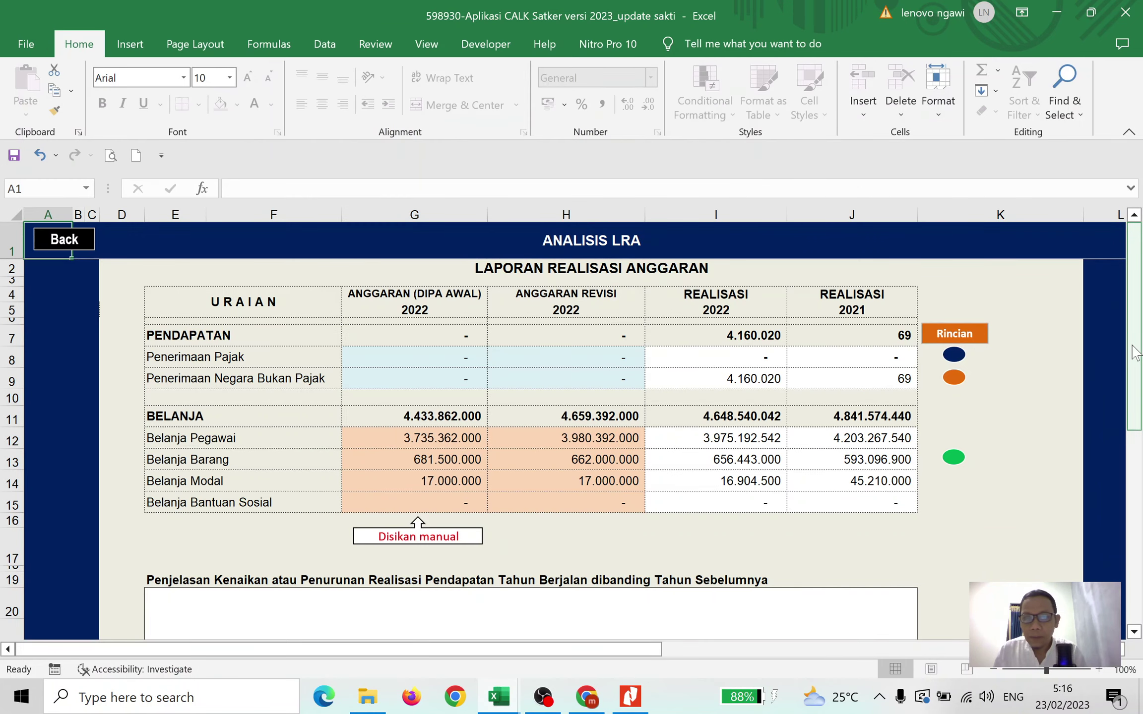
click(369, 702)
scroll(504, 406, down, 2)
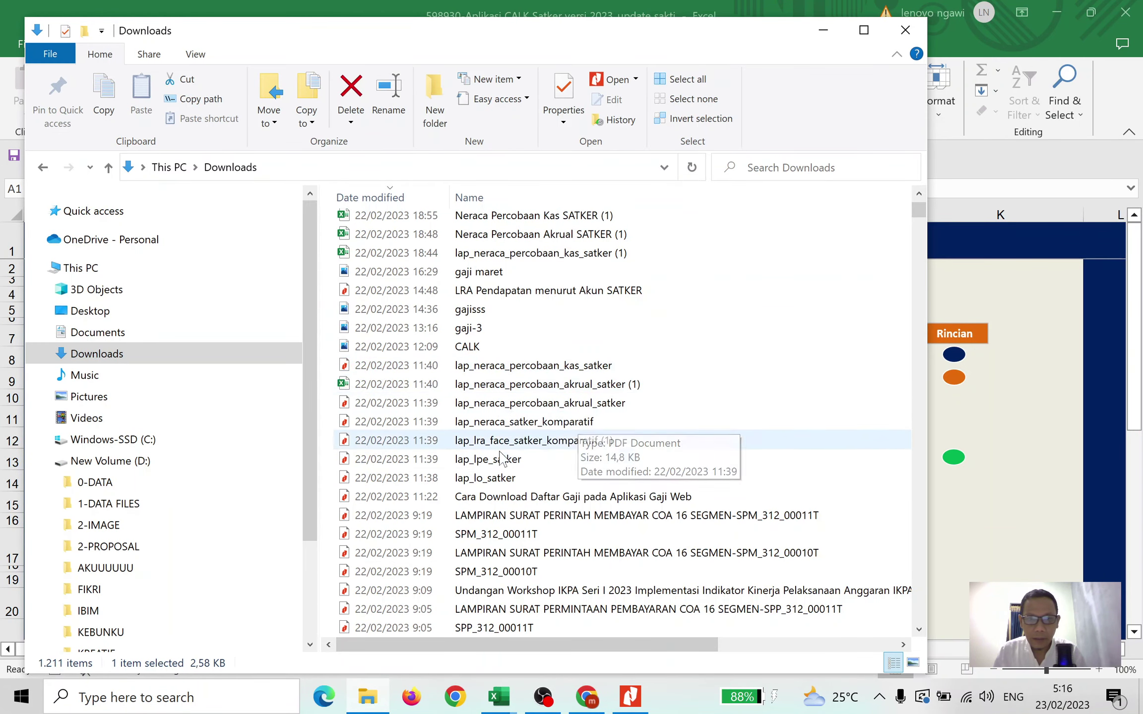
Open lap_lra_face_satker_komparatif (1).pdf in Nitro Pro, reposition it, and return to Excel's ANALISIS LRA sheet.
double_click(535, 441)
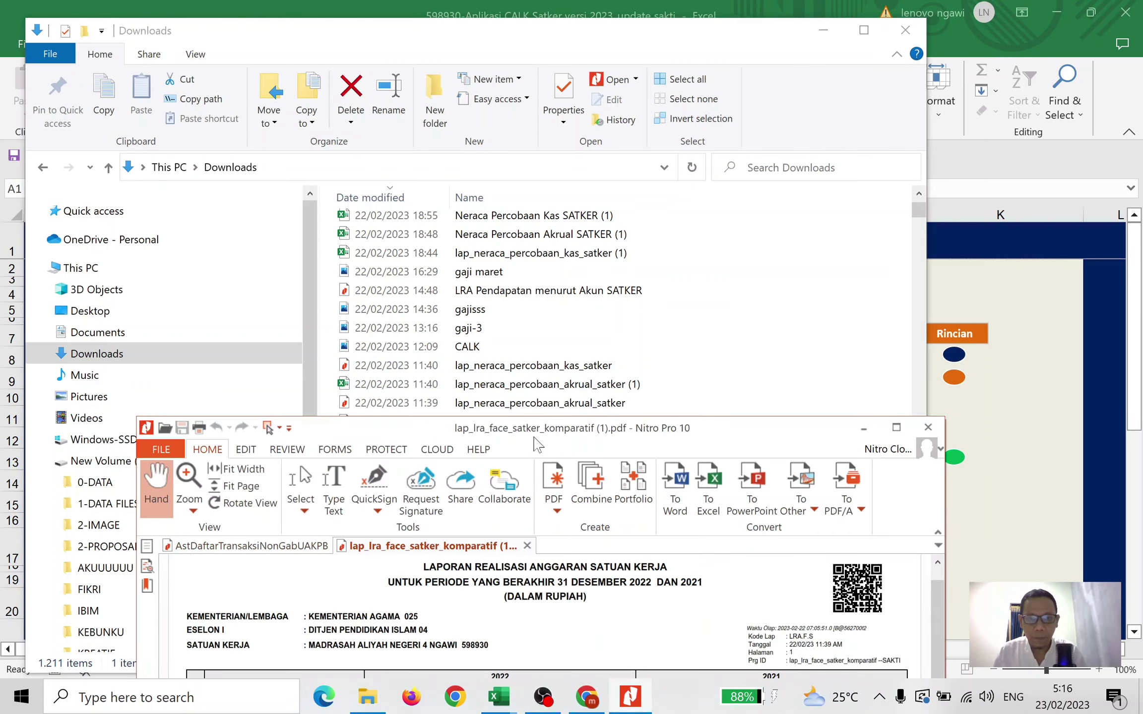
drag(570, 430, 436, 7)
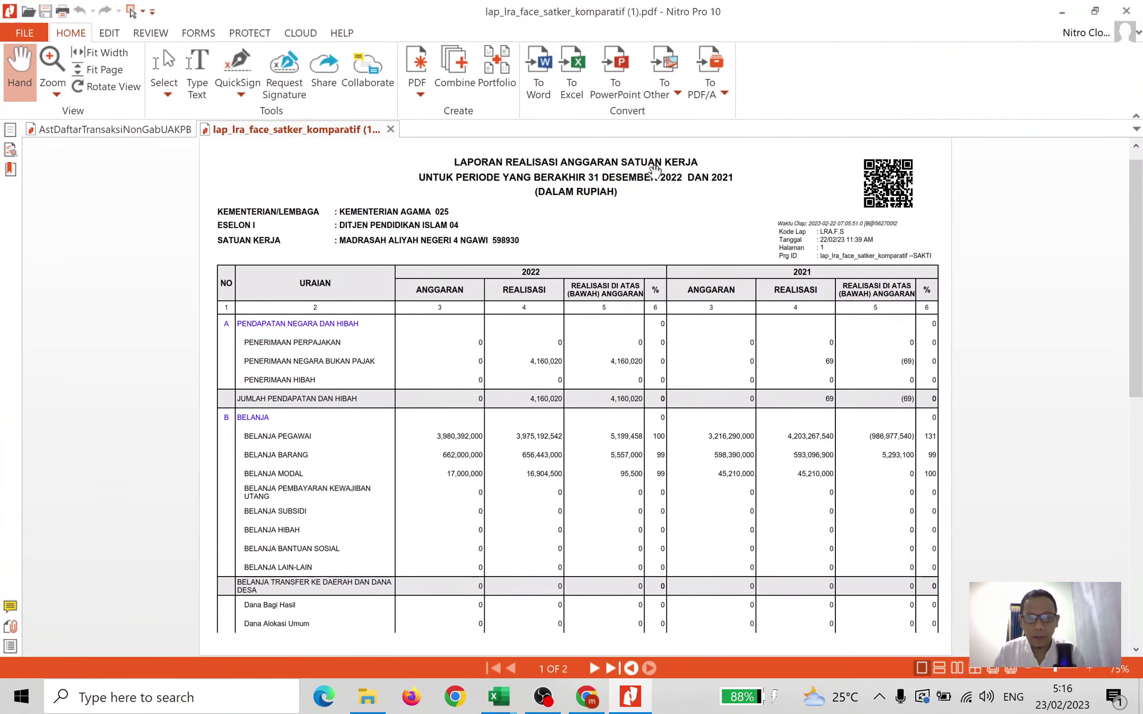
click(1093, 11)
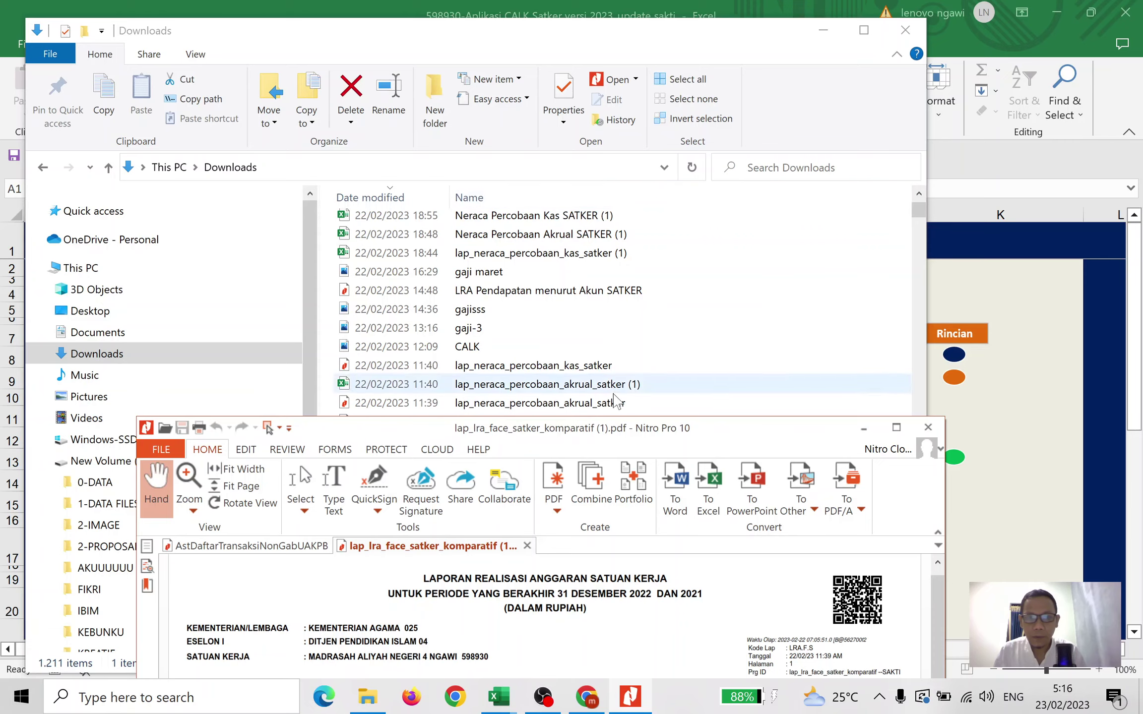
drag(610, 437, 513, 57)
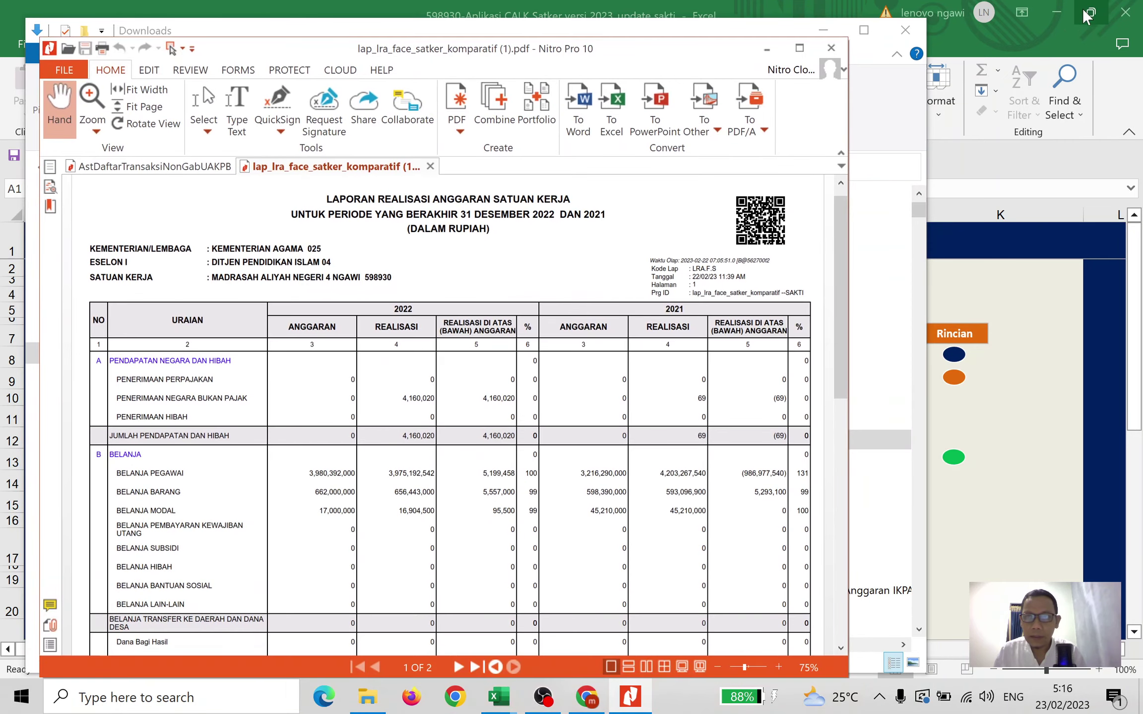
click(1085, 42)
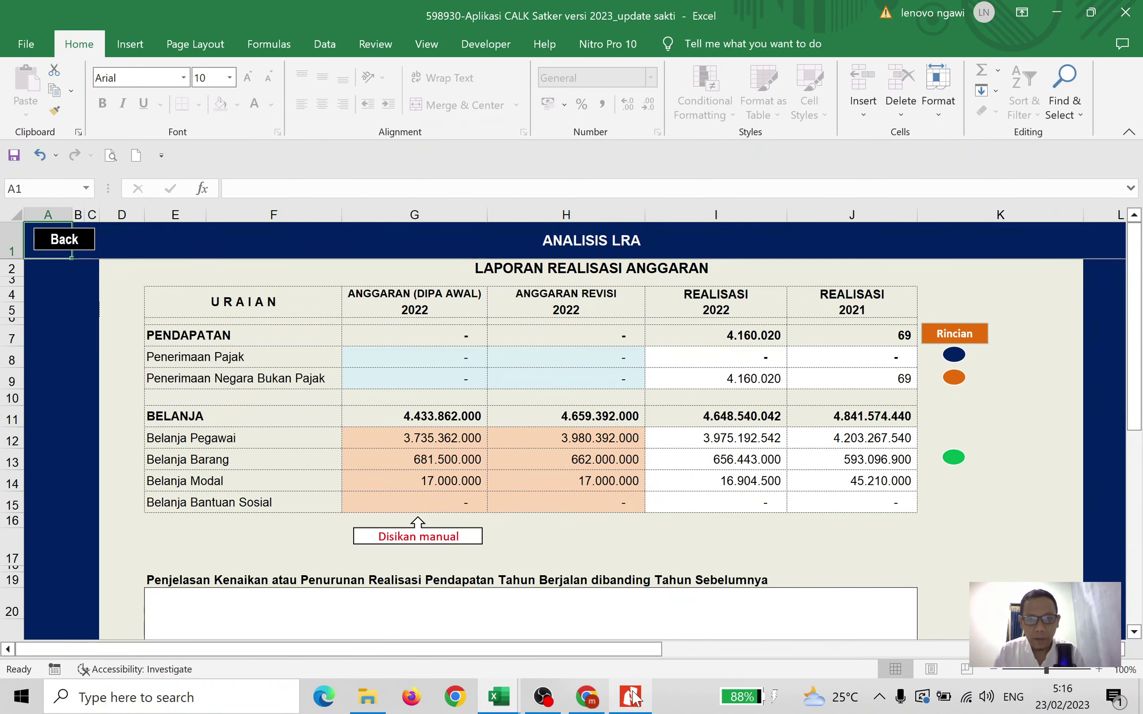
Open the RINCIAN PNBP LAINNYA sheet from the Penerimaan Negara Bukan Pajak row, showing 425911 at 2.020 and 425912 at 4.158.000.
drag(774, 15, 785, 26)
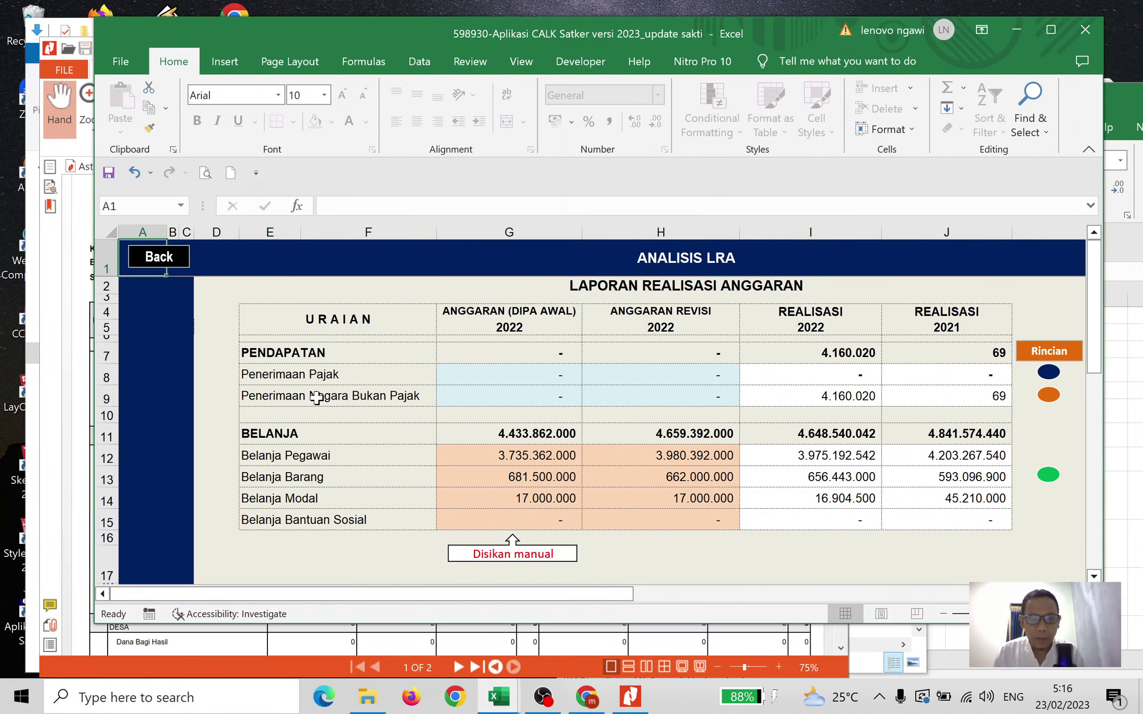
click(316, 397)
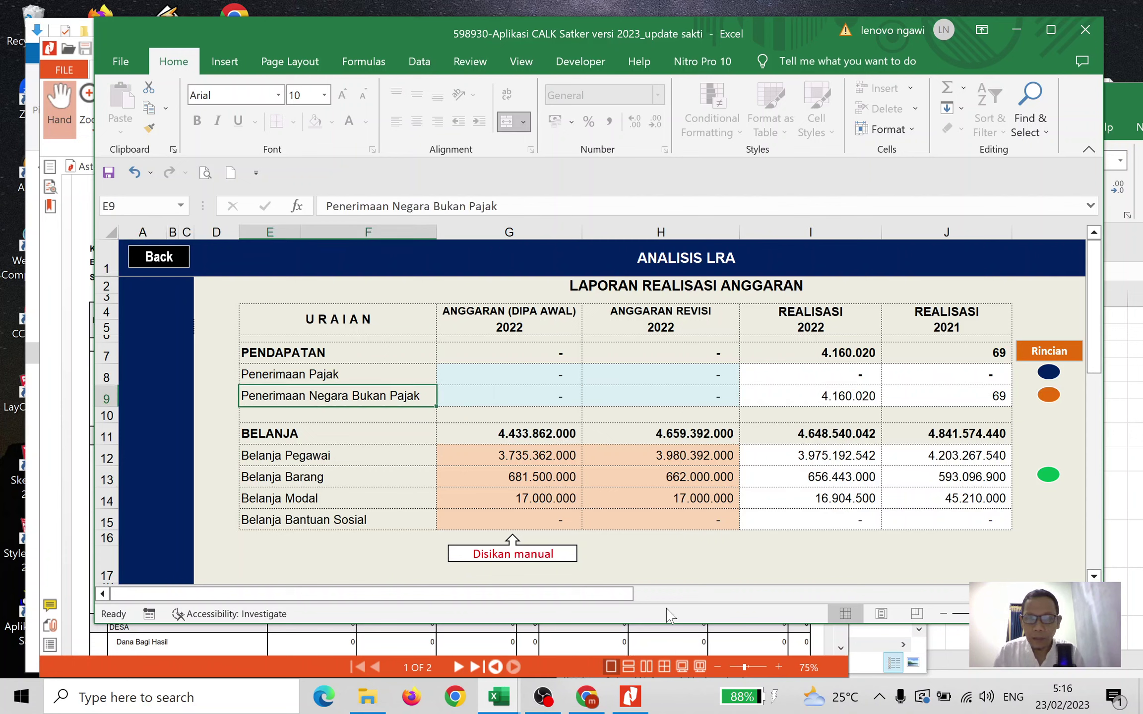
scroll(595, 412, right, 1)
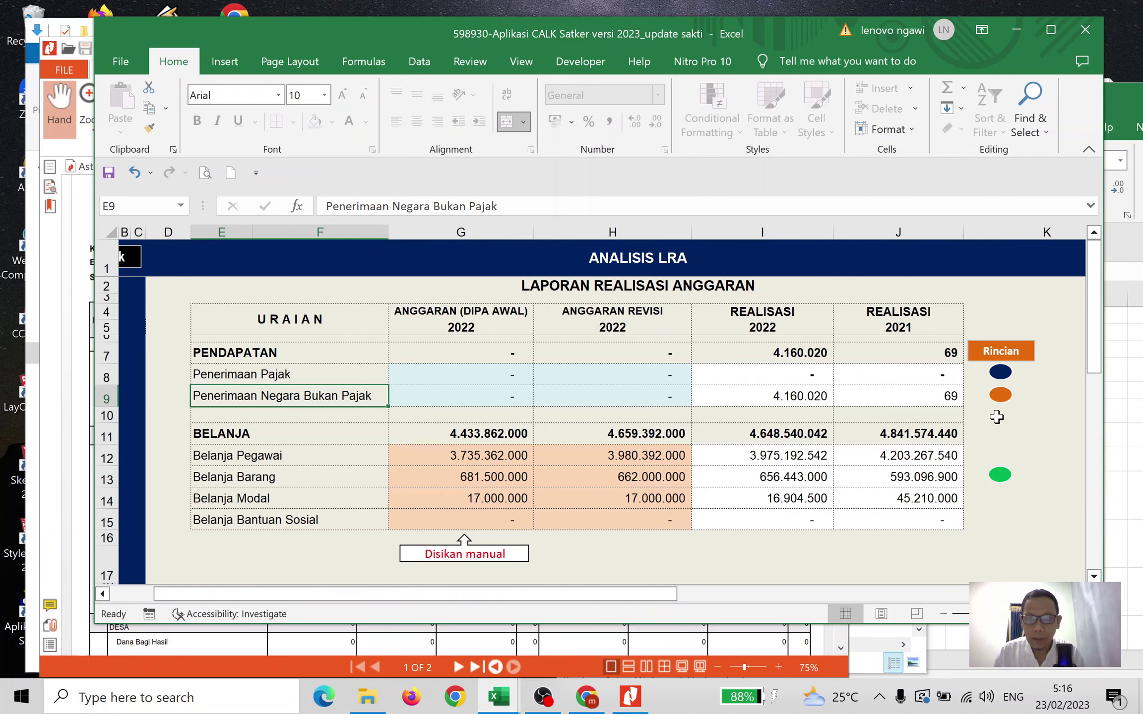
click(1004, 395)
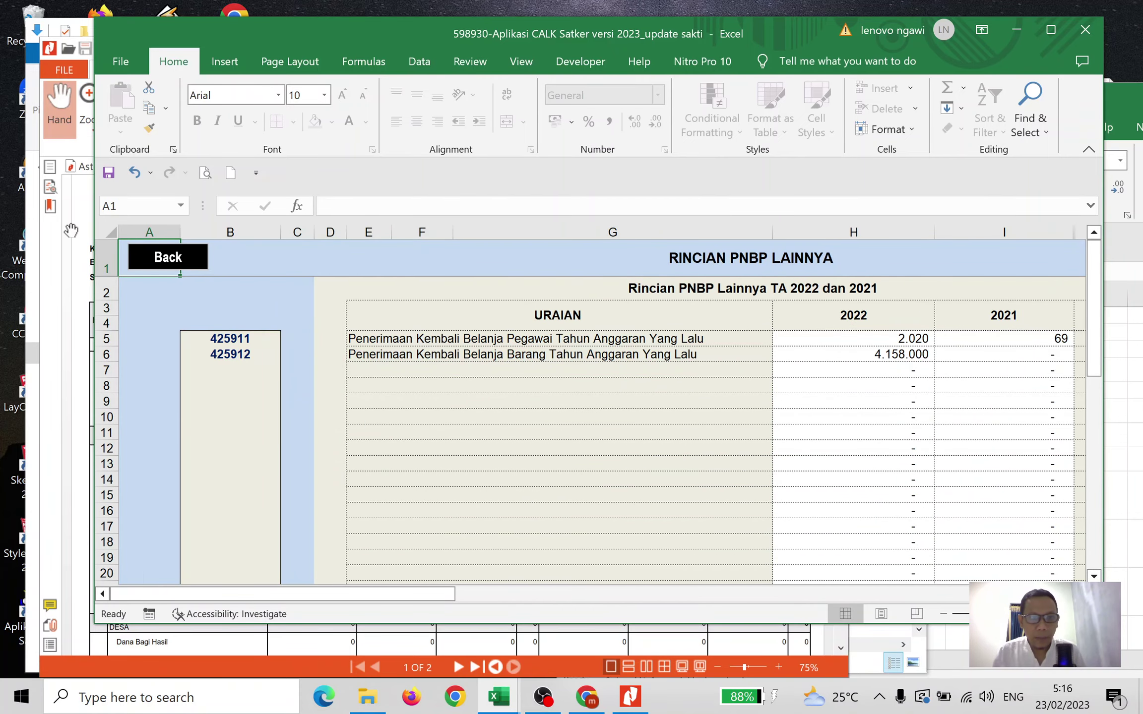
Bring the LRA report PDF in Nitro Pro forward and shift it left and slightly up.
click(71, 229)
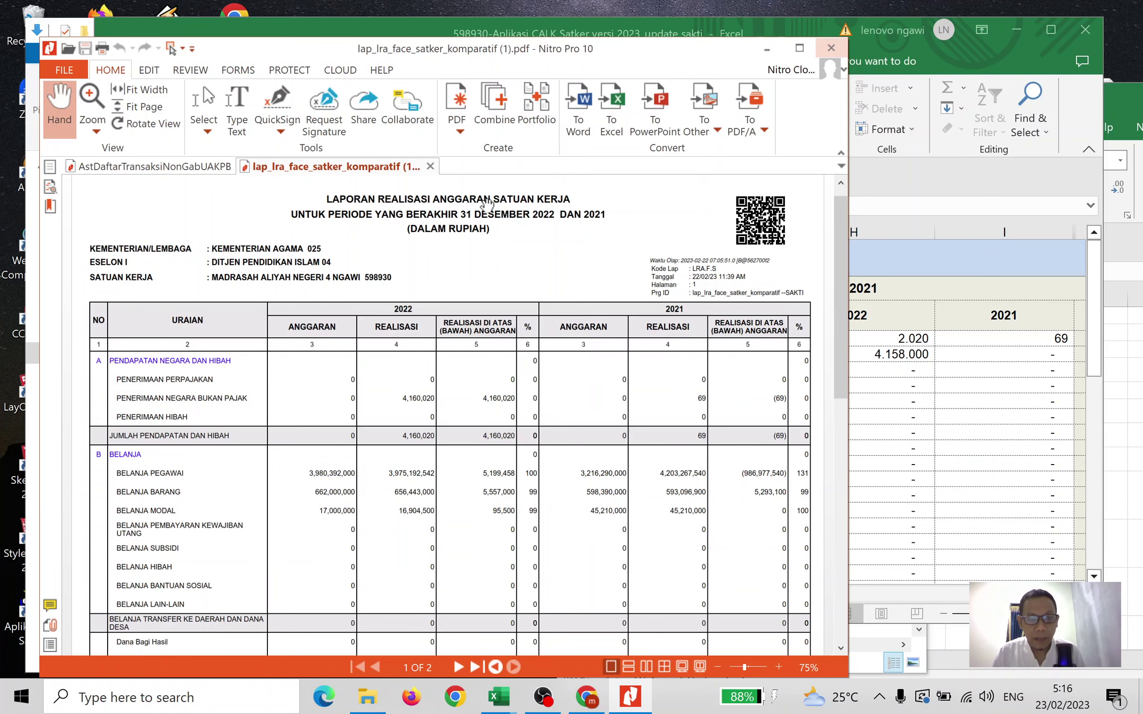
drag(546, 49, 477, 52)
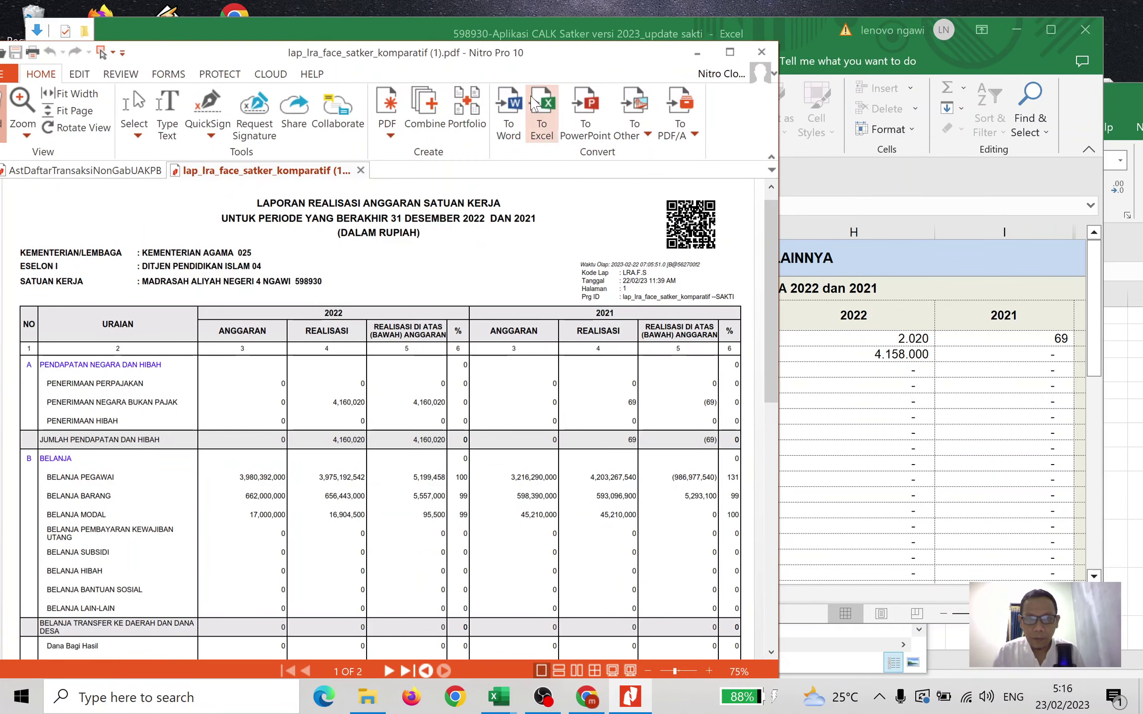
drag(540, 65, 545, 44)
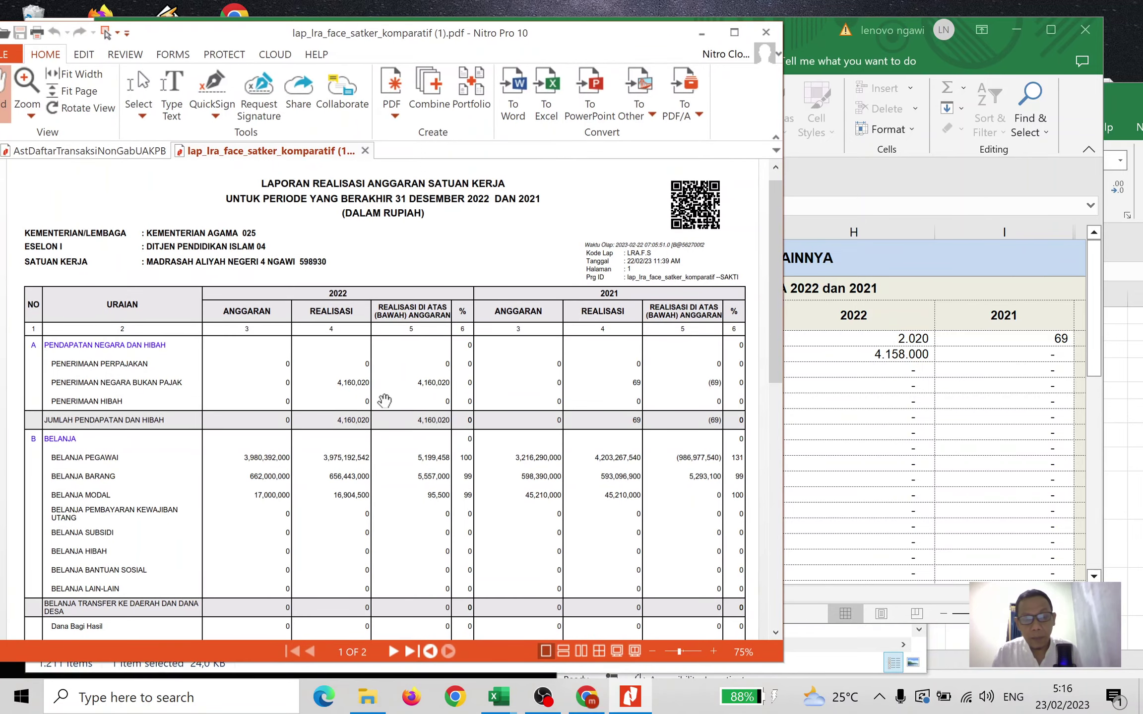
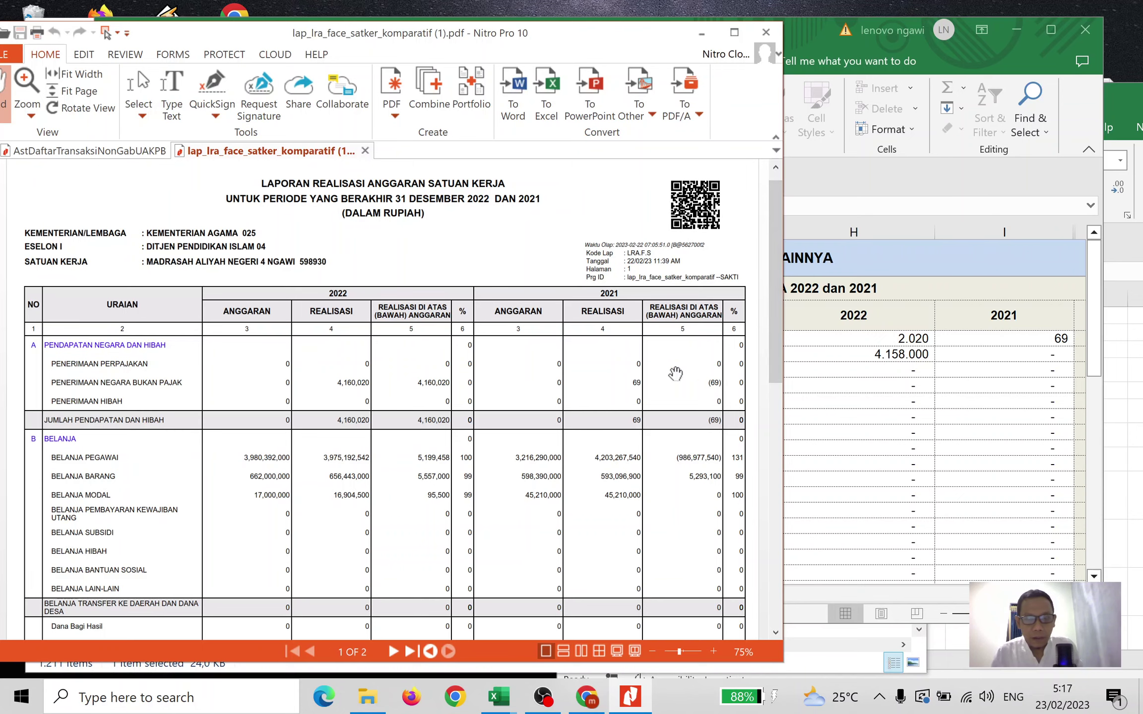
Bring the CALK workbook in front of the PDF report and check account code 425911 in B5.
click(1093, 284)
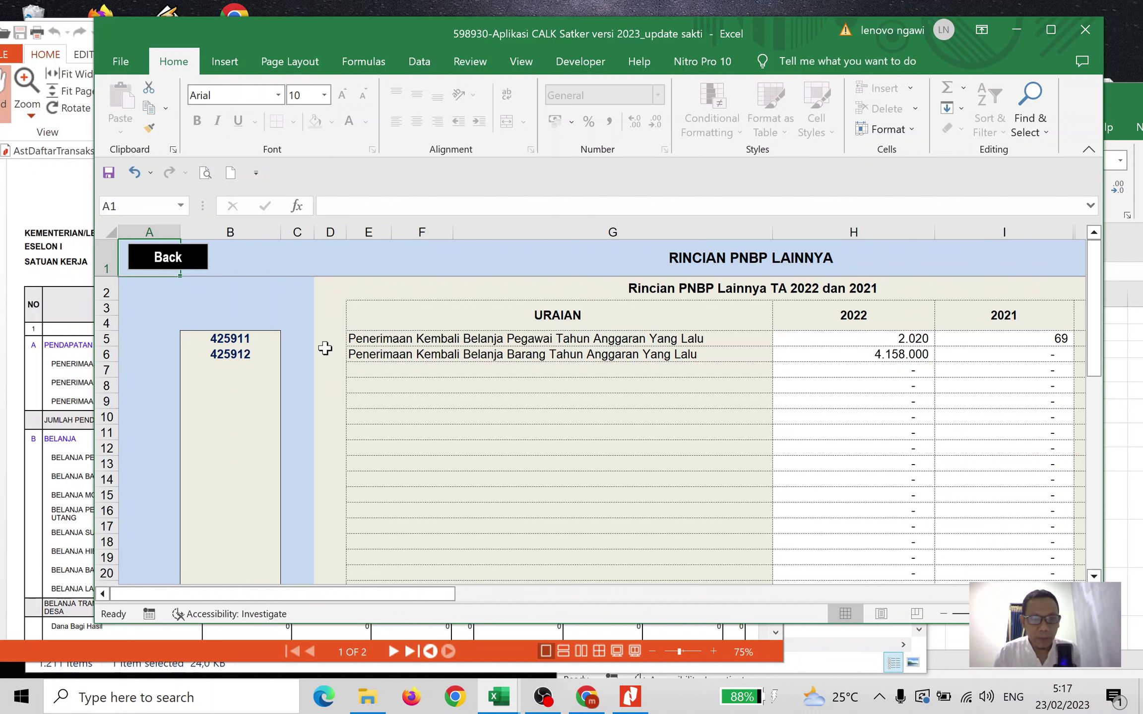
click(245, 345)
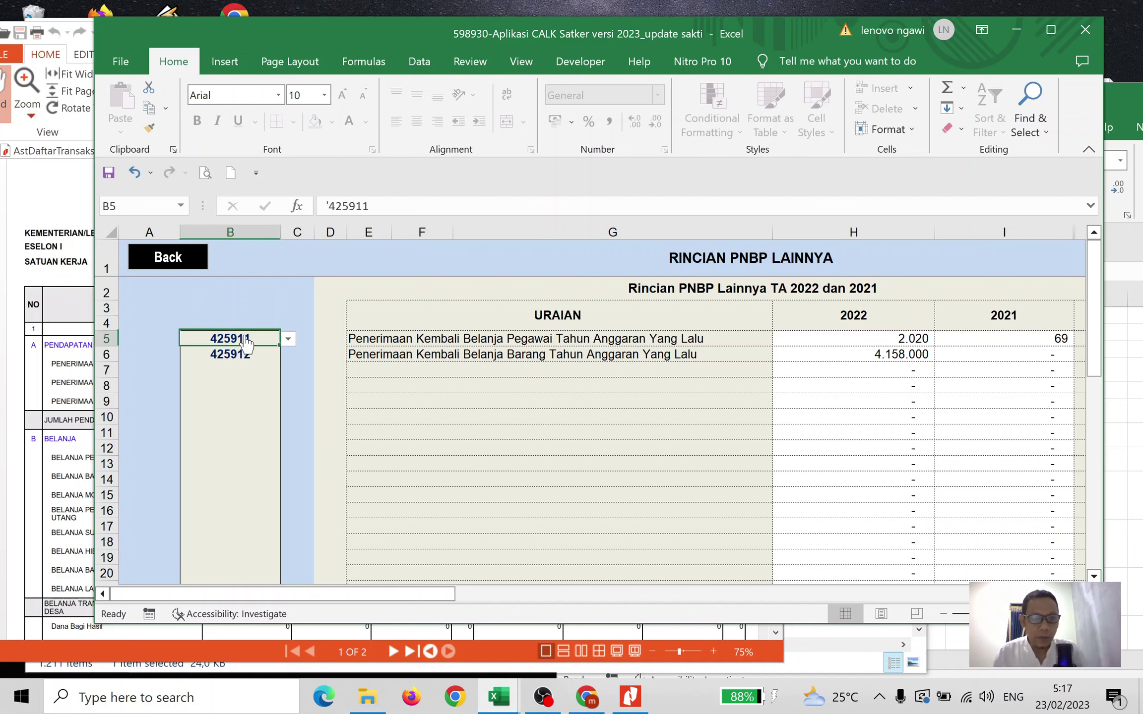
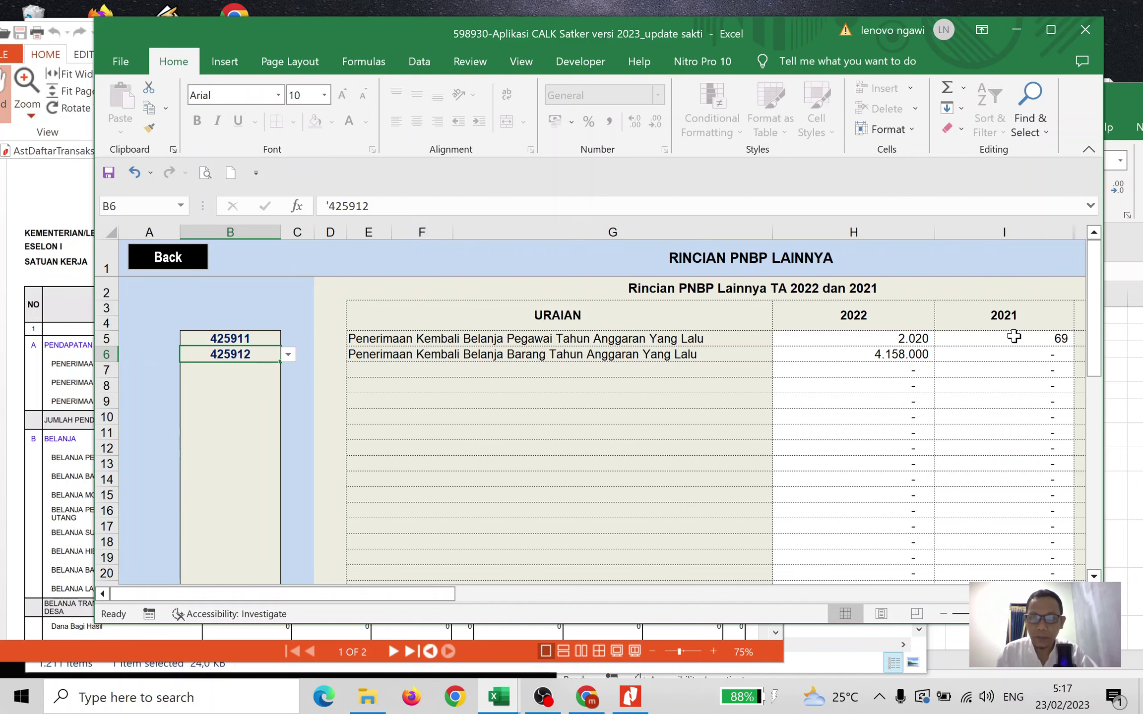
Return from Rincian PNBP Lainnya to the ANALISIS LRA sheet and bring up the comparative LRA PDF.
scroll(1013, 336, down, 3)
scroll(1014, 338, down, 1)
scroll(1013, 338, up, 4)
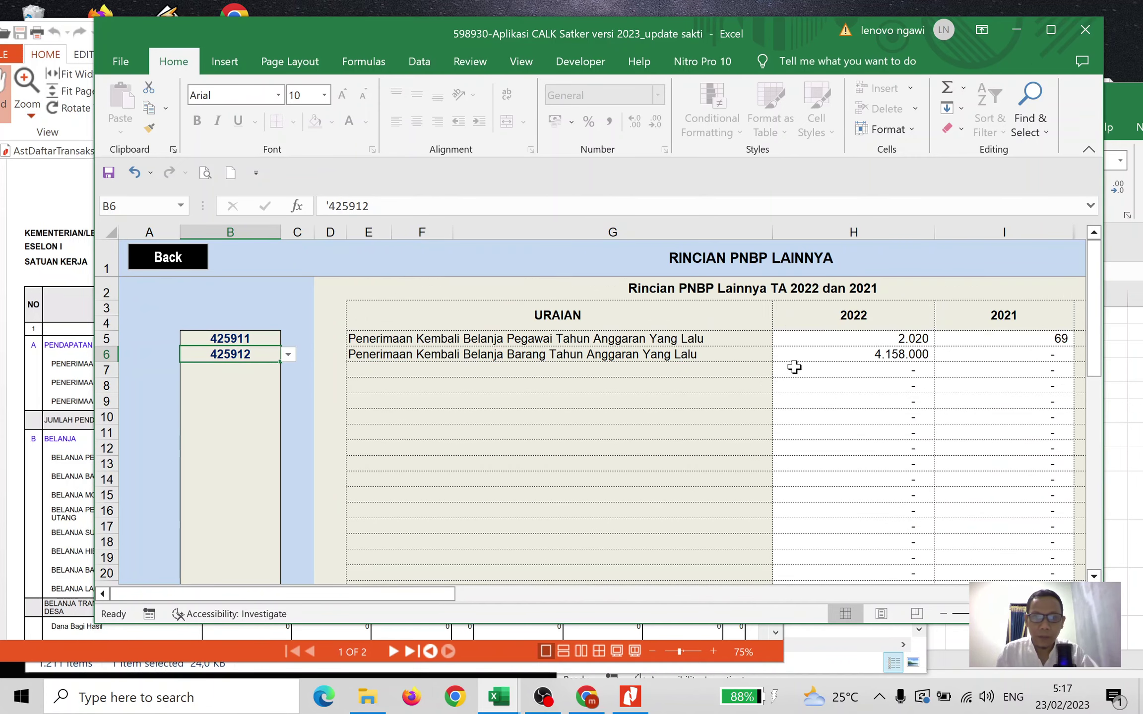
click(183, 263)
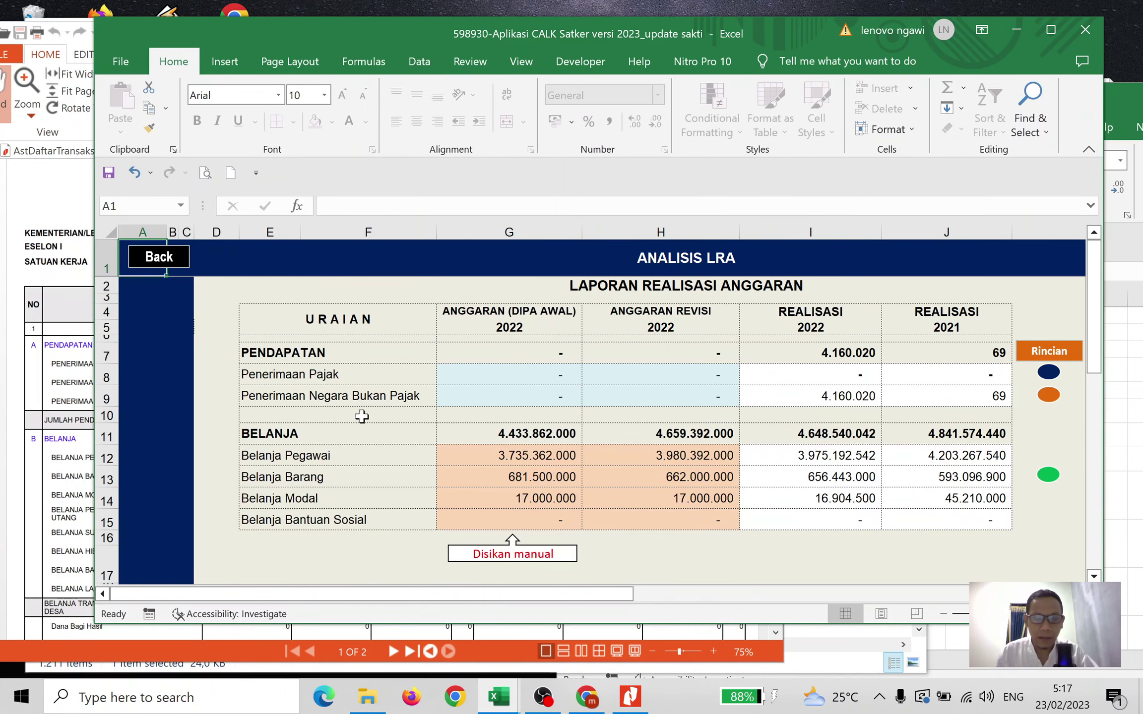
click(79, 366)
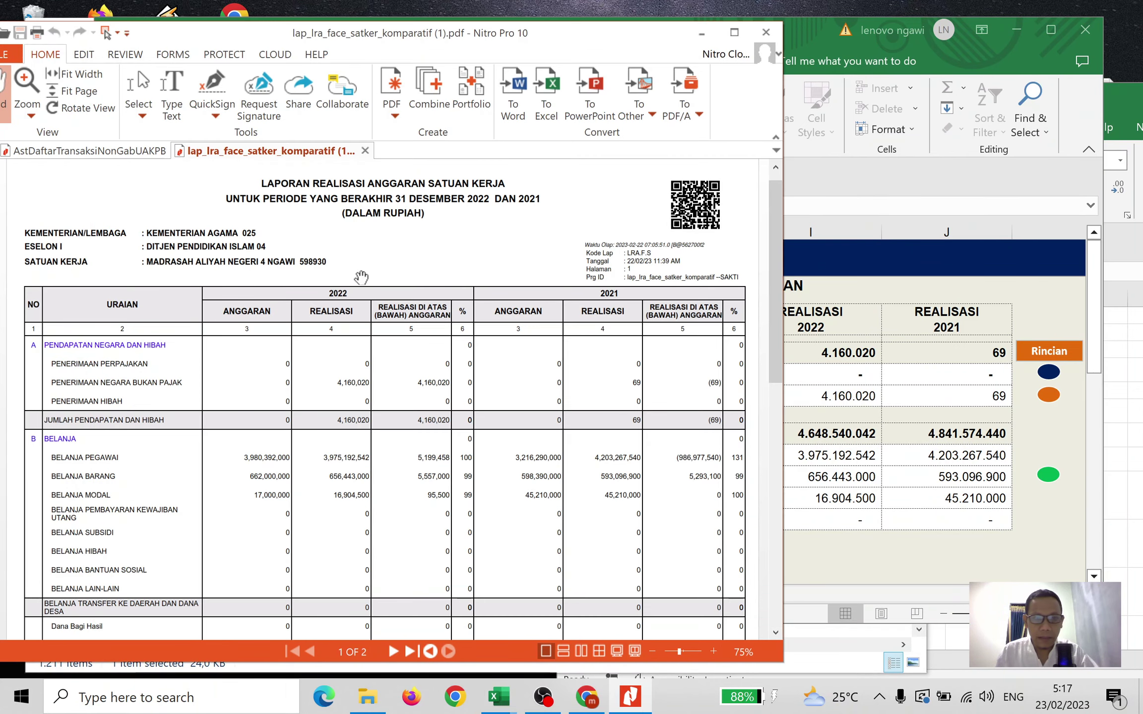
Read the LRA report PDF through to page 2, then go back to the Excel workbook.
scroll(378, 327, down, 1)
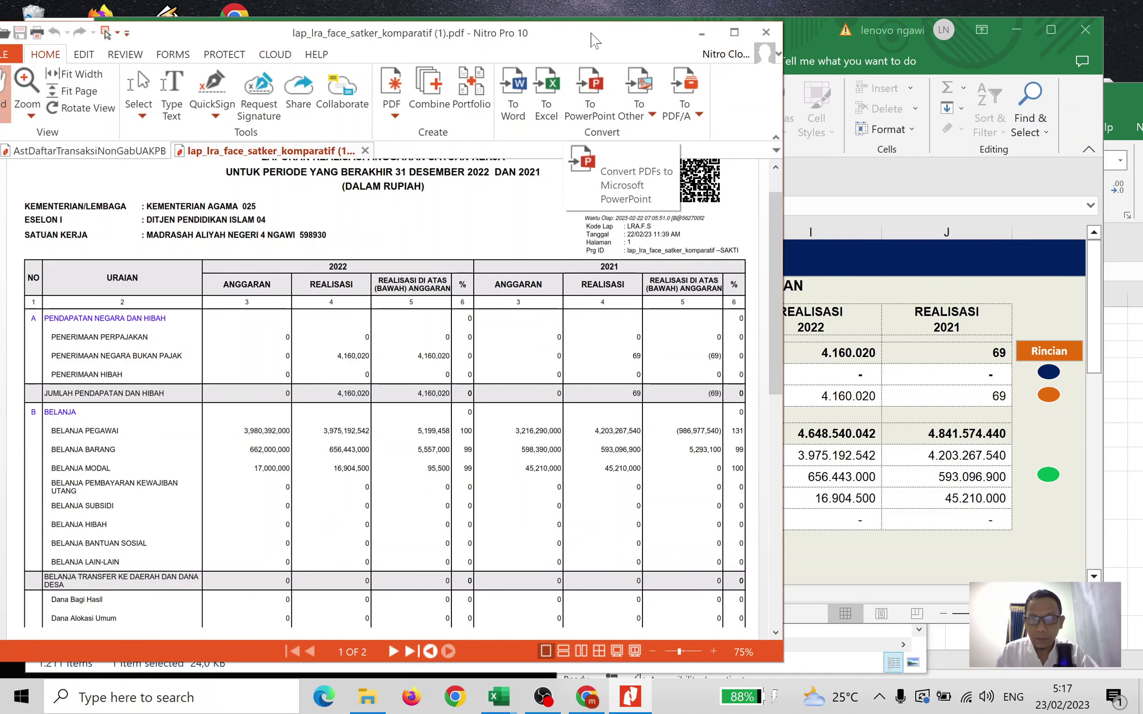
drag(594, 40, 563, 47)
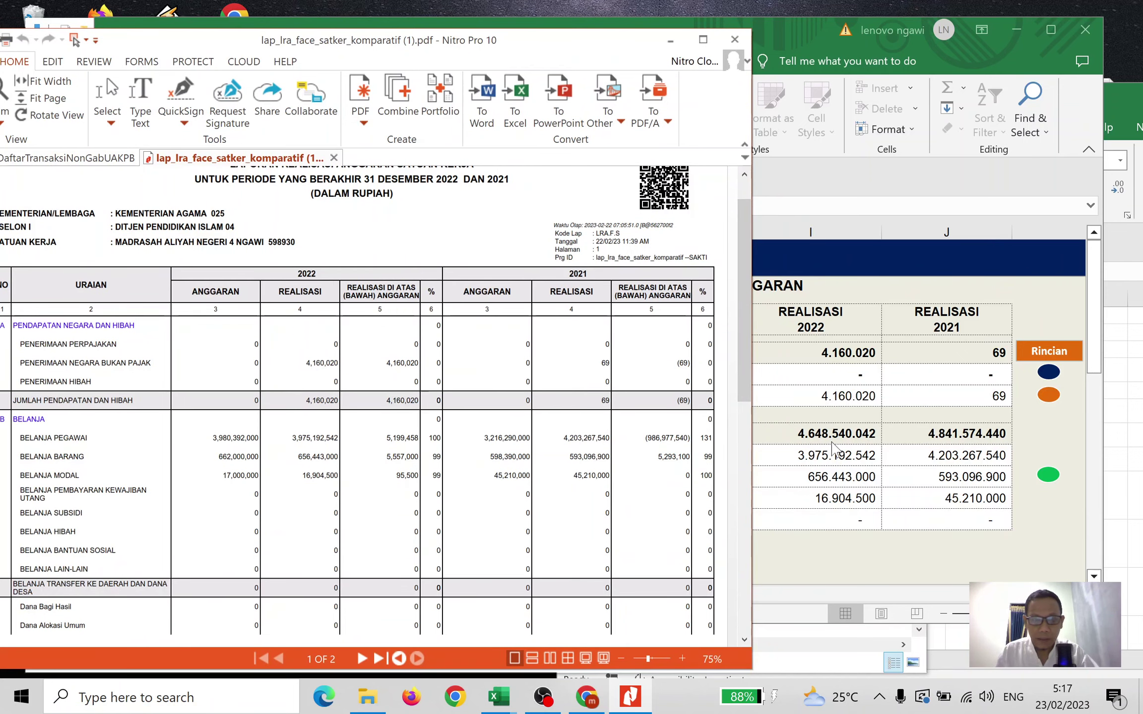
scroll(359, 450, down, 5)
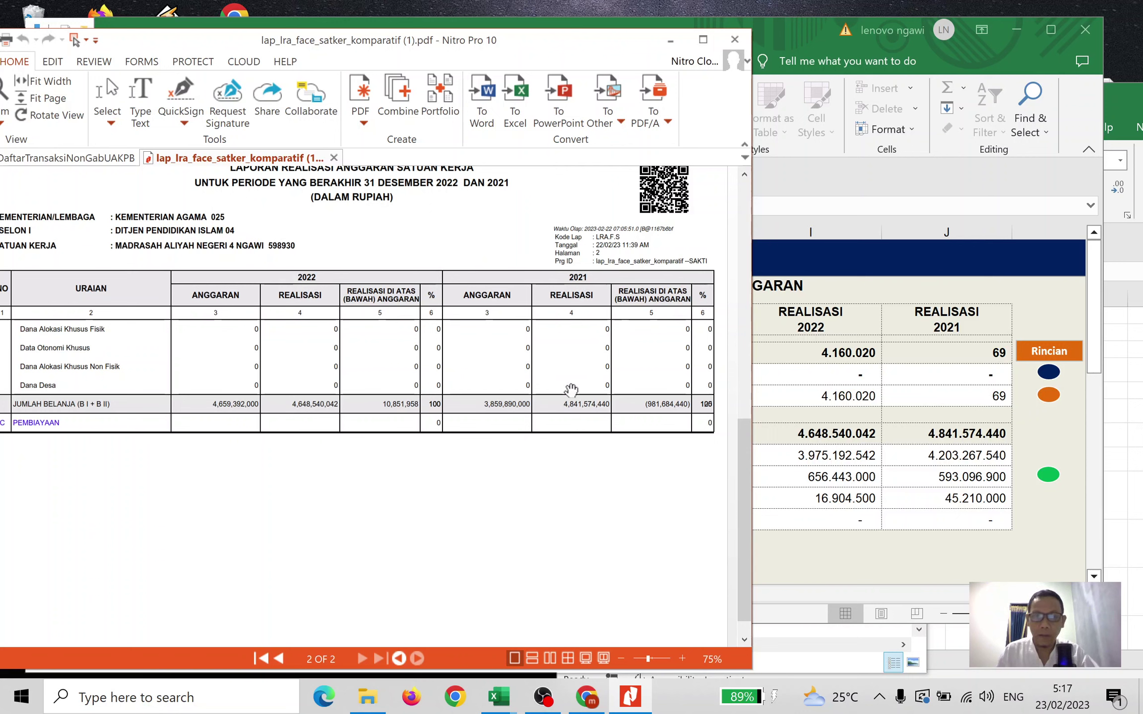
click(791, 31)
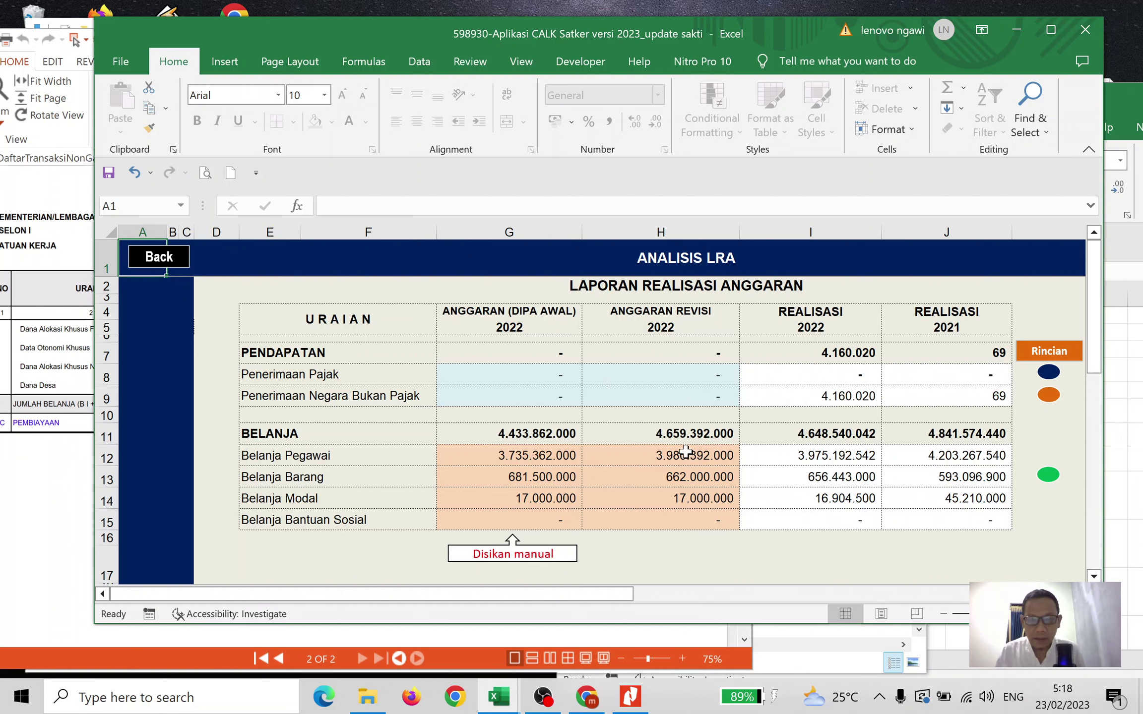
Check revenue budget cells G8:H9 against Rincian PNBP Lainnya, then open the Rincian Belanja sheet.
drag(544, 375, 658, 391)
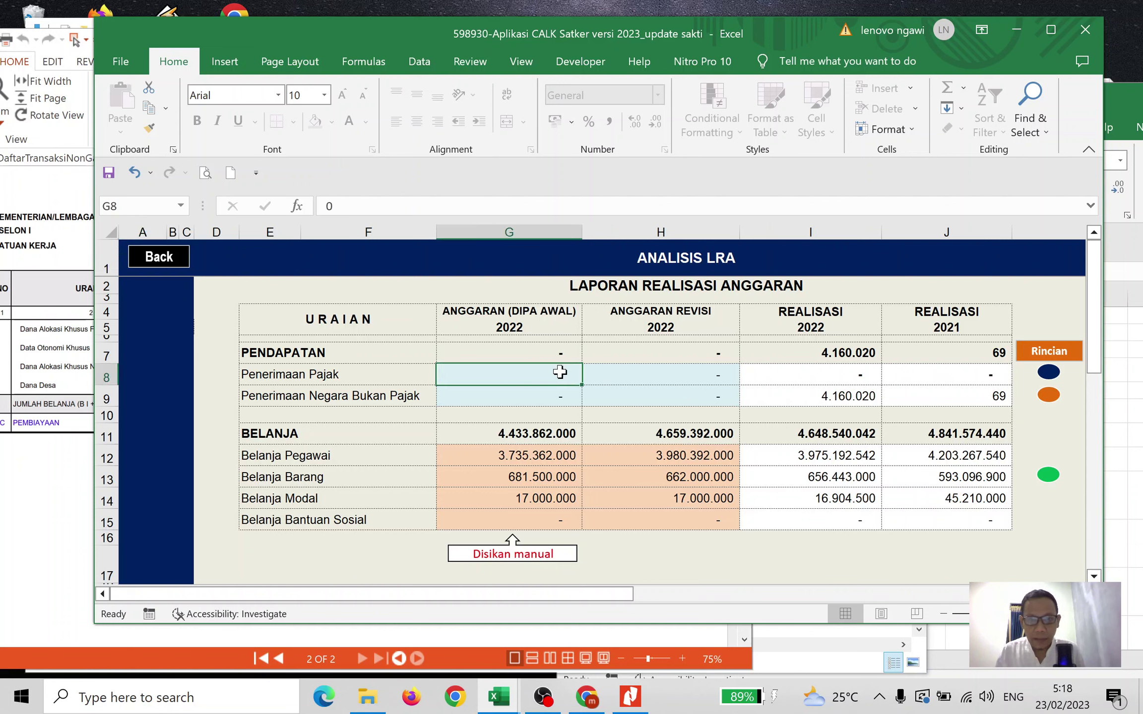
click(627, 377)
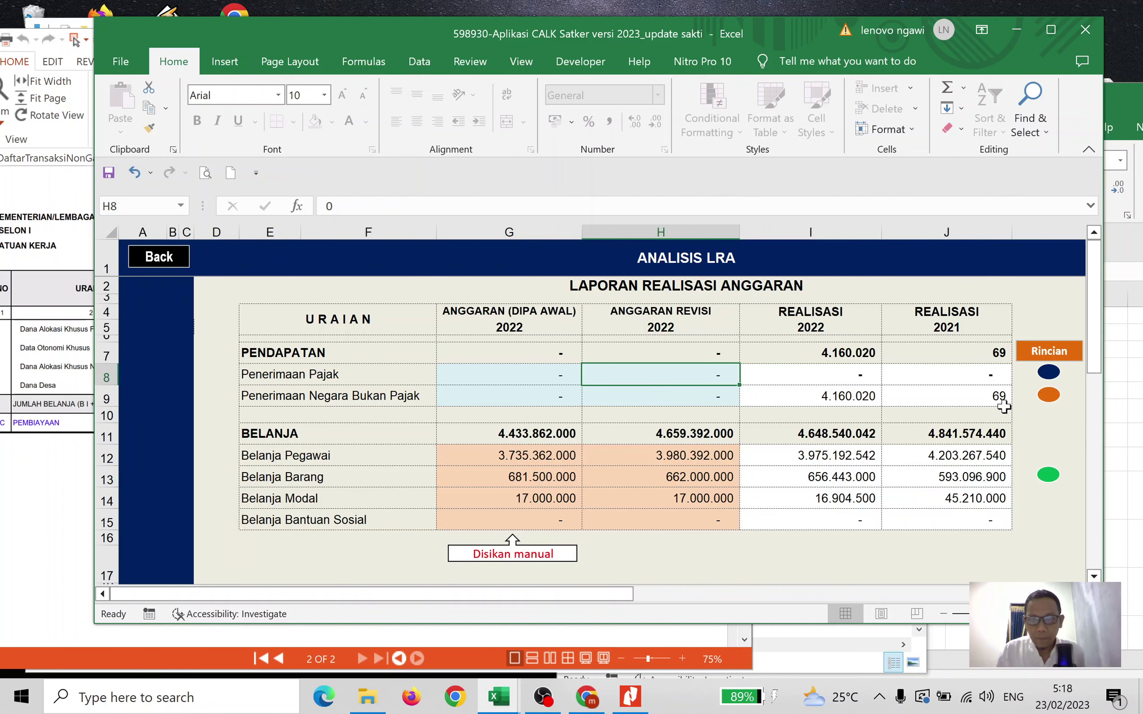
click(1047, 396)
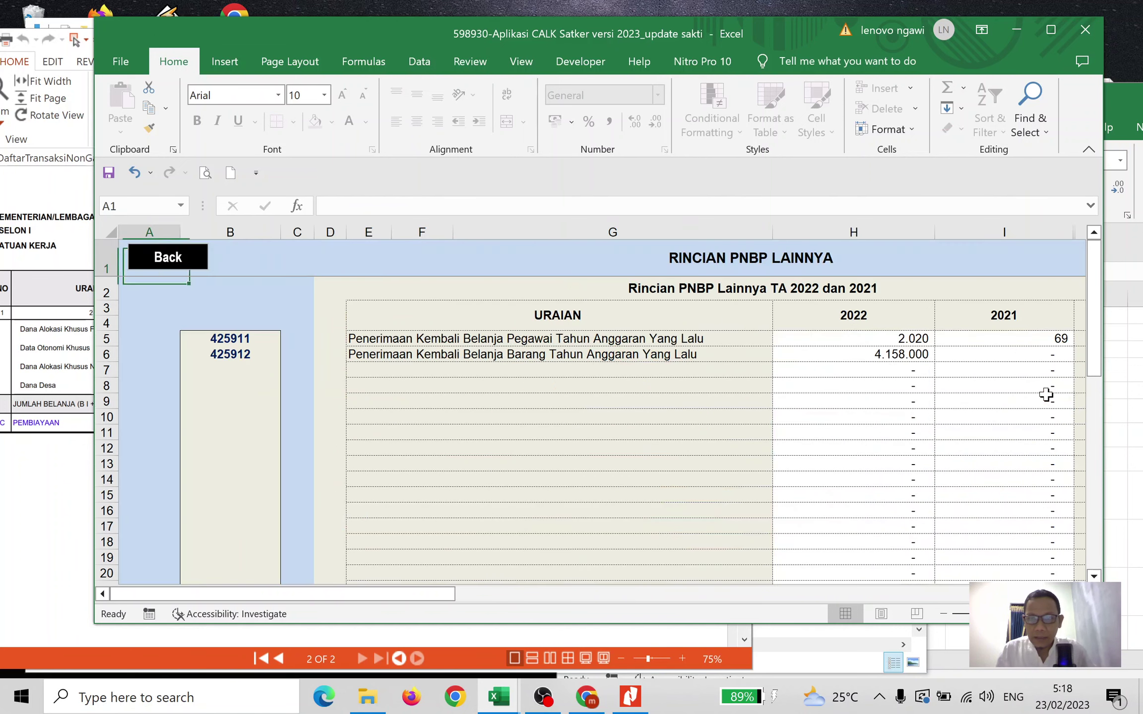
click(167, 257)
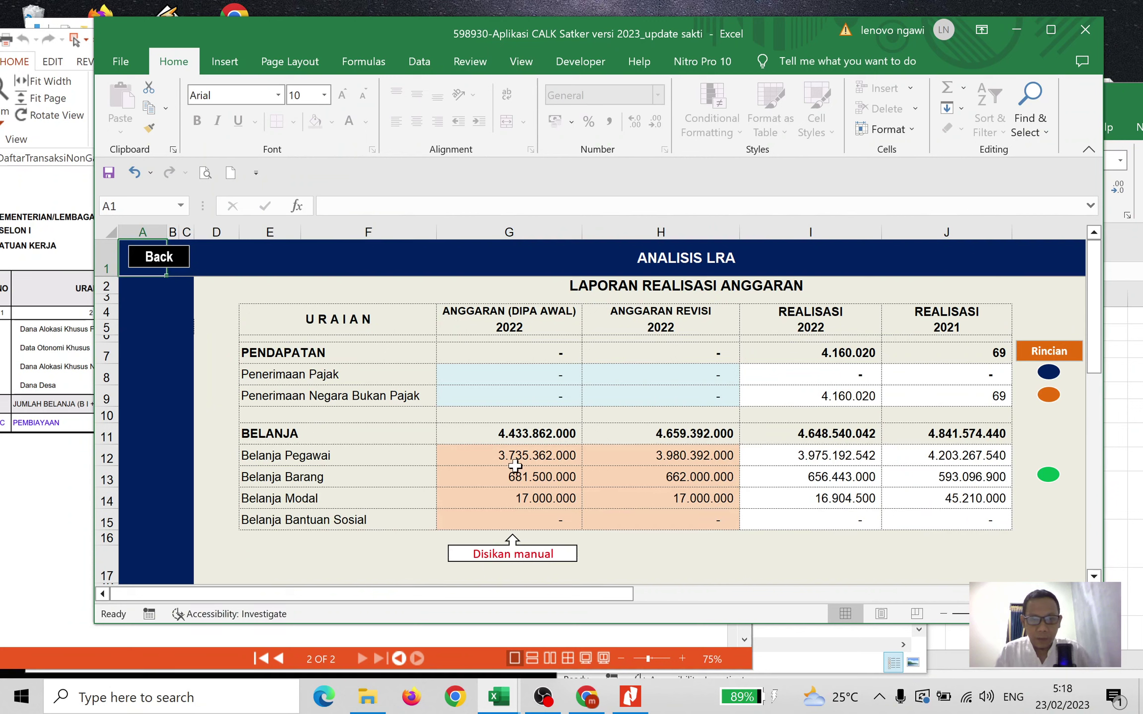
click(1048, 476)
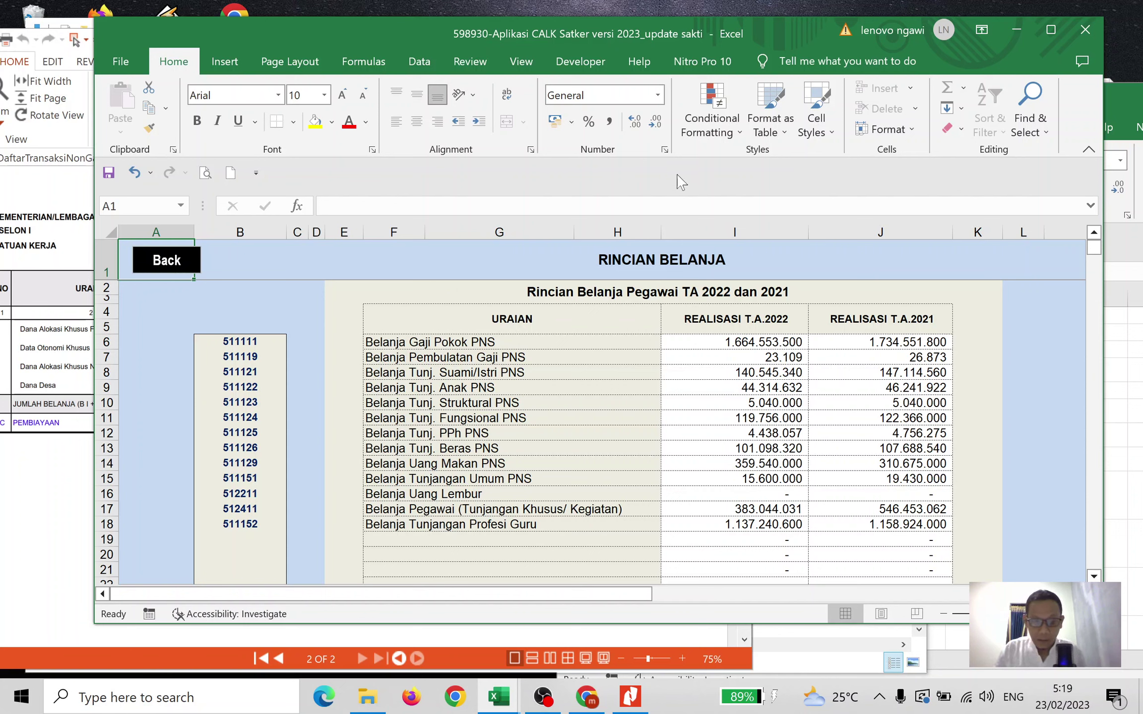
click(503, 696)
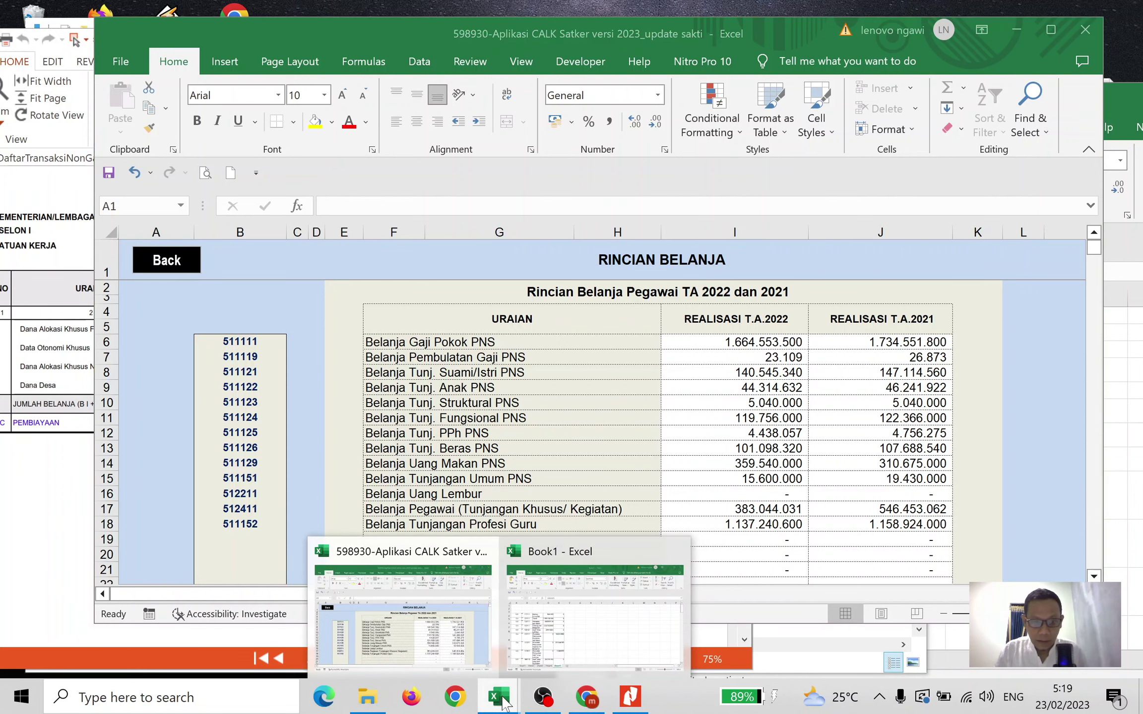
Open lap_neraca_percobaan_akrual_satker.pdf from the Downloads folder in Nitro Pro.
click(367, 696)
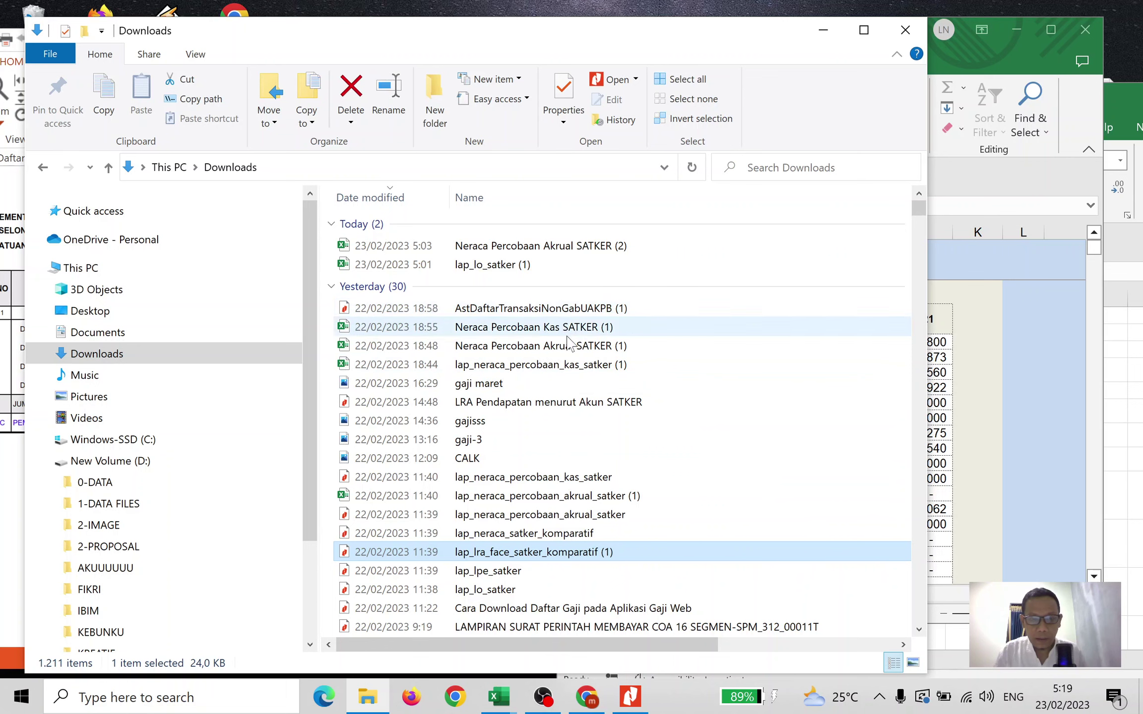
scroll(560, 377, down, 1)
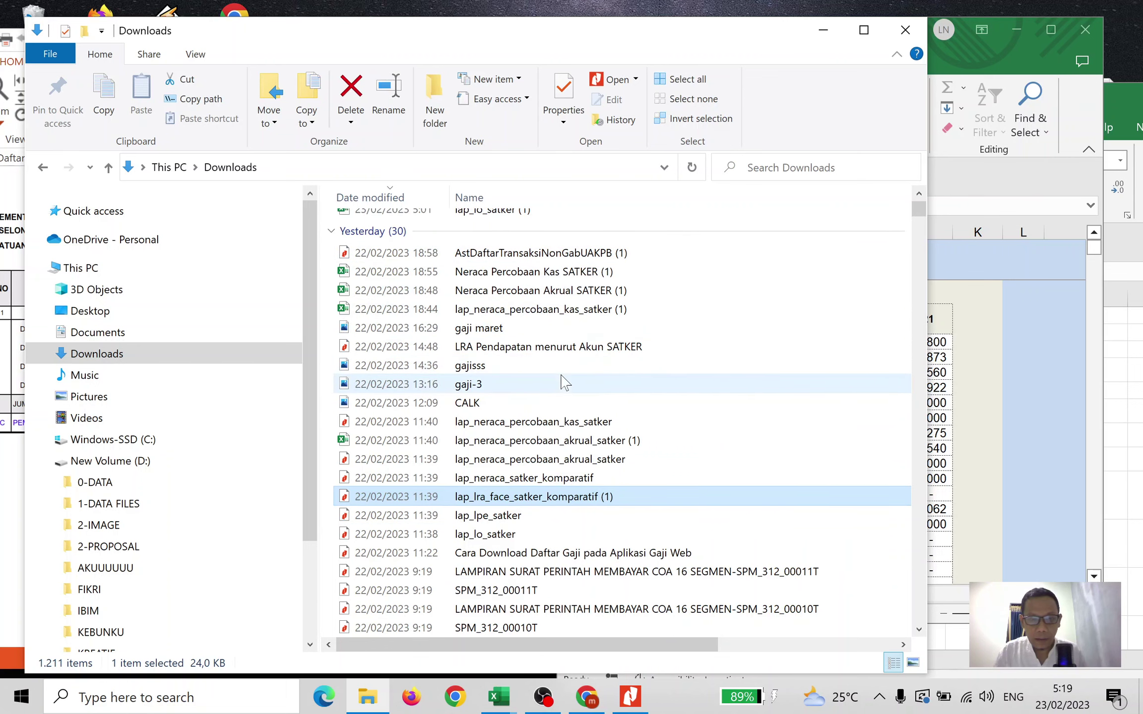
double_click(609, 459)
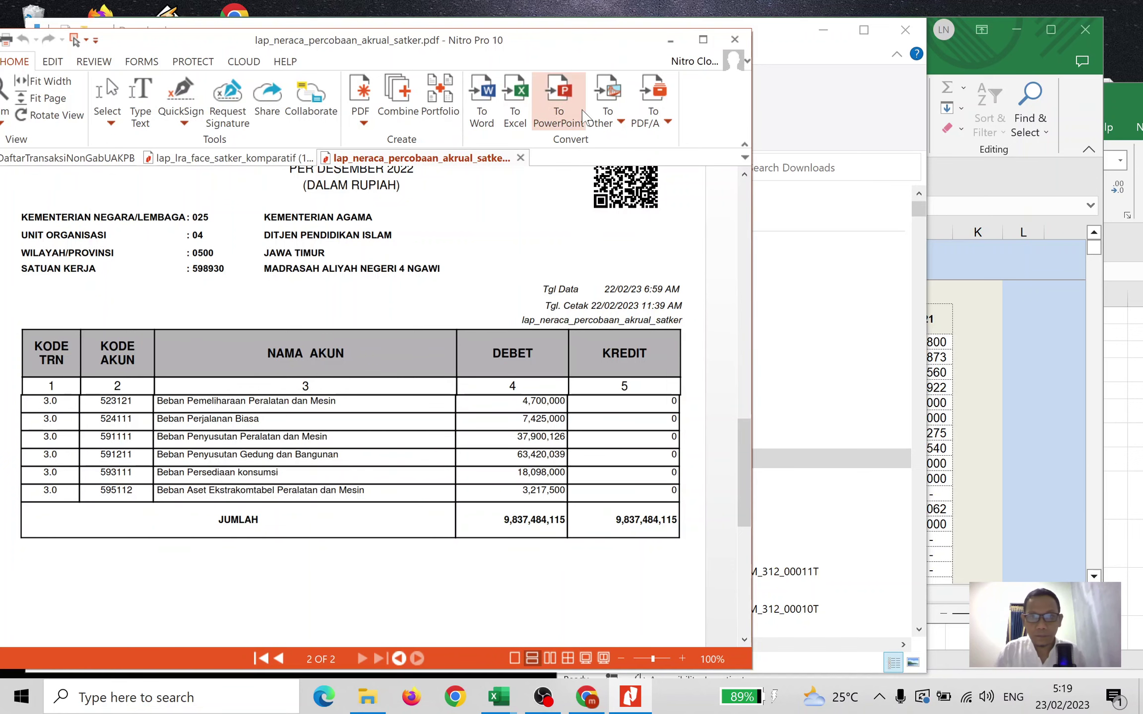
click(805, 47)
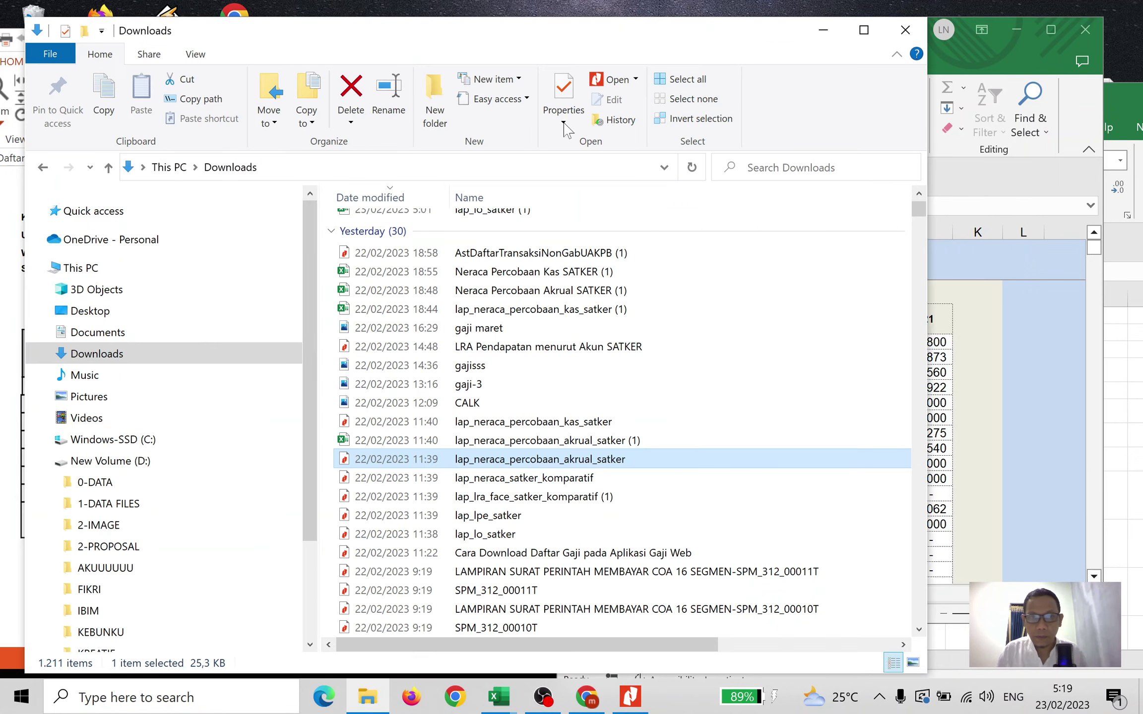
double_click(558, 461)
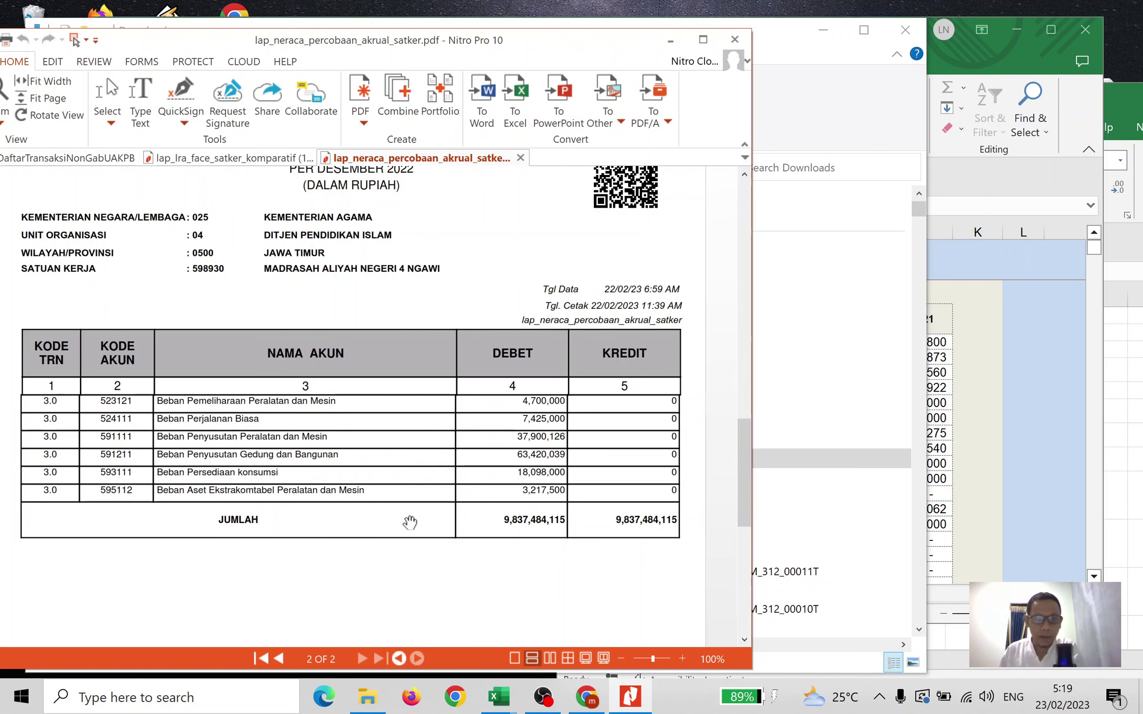
scroll(308, 470, up, 2)
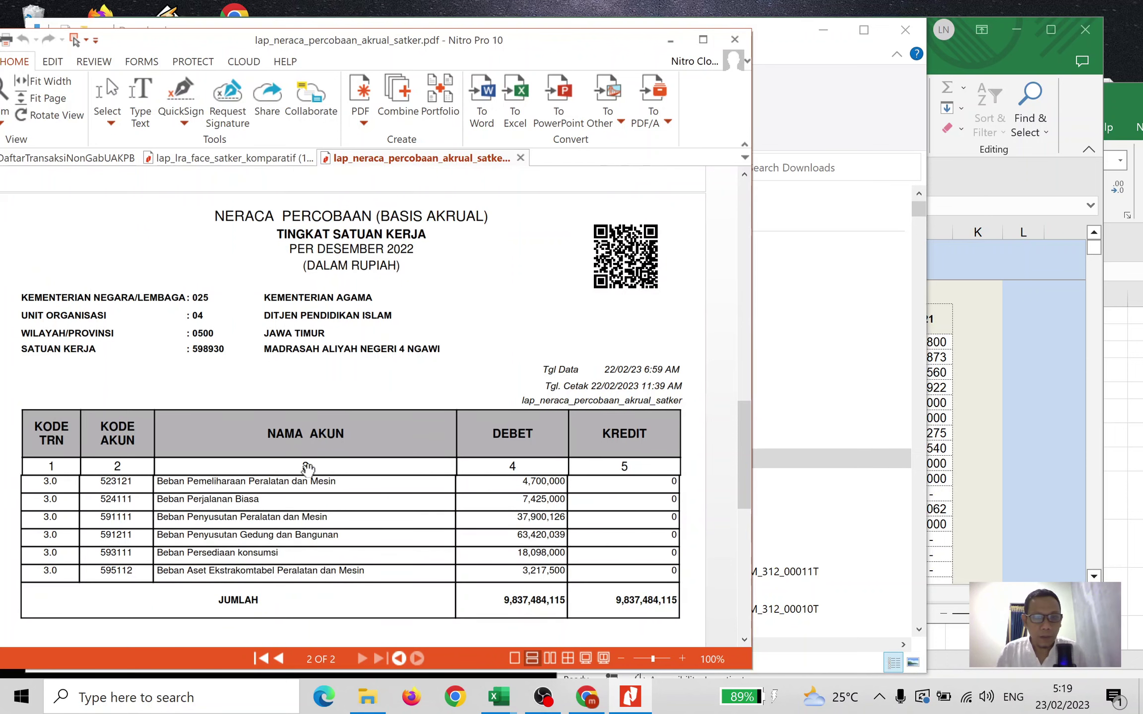
scroll(310, 468, up, 5)
scroll(312, 467, up, 3)
scroll(314, 466, up, 3)
scroll(314, 465, up, 2)
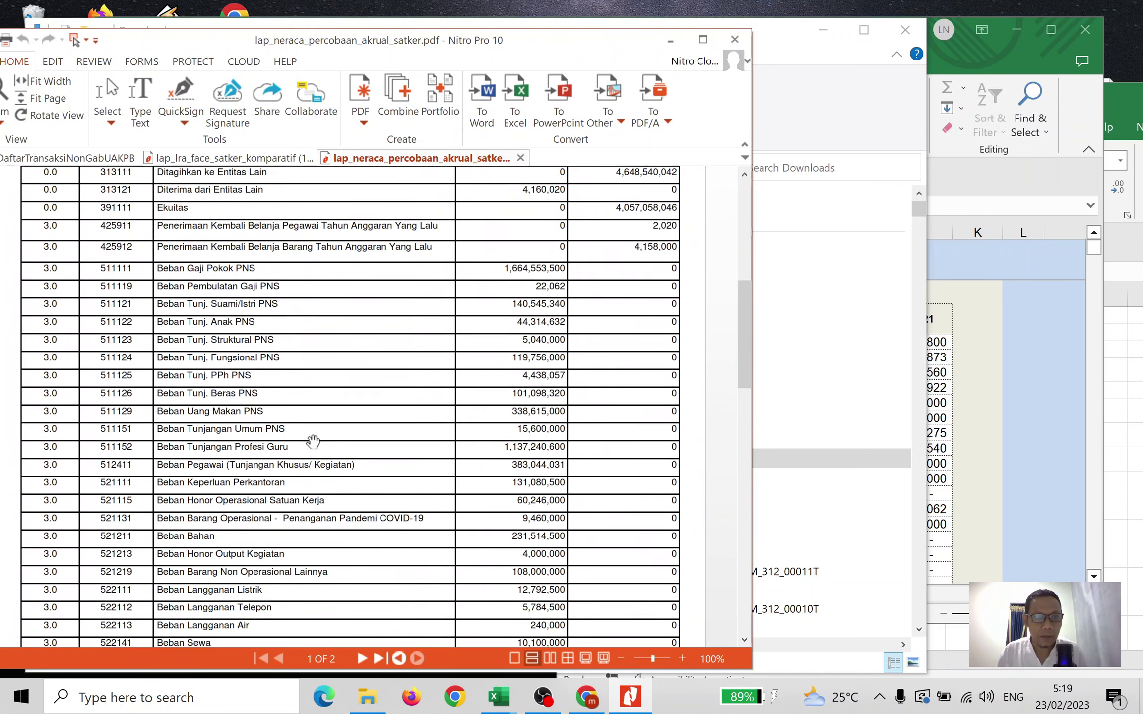
scroll(347, 384, up, 2)
scroll(347, 384, up, 3)
scroll(347, 385, up, 2)
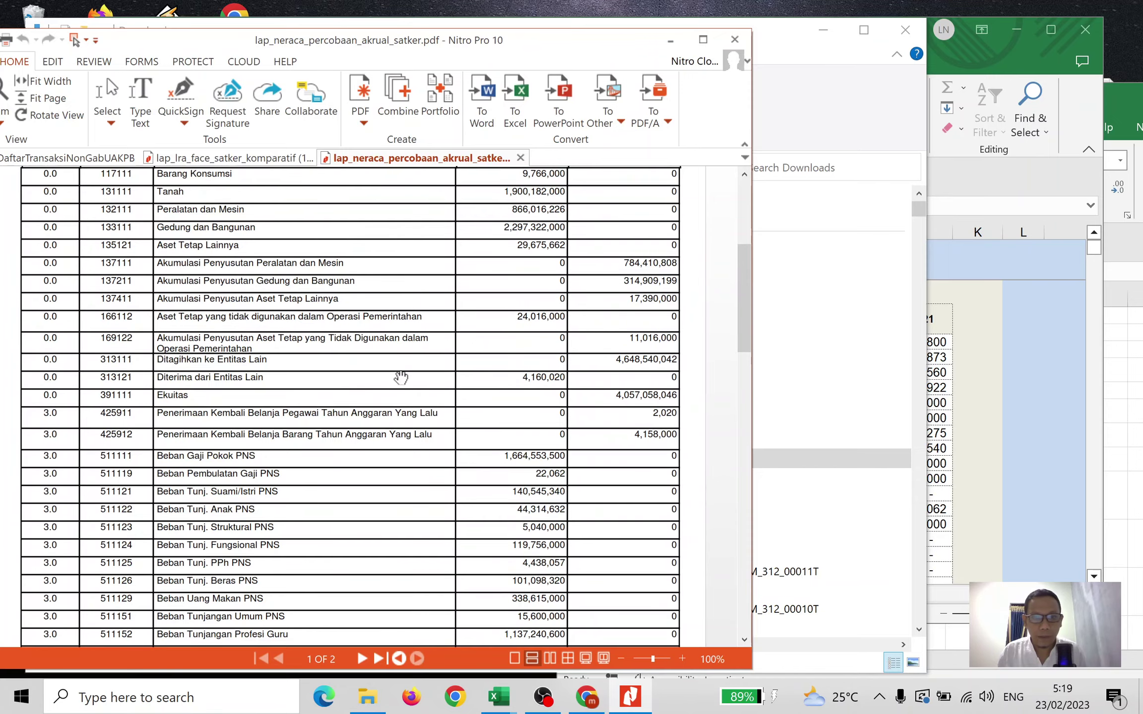
scroll(454, 361, up, 3)
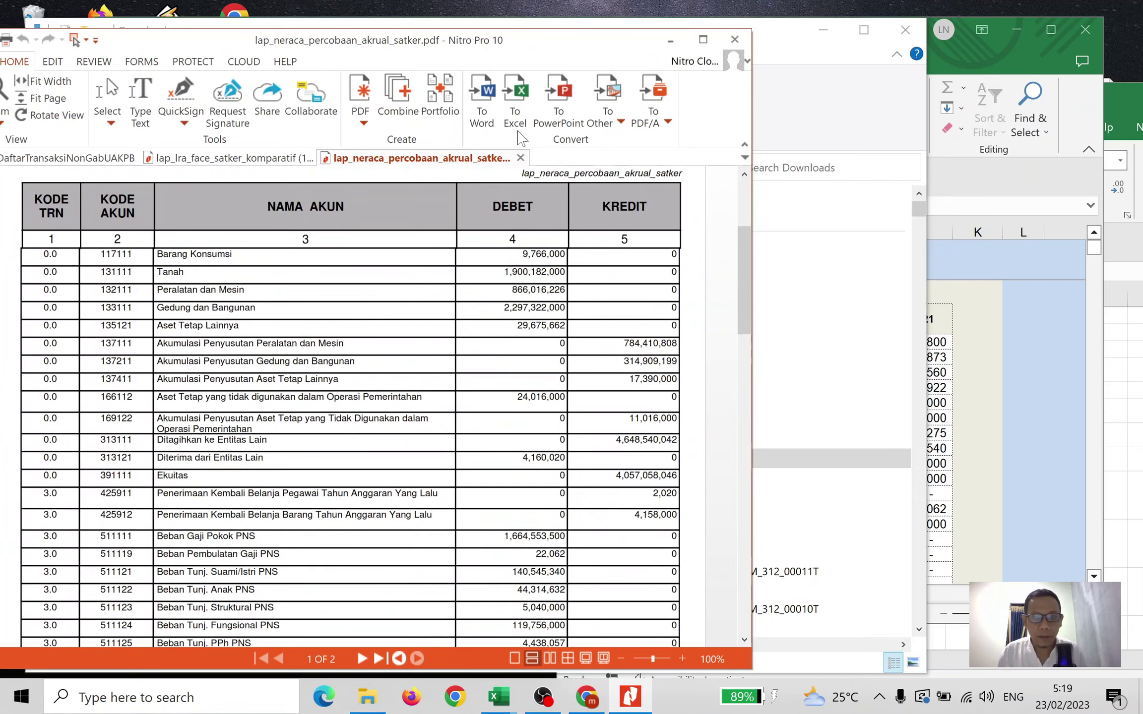
drag(530, 39, 550, 49)
click(607, 35)
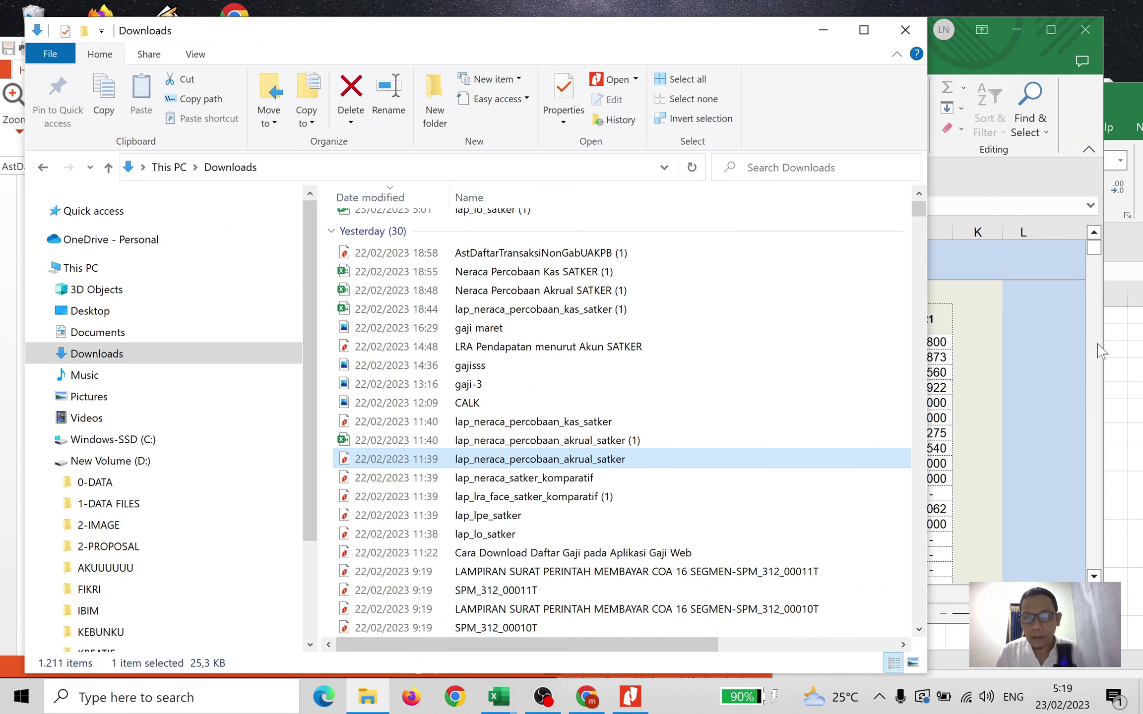
Open LRA Pendapatan menurut Akun SATKER.pdf from Downloads and position it to show the KODE column.
scroll(606, 375, up, 1)
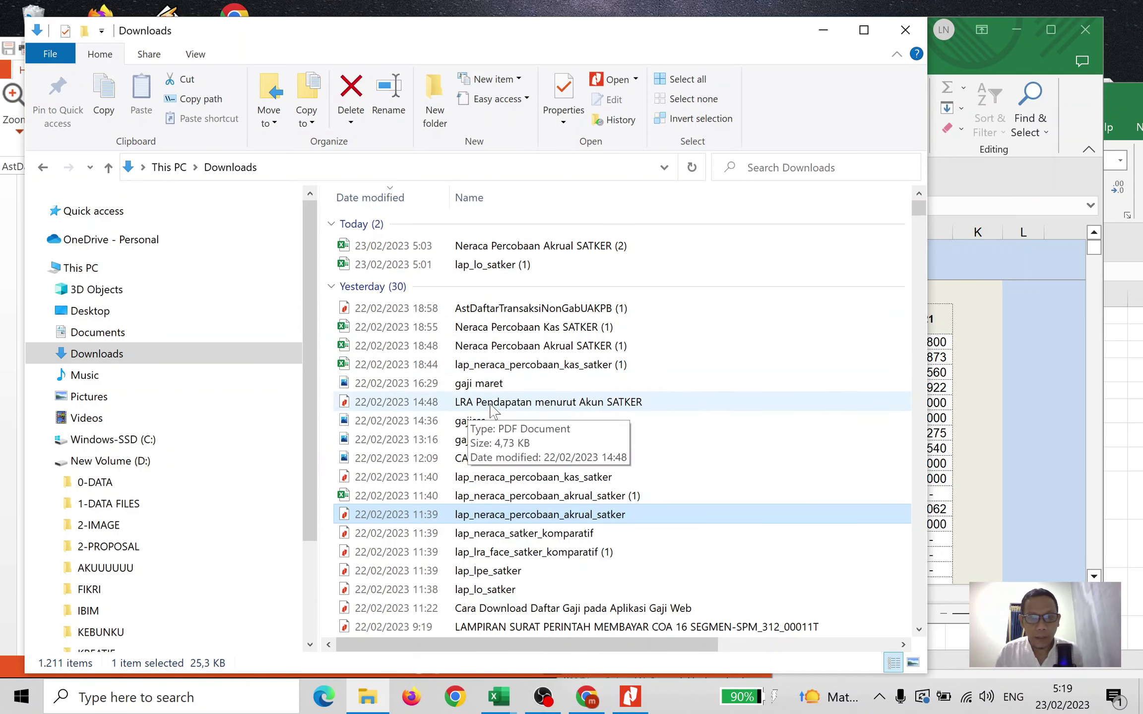
double_click(615, 411)
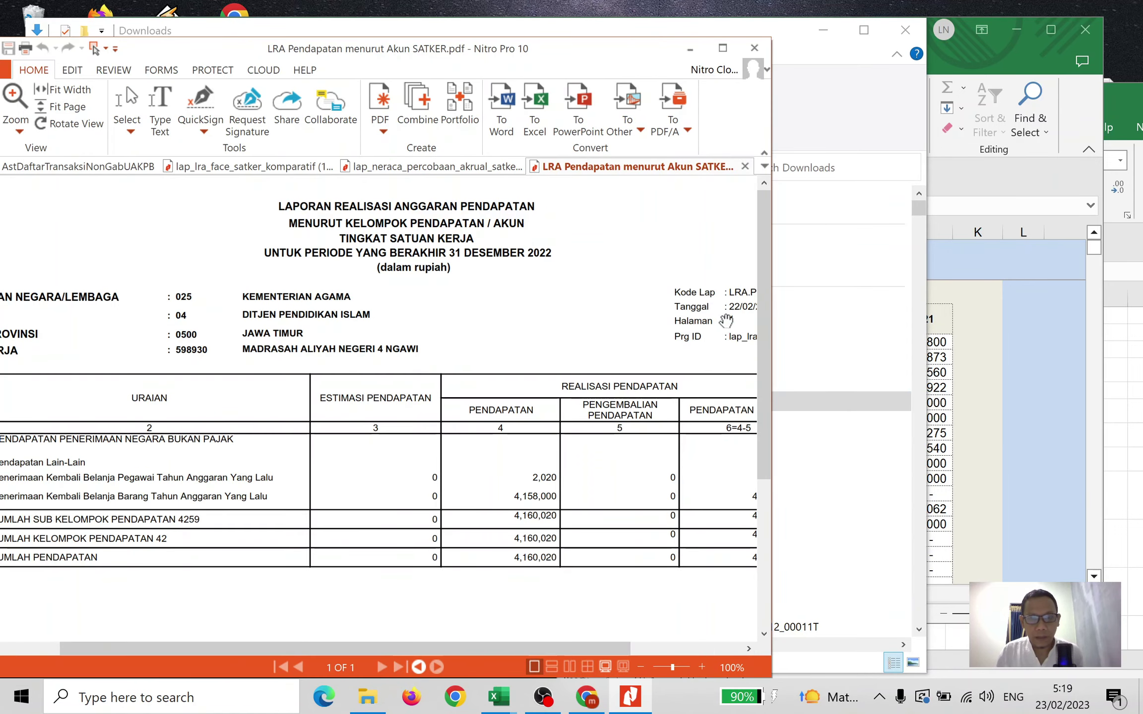
drag(596, 48, 735, 34)
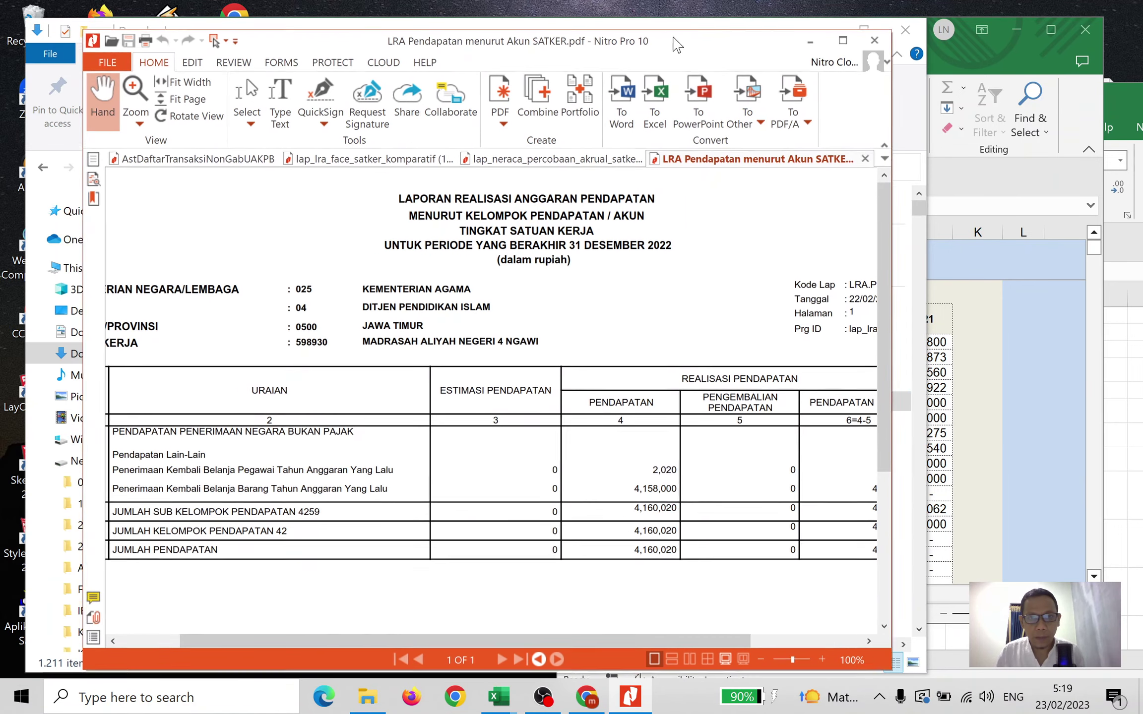
drag(496, 634, 438, 634)
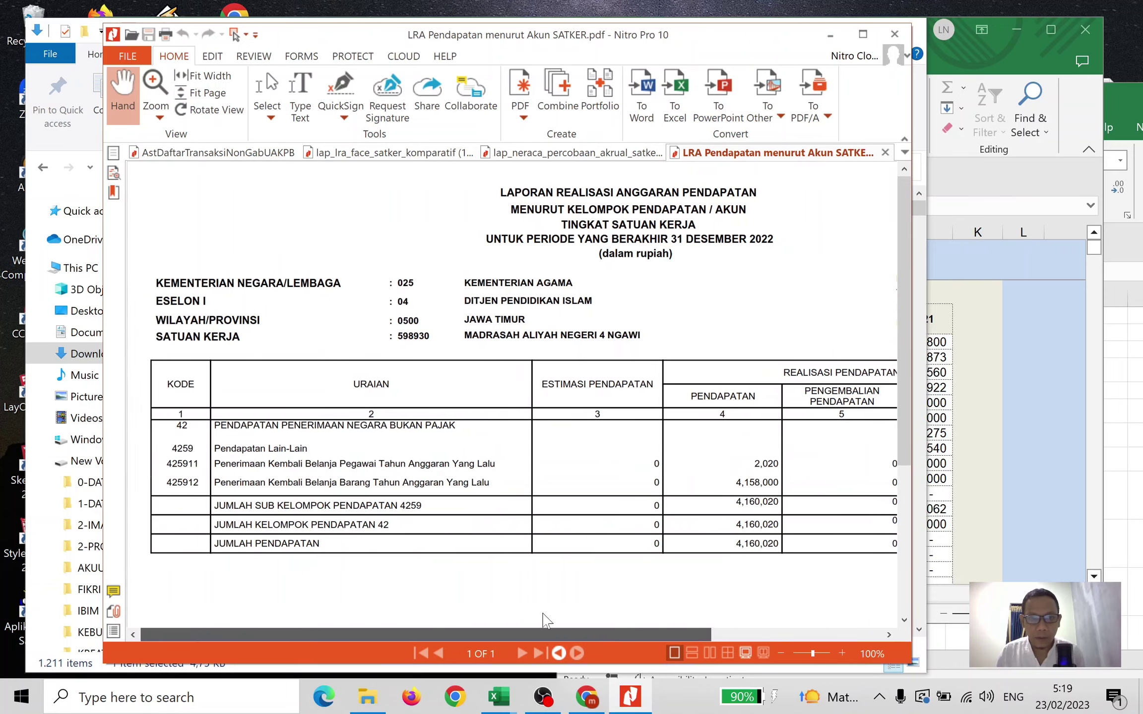
In SAKTI, navigate to GL dan Pelaporan > Laporan > Laporan Keuangan.
click(587, 697)
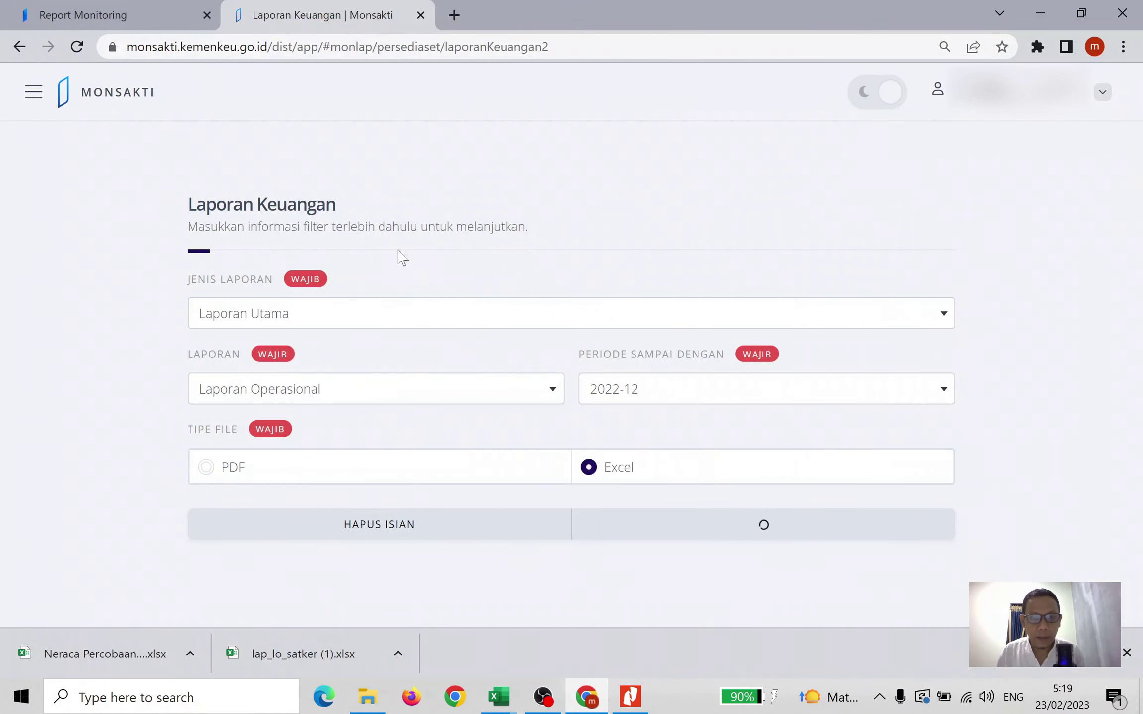
click(114, 15)
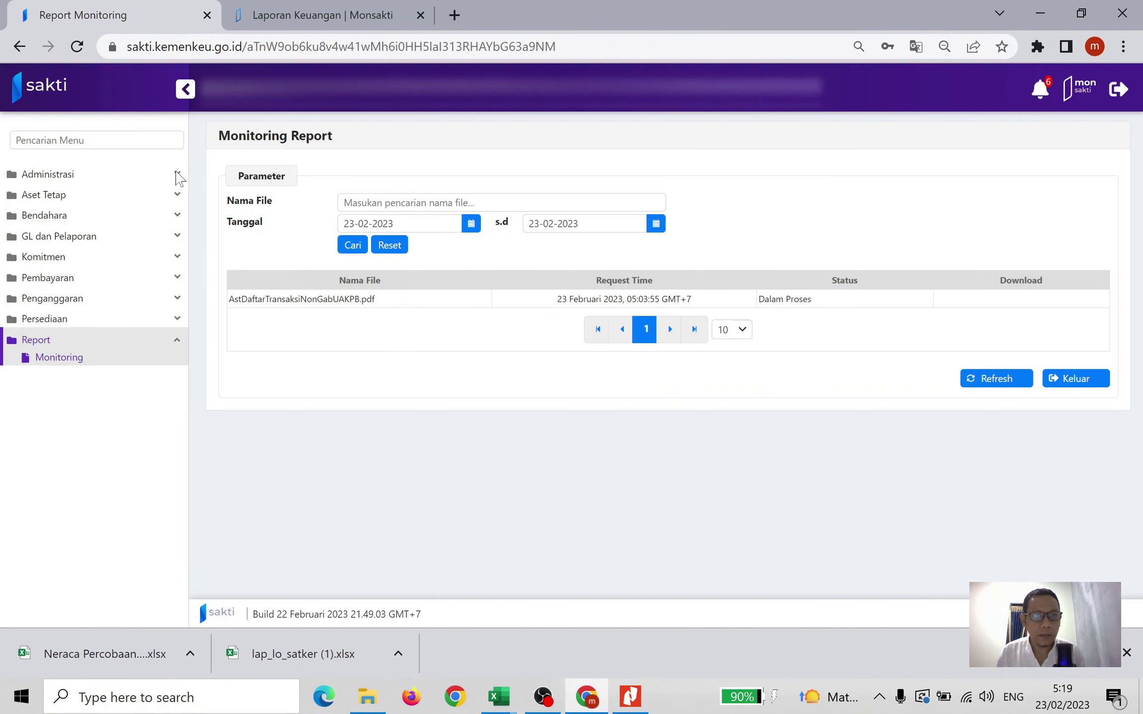
click(102, 237)
click(110, 289)
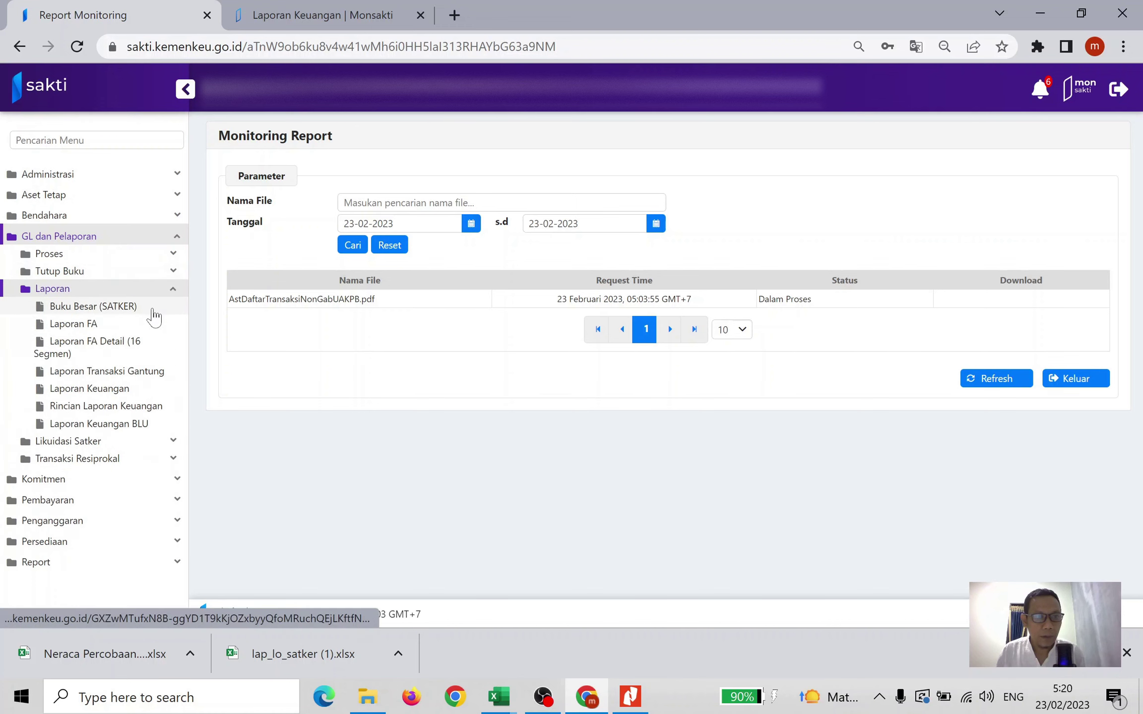
click(129, 392)
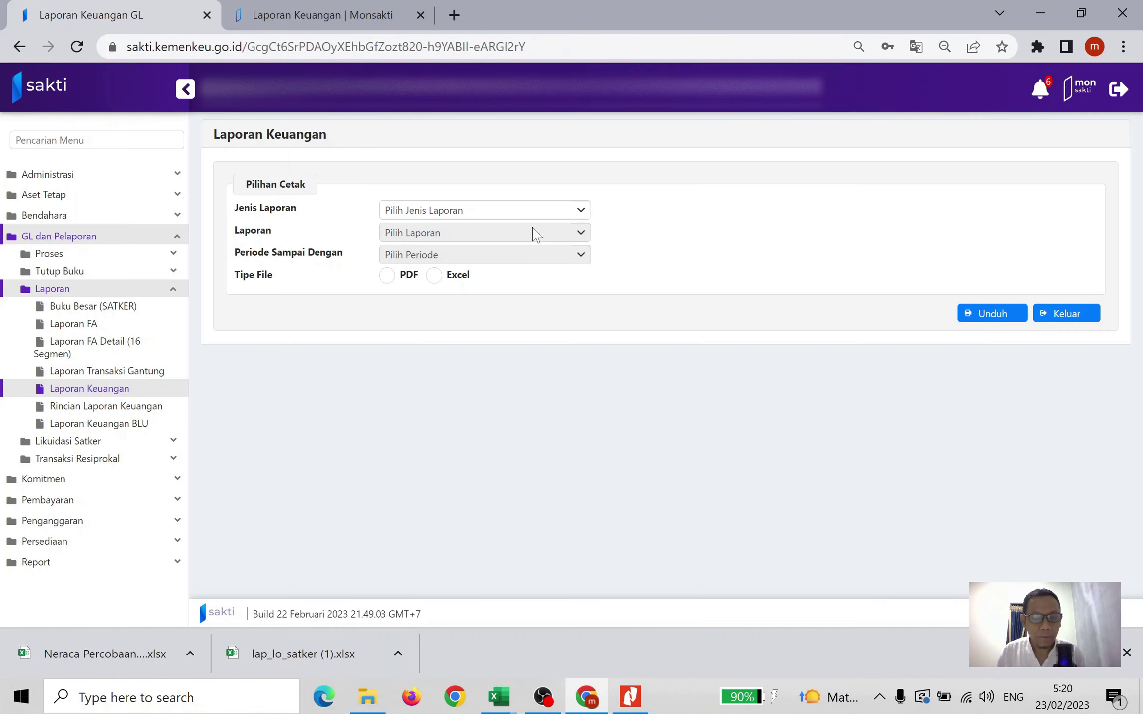
Set Jenis Laporan to Laporan Tambahan and browse the report list without choosing one.
click(529, 219)
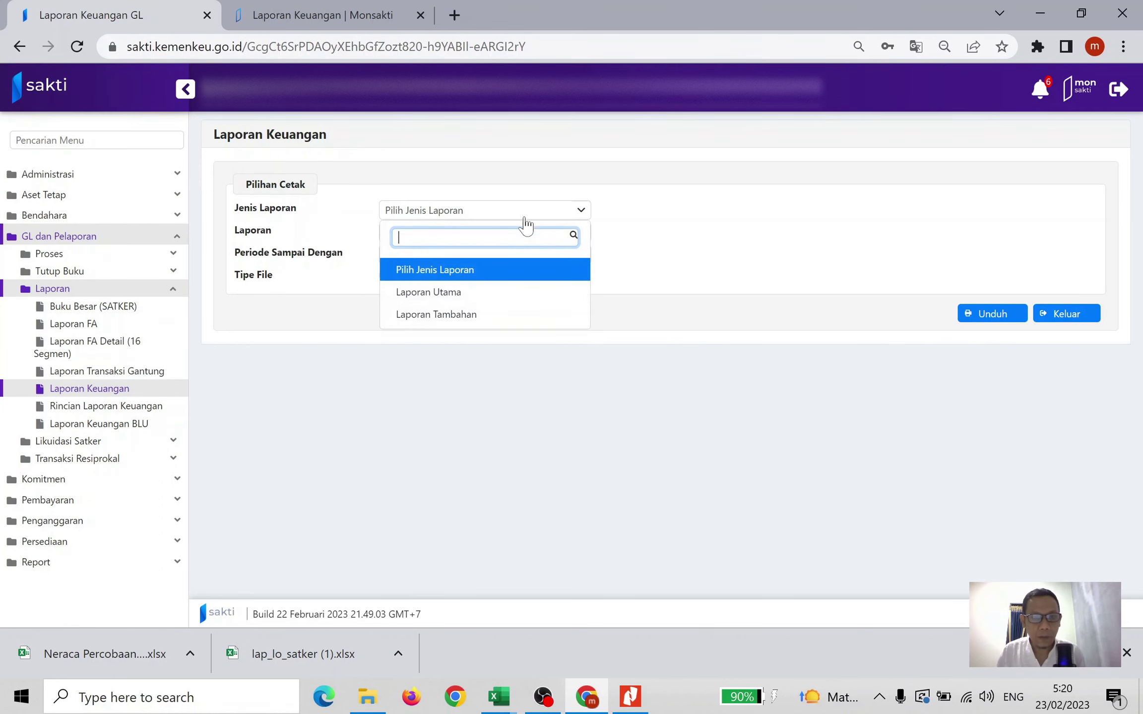
click(507, 317)
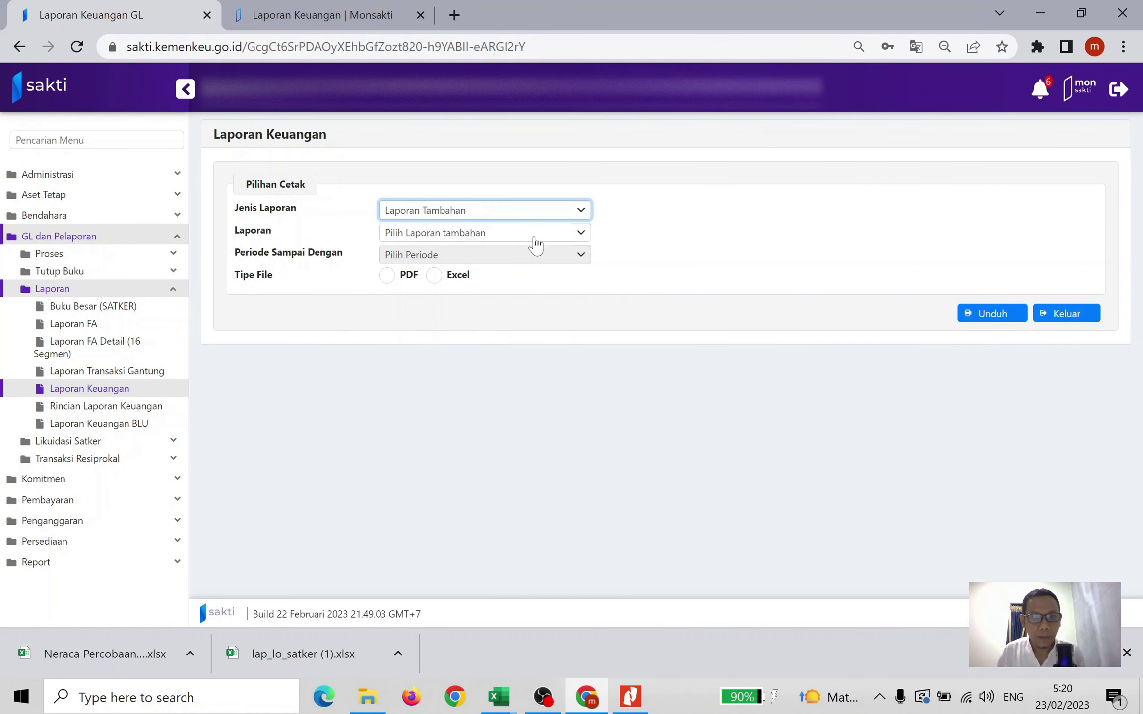
click(535, 236)
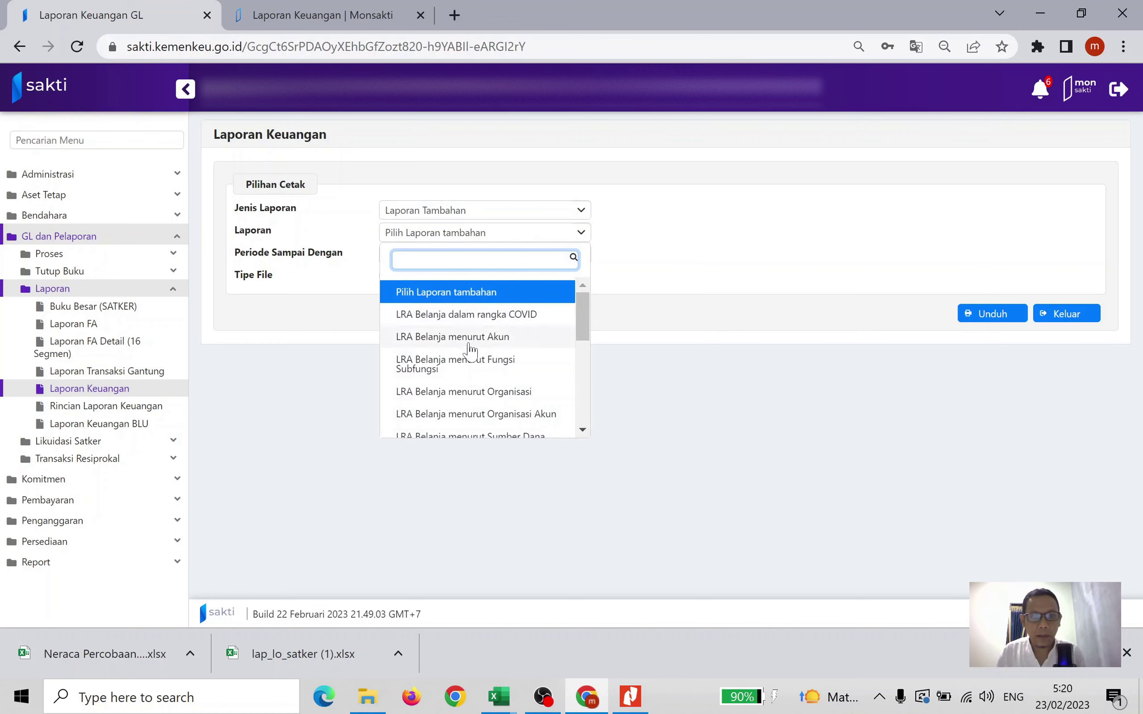
scroll(471, 352, down, 2)
scroll(474, 347, down, 2)
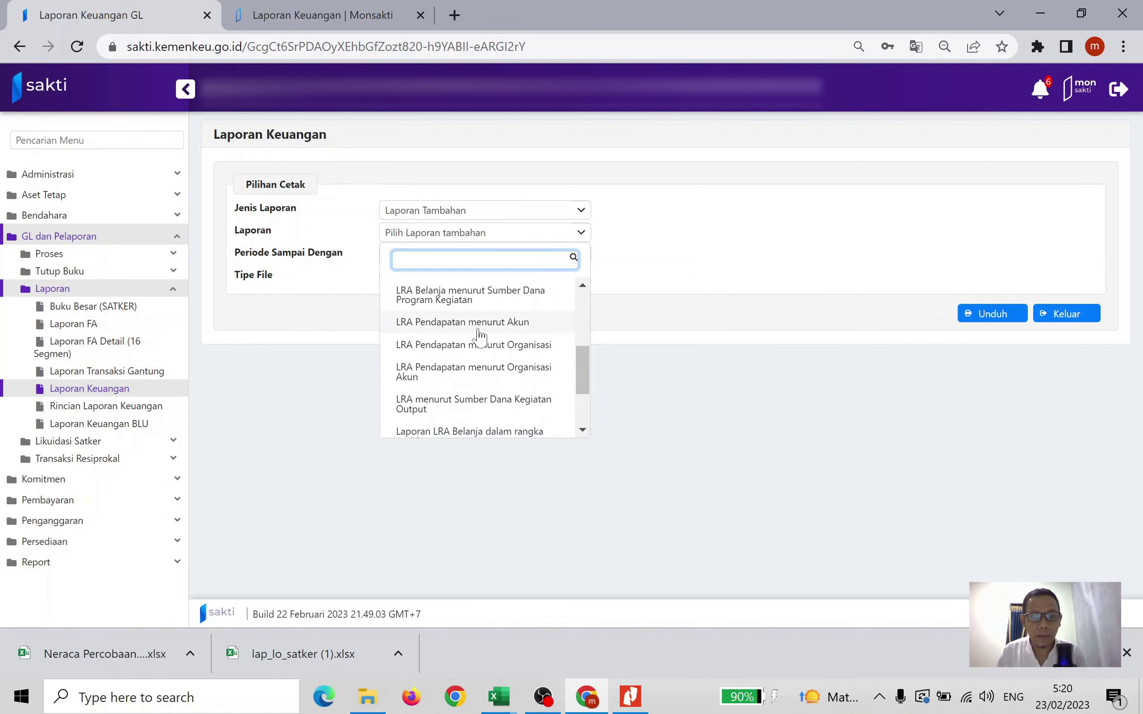
click(768, 247)
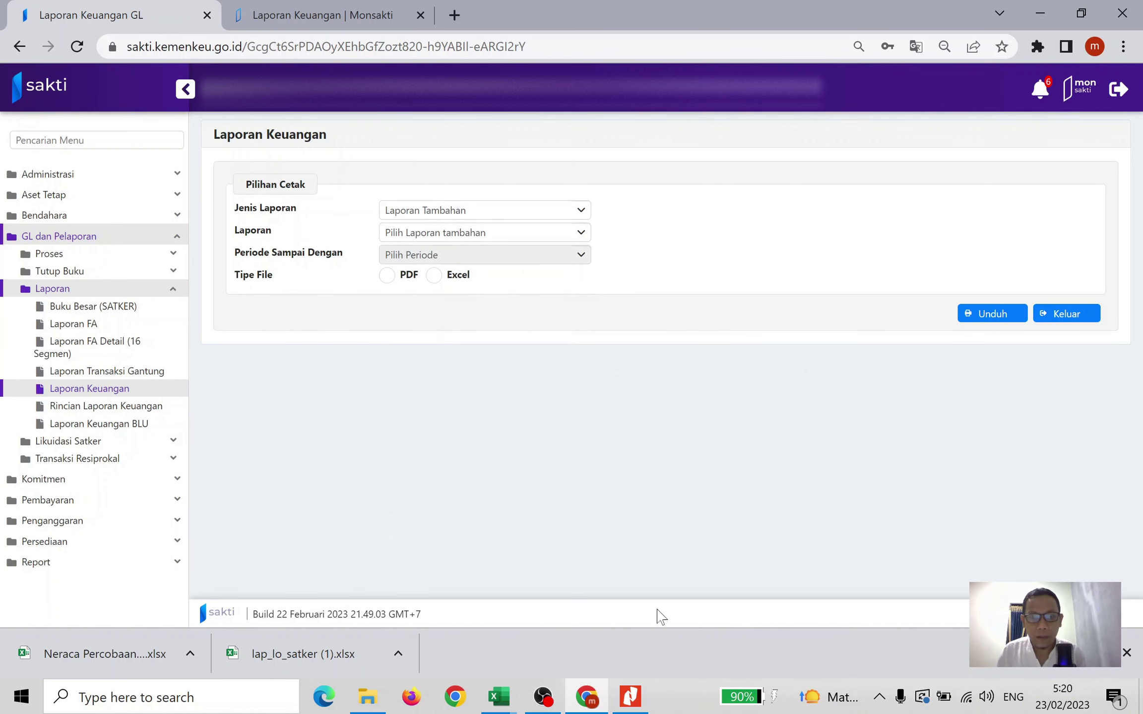
click(630, 697)
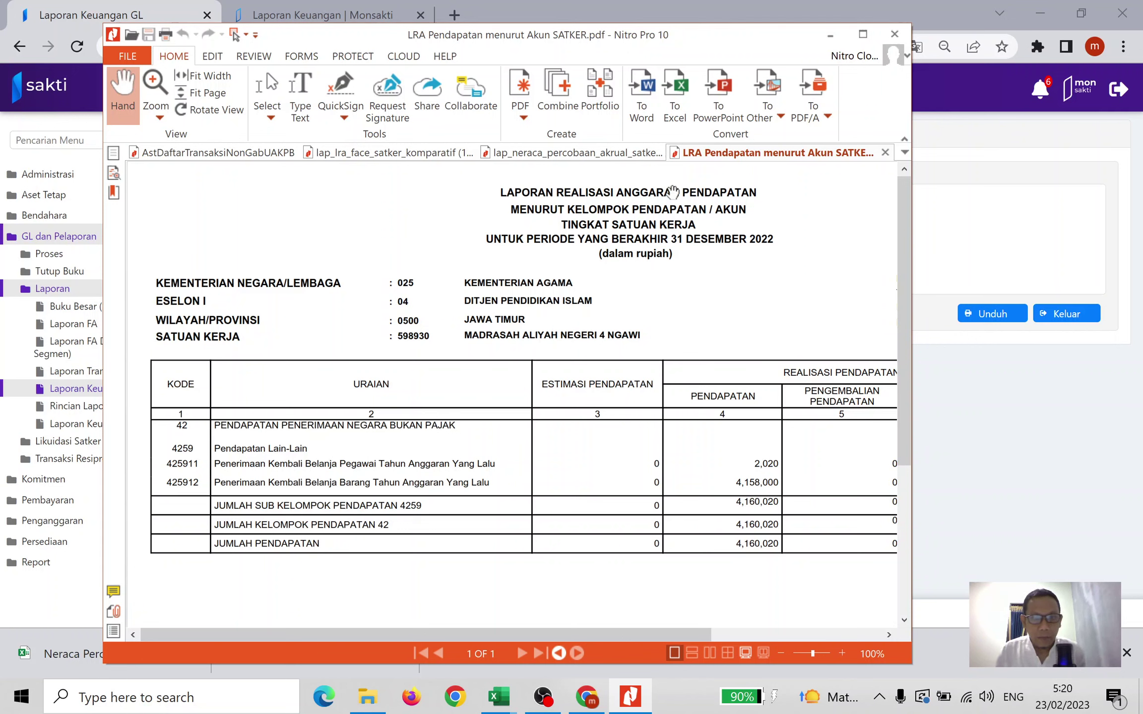
Review the whole LRA Pendapatan table maximized, then return to the CALK Satker 2023 workbook.
click(862, 35)
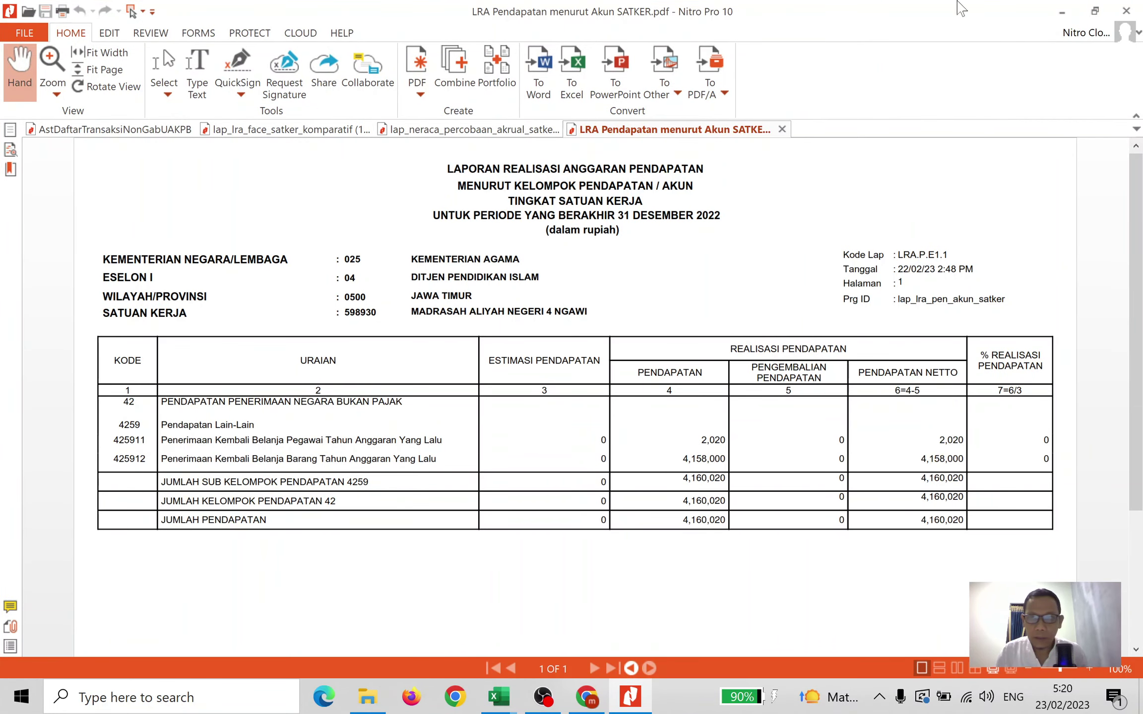
click(1095, 11)
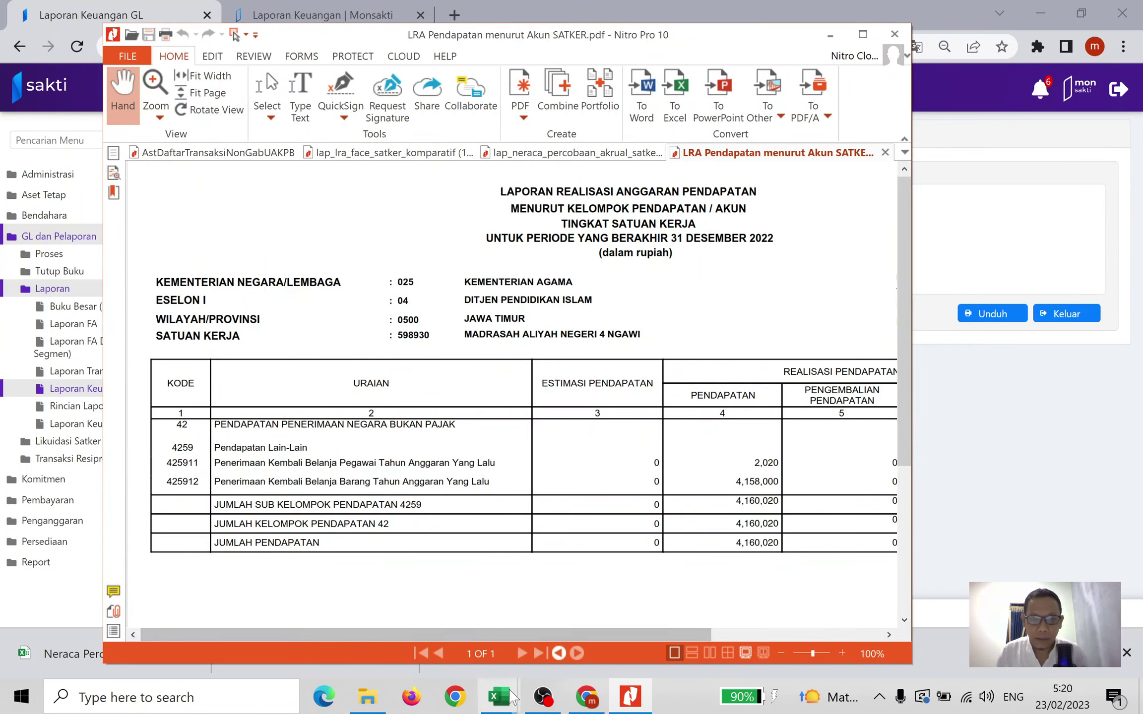
mouse_move(498, 696)
click(411, 644)
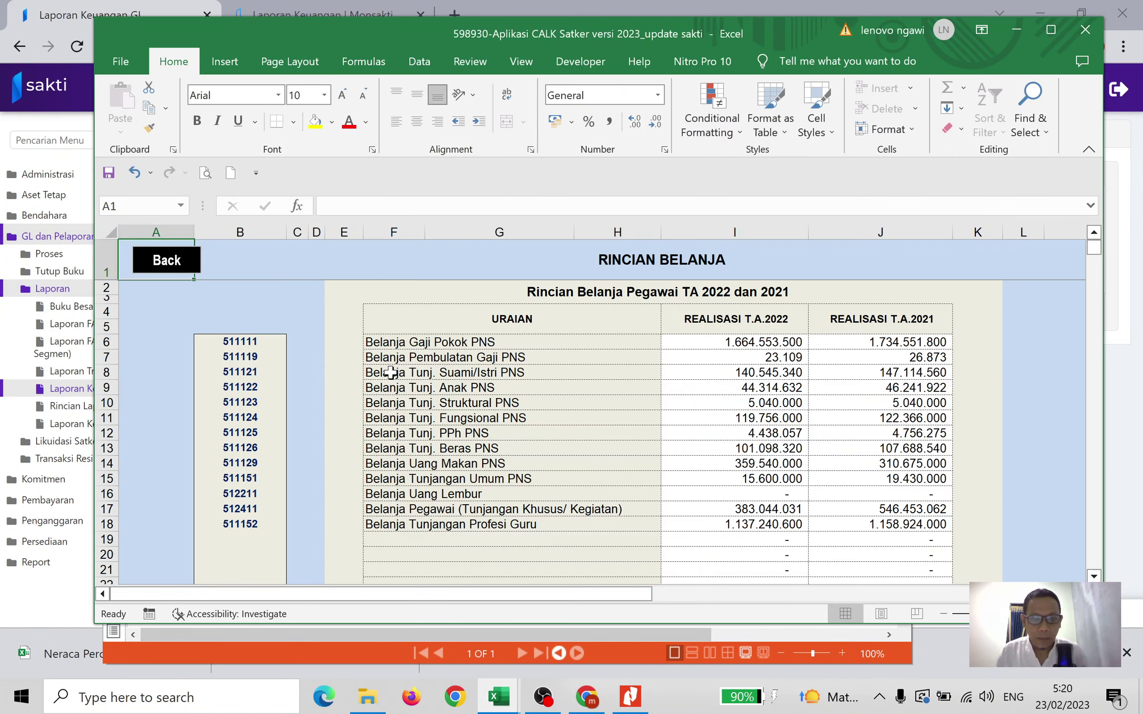
click(171, 263)
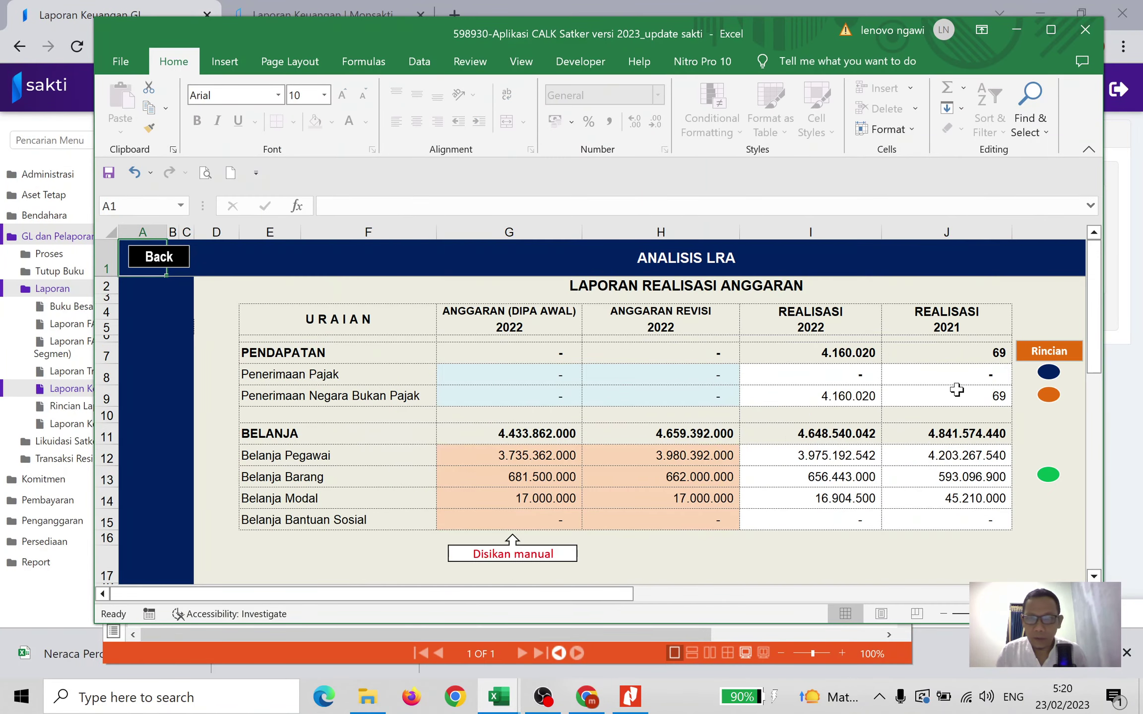
click(1047, 405)
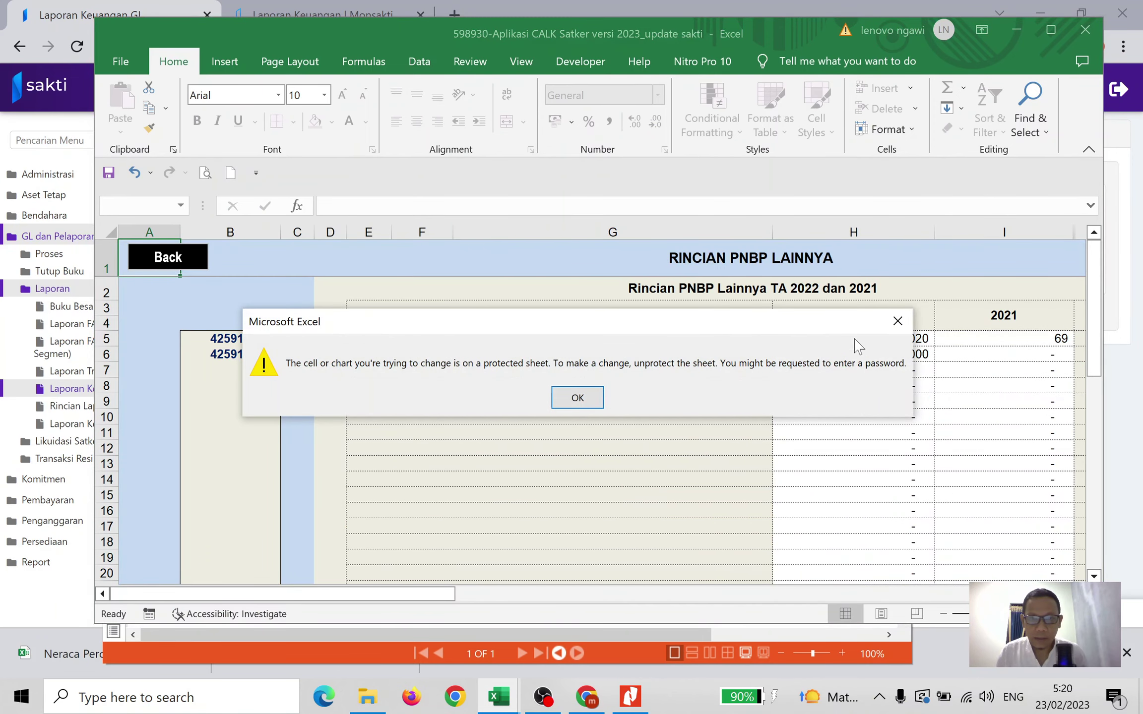
click(897, 321)
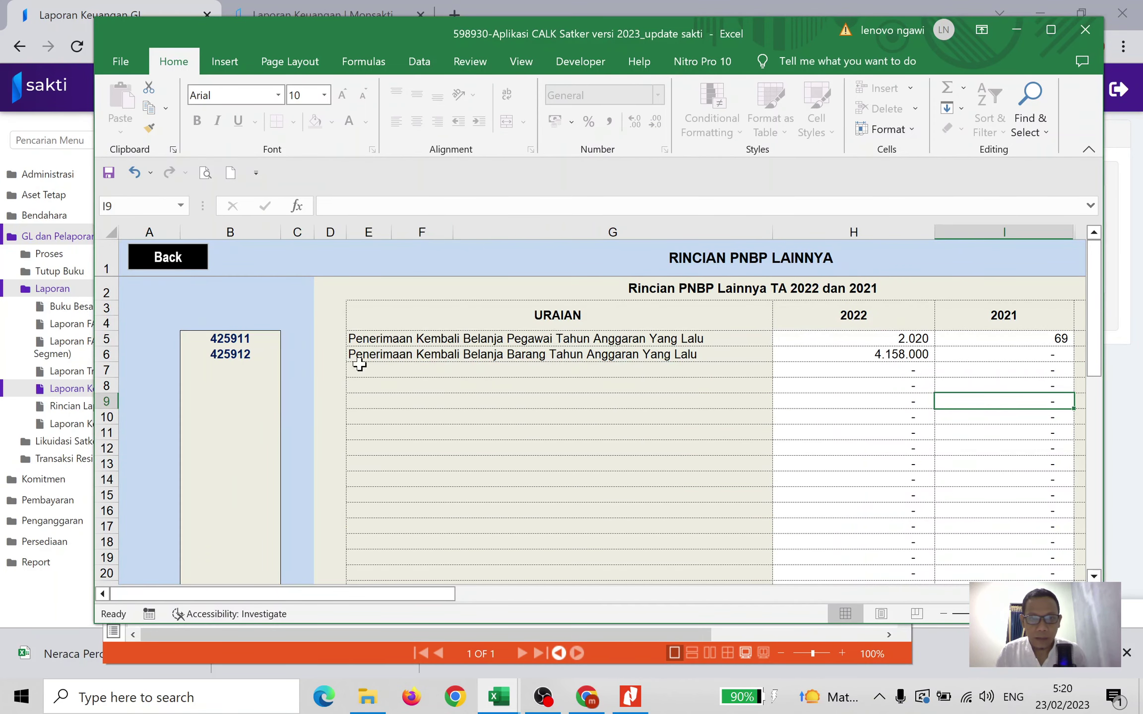
click(230, 340)
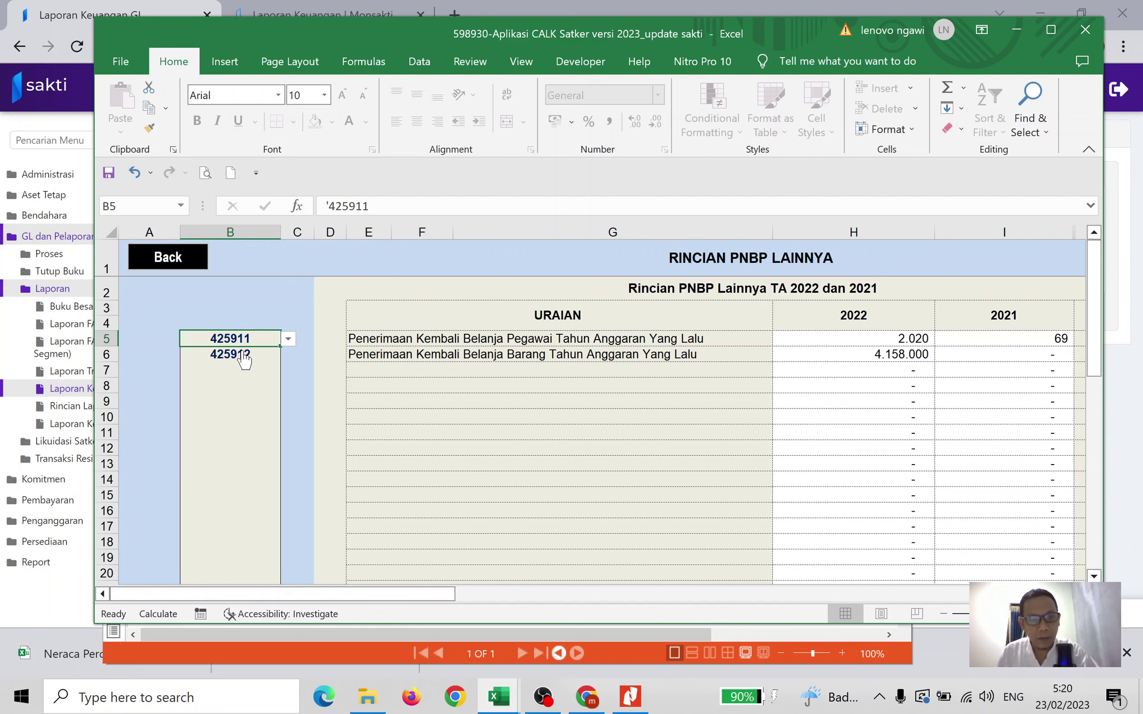
click(245, 361)
click(245, 369)
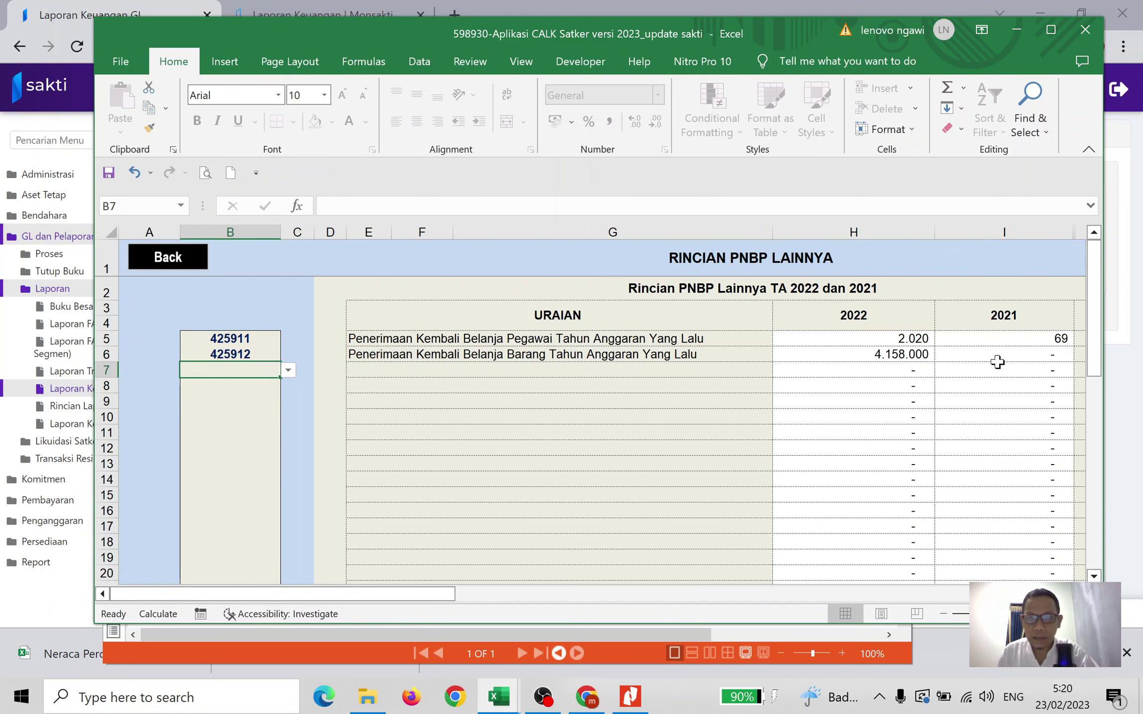
click(201, 258)
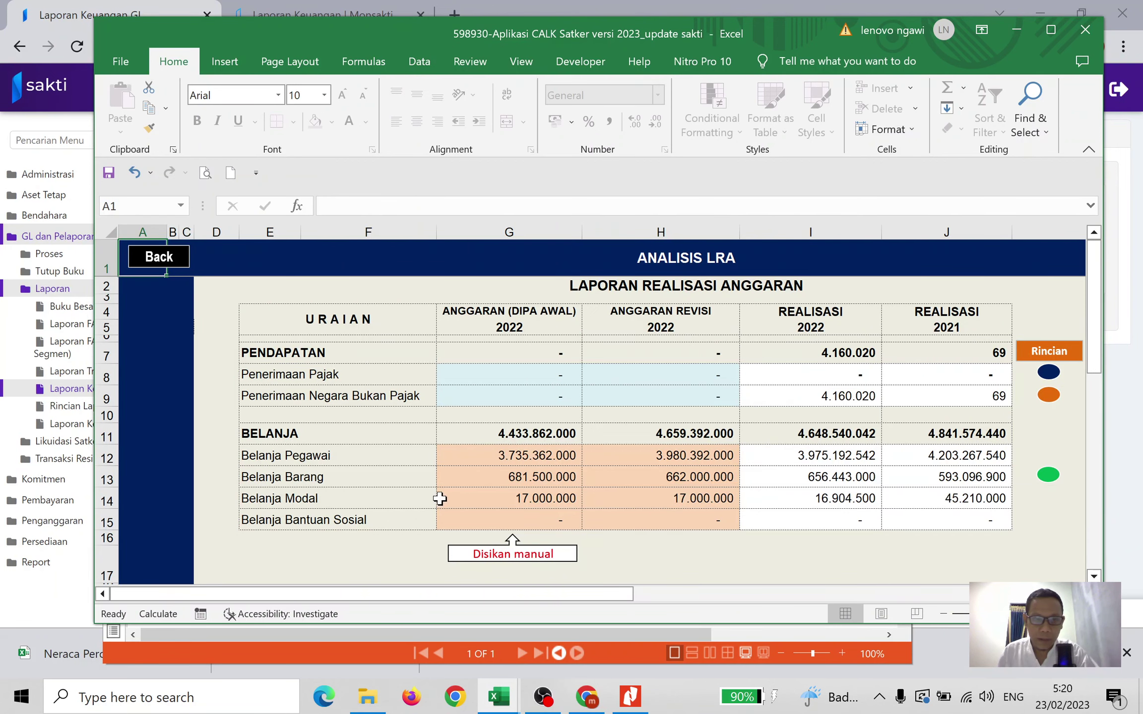
click(1047, 474)
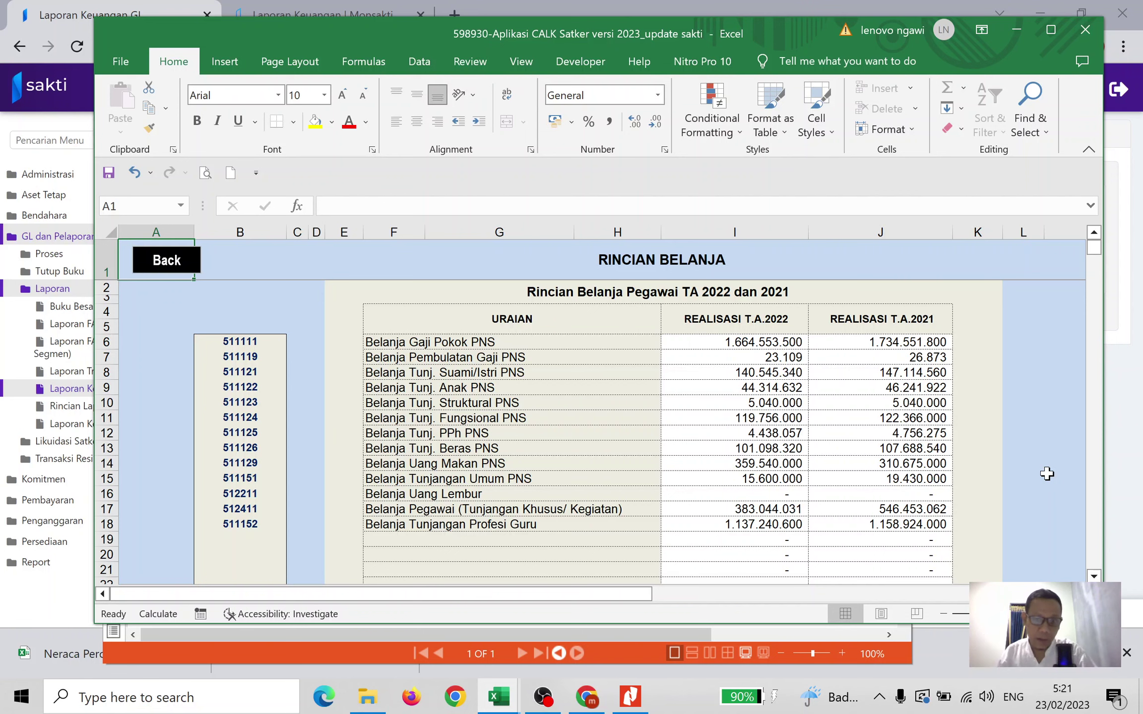
Compare the accrual trial balance PDF side by side with the RINCIAN BELANJA sheet figures.
scroll(743, 451, down, 2)
scroll(739, 451, down, 1)
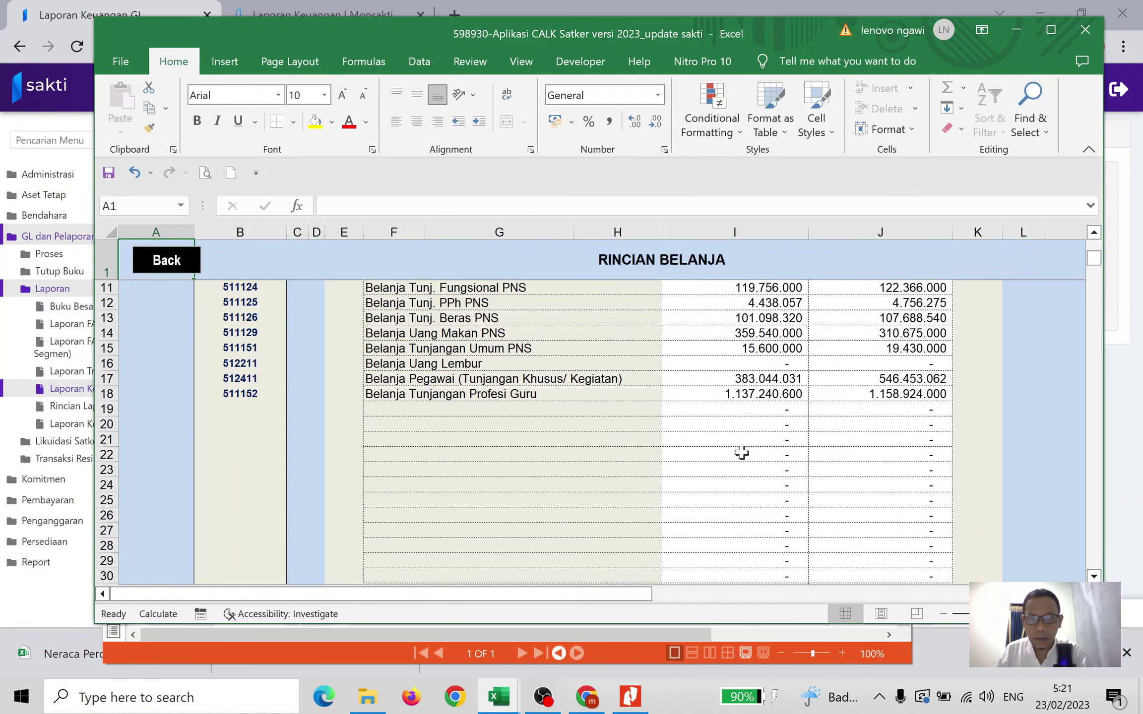
scroll(729, 452, up, 3)
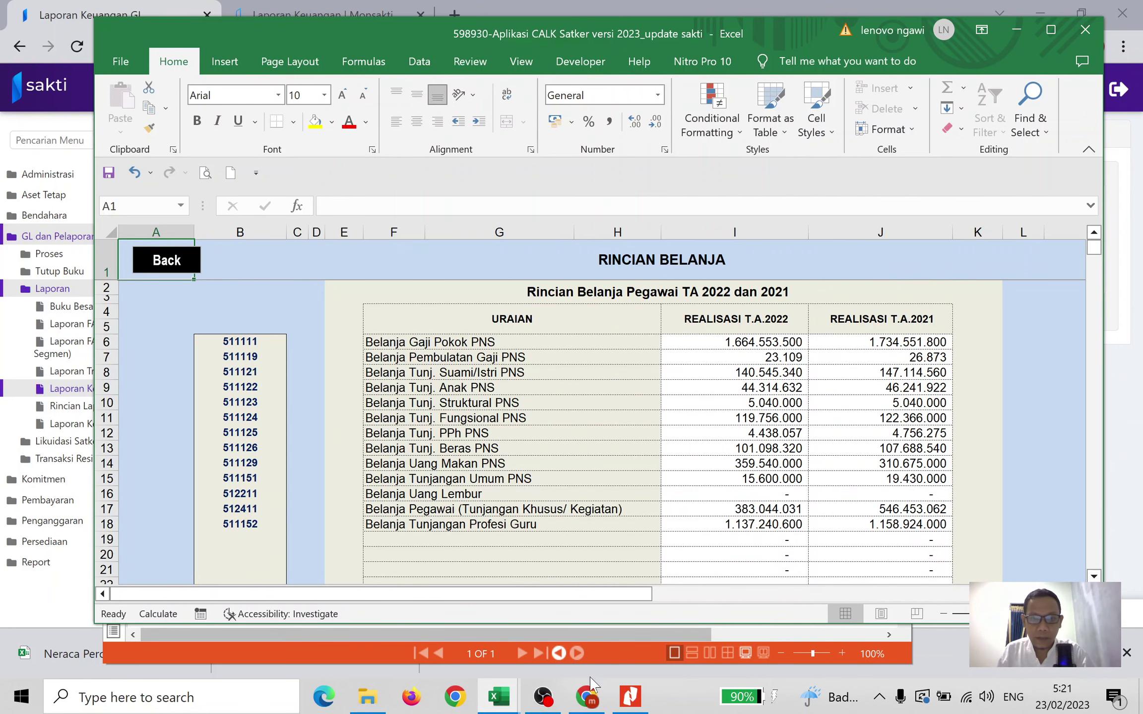
click(645, 705)
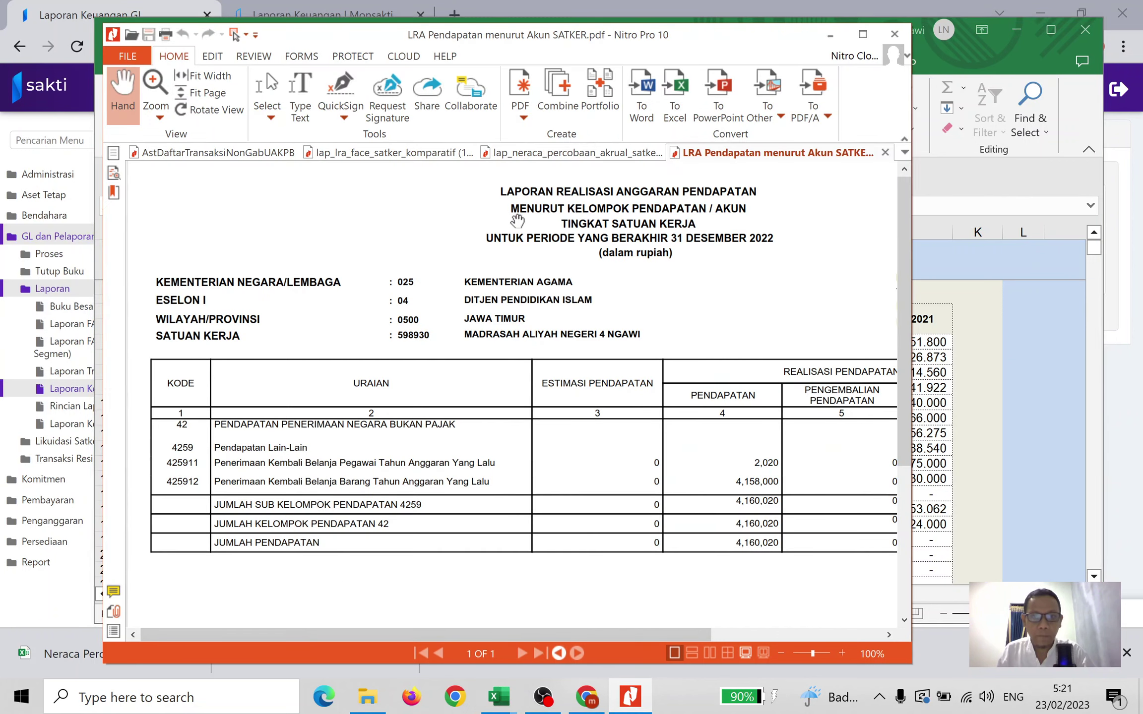
click(557, 154)
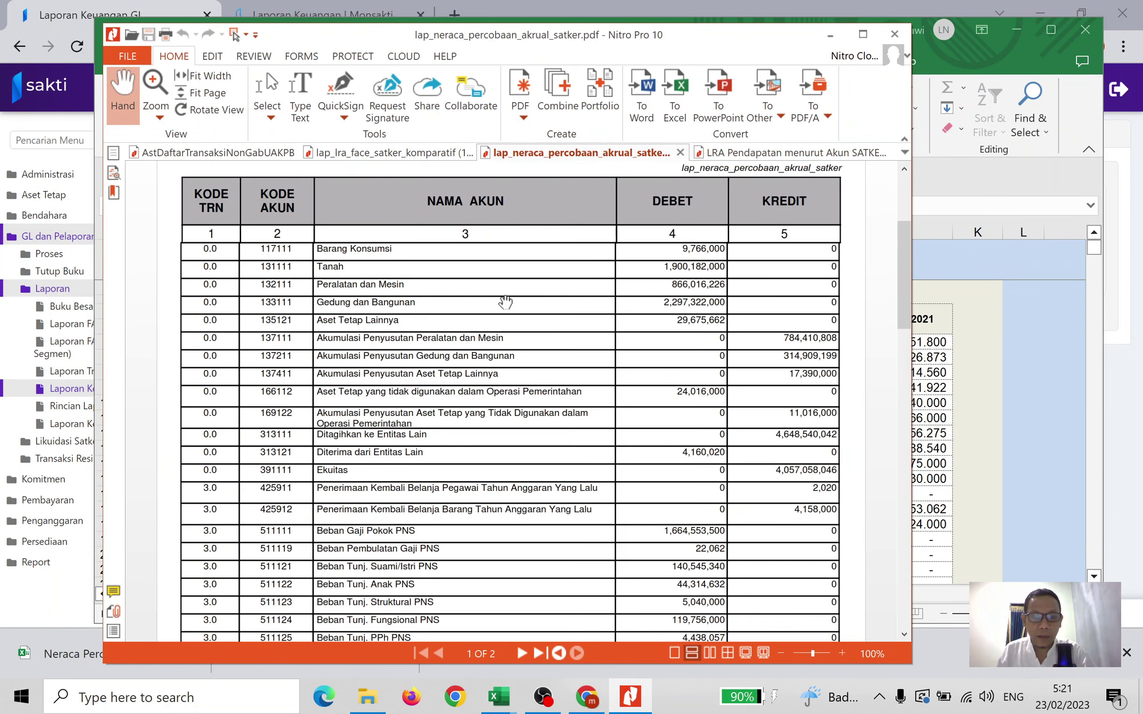
scroll(399, 411, down, 5)
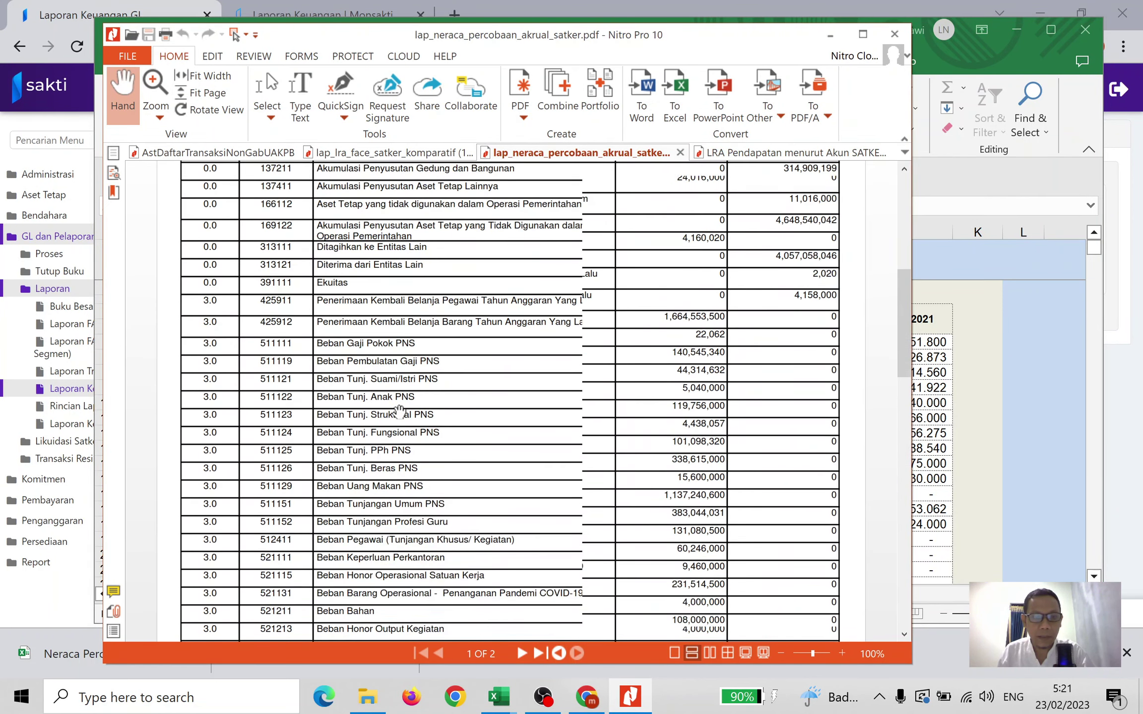
click(967, 268)
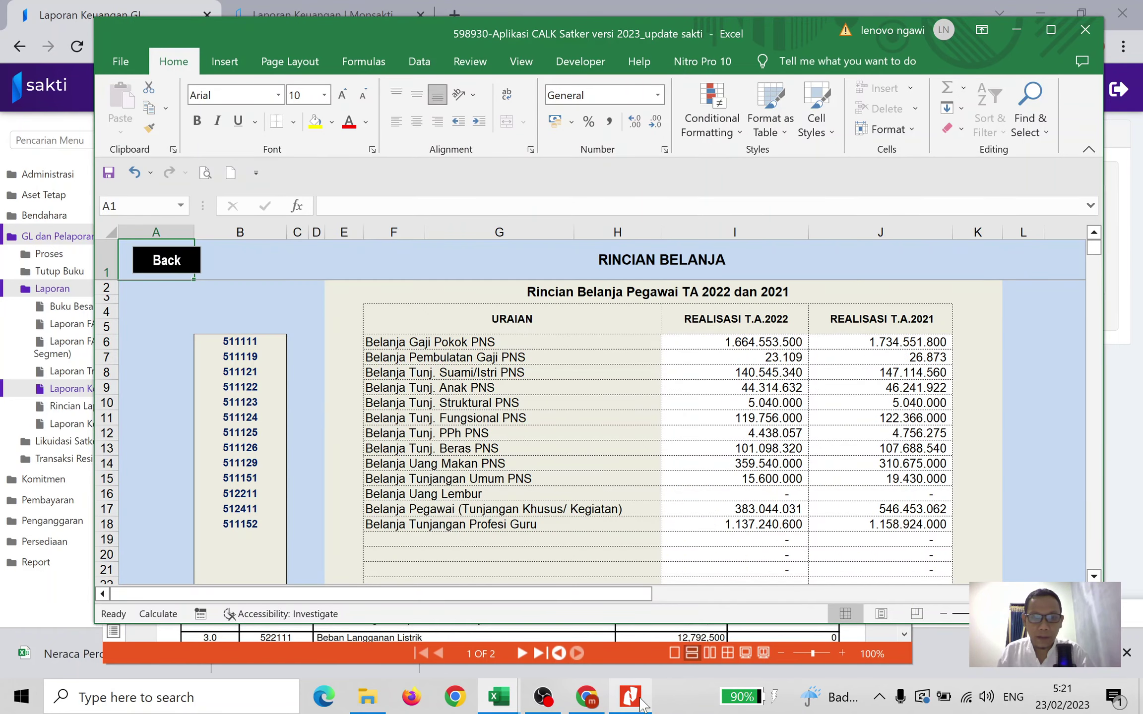
click(640, 699)
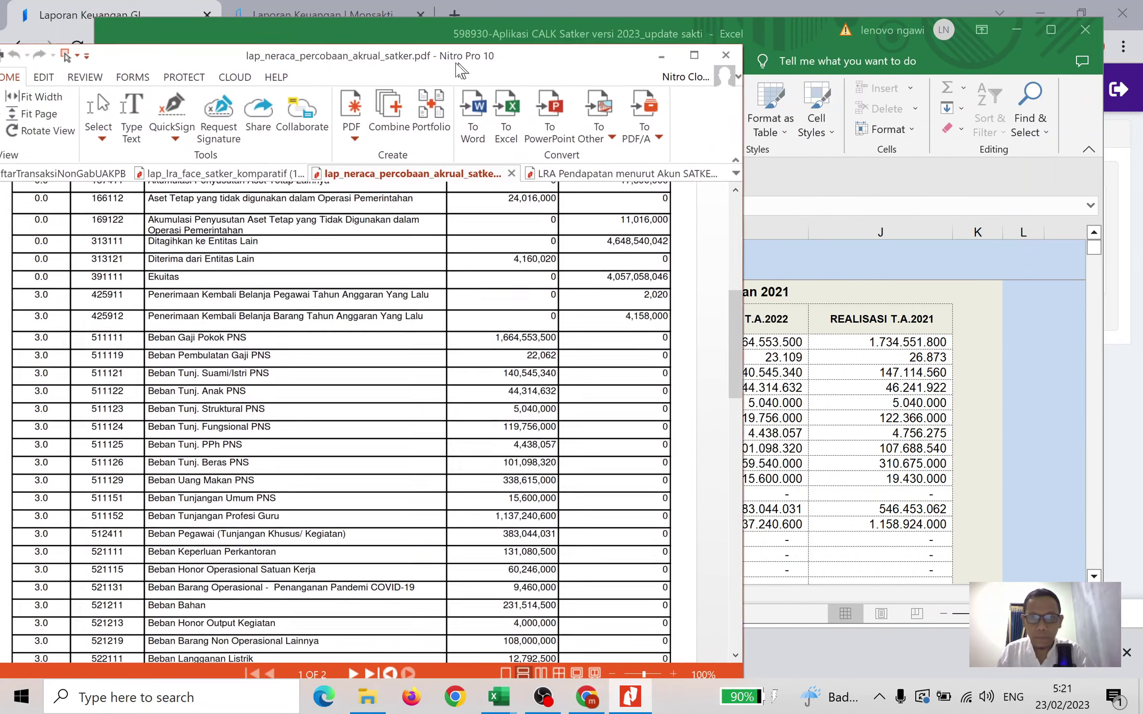
drag(621, 53, 411, 73)
click(747, 358)
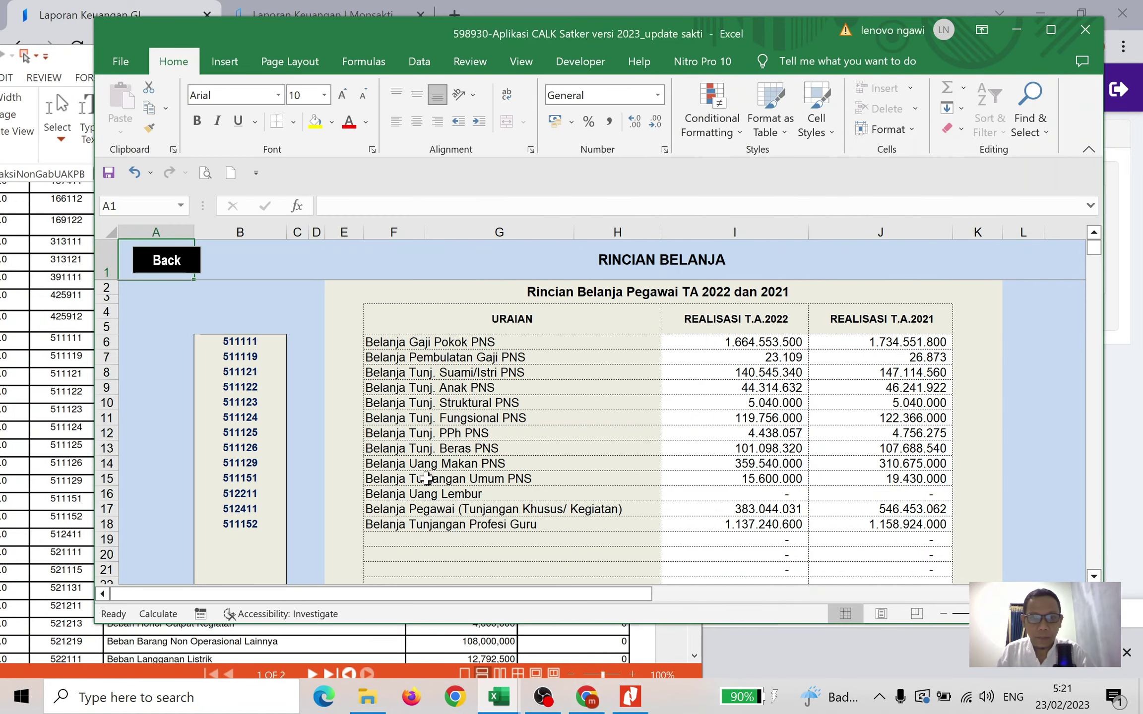
click(629, 697)
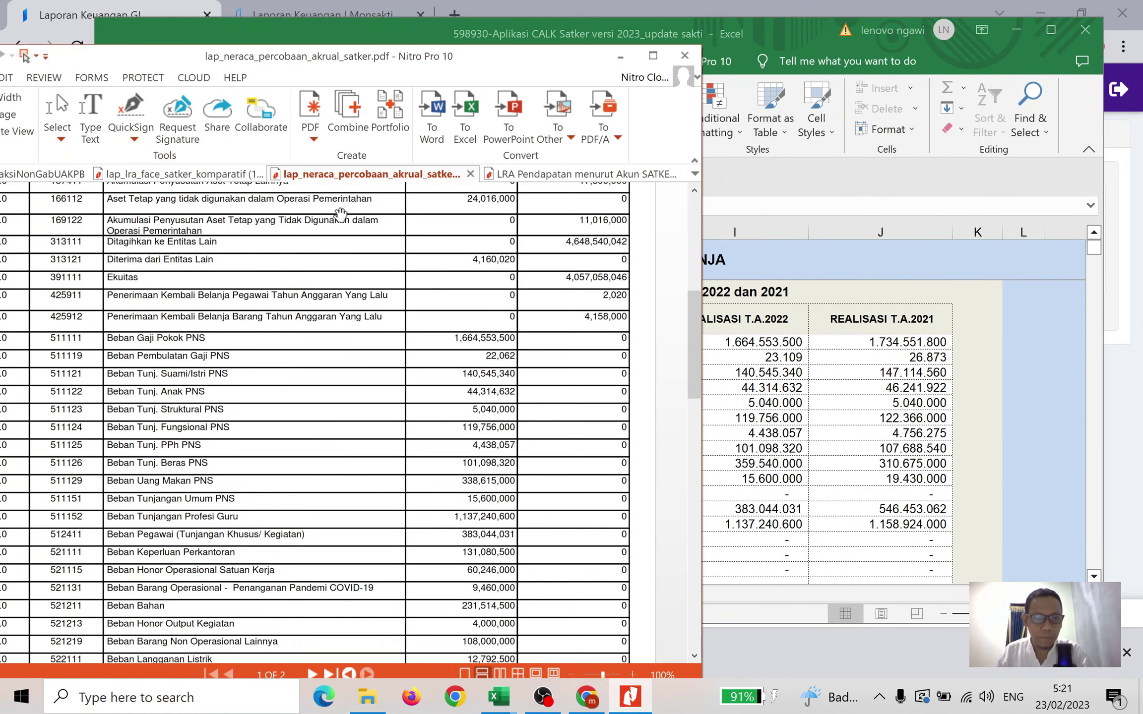
drag(368, 56, 511, 39)
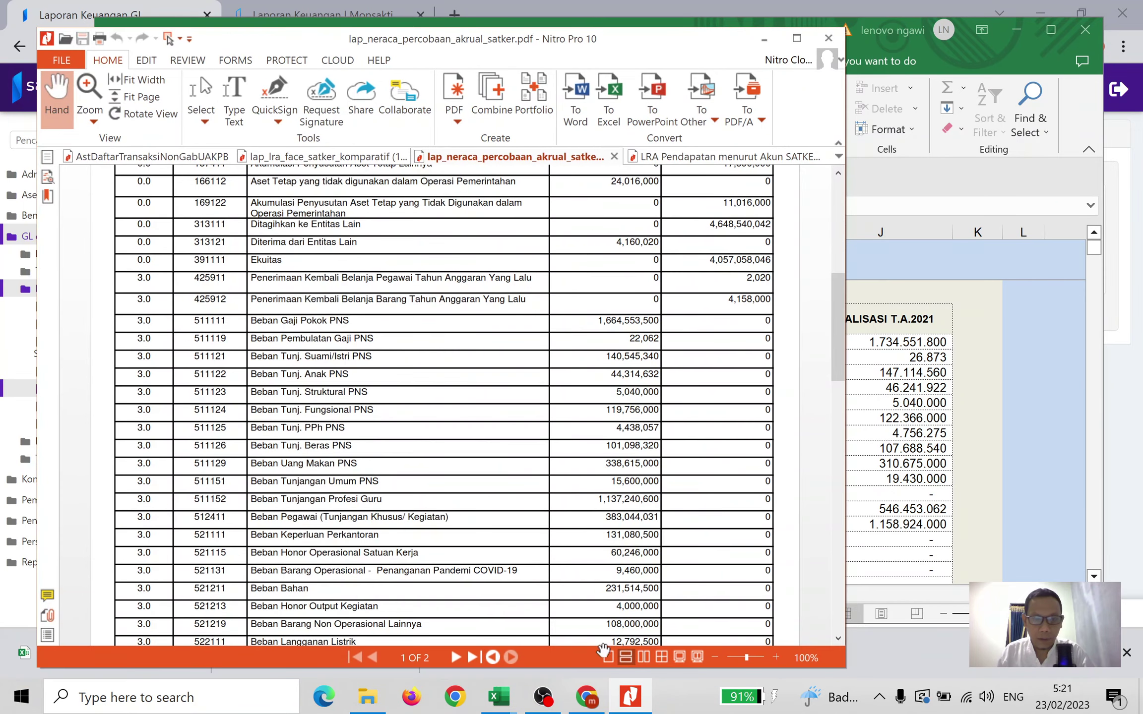
Open lap_neraca_percobaan_kas_satker.pdf from the Downloads folder in Nitro Pro.
click(367, 697)
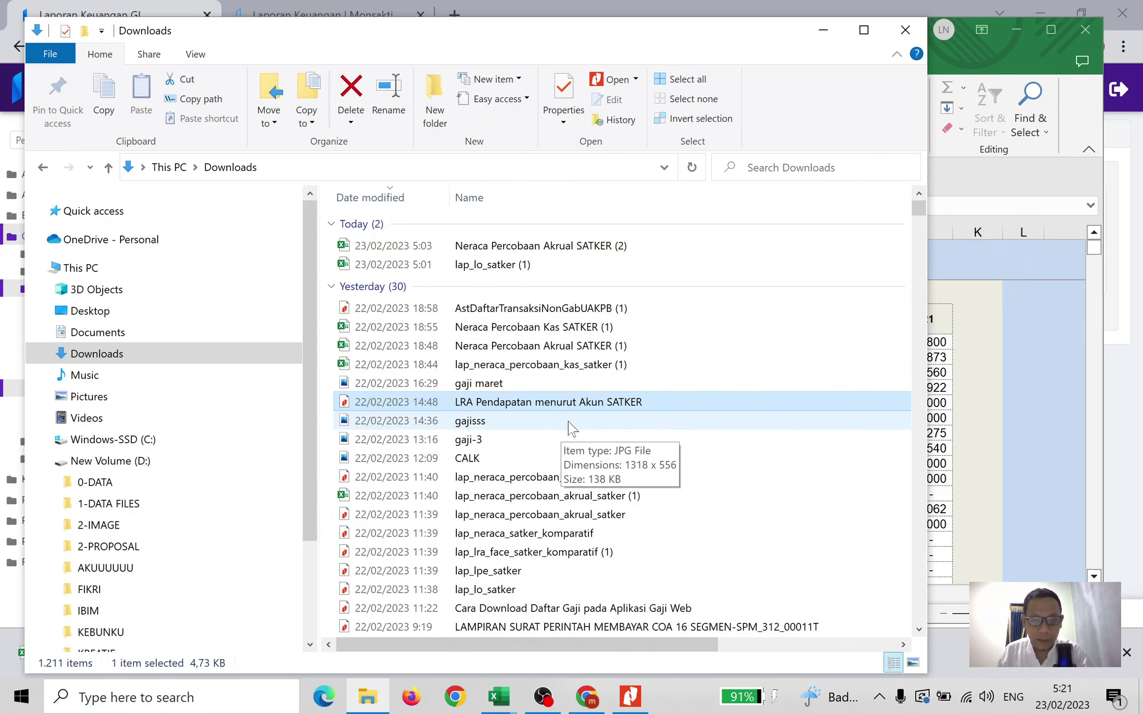
scroll(570, 427, down, 1)
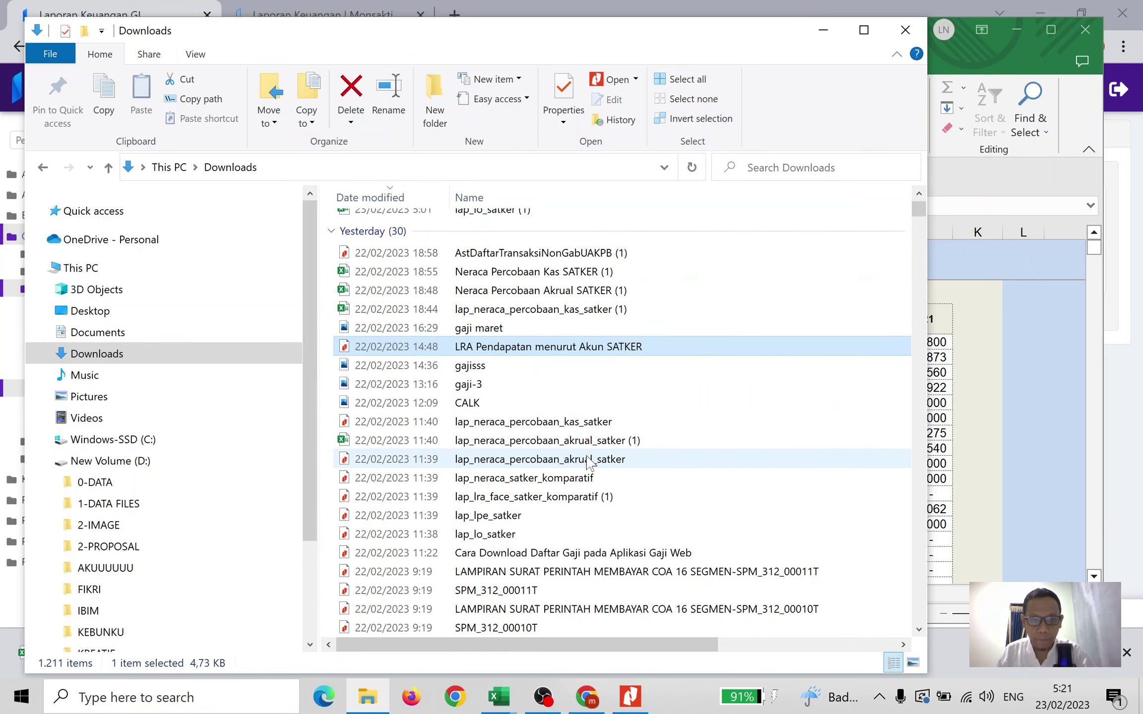
click(579, 424)
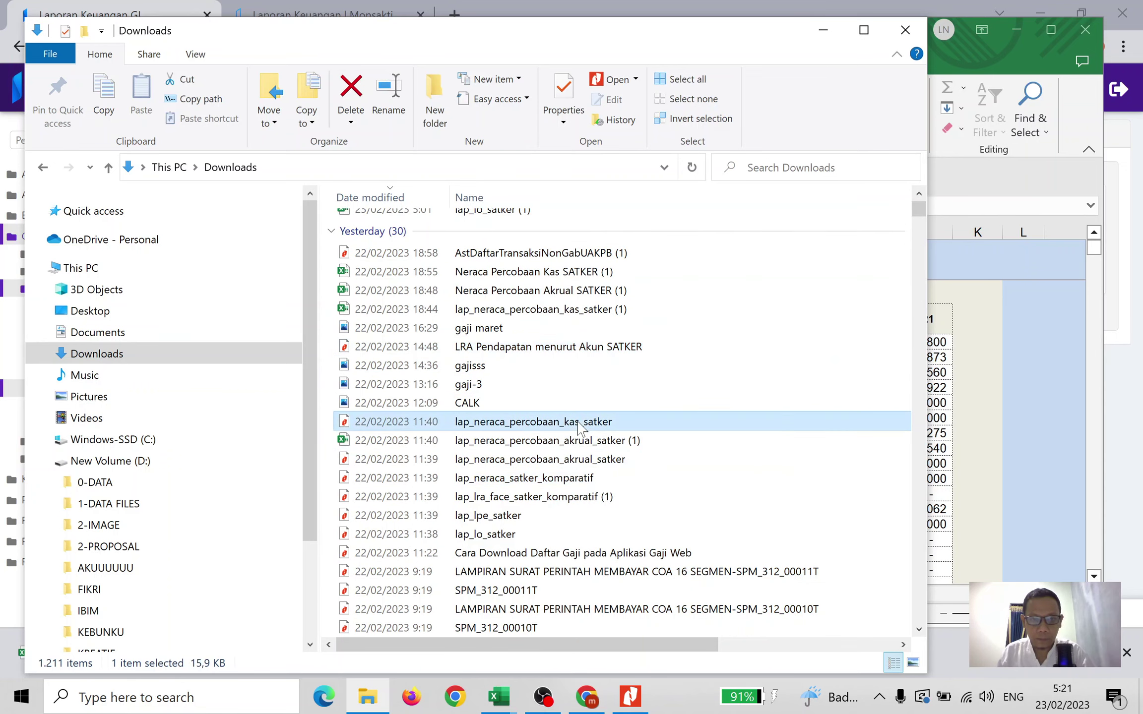
double_click(579, 424)
scroll(558, 411, down, 1)
scroll(558, 412, down, 1)
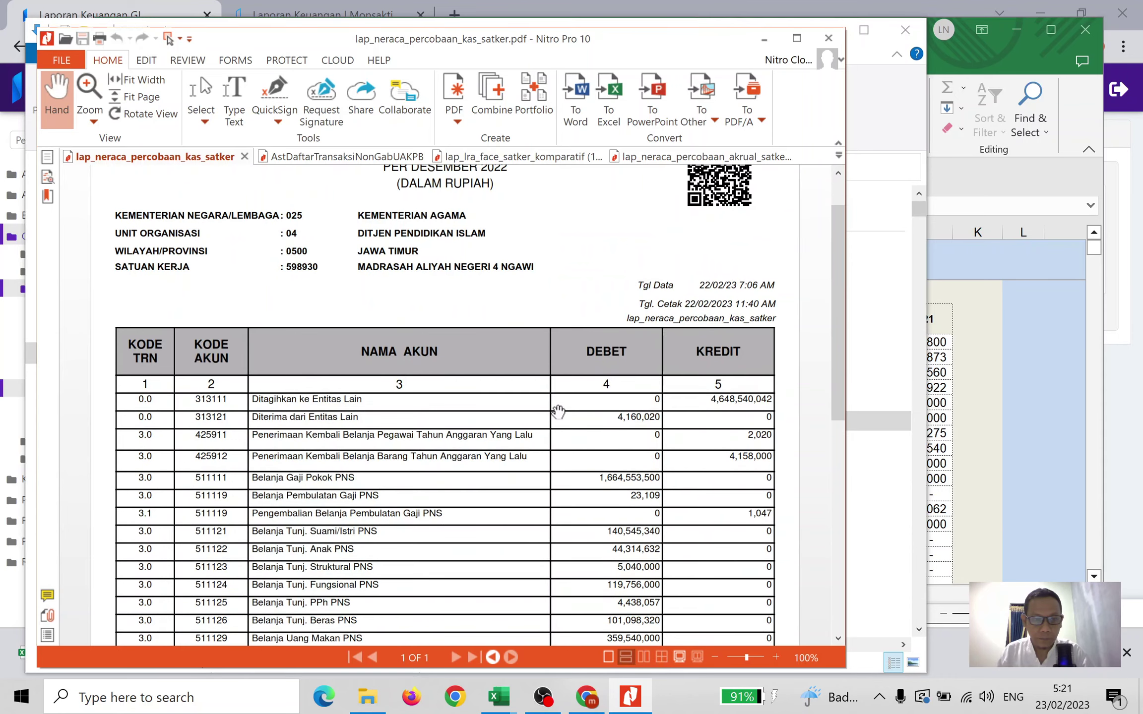
scroll(558, 412, down, 1)
scroll(521, 398, up, 1)
scroll(520, 394, down, 3)
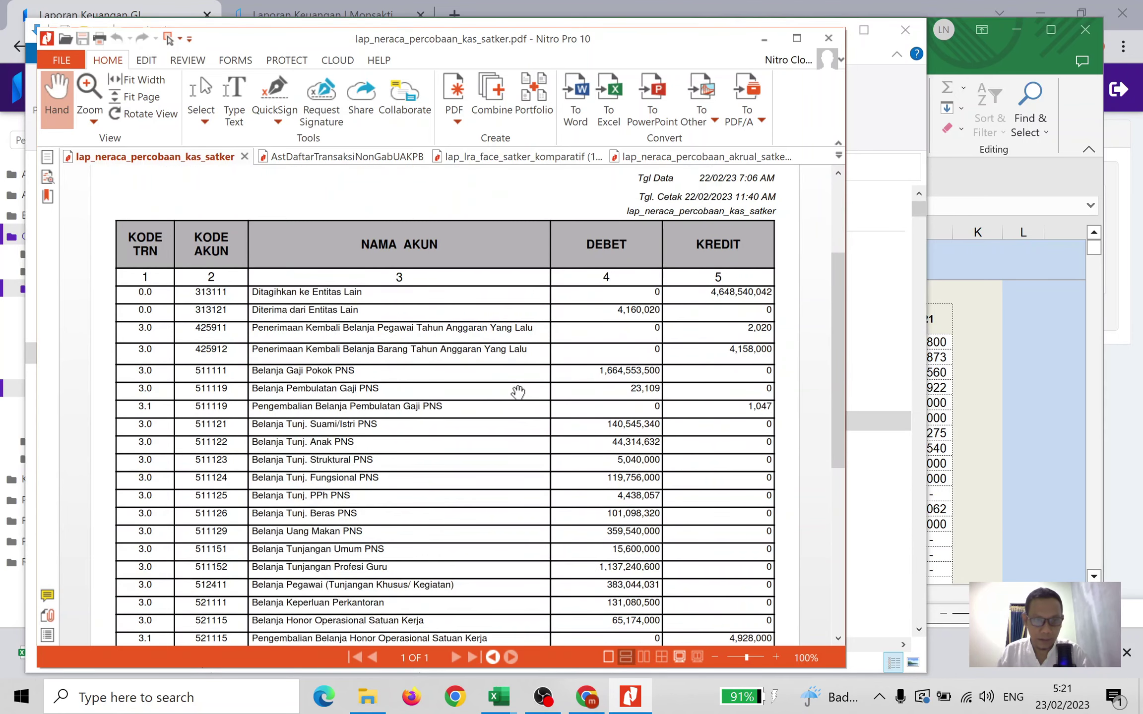
scroll(518, 391, down, 2)
scroll(343, 341, down, 1)
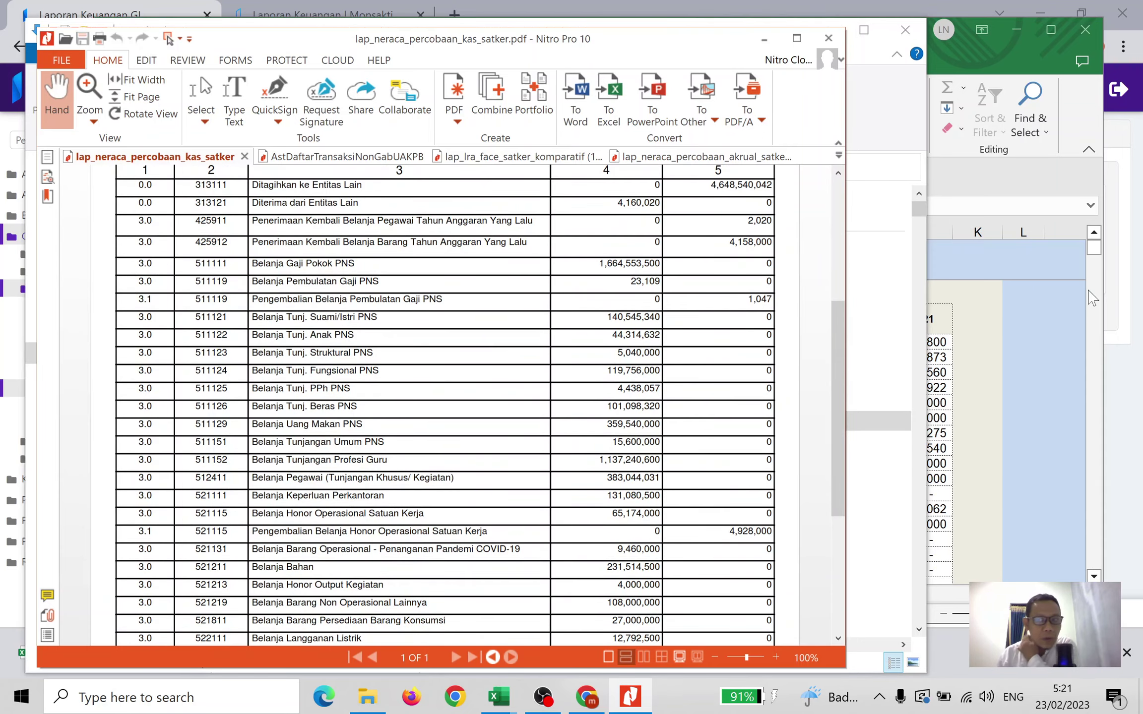
click(1102, 287)
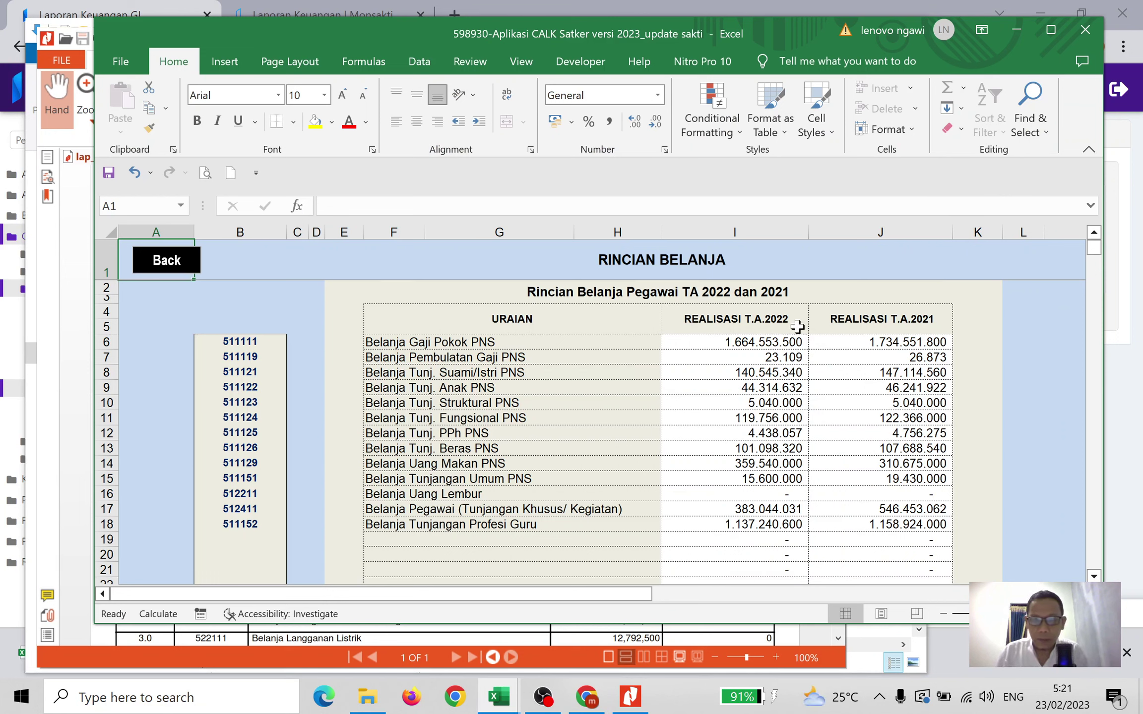
click(630, 696)
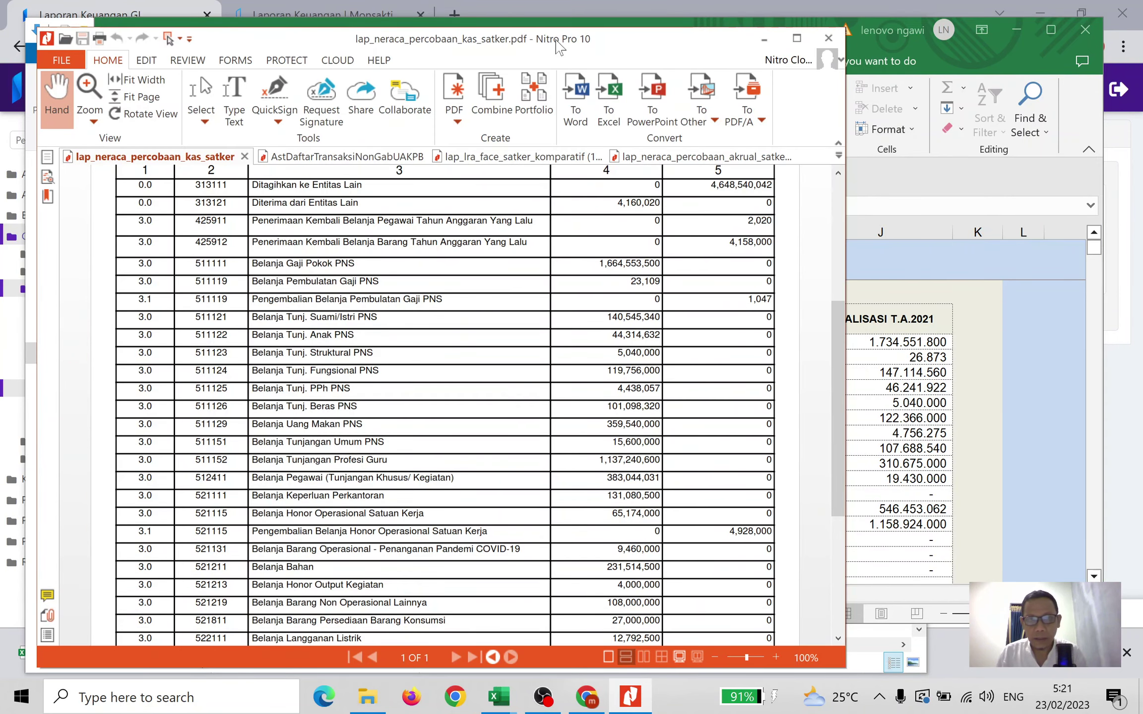
drag(560, 47, 515, 46)
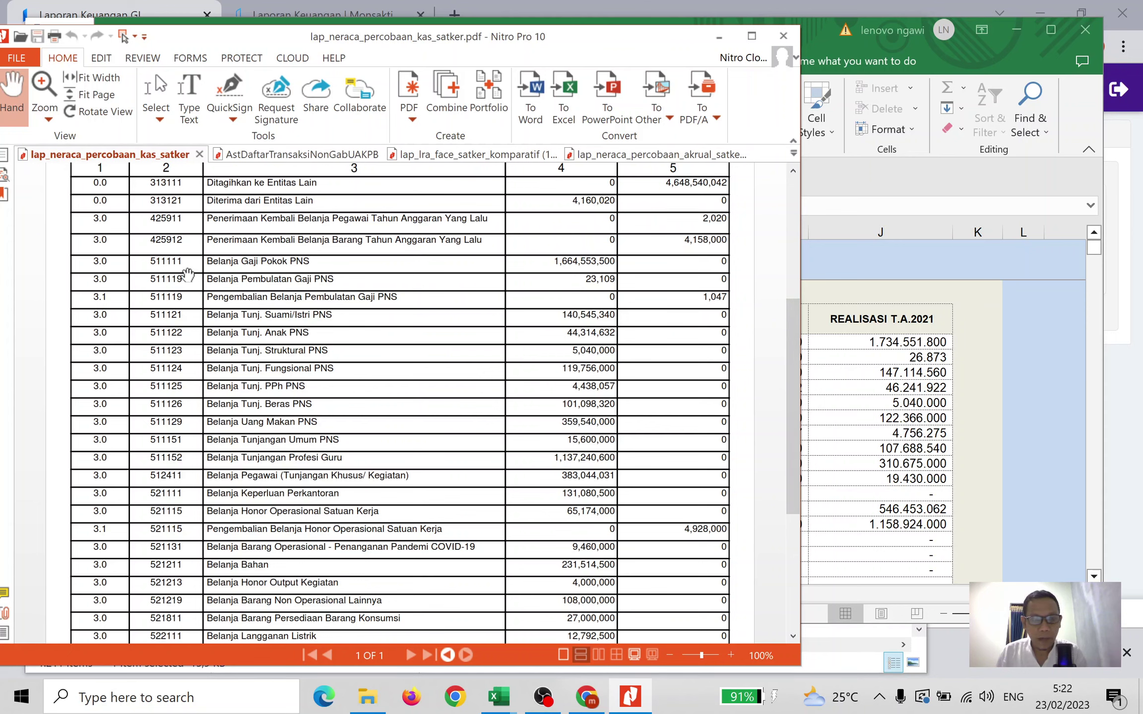
Return to the RINCIAN BELANJA sheet and select account code 511152 in cell B18.
click(863, 318)
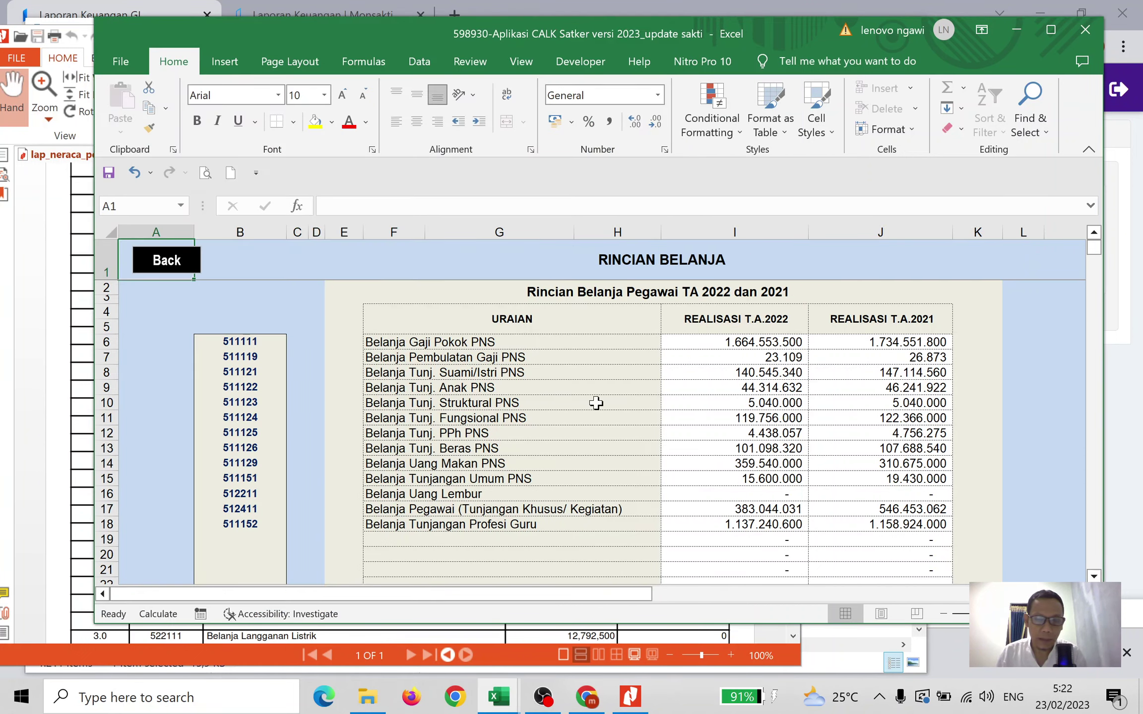
scroll(596, 402, down, 1)
scroll(593, 403, down, 1)
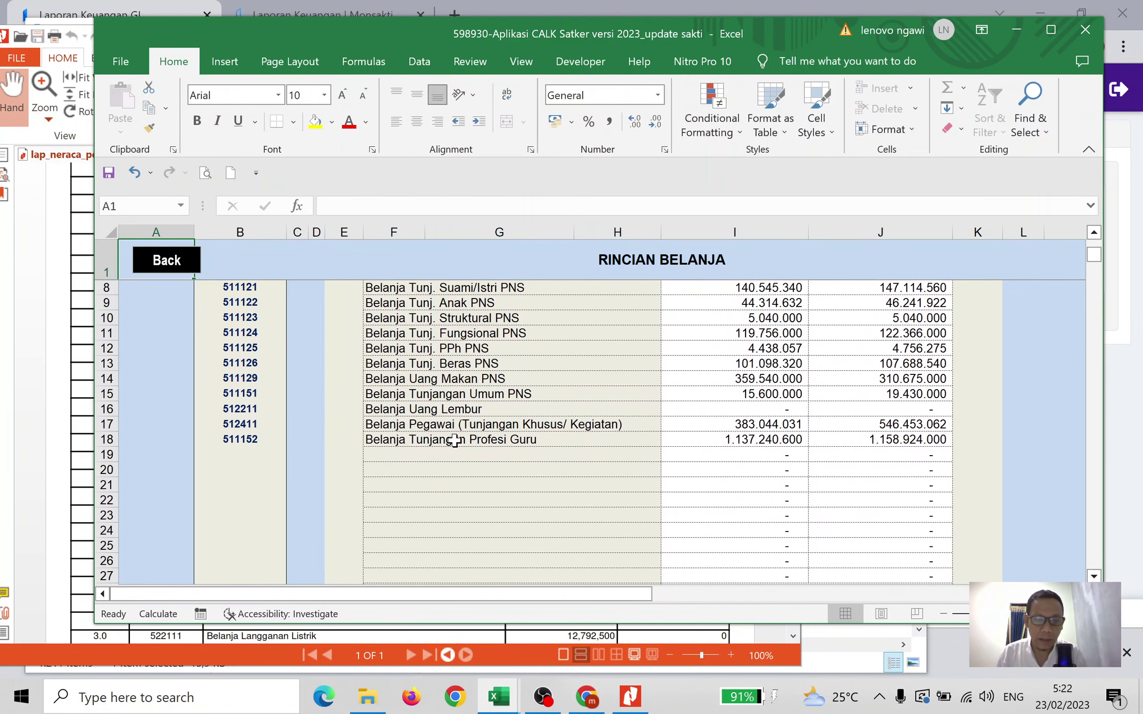
click(248, 439)
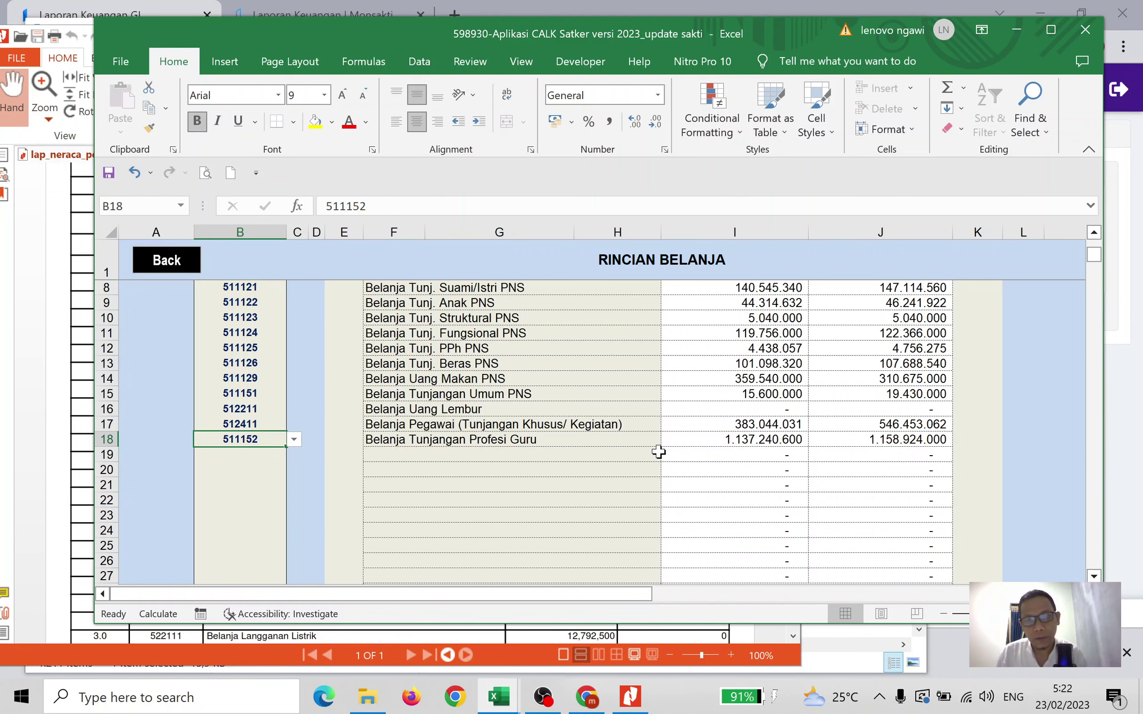
Check the ANALISIS LRA figures against the cash trial balance PDF and select revenue explanation box E20.
click(167, 260)
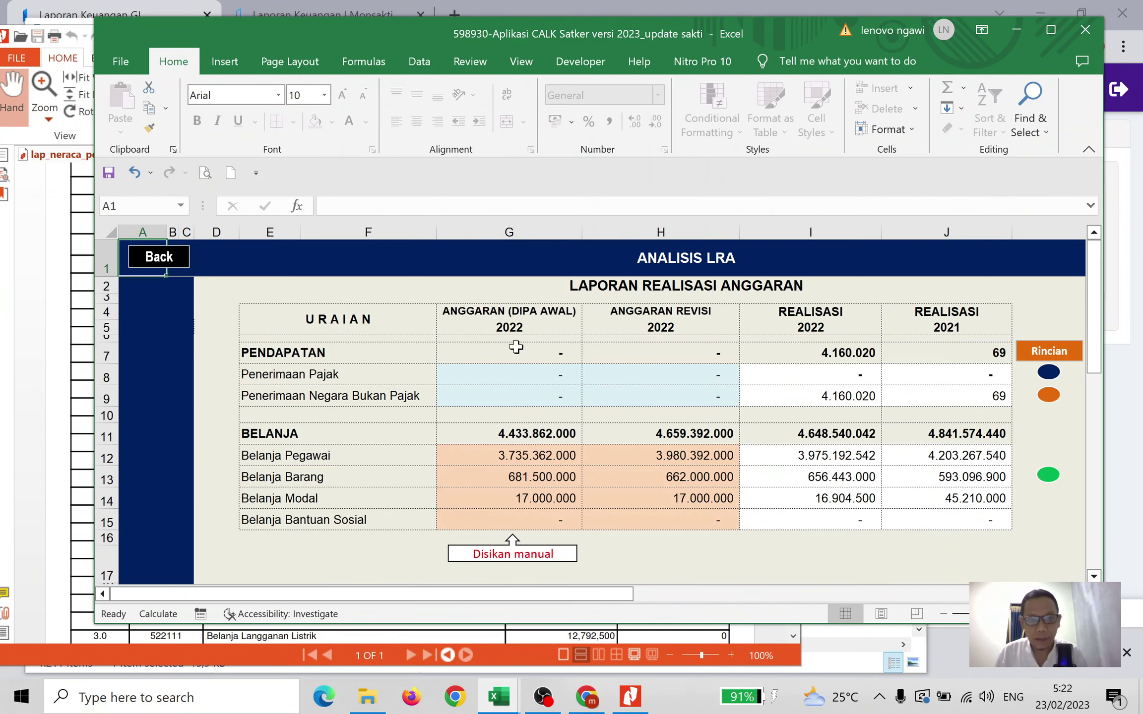
scroll(570, 545, down, 1)
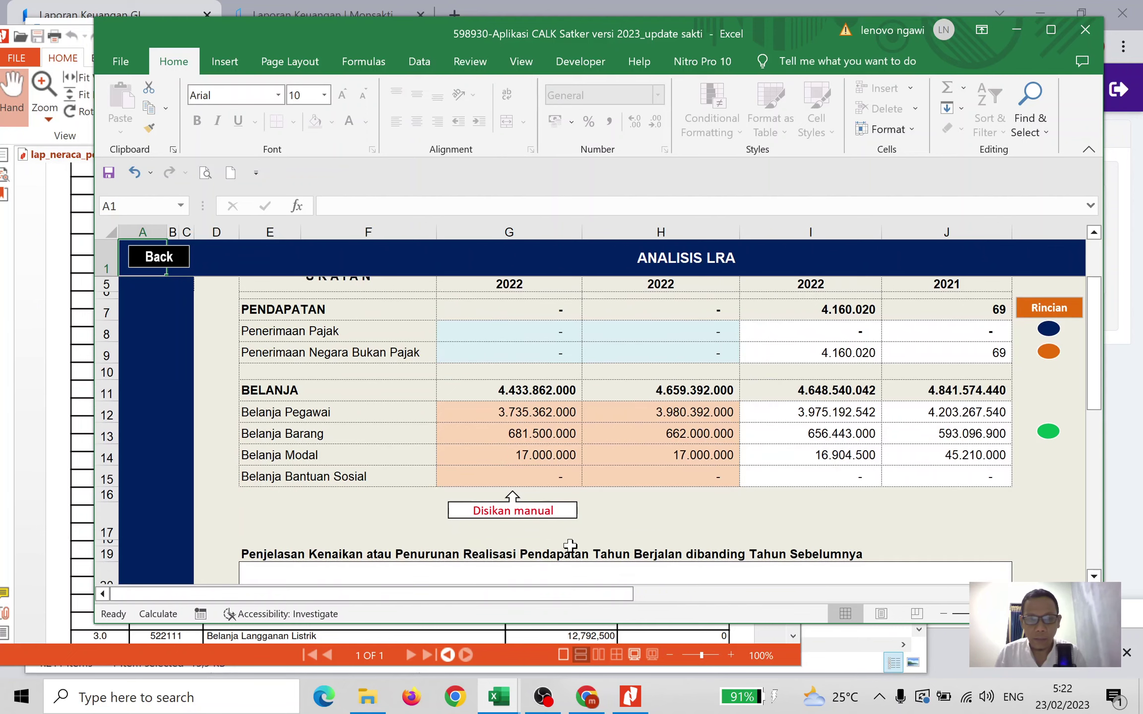
click(516, 650)
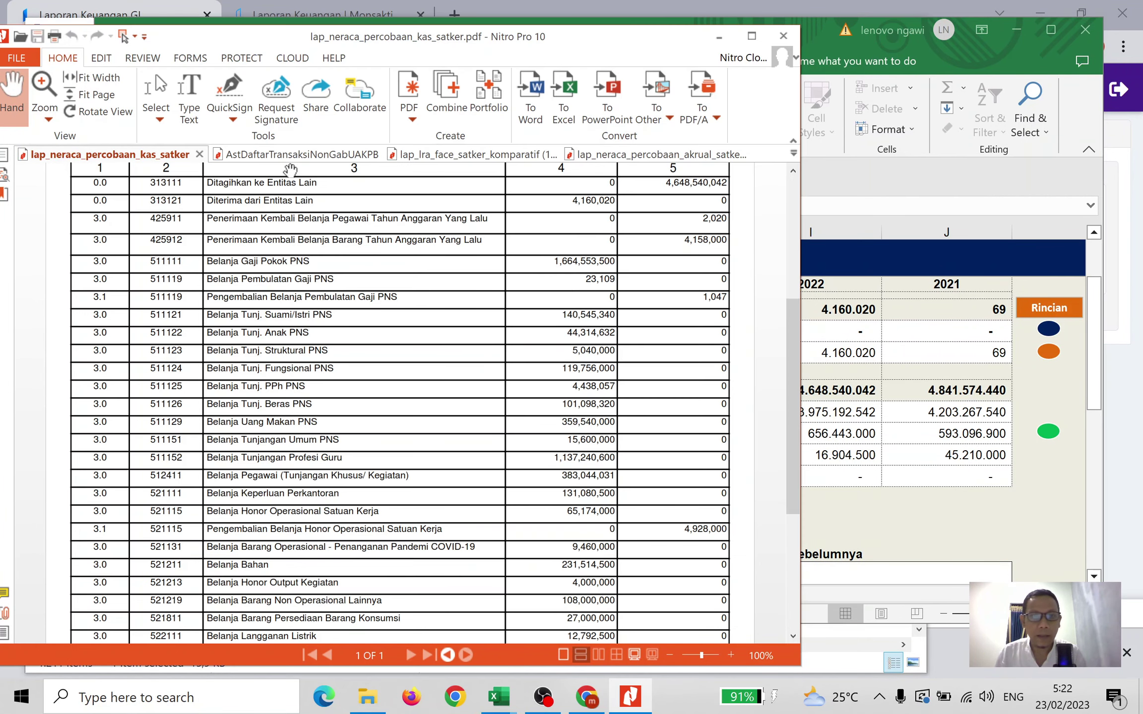
click(1037, 495)
scroll(971, 495, down, 2)
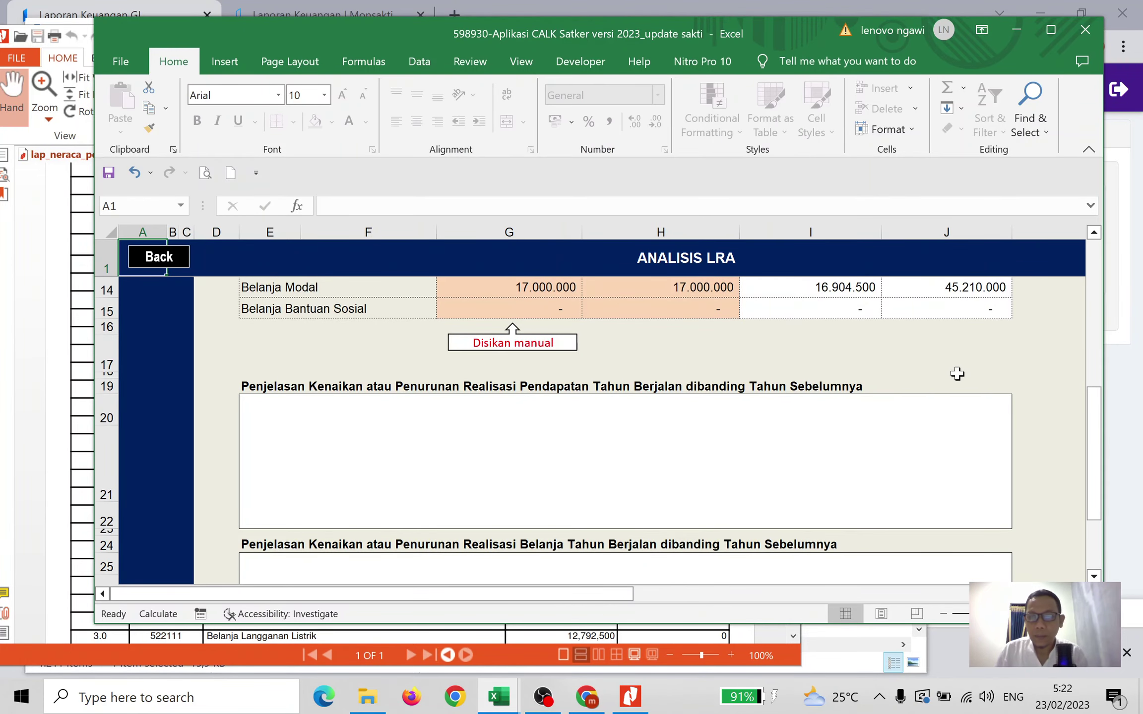
drag(1096, 418, 1098, 384)
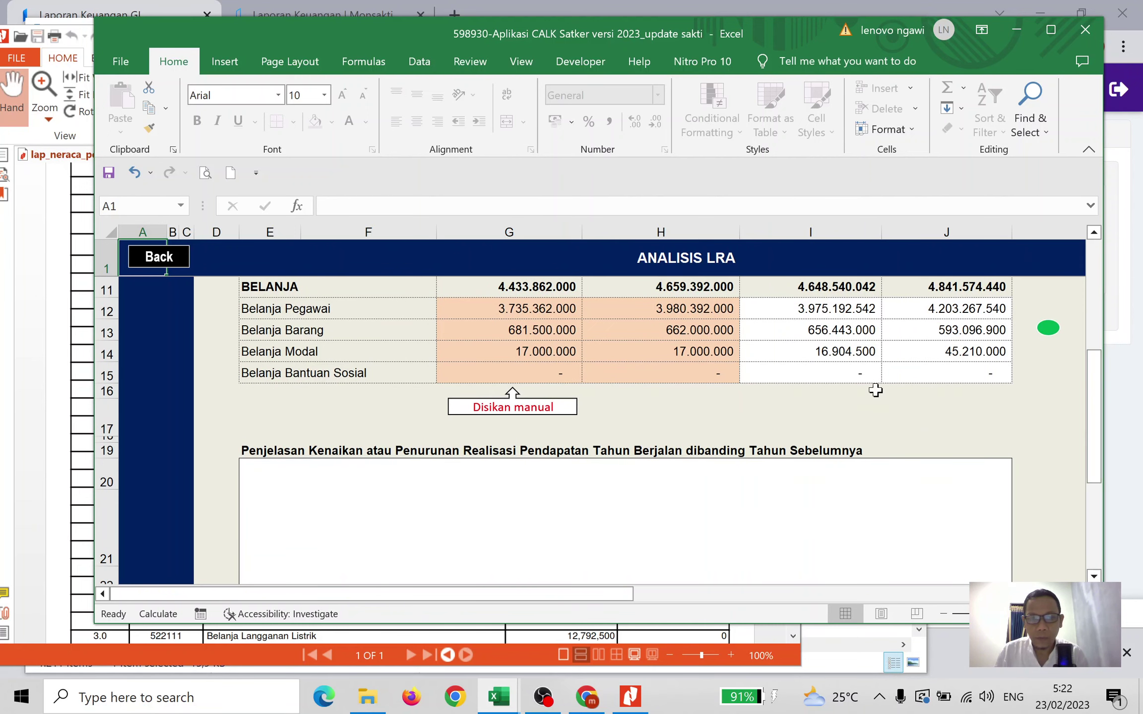
click(283, 515)
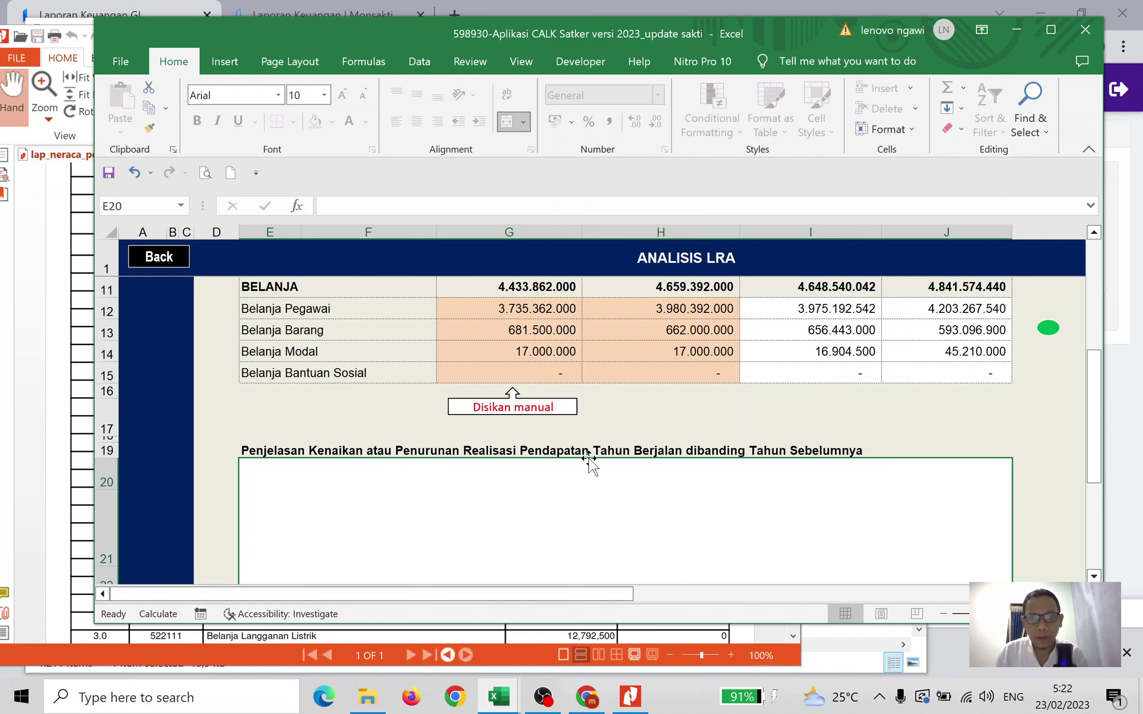
Scroll through the rest of ANALISIS LRA, then go back to the analysis menu sheet.
scroll(776, 465, down, 1)
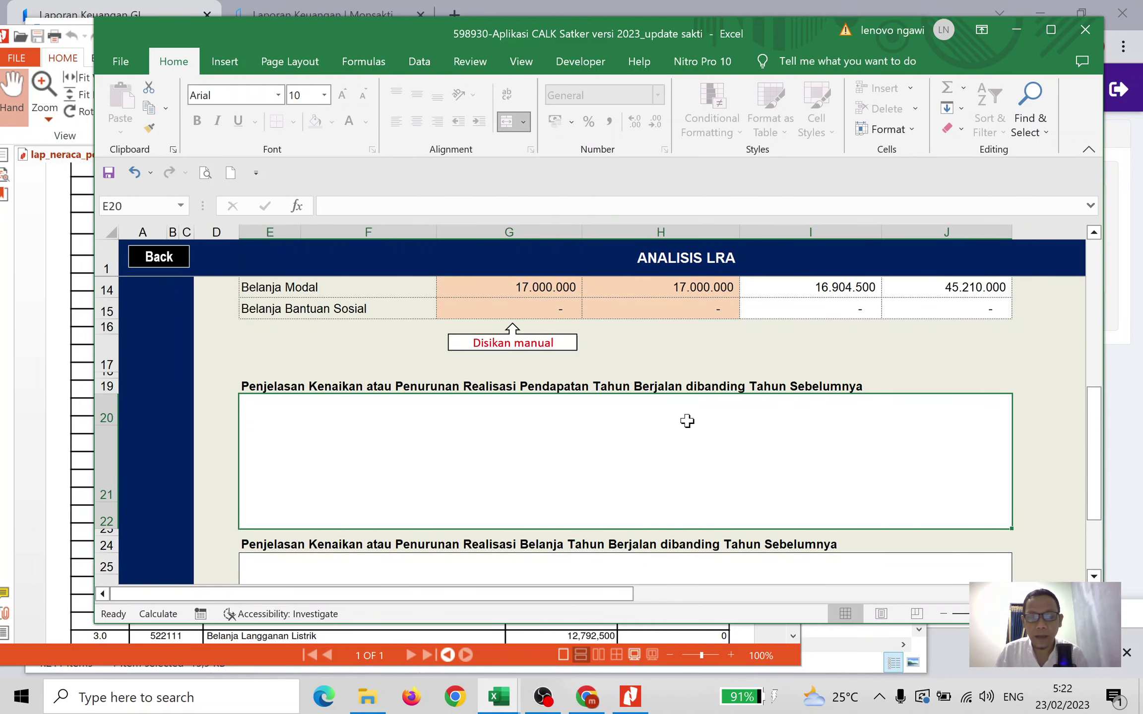
scroll(670, 436, down, 1)
scroll(669, 436, down, 2)
scroll(670, 437, up, 6)
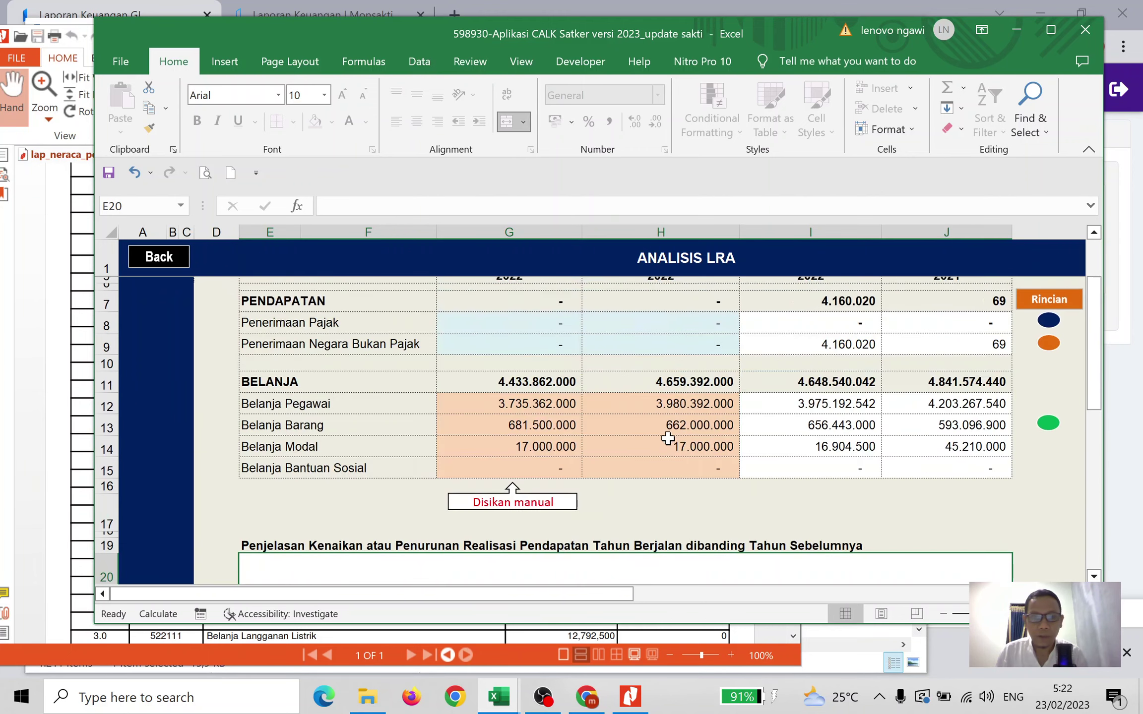
scroll(669, 437, up, 1)
click(155, 263)
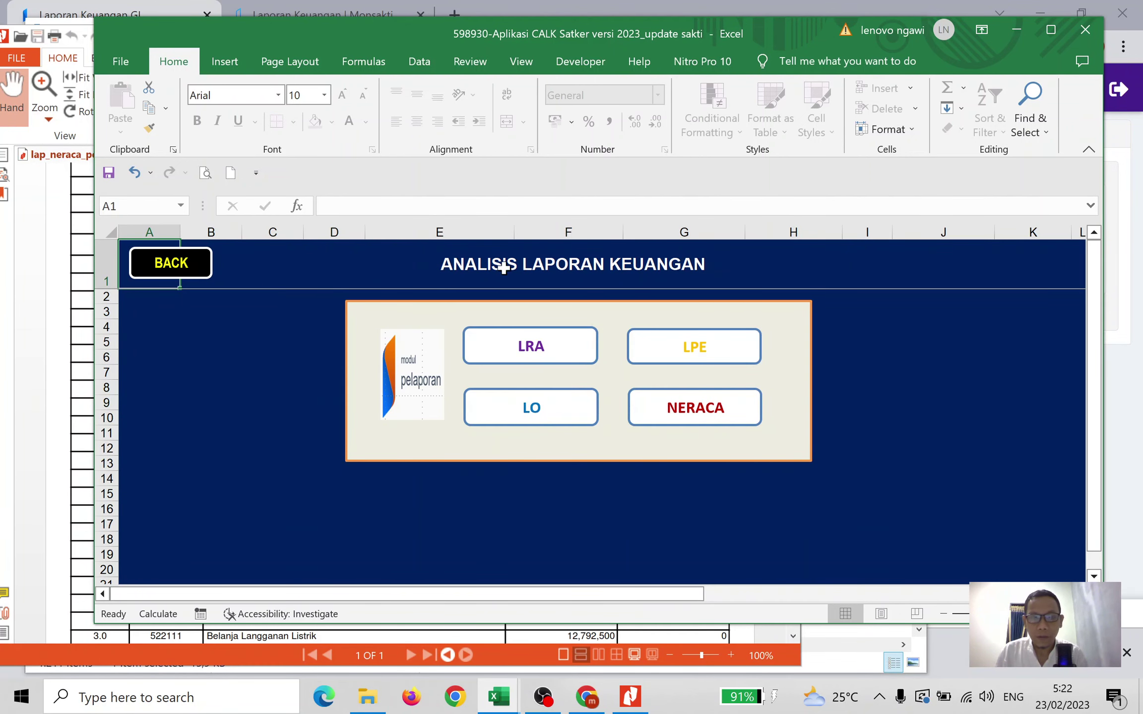
Go to the top of the ANALISIS LO sheet, then bring up Downloads with the report PDFs.
click(529, 419)
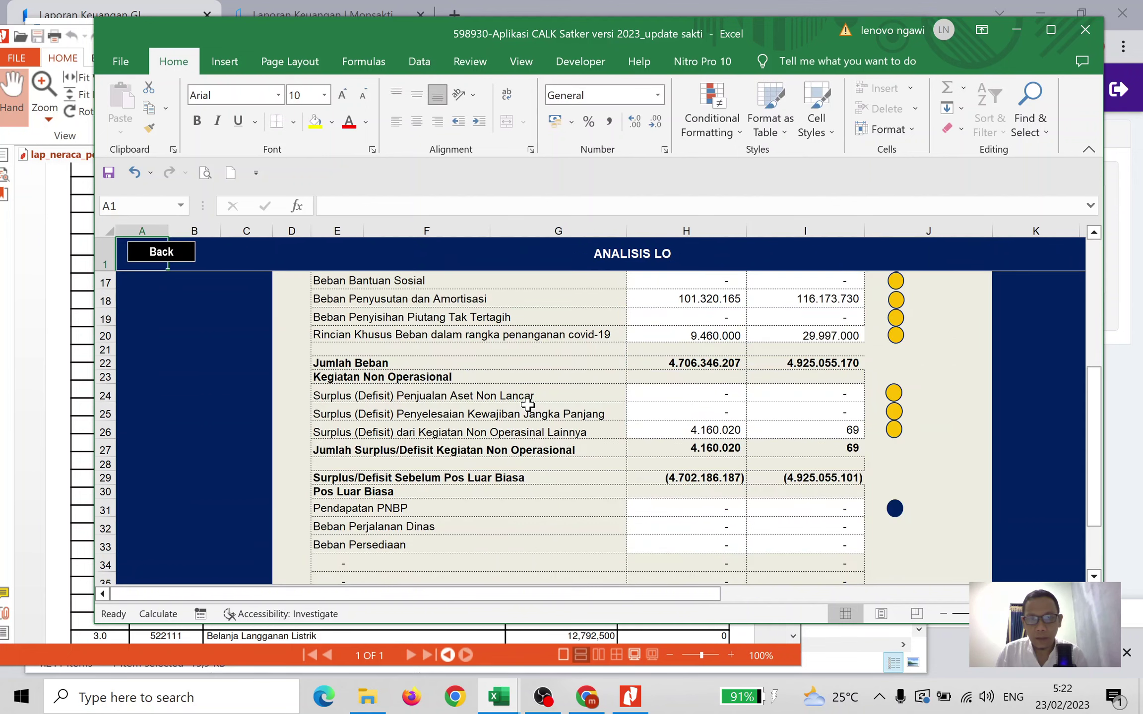
scroll(640, 414, up, 4)
scroll(647, 404, up, 1)
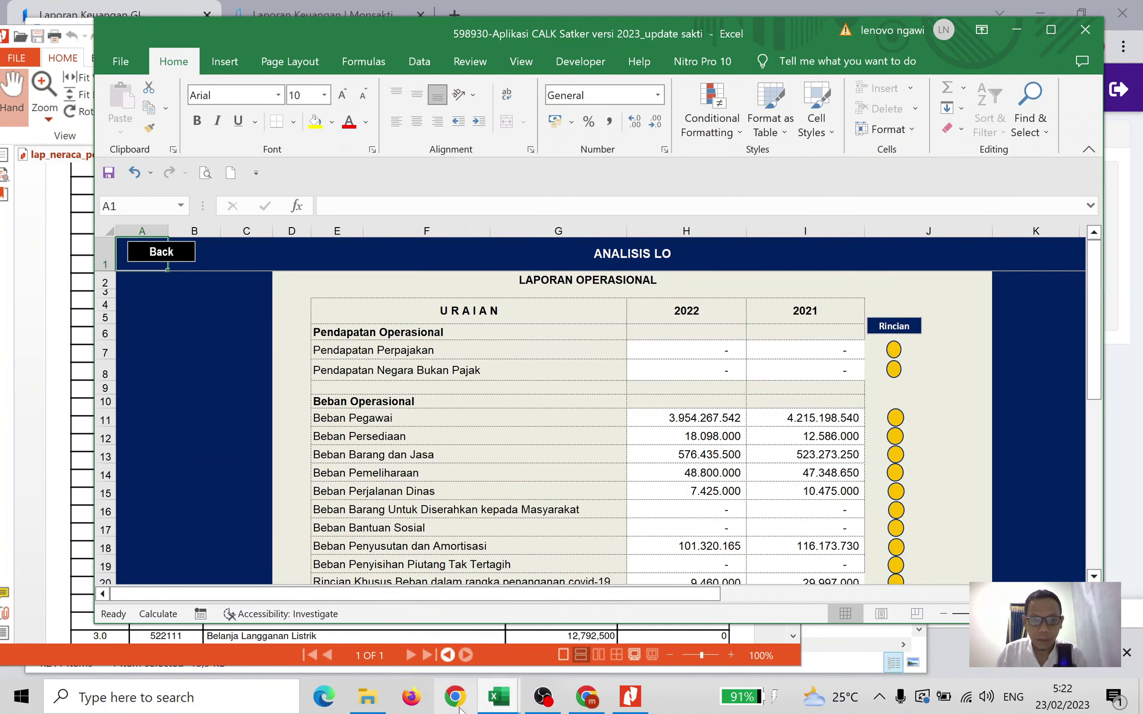
click(367, 697)
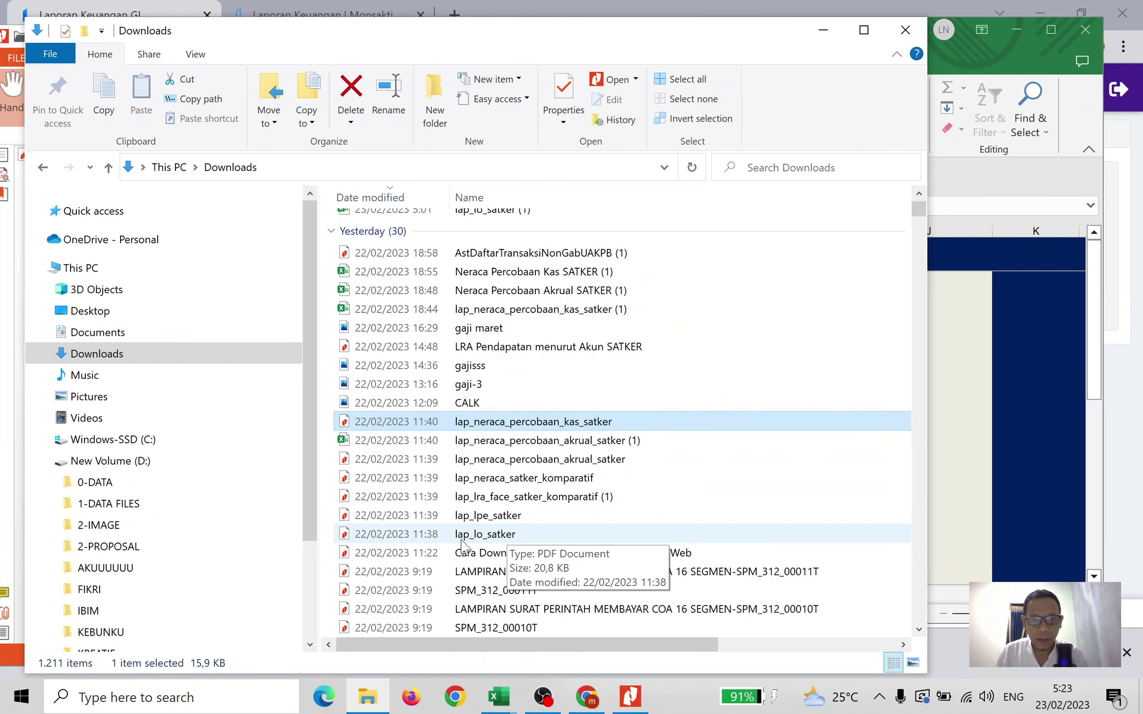
Open lap_lo_satker.pdf from Downloads in Nitro Pro and scroll to the top of page 2.
double_click(500, 538)
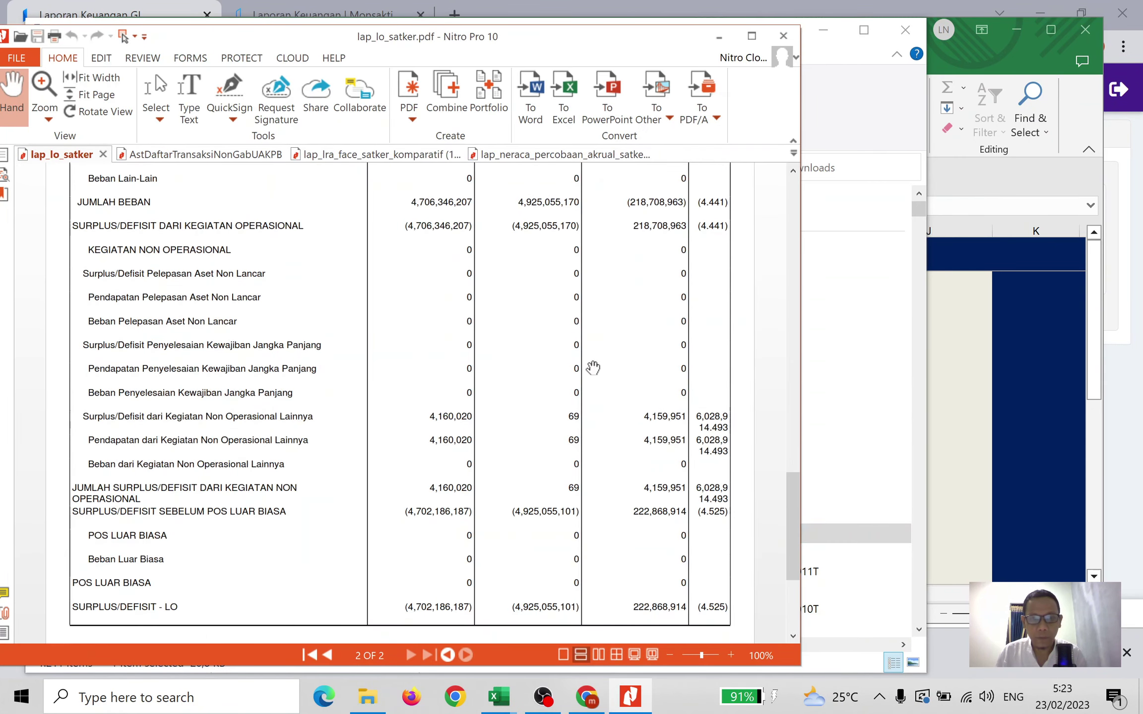
scroll(579, 356, up, 3)
scroll(579, 356, up, 2)
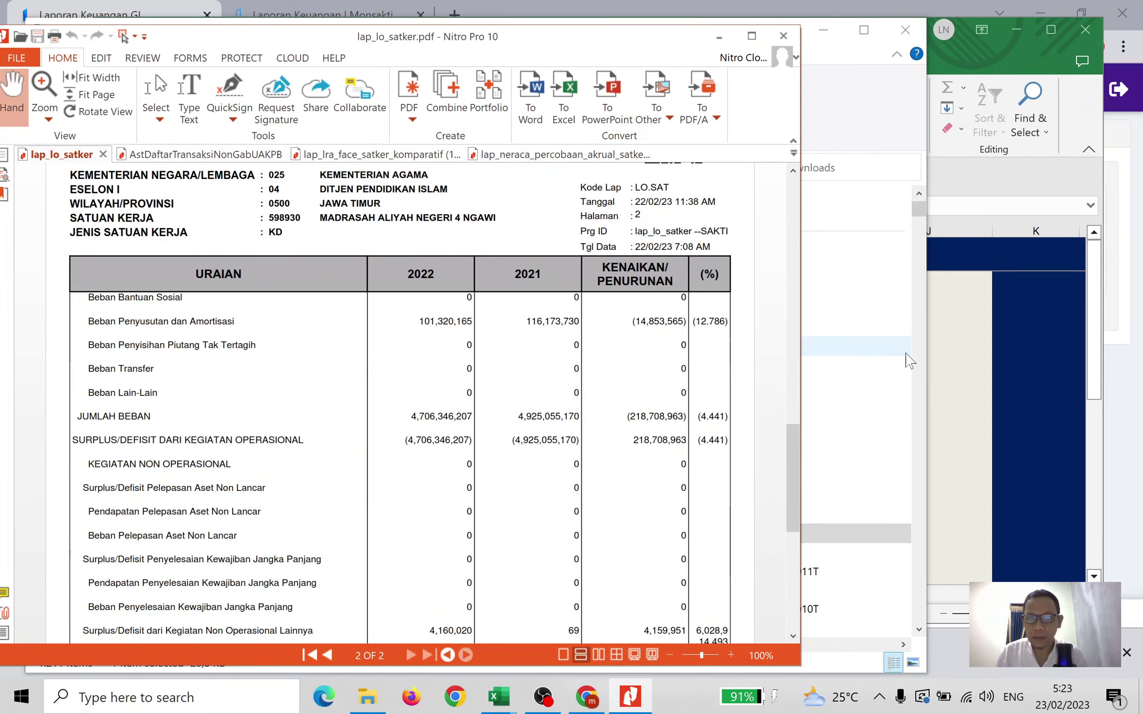
Arrange the LO PDF and ANALISIS LO windows to compare the depreciation figure 101.320.165.
click(1097, 327)
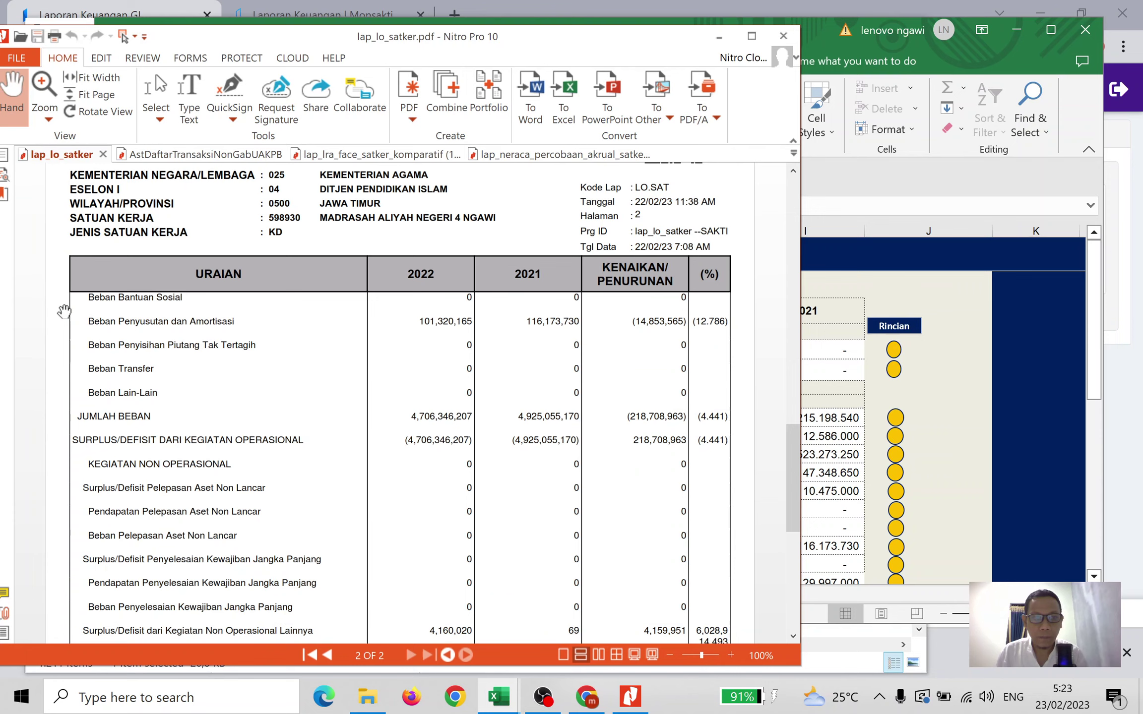
click(79, 308)
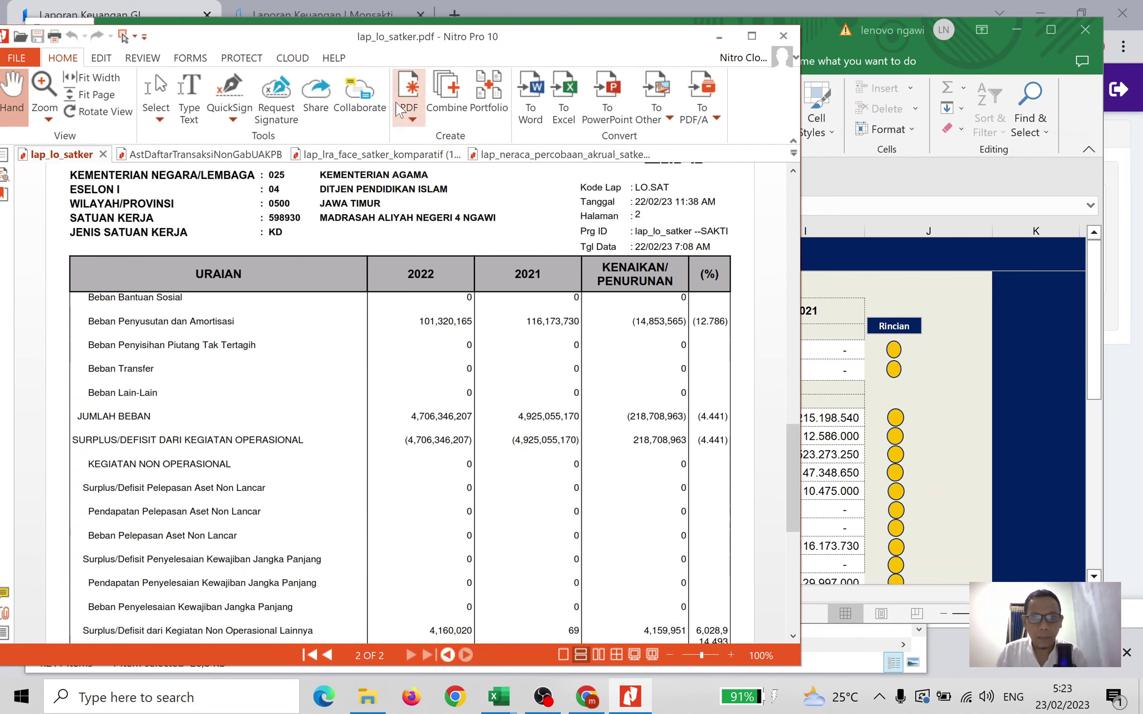
drag(451, 38, 430, 36)
drag(818, 29, 877, 30)
click(124, 358)
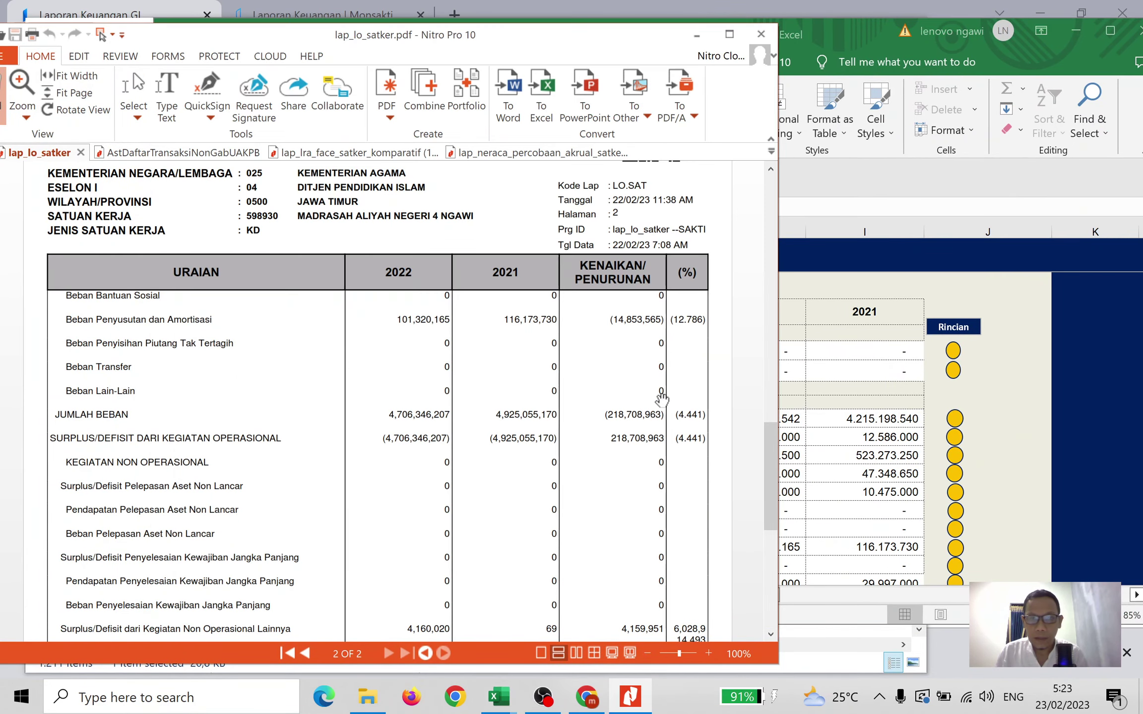
click(955, 458)
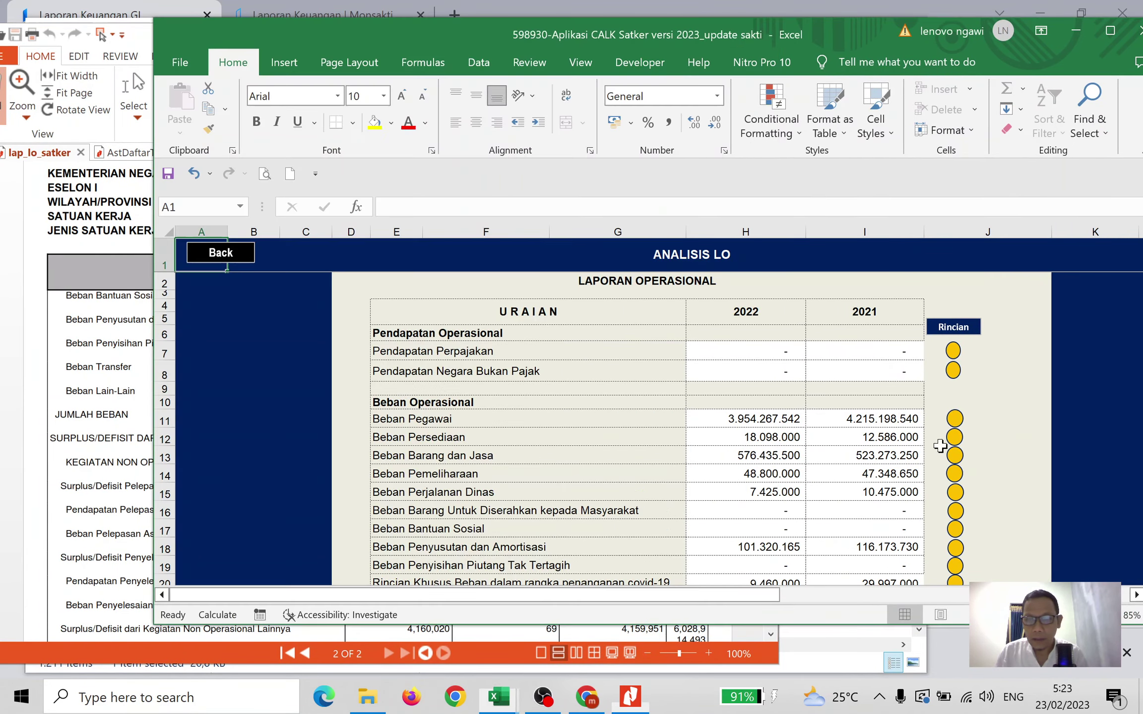
click(118, 391)
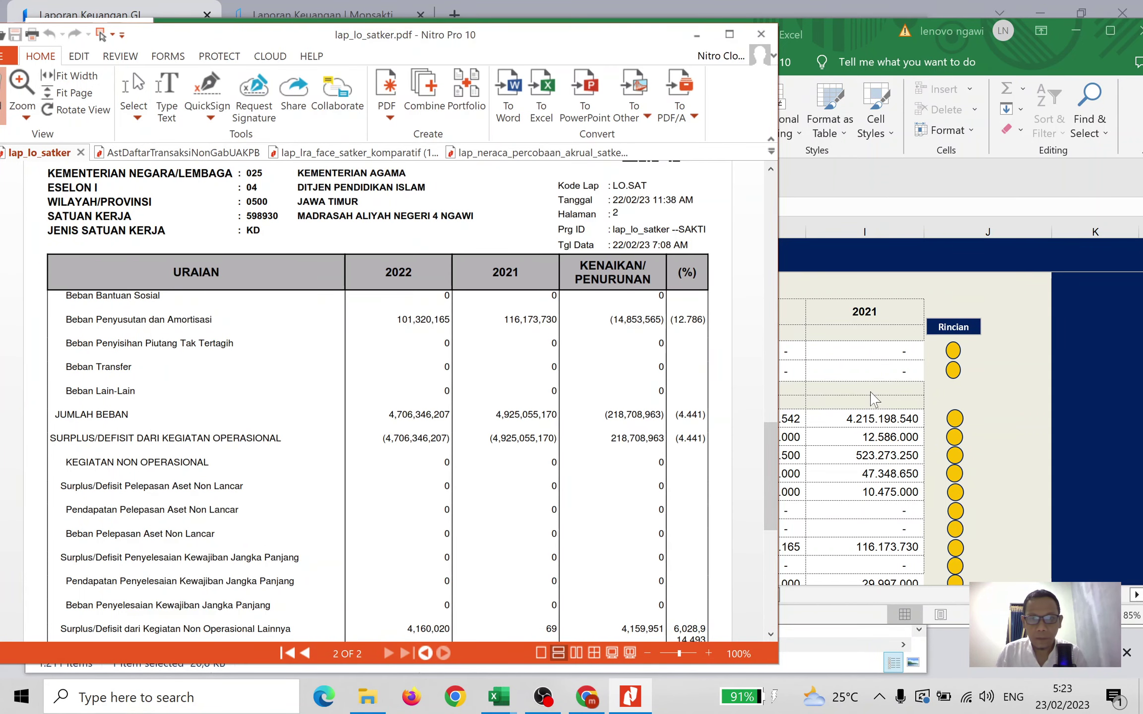
click(1000, 375)
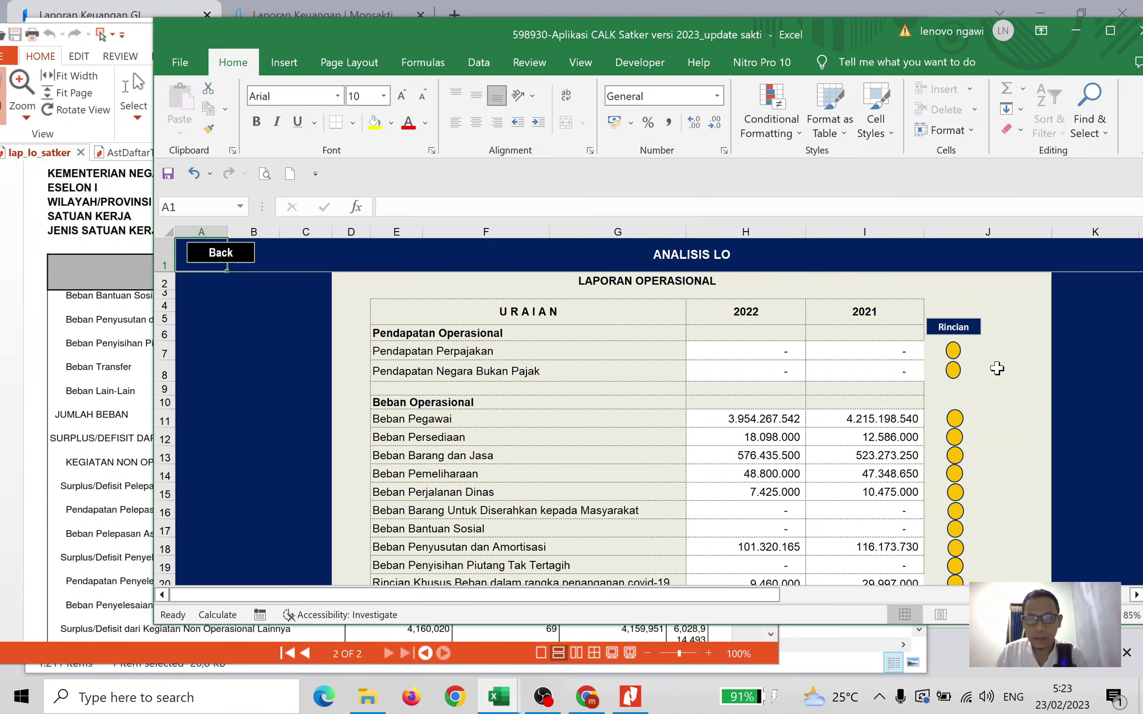
Review the Beban Pegawai detail breakdown, then return to the ANALISIS LO sheet.
click(955, 421)
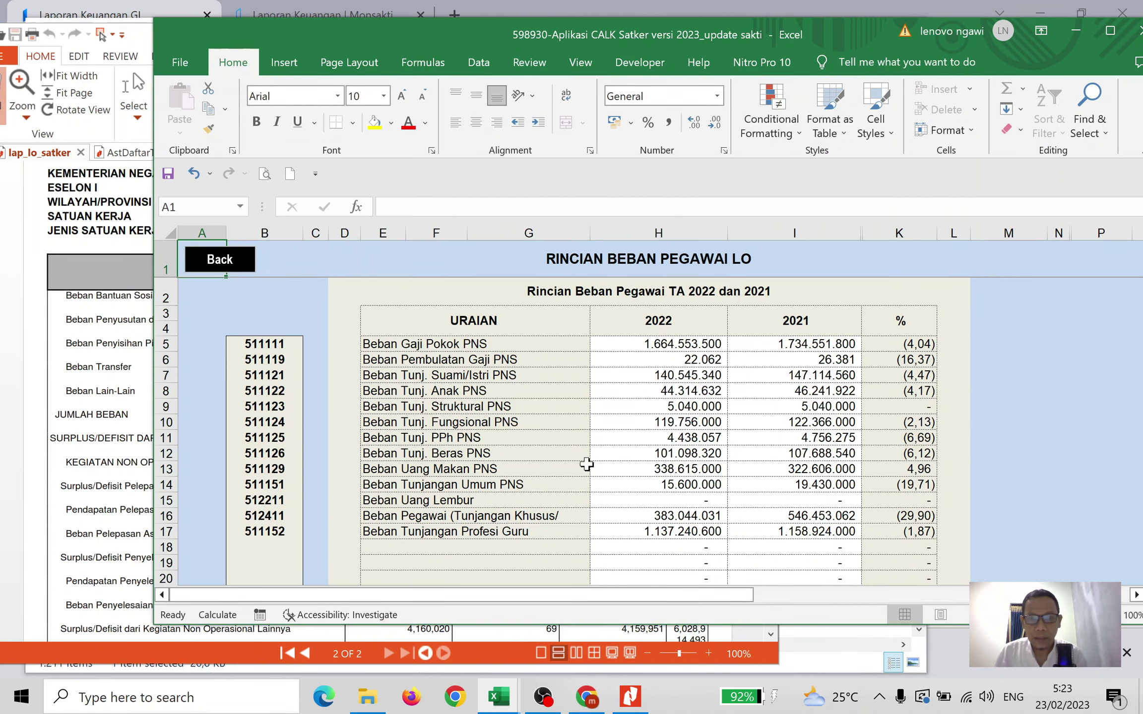
scroll(586, 465, down, 1)
click(461, 487)
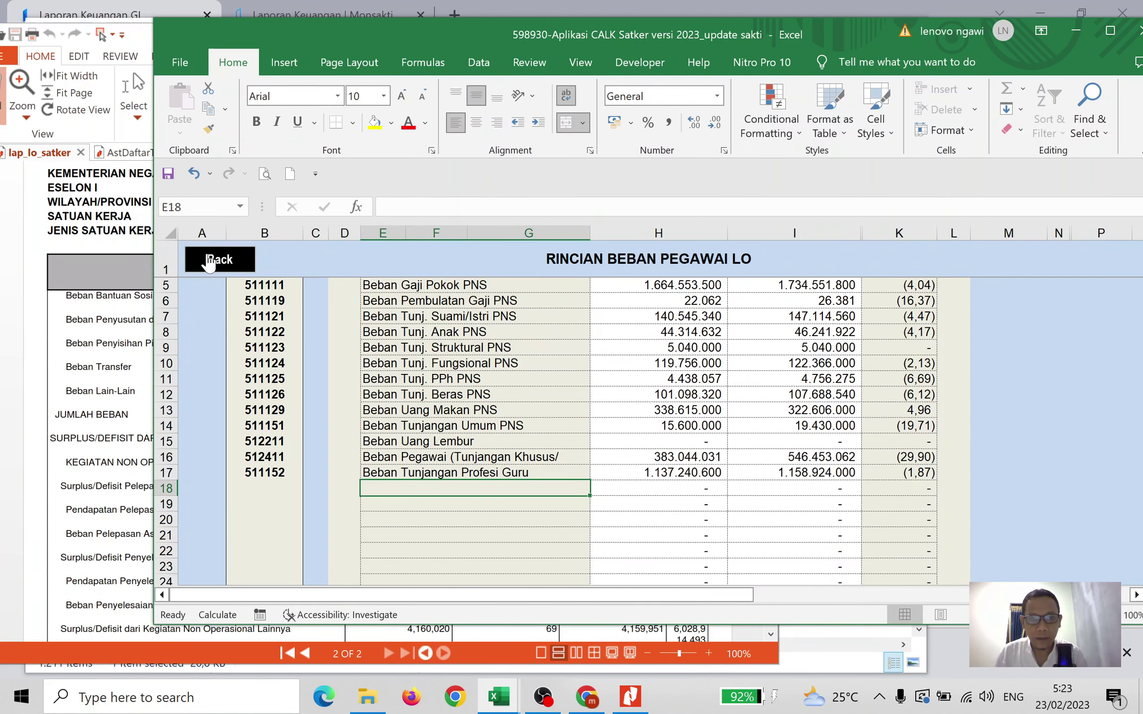
click(218, 259)
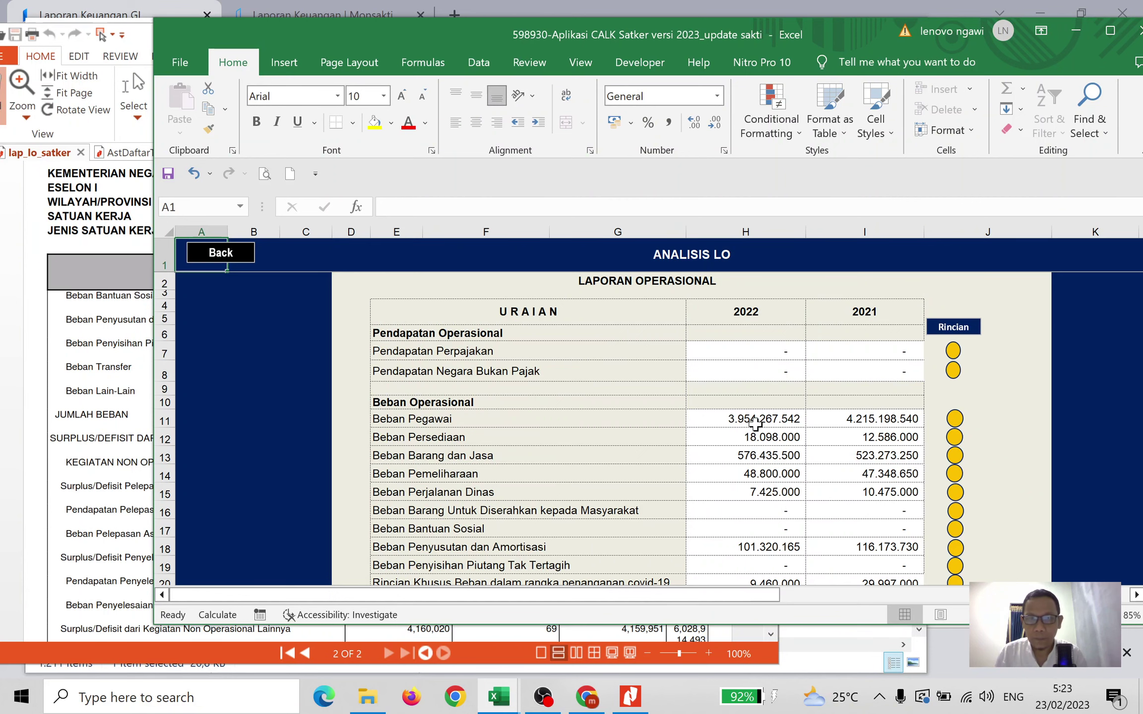
Bring the LO PDF forward at page 1's Beban rows, checking Beban Pegawai 3,954,267,542.
key(alt+Tab)
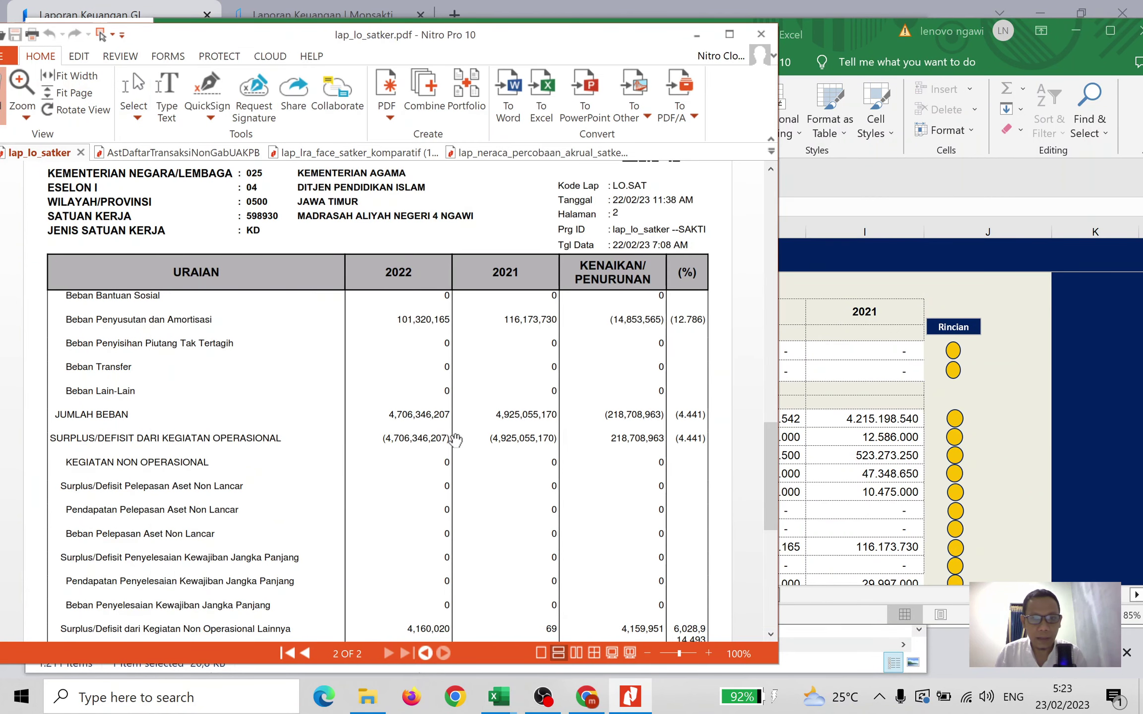
scroll(454, 439, up, 3)
scroll(454, 439, down, 2)
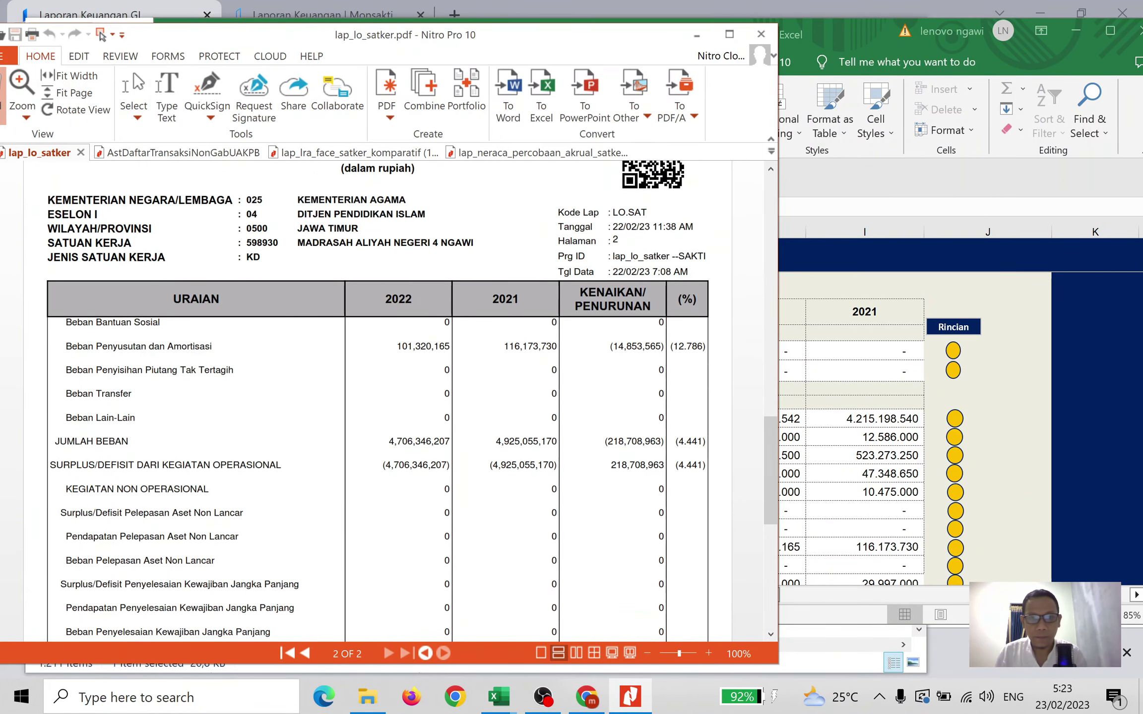
scroll(476, 434, up, 5)
scroll(476, 434, up, 5)
scroll(476, 434, up, 3)
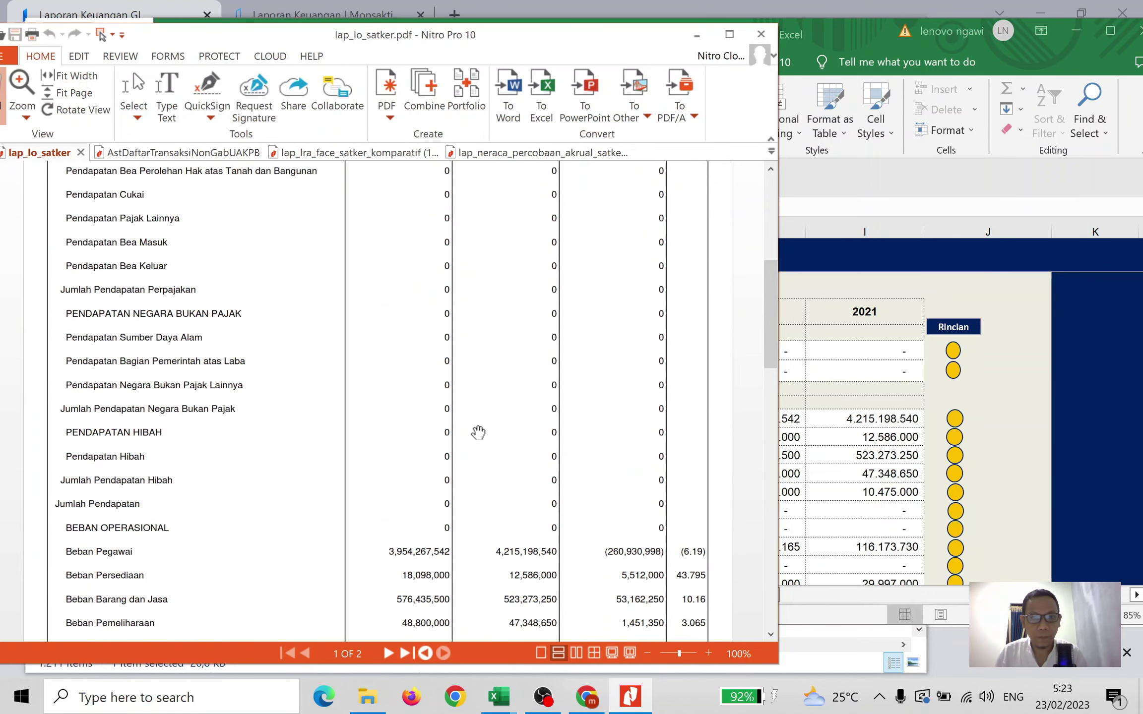
scroll(478, 431, up, 3)
scroll(478, 431, down, 1)
scroll(478, 431, down, 8)
scroll(478, 431, down, 5)
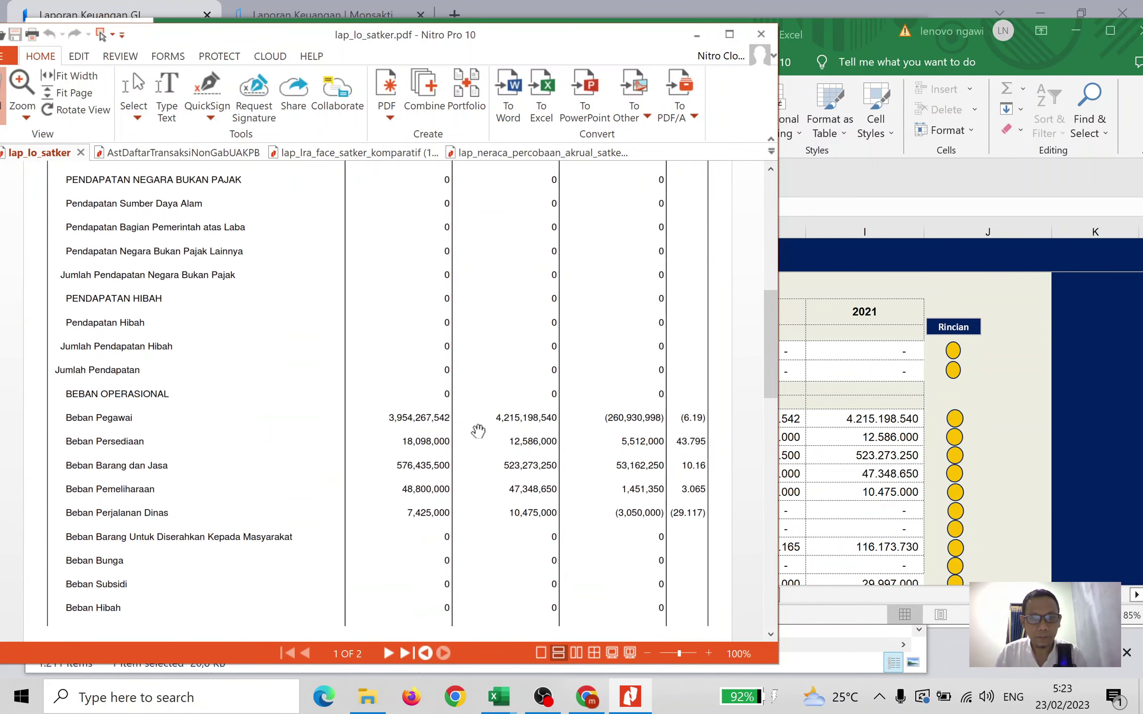